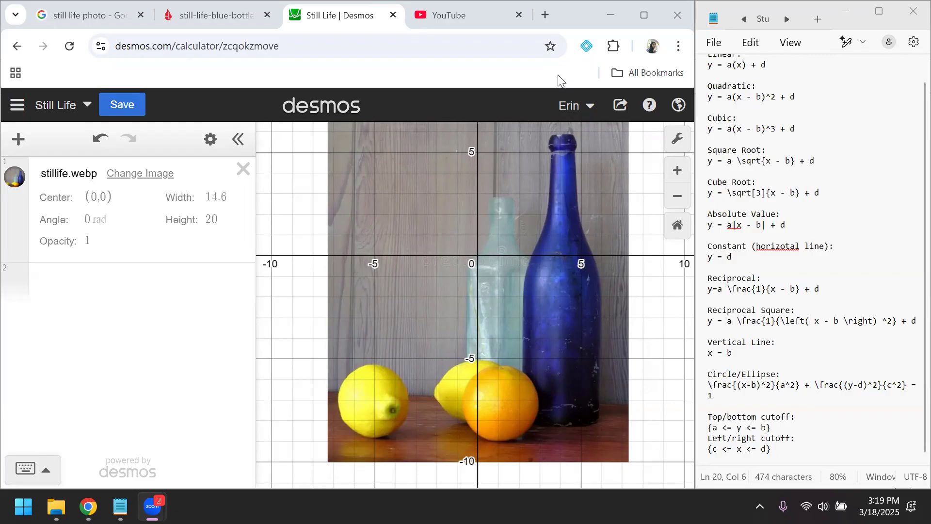
Step: Save the Still Life graph
drag(649, 330, 646, 352)
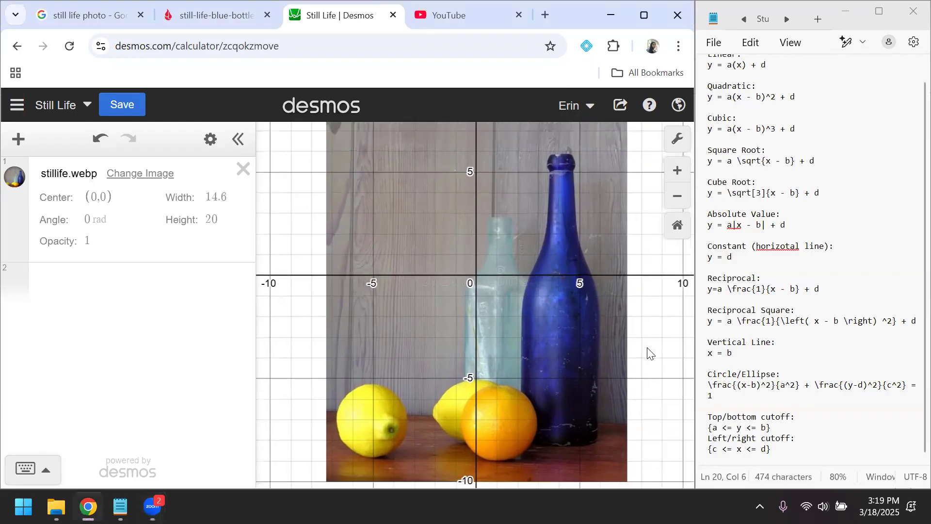
key(ctrl+s)
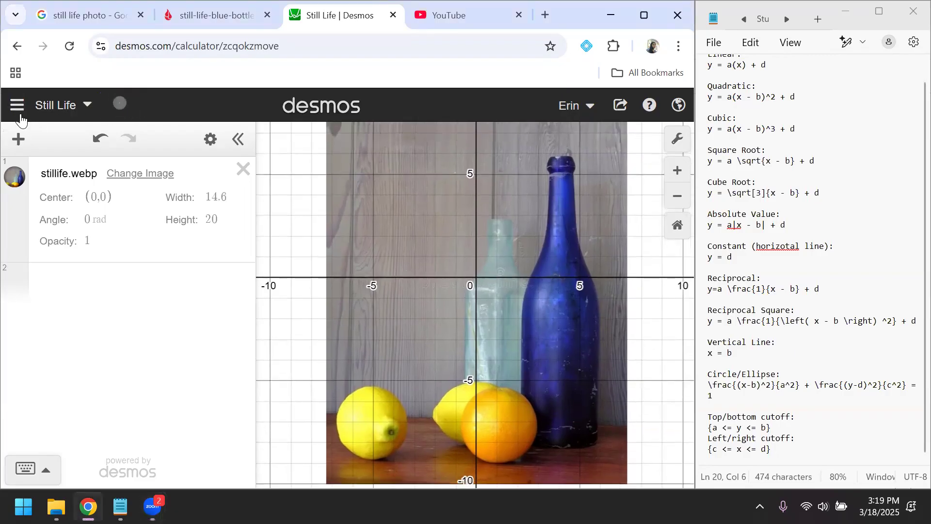
Step: Preview the saved graph itsame from the saved graphs list, then return to the Still Life graph without opening it
click(17, 105)
click(79, 422)
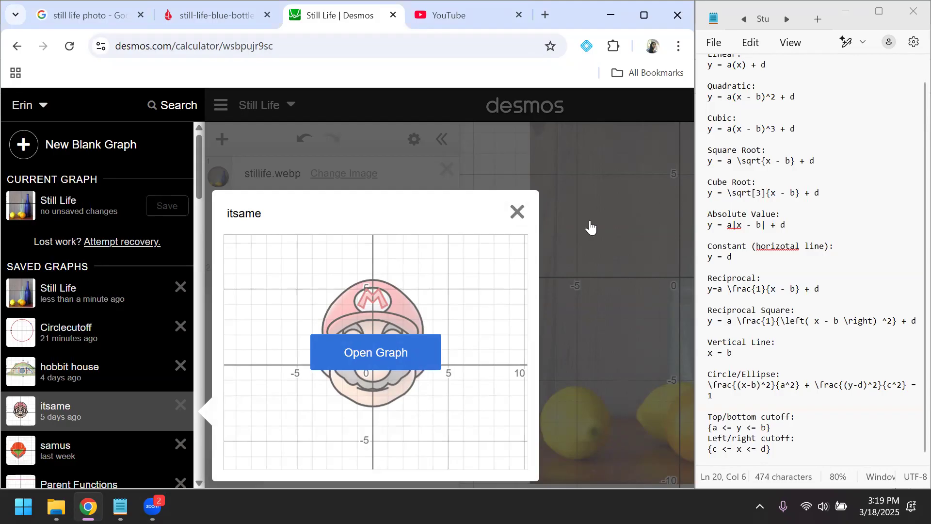
click(517, 212)
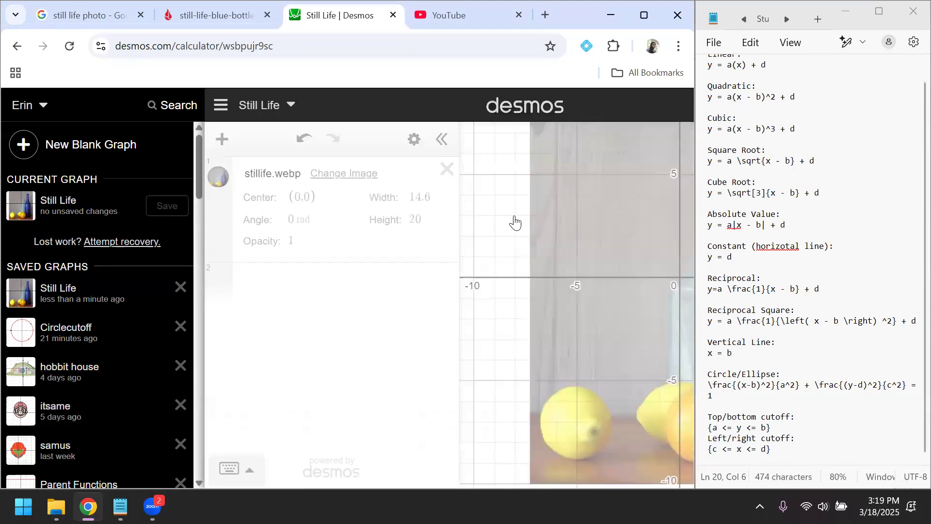
click(538, 203)
Step: Graph y = x^3 + d in the empty expression below the image and add a d slider set to 3.4
drag(650, 310, 627, 305)
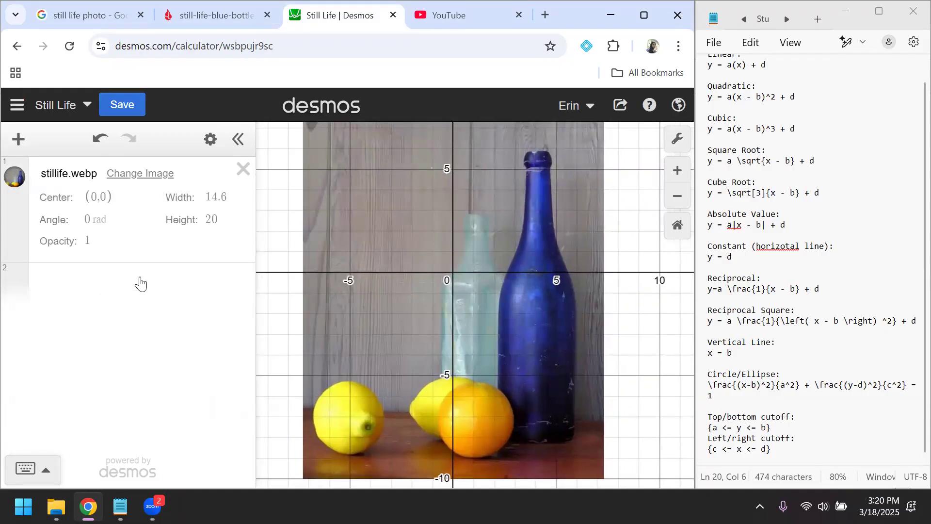
click(209, 289)
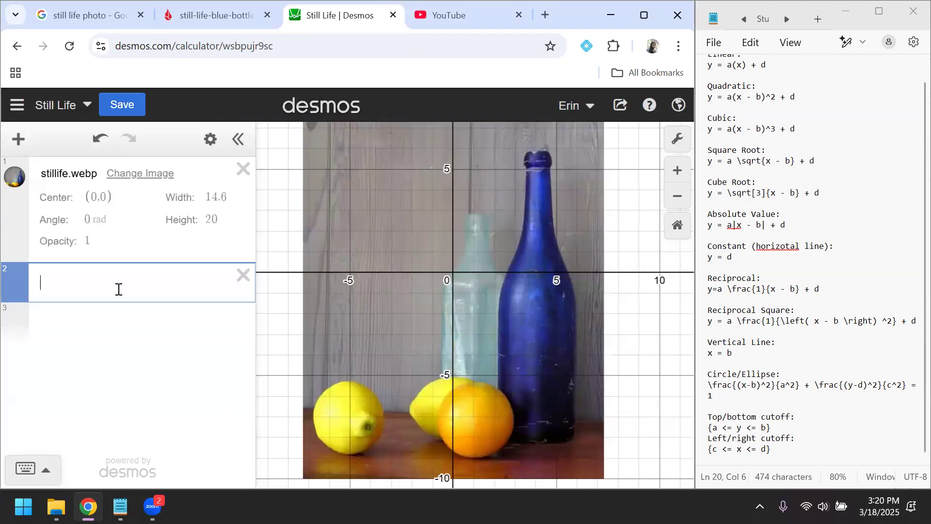
click(785, 139)
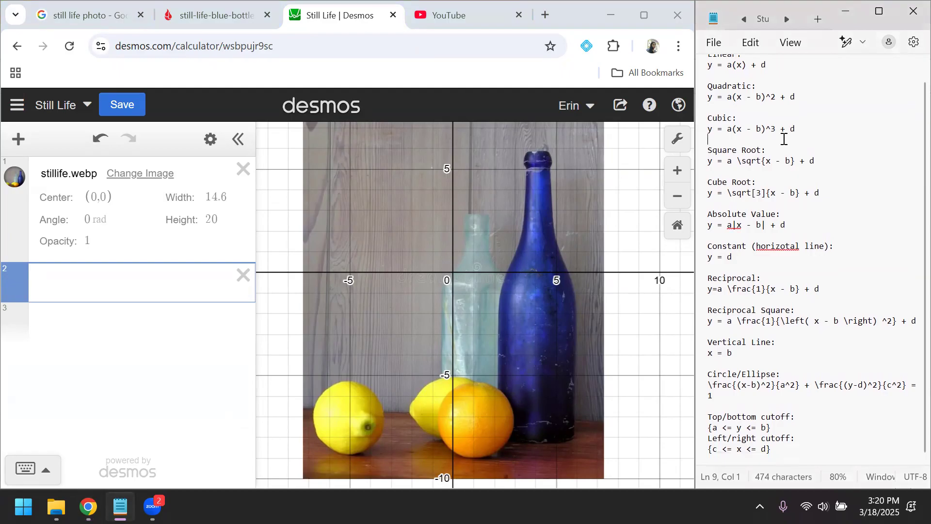
scroll(790, 119, up, 1)
click(157, 280)
text(y=x^3)
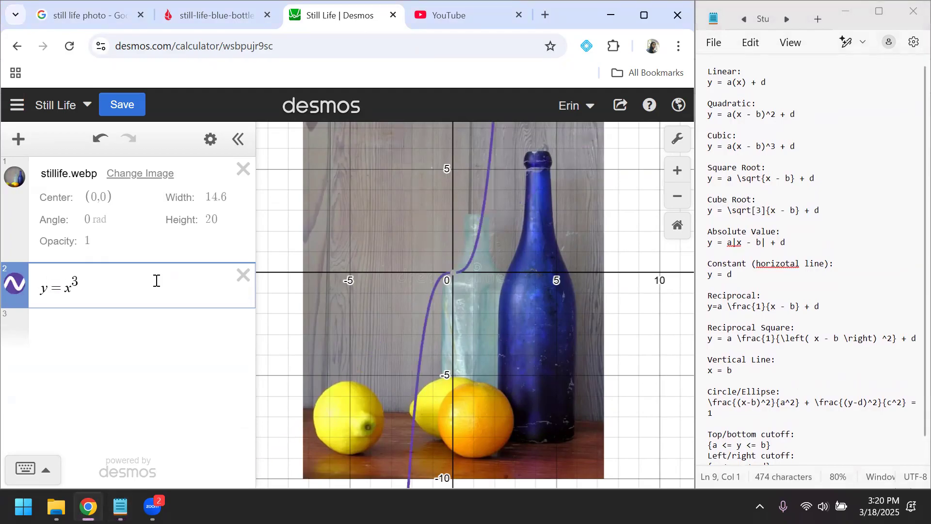
text(+)
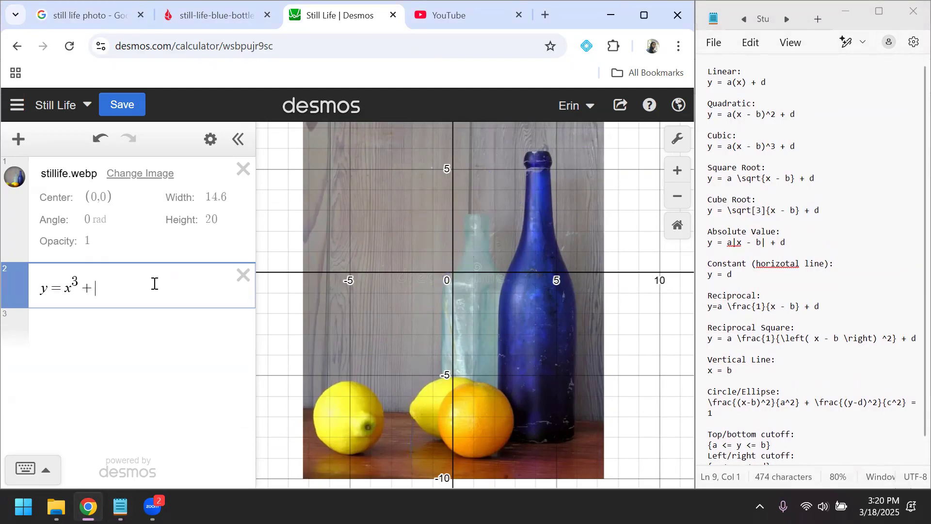
text(d)
click(104, 309)
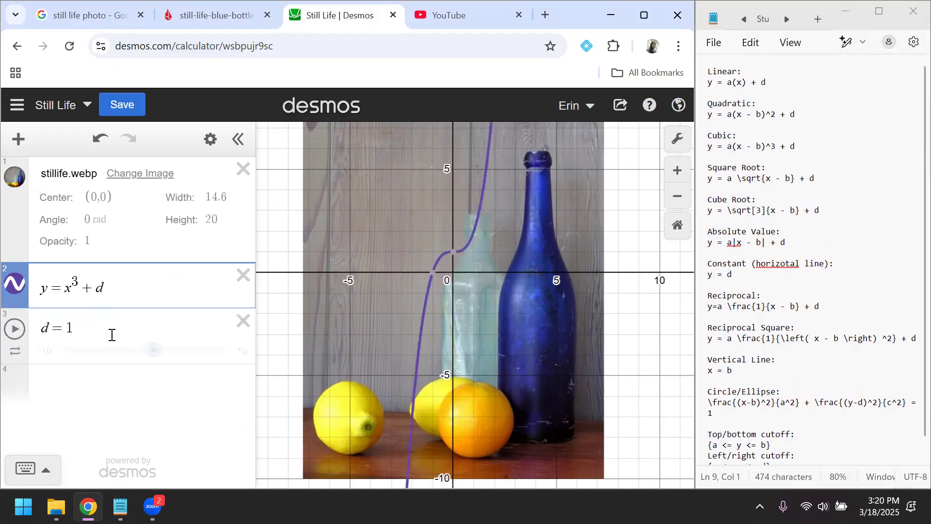
drag(144, 367, 173, 351)
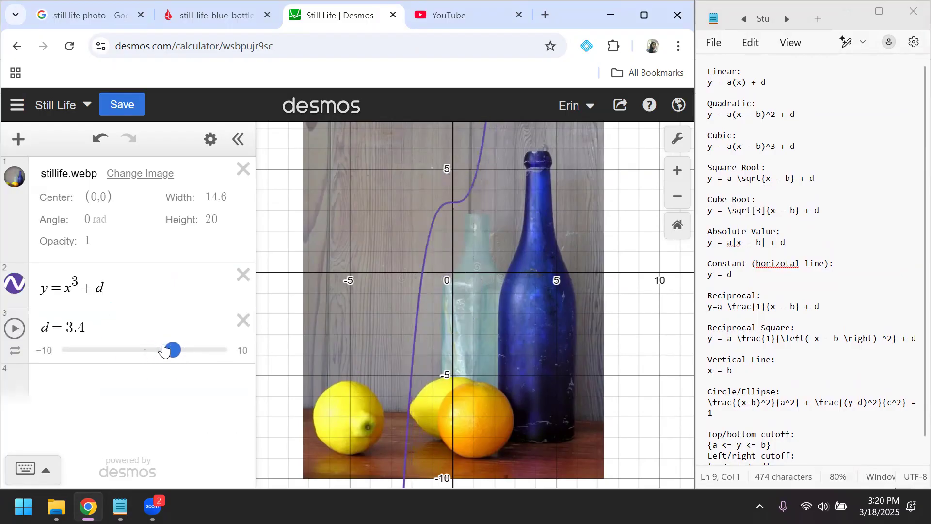
Step: Delete the d slider and clear the y = x^3 + d expression
click(243, 320)
click(125, 295)
key(ctrl+a)
key(BackSpace)
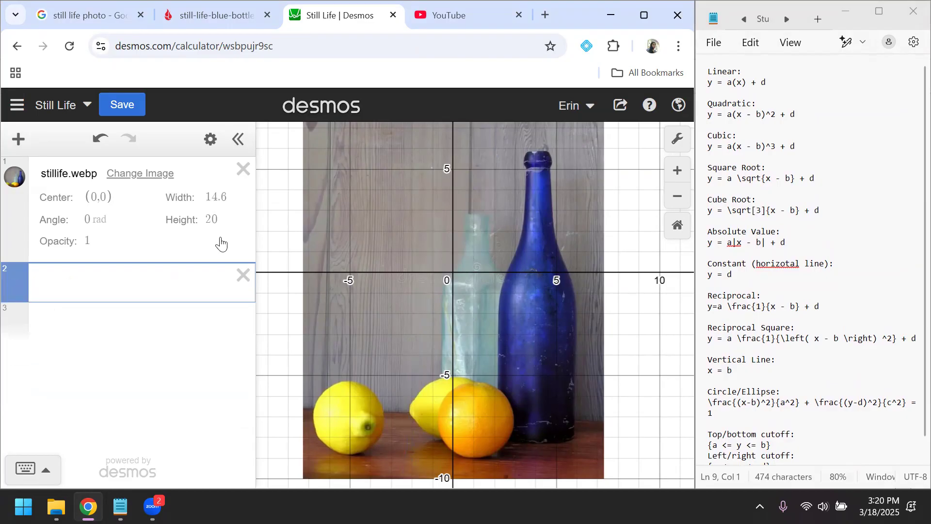
Step: Copy the cubic template y = a(x - b)^3 + d from the notes into the empty expression and add sliders for all its parameters
drag(807, 147, 697, 155)
key(ctrl+c)
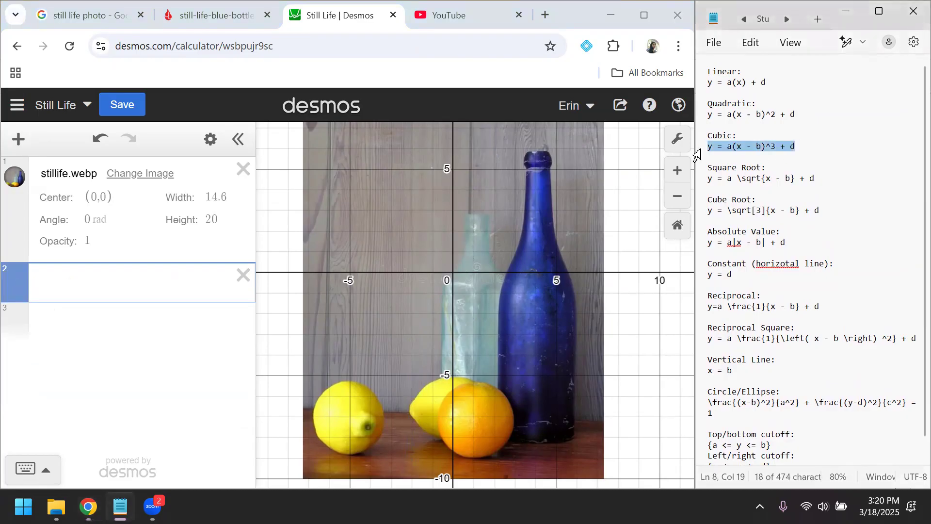
click(145, 278)
key(ctrl+v)
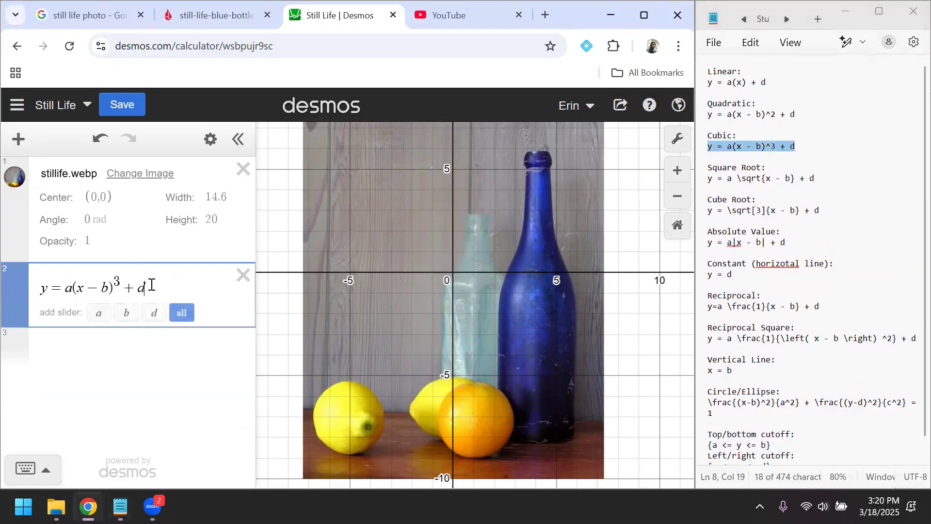
click(181, 314)
Step: Fit the cubic to the blue bottle's left edge by setting a to 10, b to 2.8 and d to 0.4
drag(146, 350, 195, 351)
drag(148, 406, 156, 427)
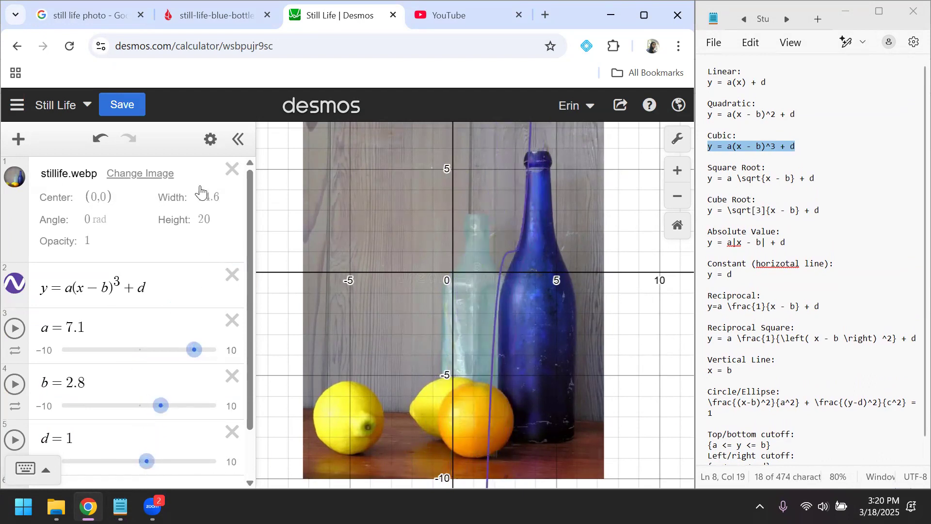
mouse_move(150, 464)
mouse_down()
mouse_move(162, 468)
mouse_move(143, 466)
mouse_up()
drag(196, 297, 289, 294)
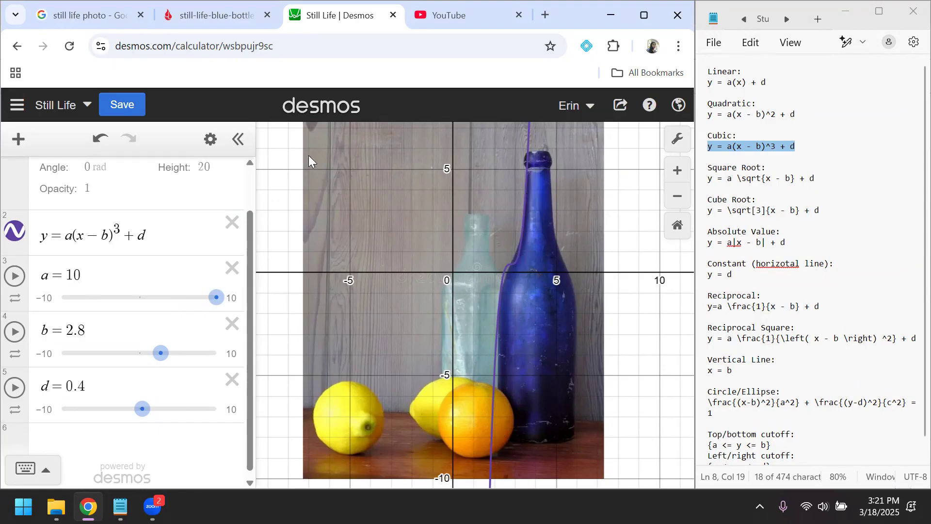
Step: Replace the parameters a and b in the cubic equation with the fixed values 10 and 2.8
click(117, 275)
double_click(72, 275)
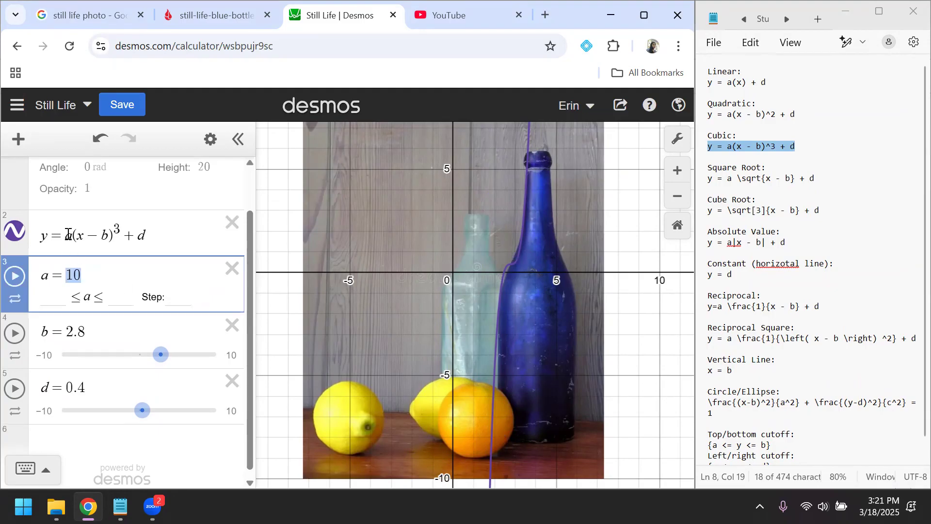
click(71, 236)
double_click(71, 237)
text(10)
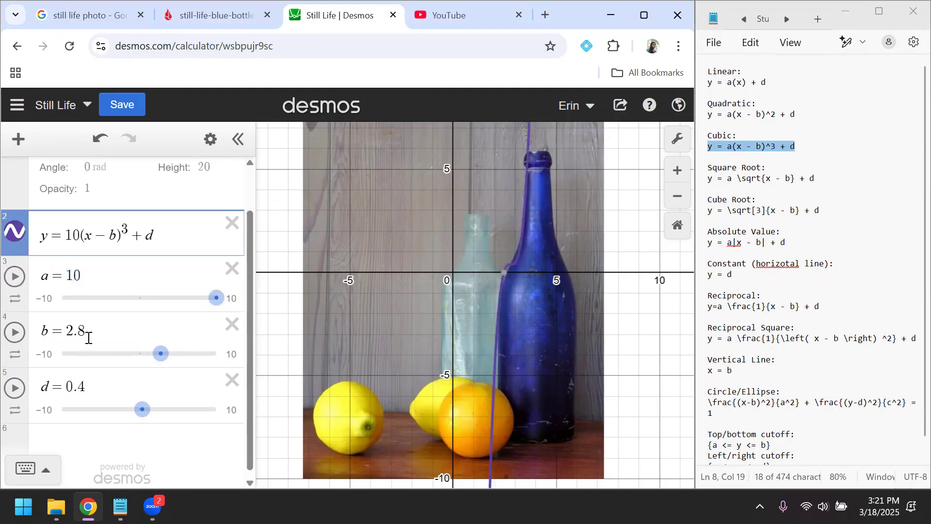
double_click(68, 332)
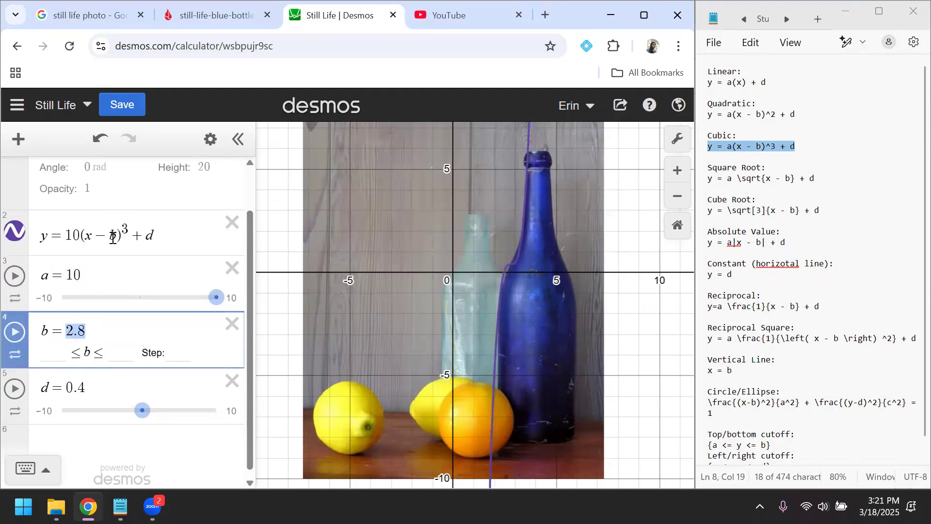
double_click(113, 238)
text(2.8)
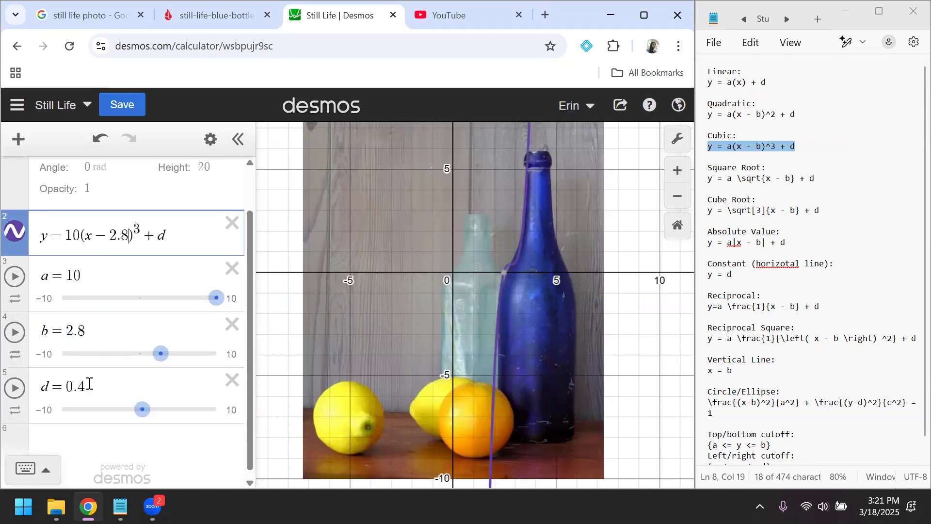
Step: Replace d in the cubic equation with the copied slider value 0.4
double_click(83, 385)
key(ctrl+c)
click(173, 235)
key(BackSpace)
key(ctrl+v)
Step: Move all three sliders to test them against the fixed curve, leaving a at 10, b at 1.2 and d at 1.8
mouse_move(216, 297)
mouse_down()
mouse_move(139, 273)
mouse_move(212, 274)
mouse_move(202, 300)
mouse_up()
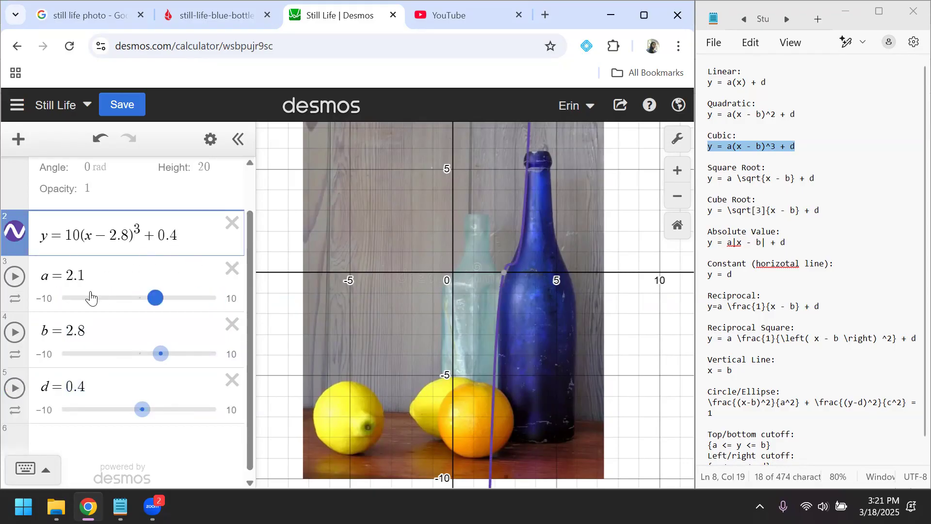
click(279, 307)
drag(169, 352, 154, 352)
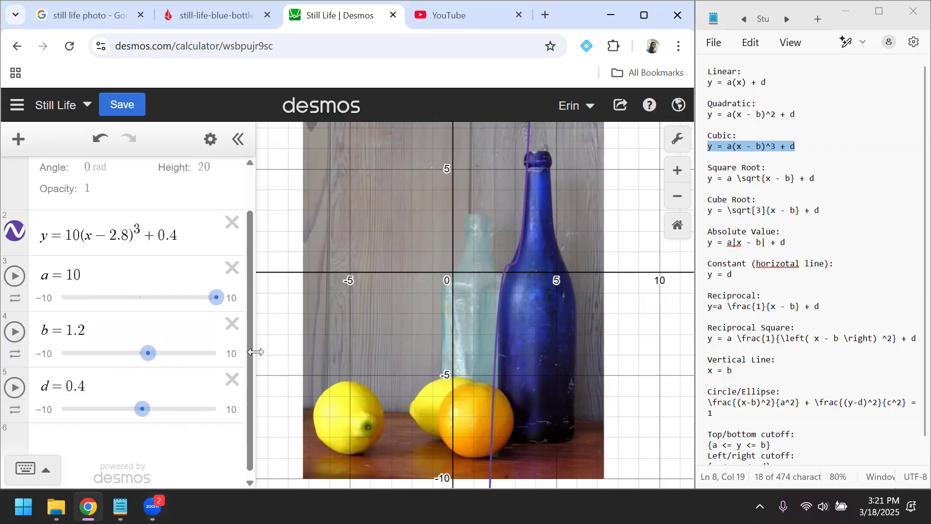
drag(142, 409, 153, 409)
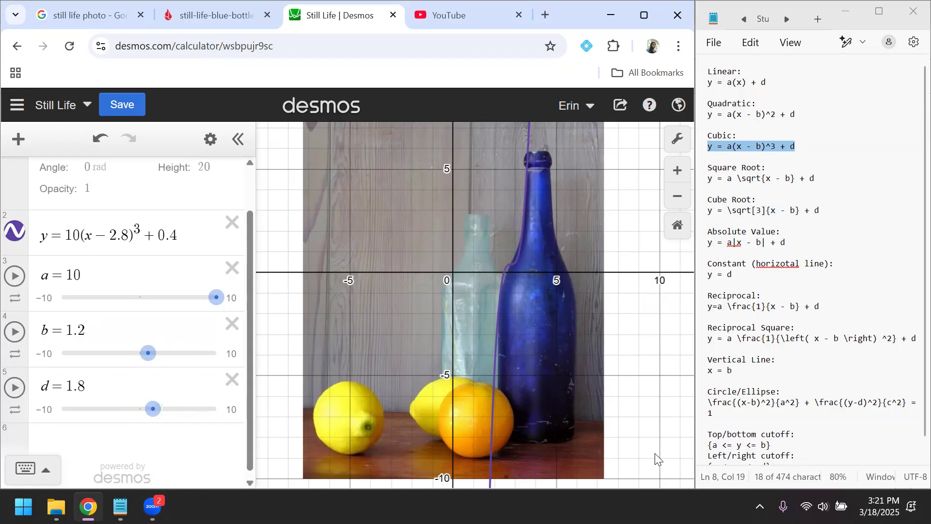
Step: Copy the top/bottom cutoff template {a <= y <= b} from the notes and append it to the cubic equation
scroll(786, 436, down, 1)
drag(782, 428, 703, 434)
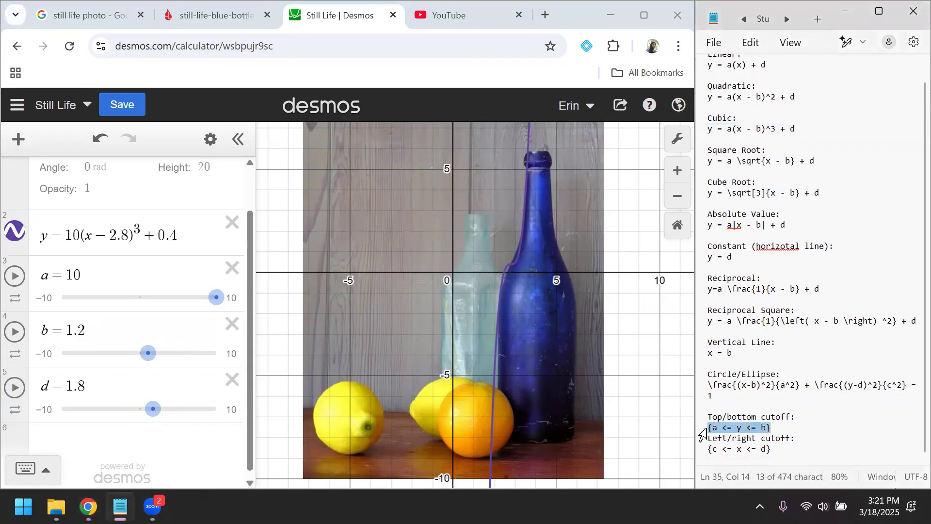
key(ctrl+c)
click(199, 238)
key(ctrl+v)
Step: Correct the pasted cutoff so the cubic equation ends with the restriction {a < y < b}
click(135, 241)
text({)
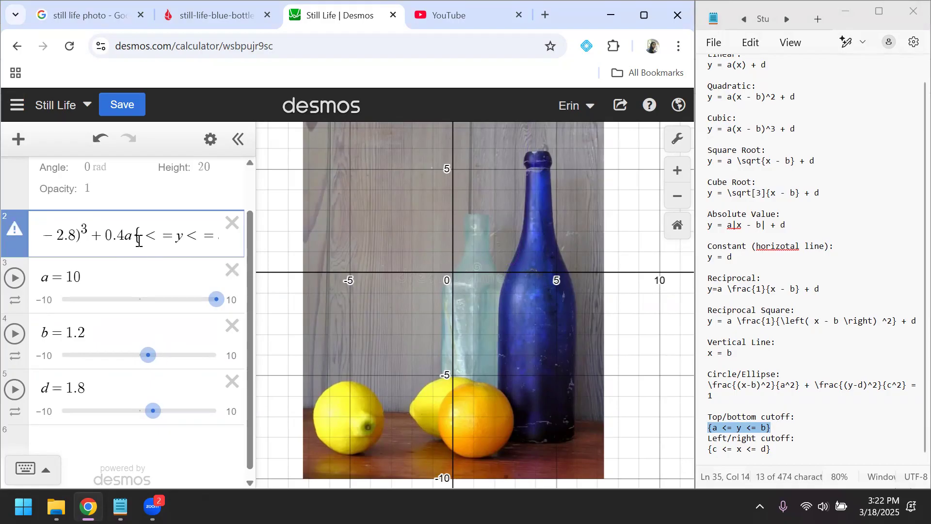
text(a)
key(Left)
key(Left)
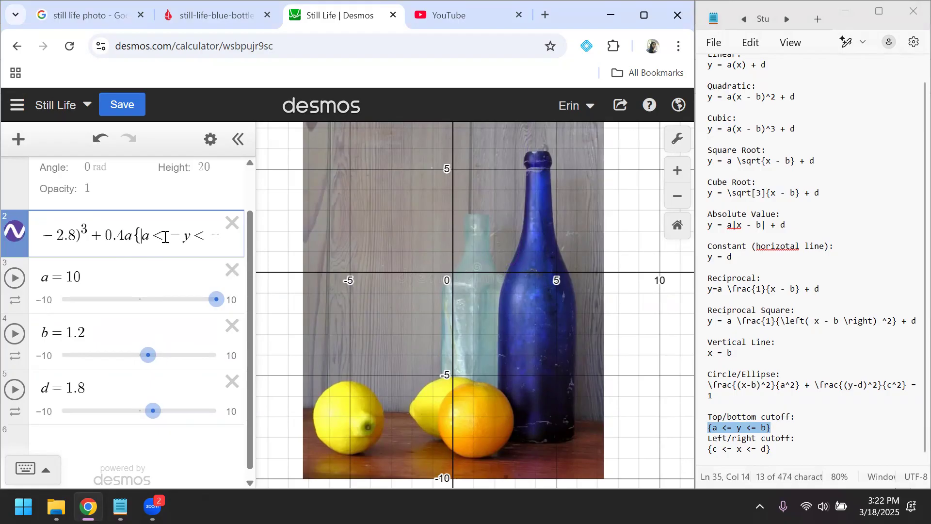
key(BackSpace)
key(Right)
key(Right)
key(BackSpace)
key(Delete)
key(Right)
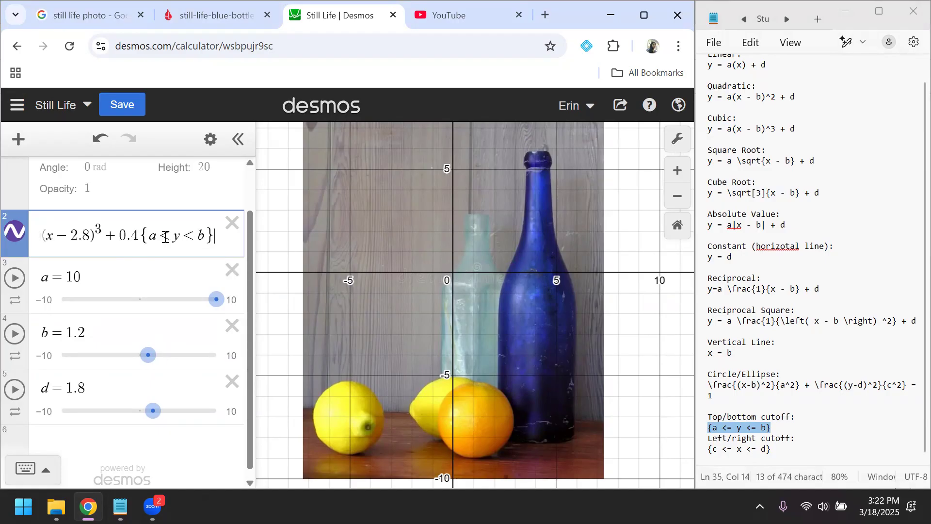
Step: Trim the curve to the bottle's left edge by setting the upper cutoff b to 5 and lowering a to the orange's top
drag(216, 299, 130, 299)
drag(147, 365, 176, 355)
drag(129, 299, 92, 306)
Step: Colour the cubic curve orange and set its line thickness to 5
click(210, 139)
click(14, 231)
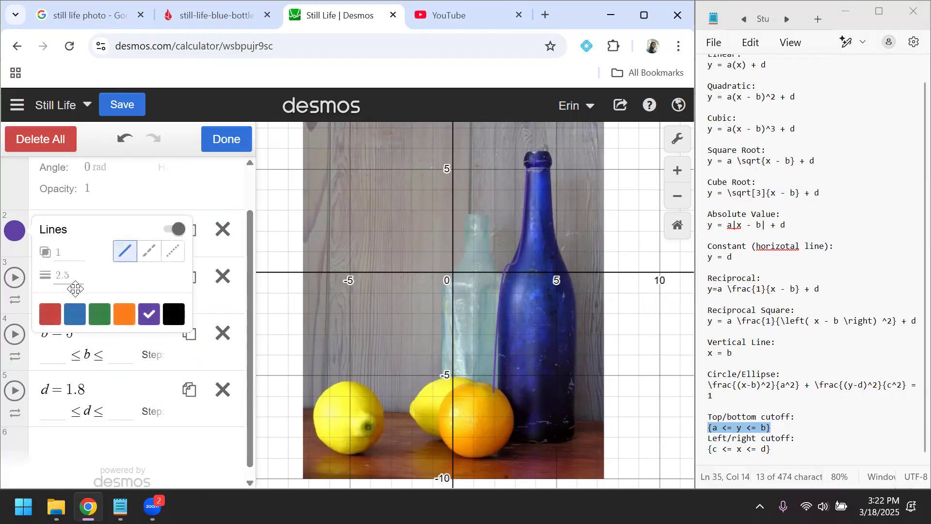
click(50, 314)
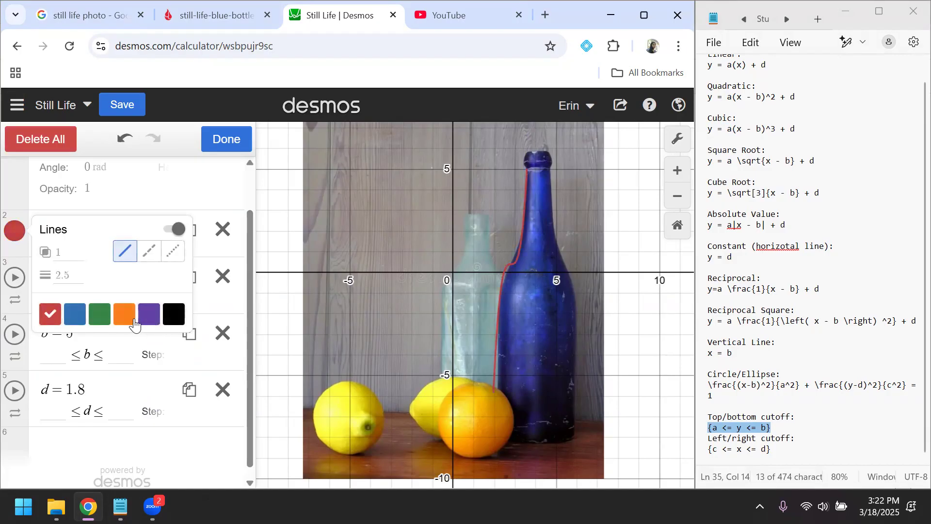
click(121, 322)
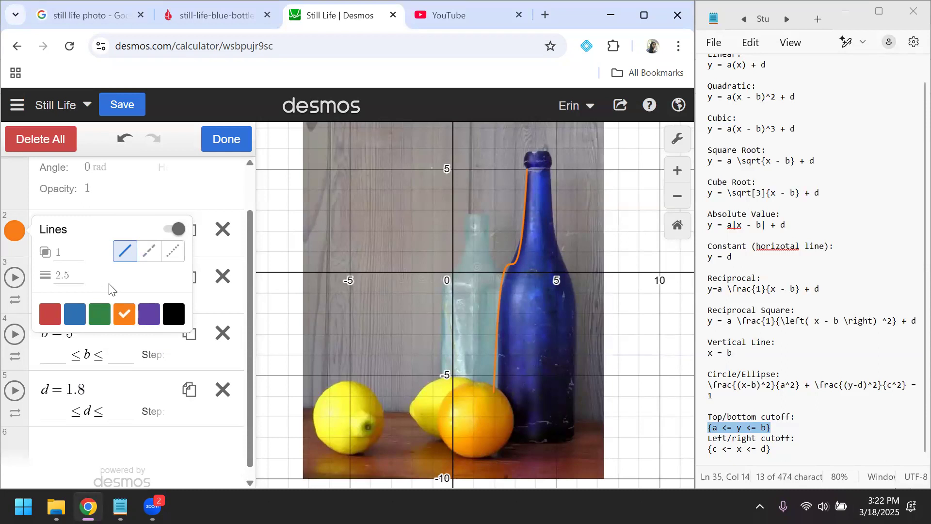
click(71, 277)
text(5)
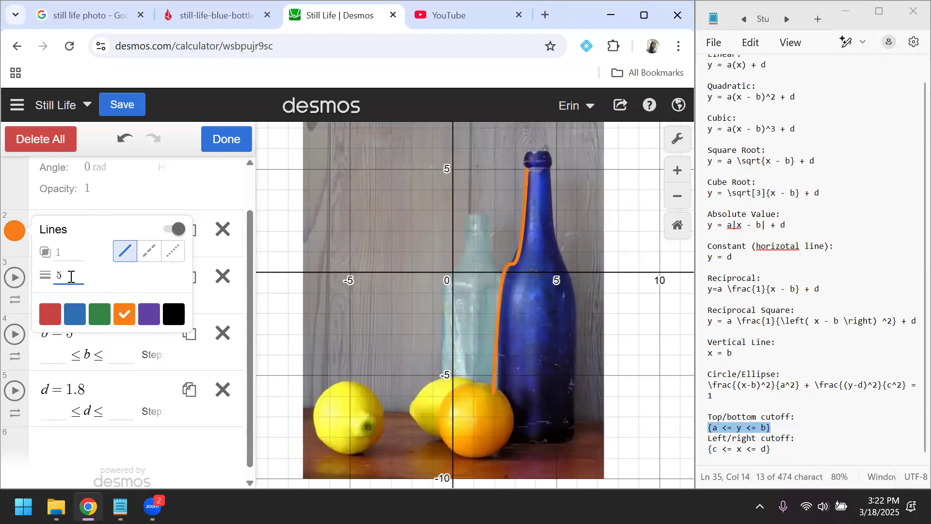
click(277, 260)
Step: Replace the lower cutoff a in the cubic's restriction with the fixed value −5.5
drag(94, 300, 97, 312)
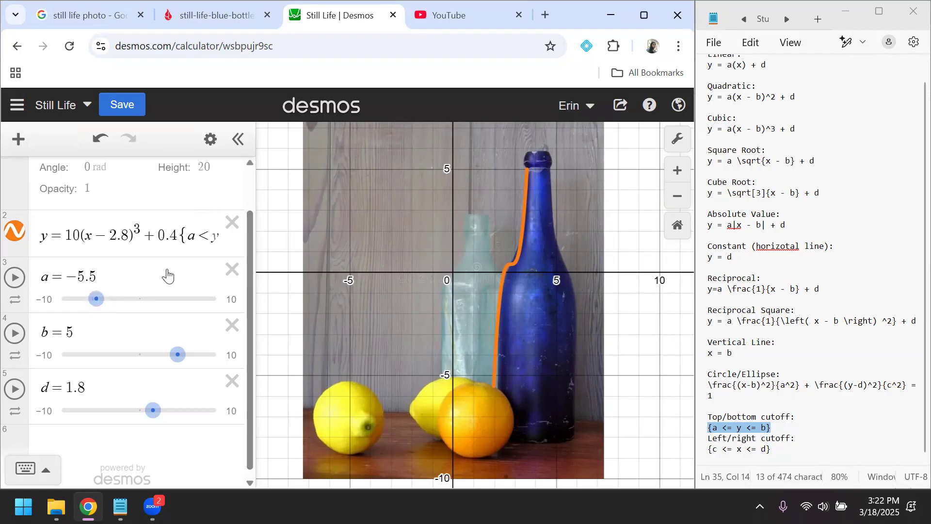
drag(192, 236, 239, 234)
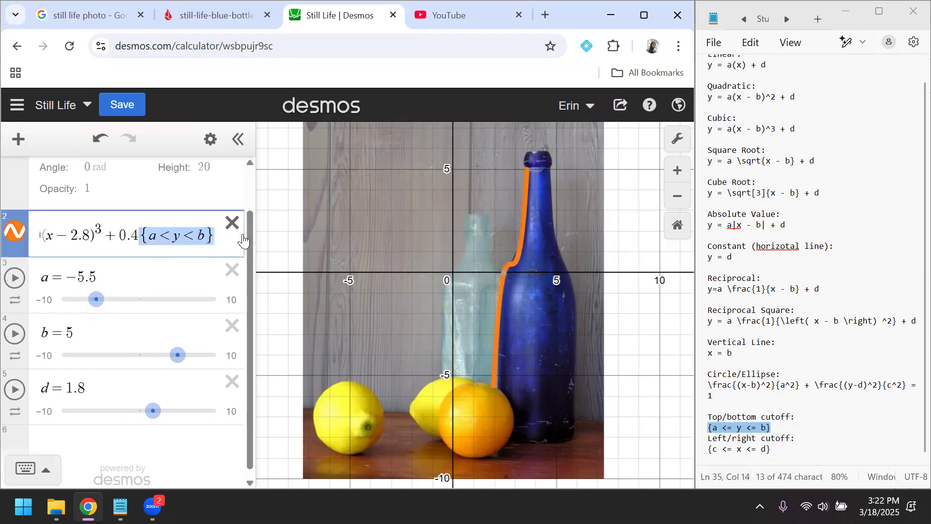
click(118, 287)
drag(97, 278, 69, 284)
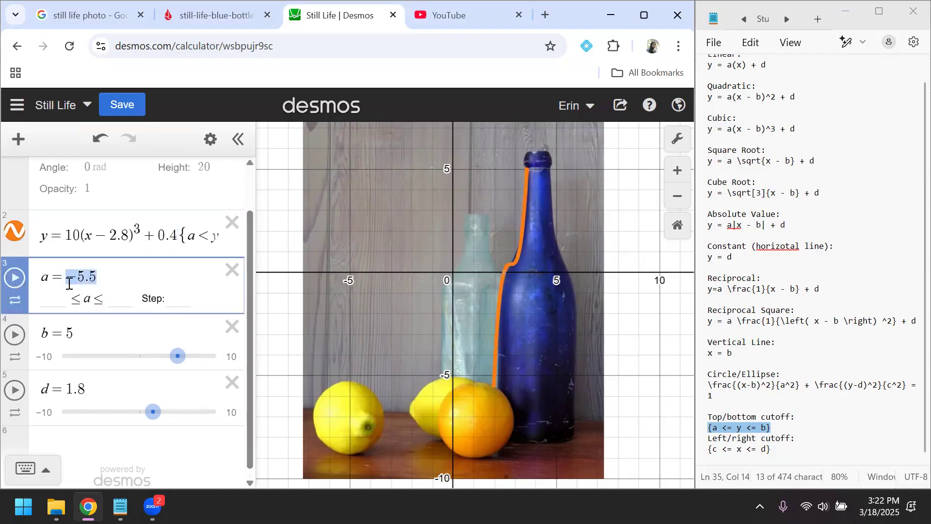
click(193, 237)
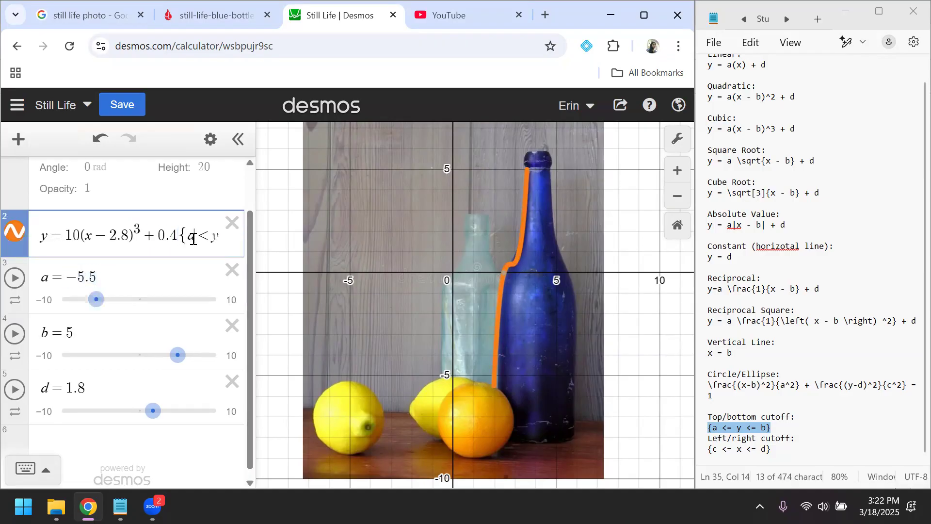
key(ctrl+v)
Step: Replace the upper cutoff b in the cubic's restriction with 1.8, copied from the d slider
drag(86, 387, 68, 387)
drag(177, 242, 274, 243)
click(205, 234)
key(BackSpace)
key(ctrl+v)
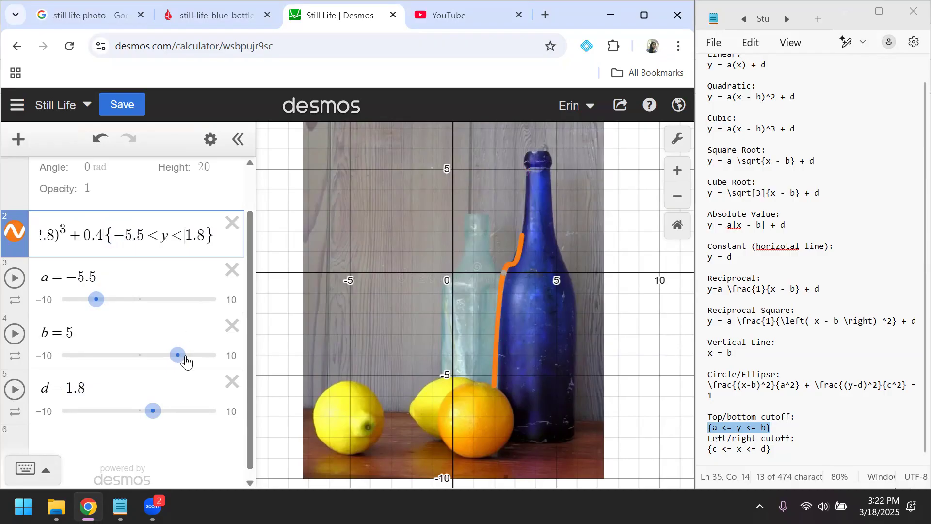
Step: Make d the upper cutoff in the cubic's restriction and set the d slider to 5
click(160, 413)
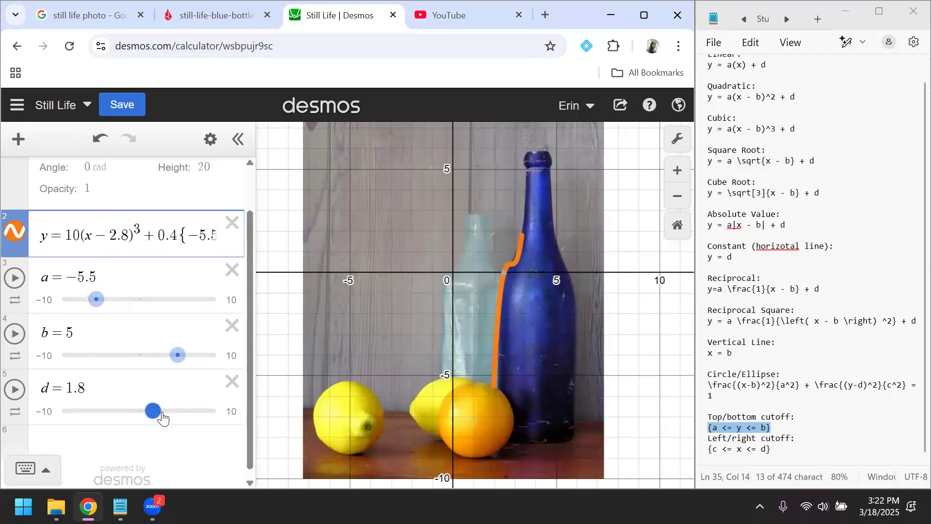
drag(189, 236, 266, 235)
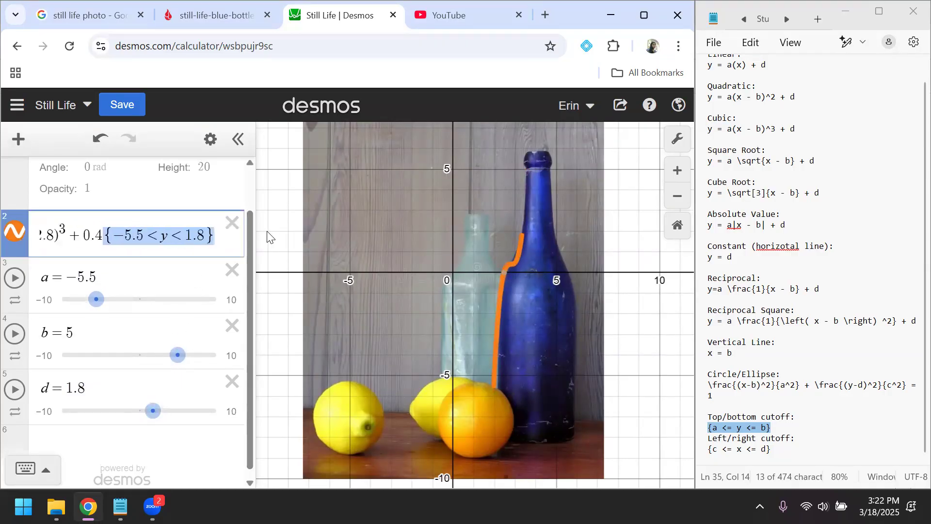
click(206, 235)
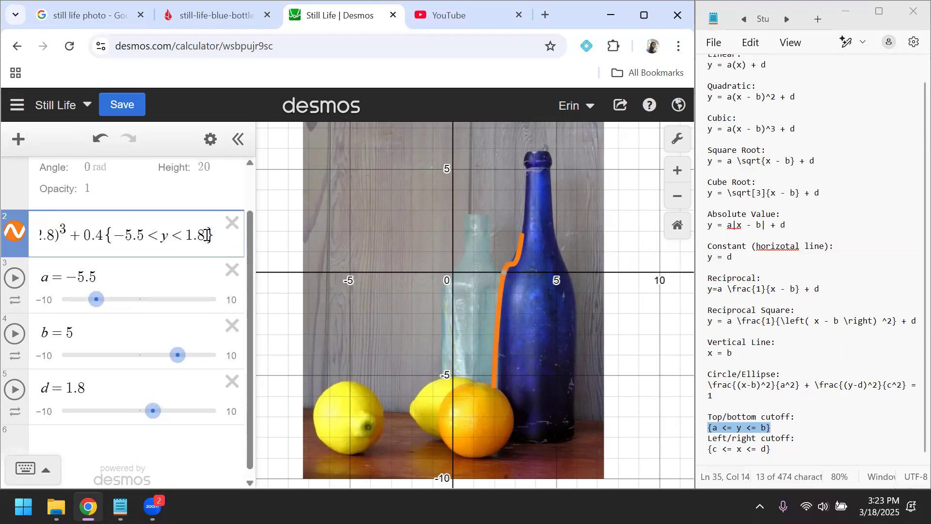
key(BackSpace)
key(BackSpace)
key(BackSpace)
text(d)
drag(160, 422, 179, 422)
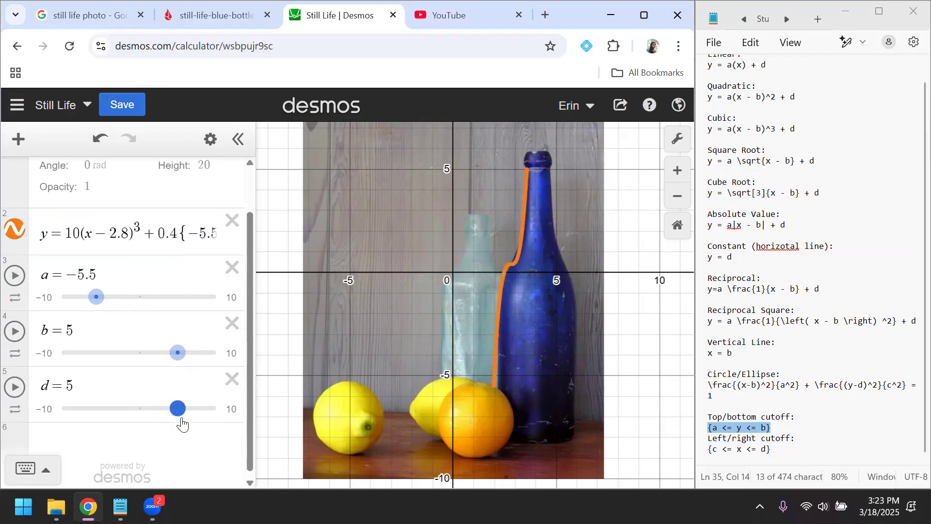
Step: Replace the variable upper cutoff in the cubic's restriction with the fixed value 5
drag(174, 238, 198, 241)
click(204, 241)
key(BackSpace)
text(5)
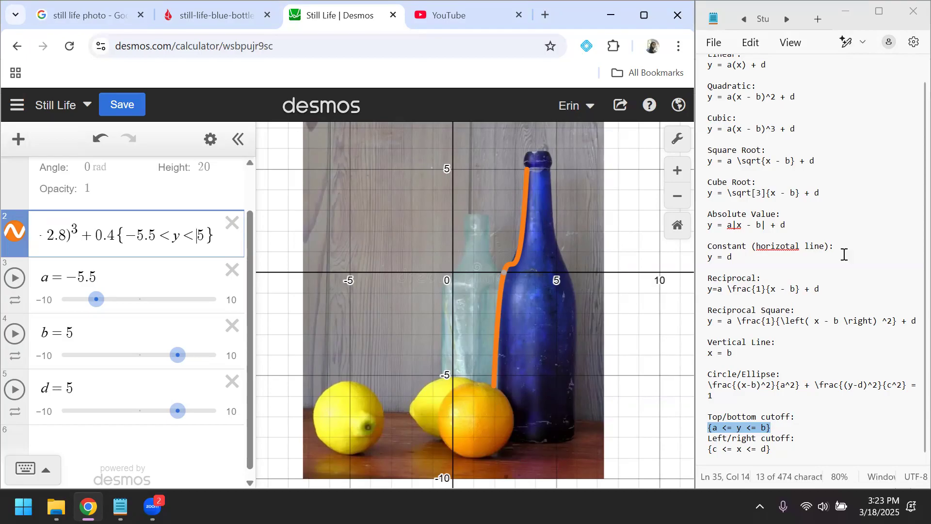
Step: Copy the circle/ellipse template from the notes into a new expression below the cubic and add its missing slider
triple_click(709, 390)
key(ctrl+c)
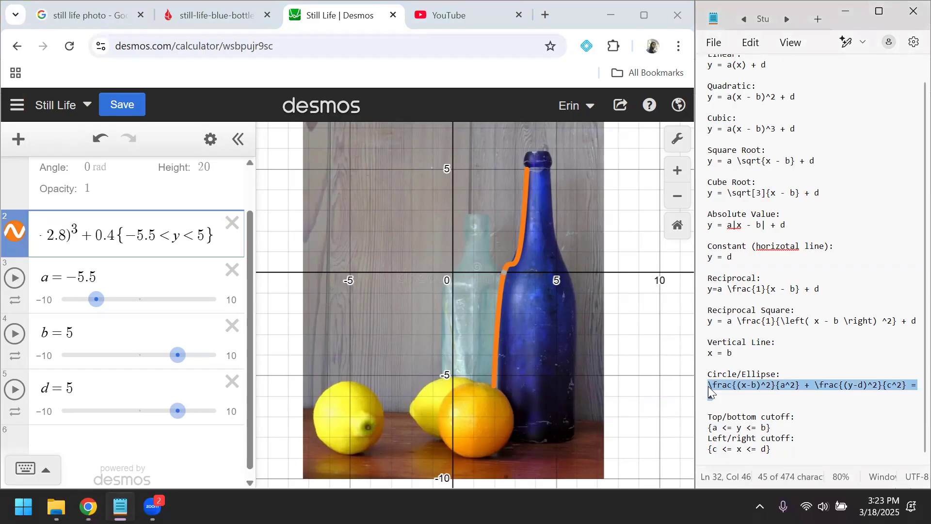
click(210, 236)
key(Return)
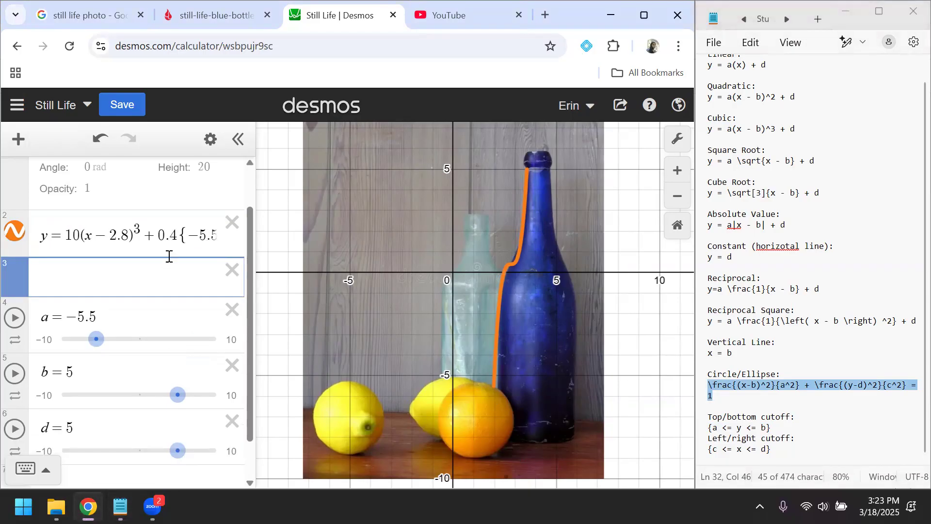
key(ctrl+v)
click(98, 328)
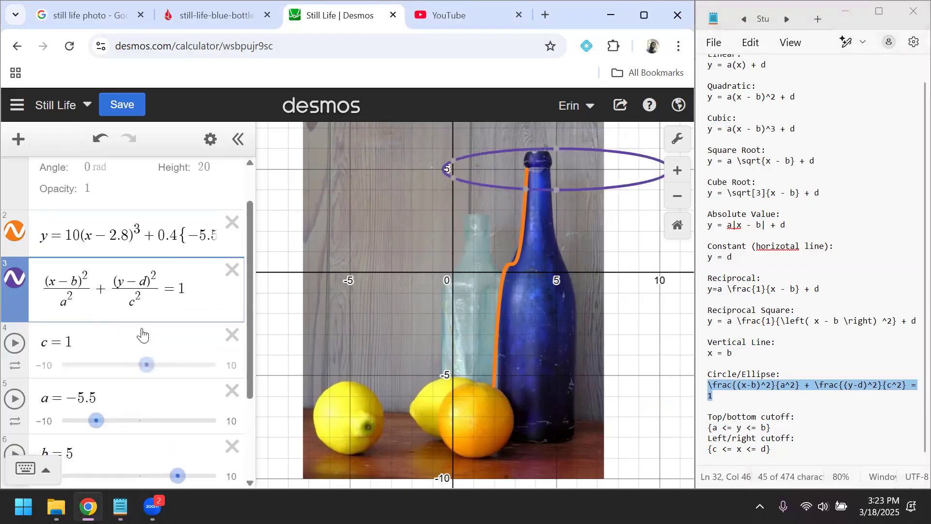
Step: Set the still life photo's opacity to 0.5
scroll(141, 349, down, 1)
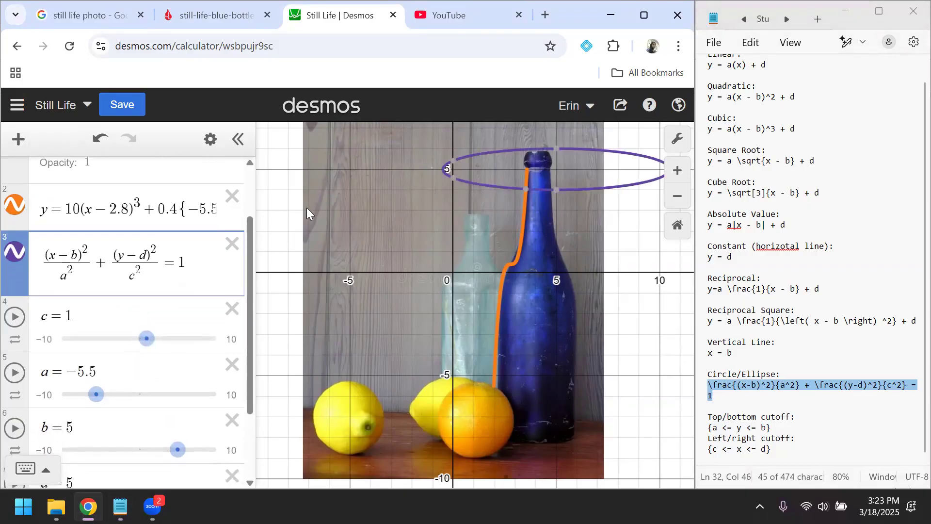
click(210, 140)
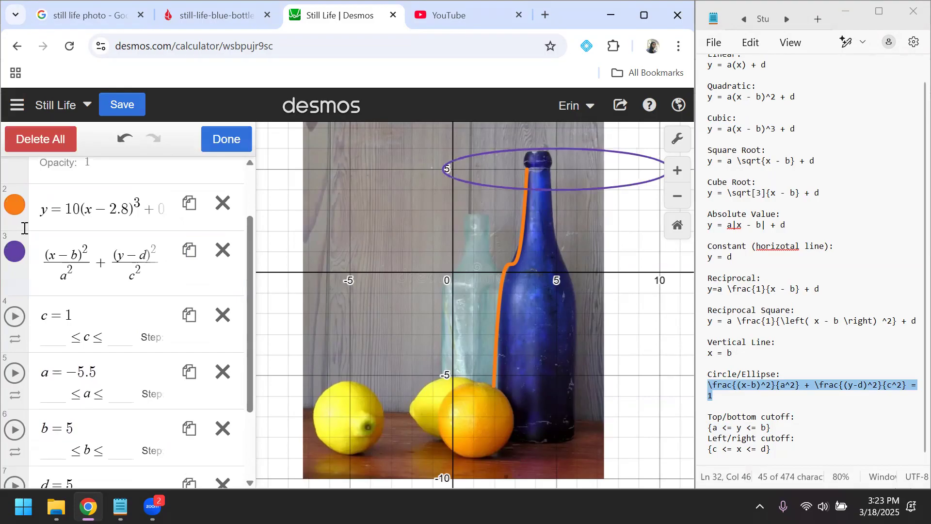
click(14, 252)
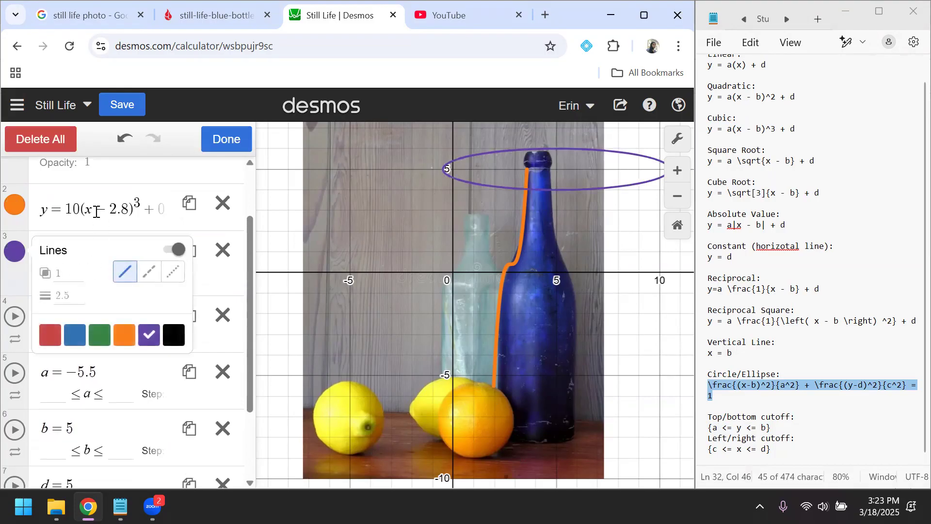
click(14, 251)
scroll(94, 241, up, 3)
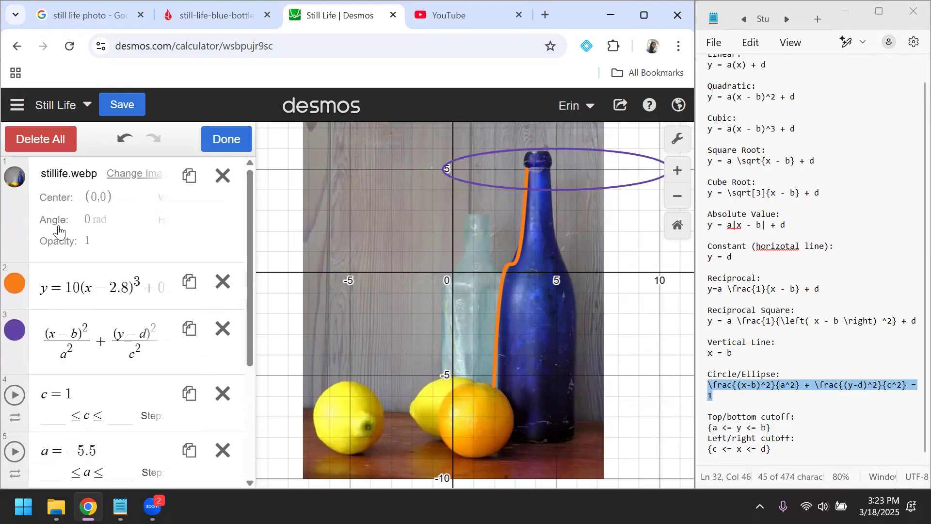
click(93, 241)
key(BackSpace)
text(0.5)
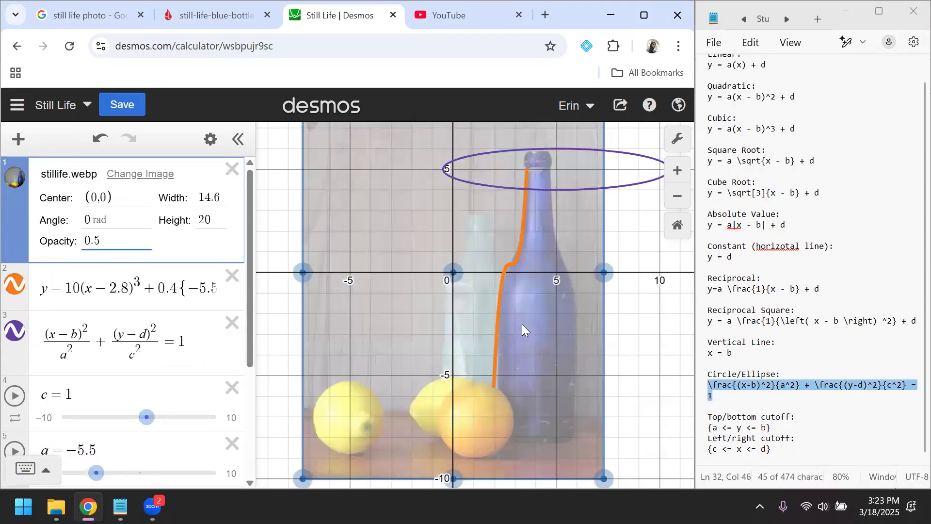
click(616, 356)
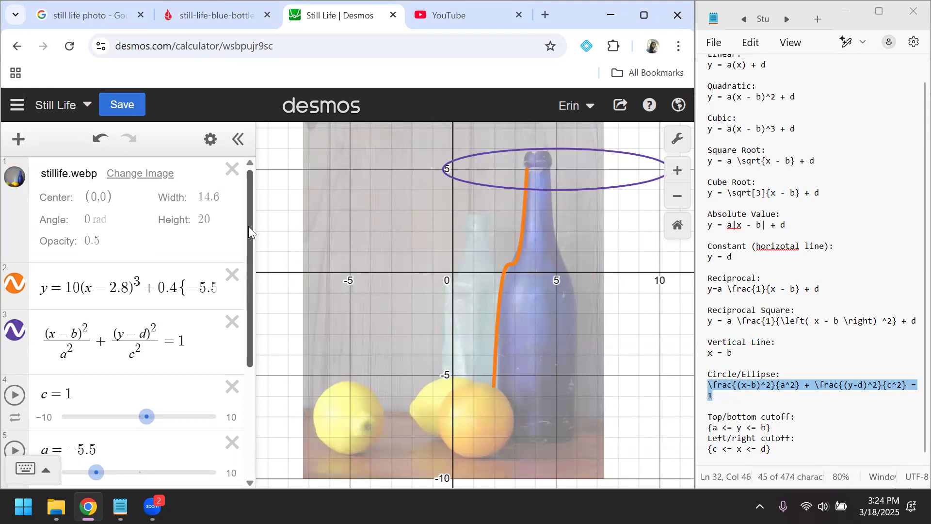
Step: Move the c slider between the b and d sliders
click(165, 354)
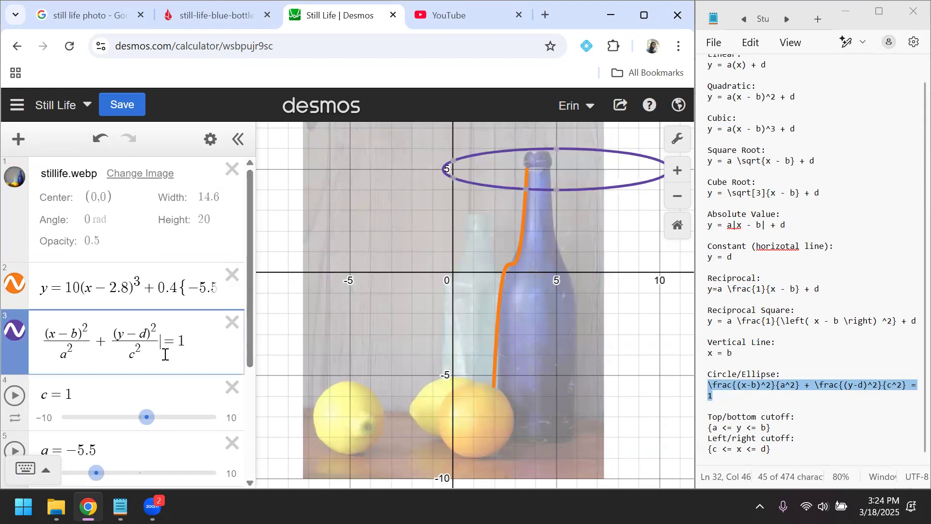
scroll(150, 438, down, 3)
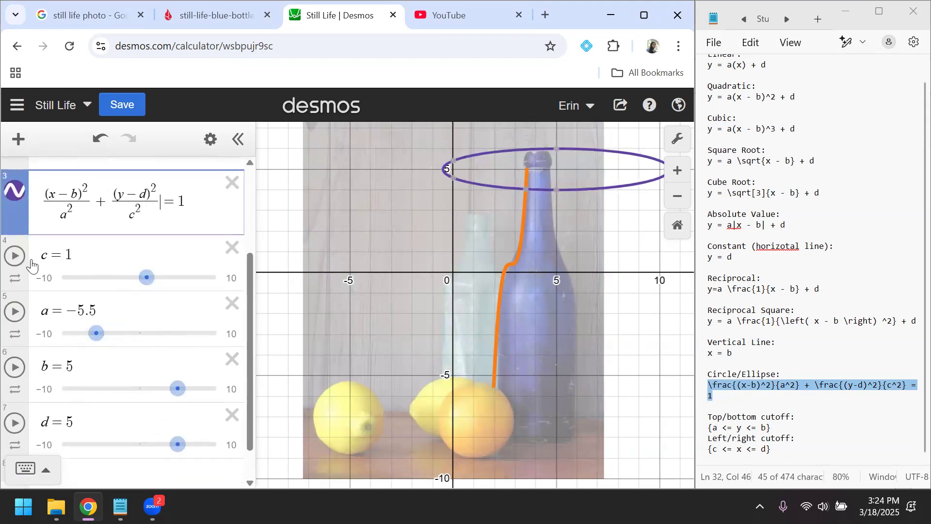
click(107, 261)
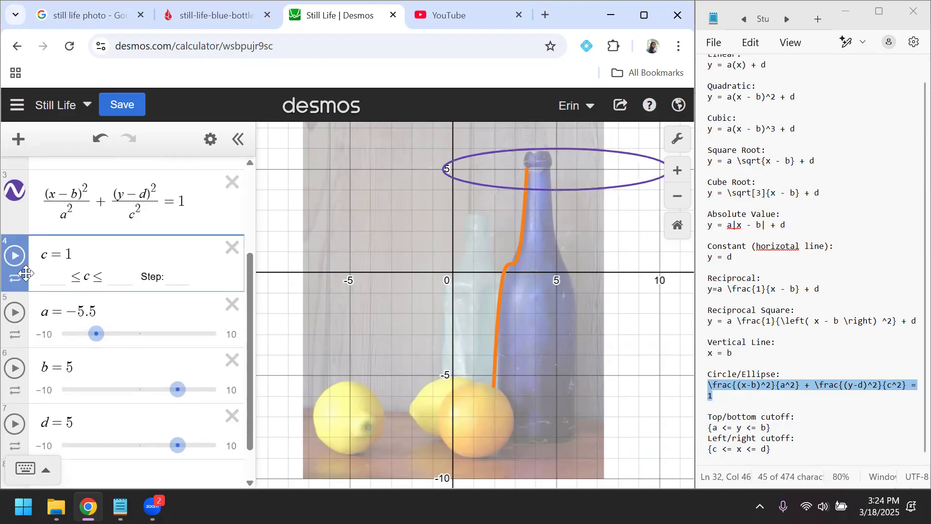
drag(17, 233, 17, 354)
click(146, 392)
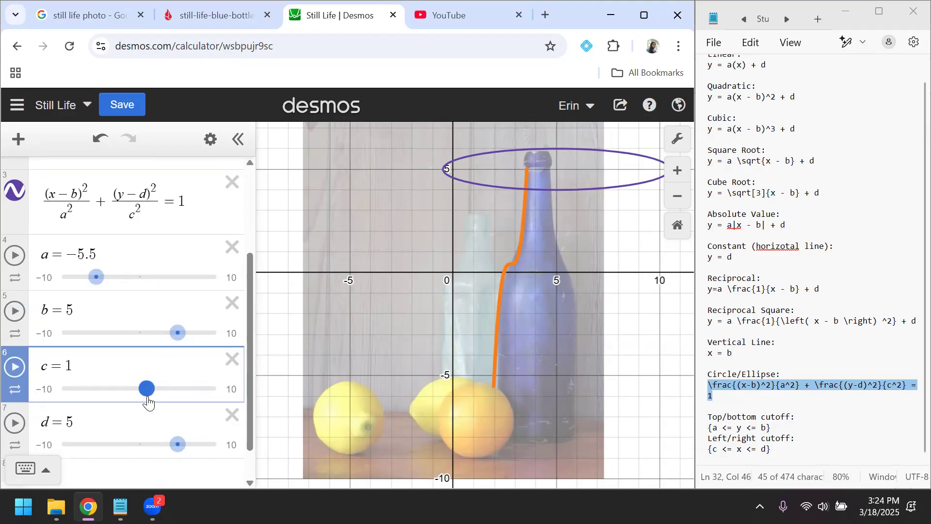
Step: Bring the ellipse onto the orange with the sliders a = −1.7, b = 0.8, c = 1.8 and d = −7
drag(178, 445, 79, 430)
mouse_move(146, 353)
mouse_down()
mouse_move(109, 365)
mouse_move(133, 359)
mouse_up()
drag(176, 298, 143, 298)
drag(96, 242, 129, 243)
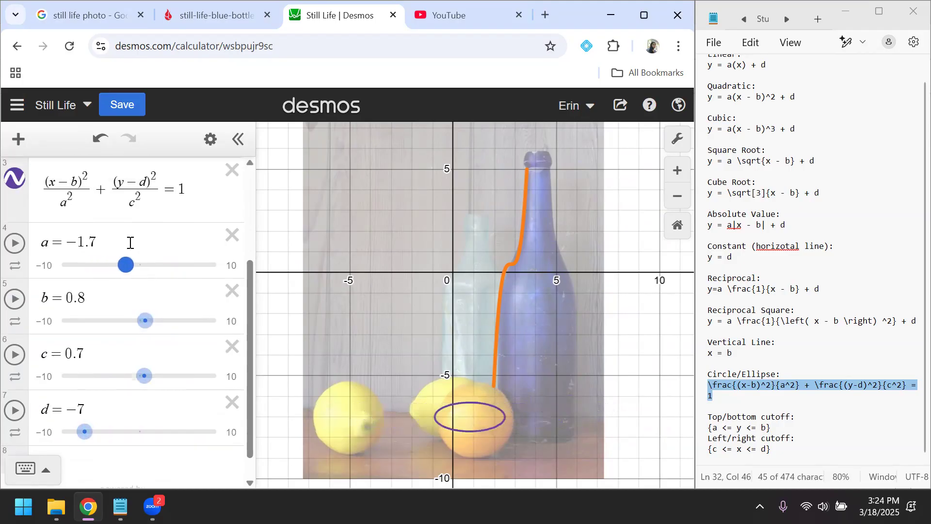
click(144, 376)
drag(143, 377, 155, 380)
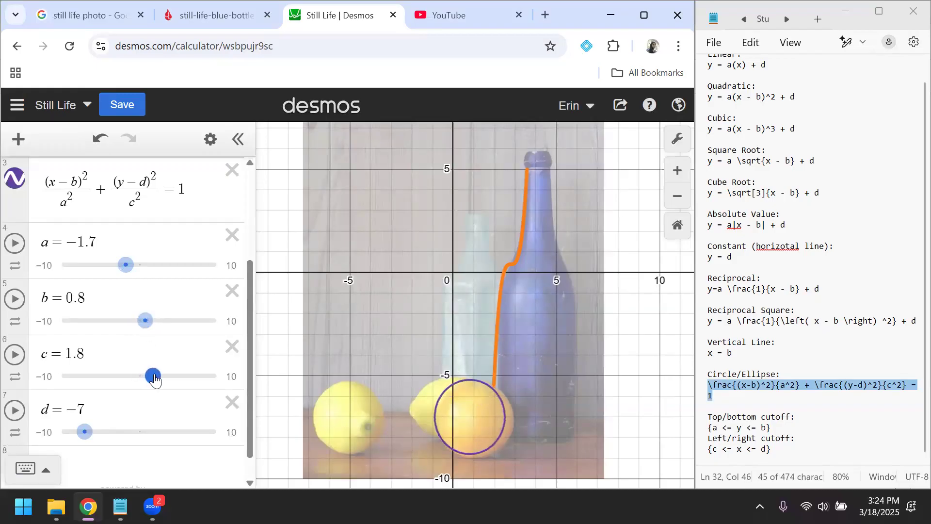
Step: Fine-tune the ellipse to the orange's outline with a = −1.9, b = 1.1, c = 1.9 and d = −7.2
drag(148, 332, 150, 332)
drag(89, 440, 83, 411)
click(90, 440)
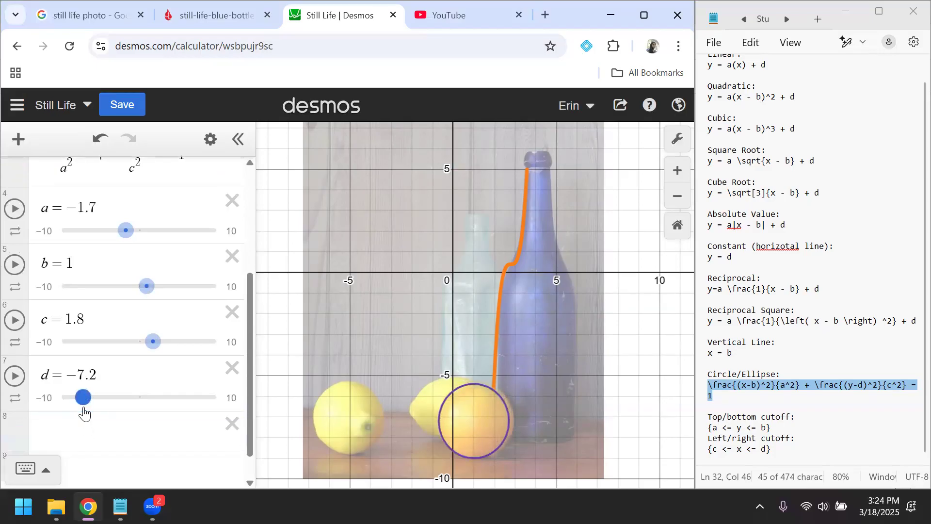
drag(145, 286, 149, 294)
drag(153, 341, 154, 343)
drag(125, 237, 124, 237)
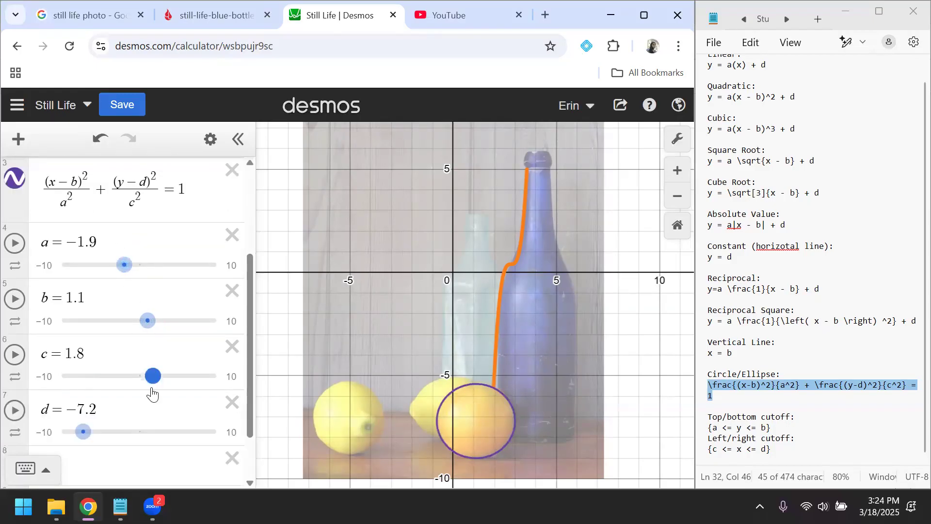
drag(153, 394, 154, 394)
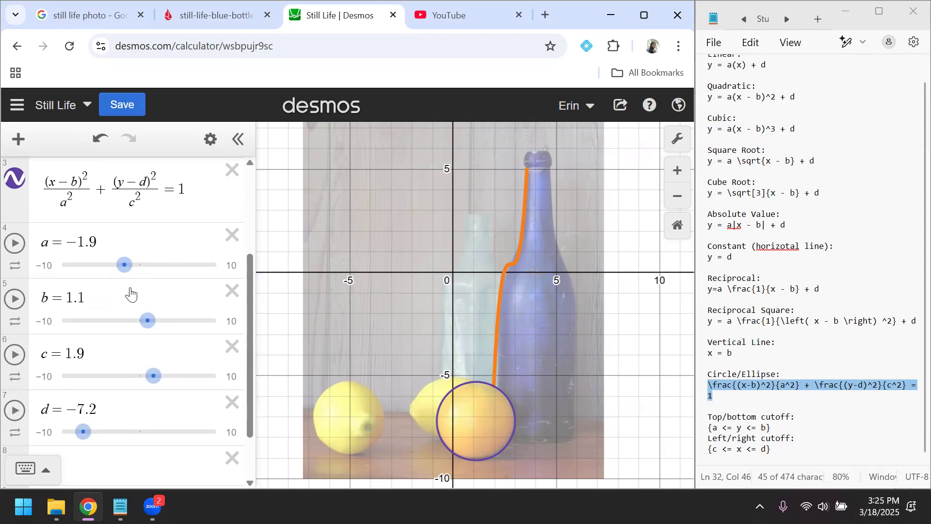
Step: Replace a in the ellipse equation with −1.9 and enclose it in parentheses so the whole value is squared
drag(94, 242, 72, 243)
key(ctrl+c)
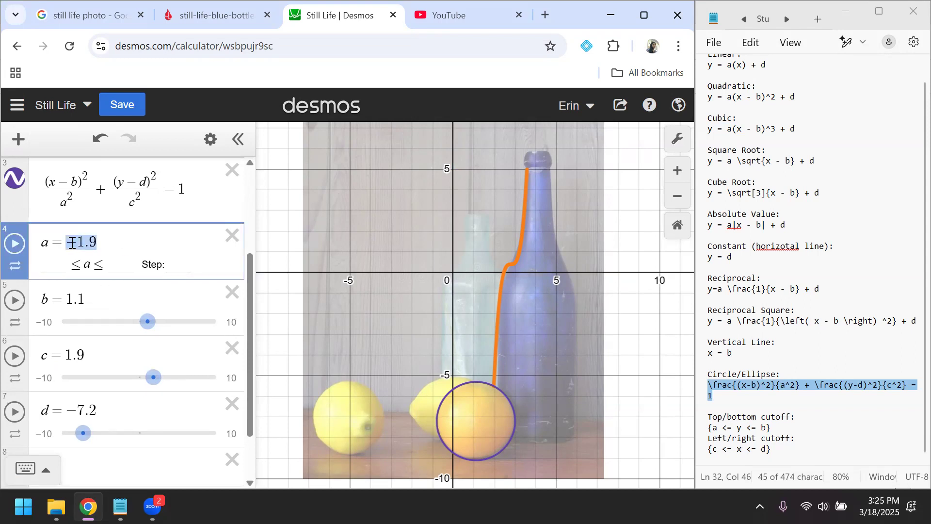
click(67, 203)
key(BackSpace)
key(ctrl+v)
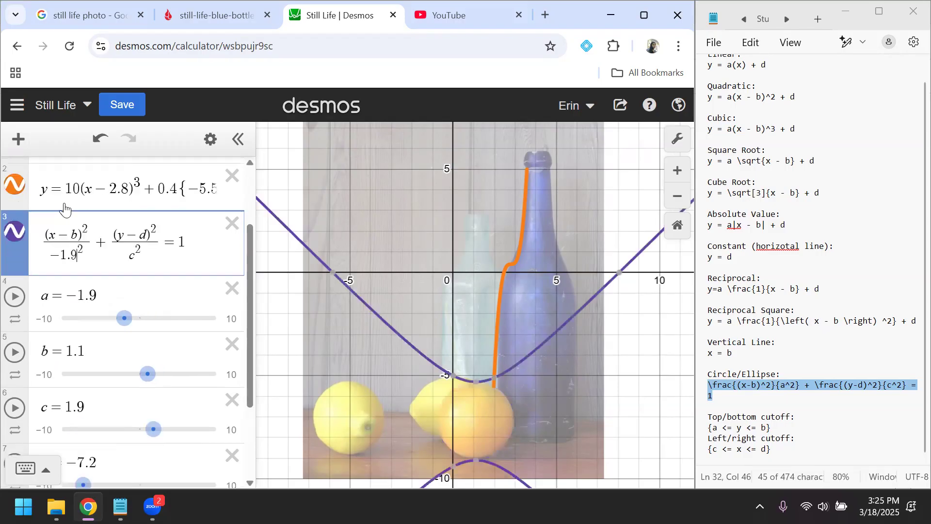
text())
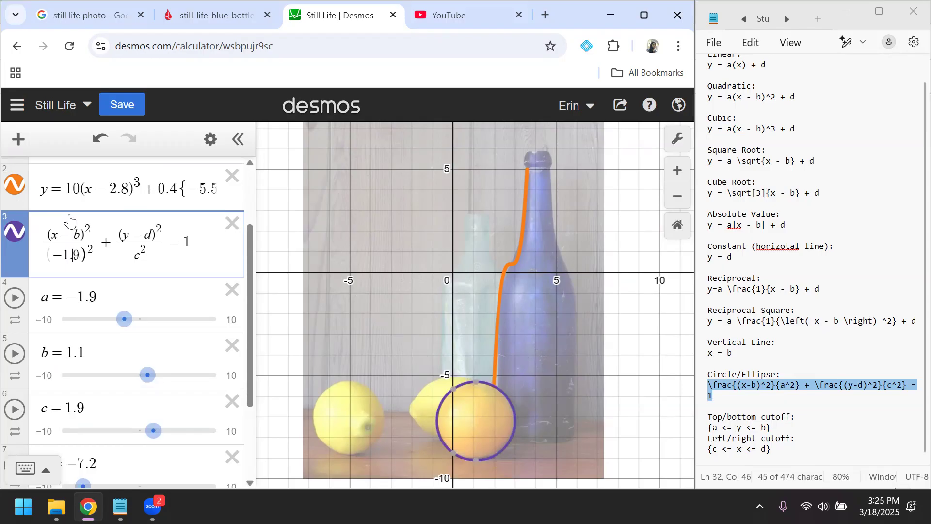
Step: Replace b in the ellipse equation with 1.1, copied from its slider
drag(99, 352, 67, 360)
key(ctrl+c)
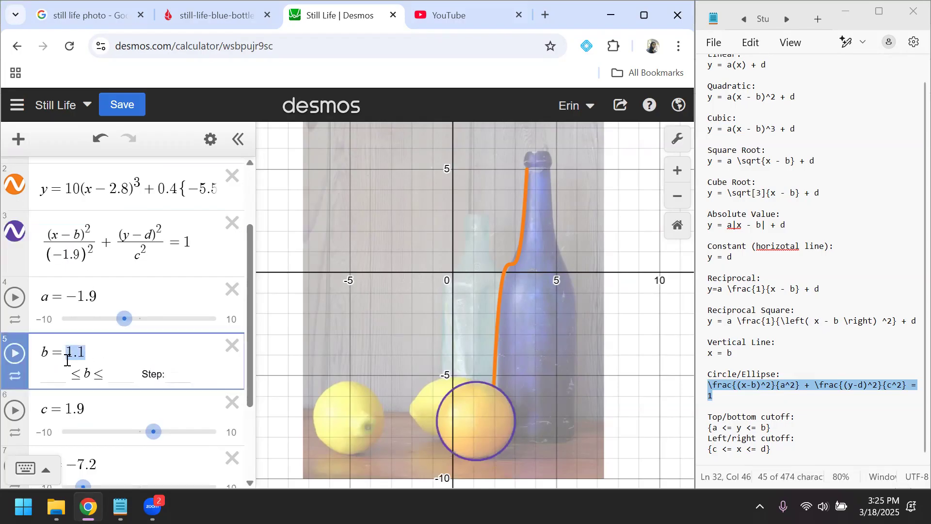
click(83, 238)
key(BackSpace)
key(ctrl+v)
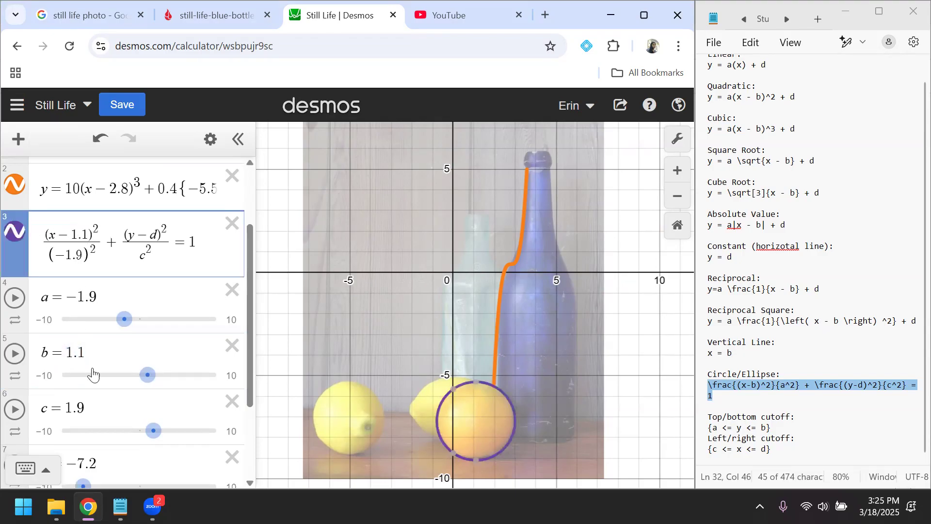
Step: Replace c in the orange's ellipse equation with 1.9, copied from its slider and kept squared
drag(92, 401, 64, 406)
key(ctrl+c)
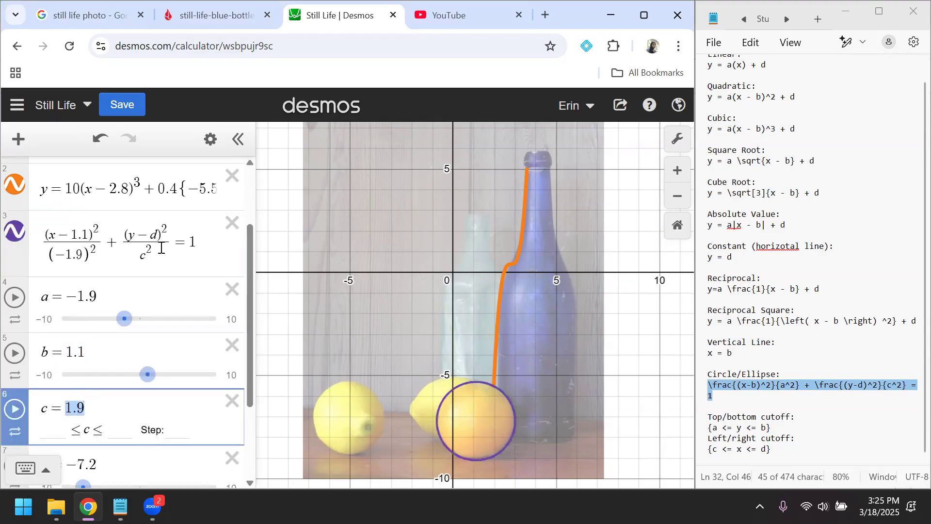
click(149, 256)
key(BackSpace)
key(ctrl+v)
text(^)
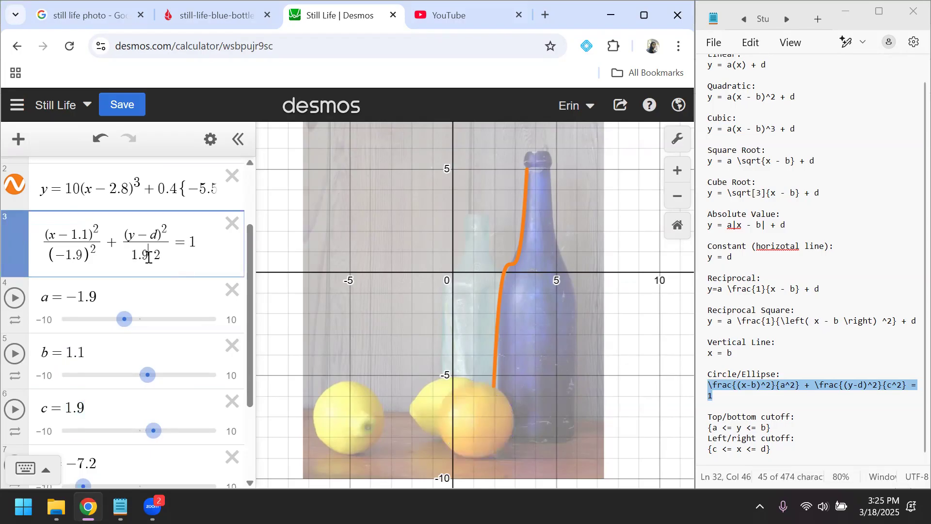
text(2)
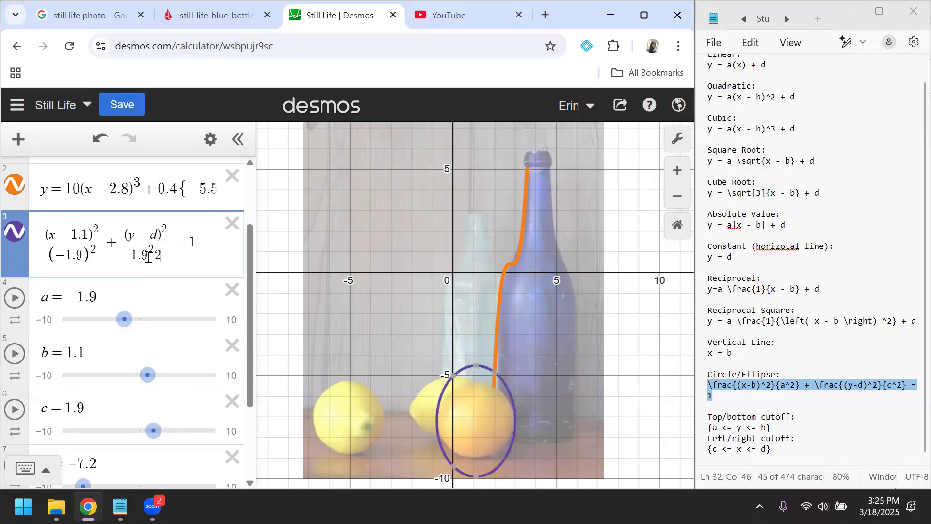
key(BackSpace)
Step: Replace d in the orange's ellipse equation with −7.2 in parentheses
scroll(137, 276, down, 2)
drag(100, 393, 72, 394)
scroll(72, 394, up, 1)
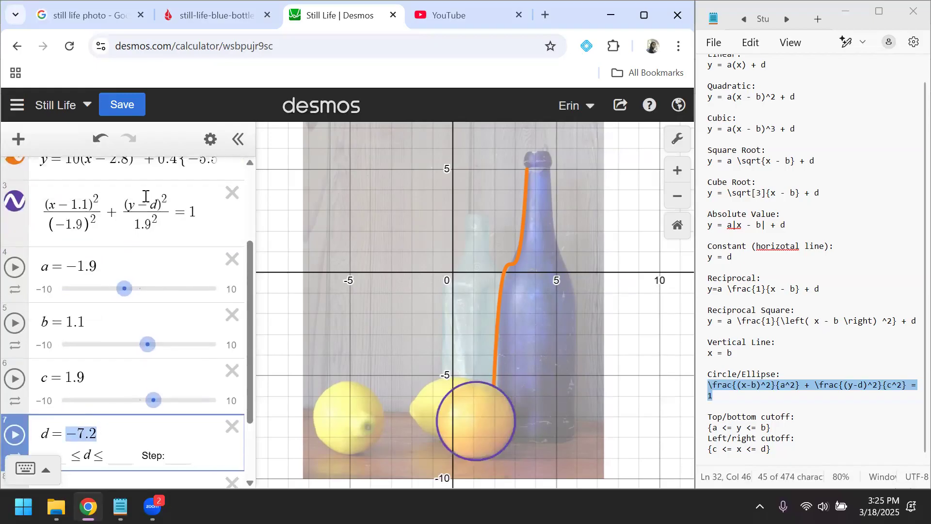
click(155, 206)
text((−7.2))
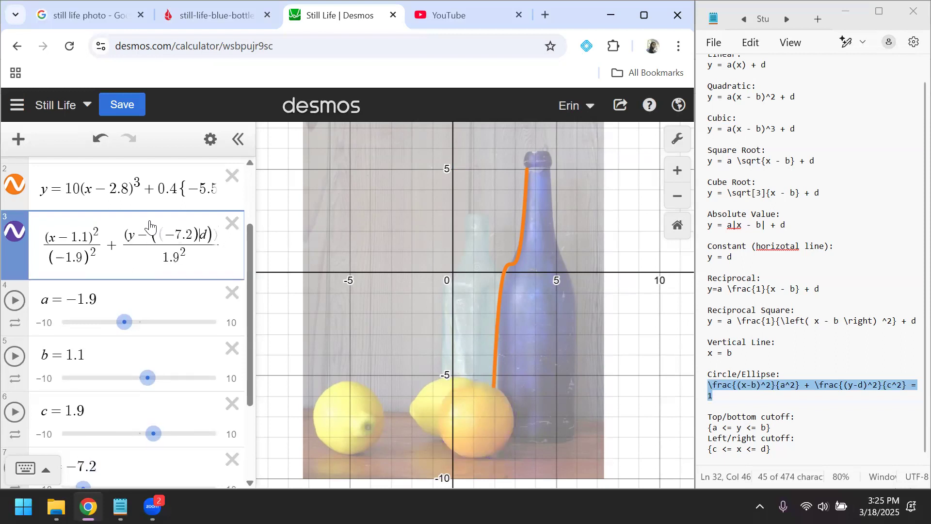
key(Delete)
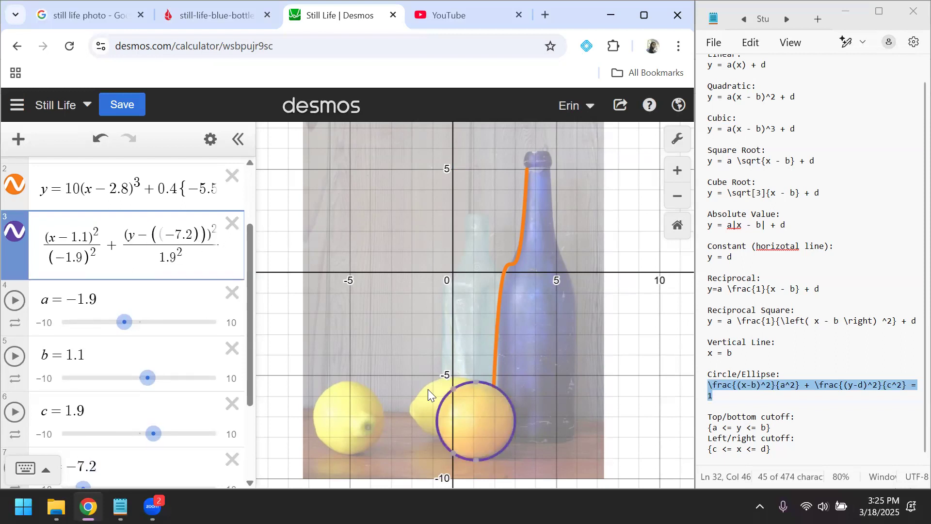
Step: Change the line color of the ellipse around the orange to orange
scroll(202, 315, down, 1)
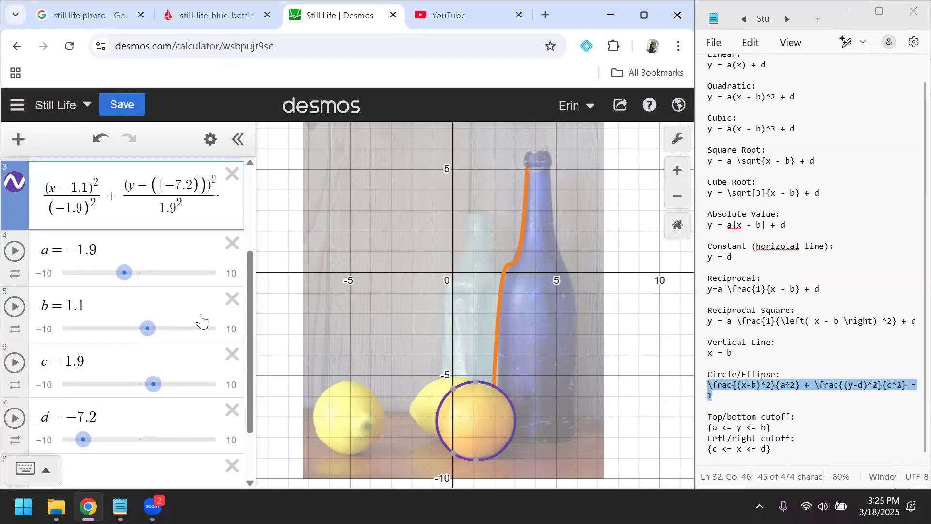
click(210, 139)
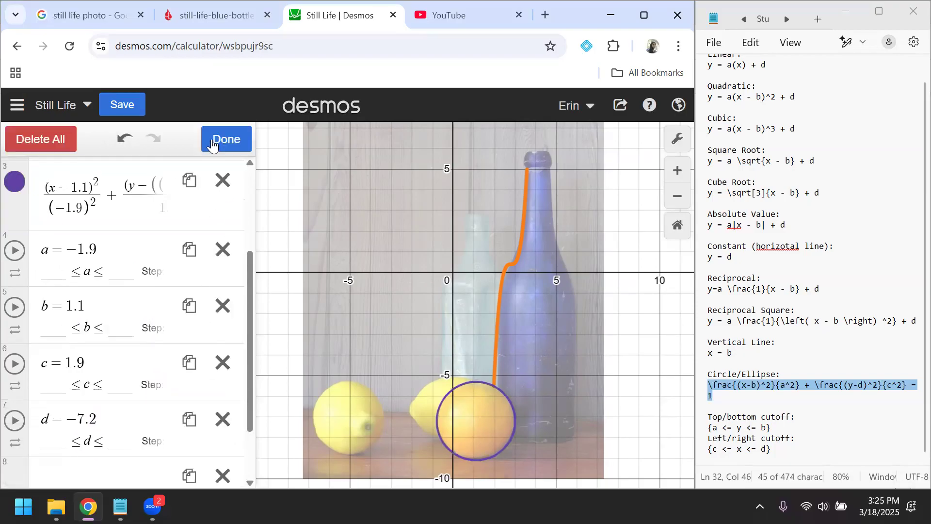
click(15, 183)
click(125, 266)
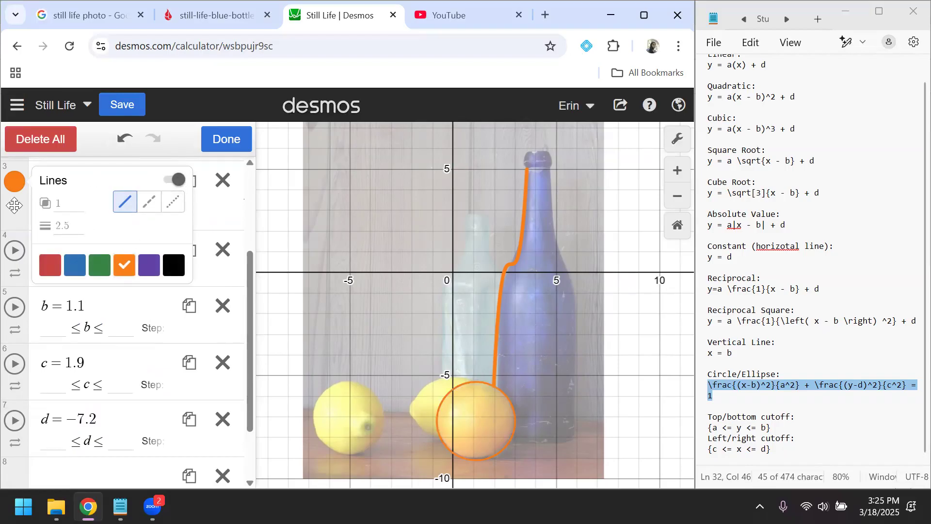
click(14, 207)
Step: Examine the outline of the lemon behind the orange and where the two fruits overlap
scroll(14, 207, up, 3)
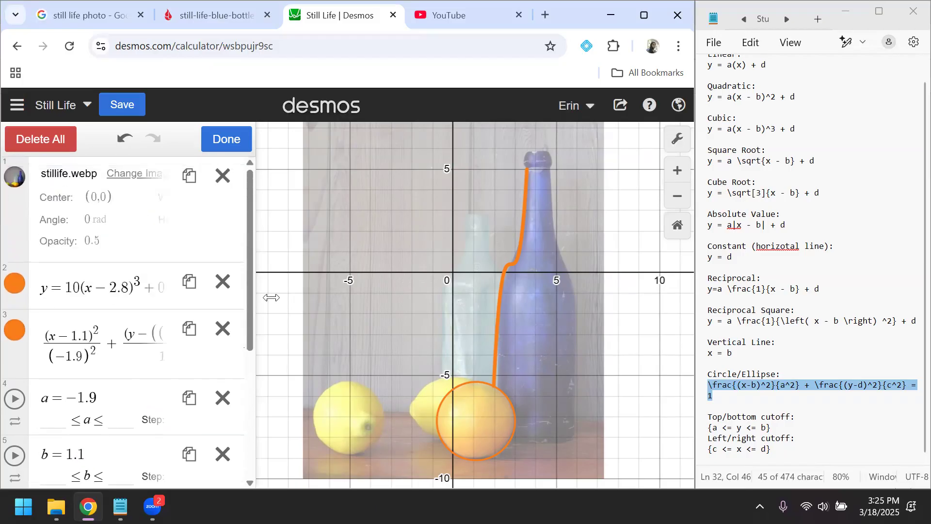
scroll(369, 344, down, 4)
scroll(368, 344, up, 4)
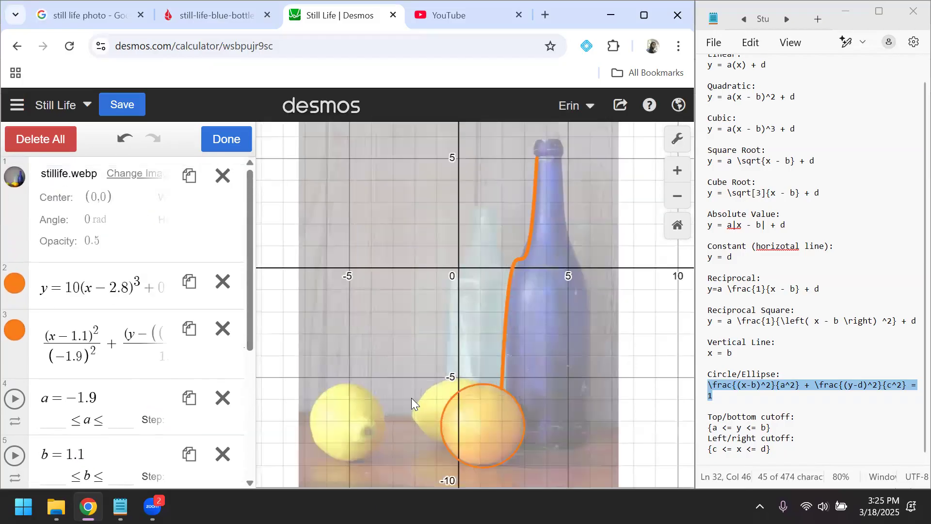
drag(423, 380, 432, 365)
click(432, 364)
scroll(439, 278, up, 3)
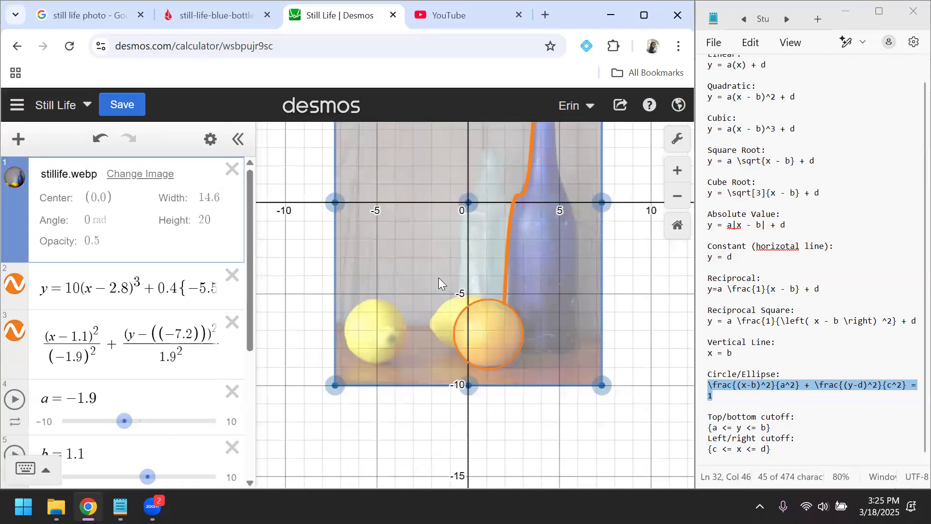
scroll(439, 278, up, 3)
drag(439, 278, 377, 154)
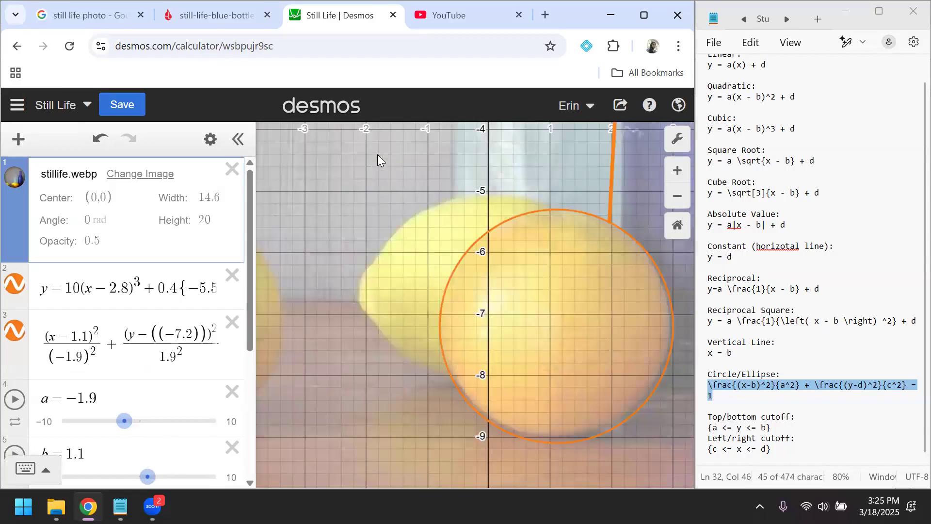
drag(510, 218, 508, 208)
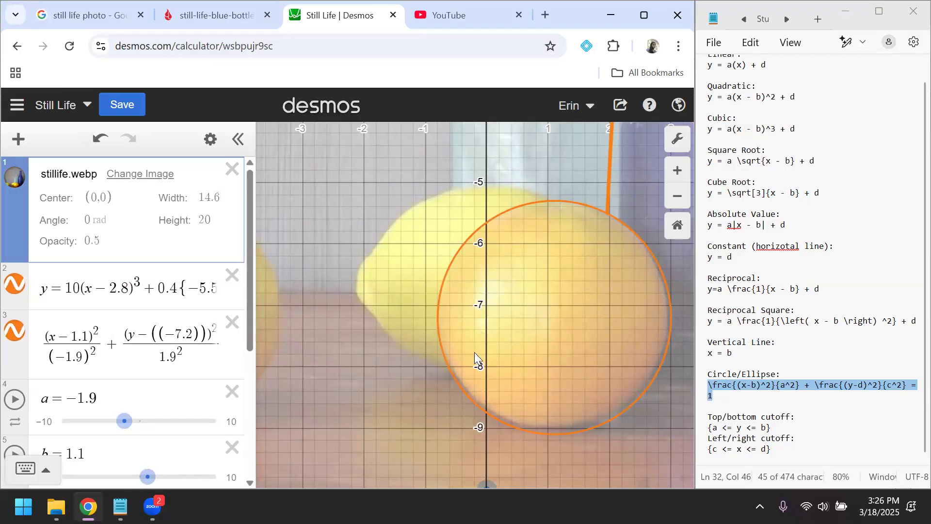
scroll(475, 352, down, 3)
scroll(86, 343, down, 4)
scroll(87, 343, up, 4)
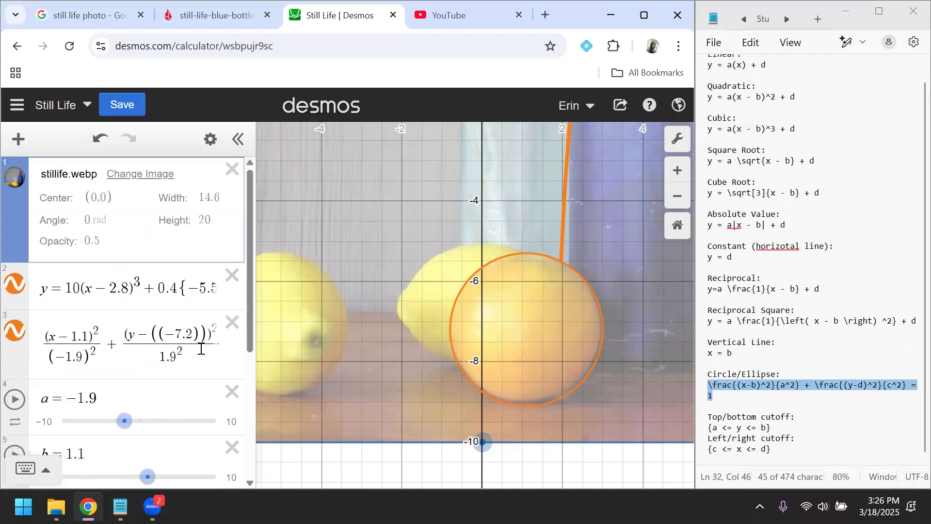
Step: Add a new expression below the orange's ellipse containing the Circle/Ellipse template copied from the notes
click(201, 349)
key(Return)
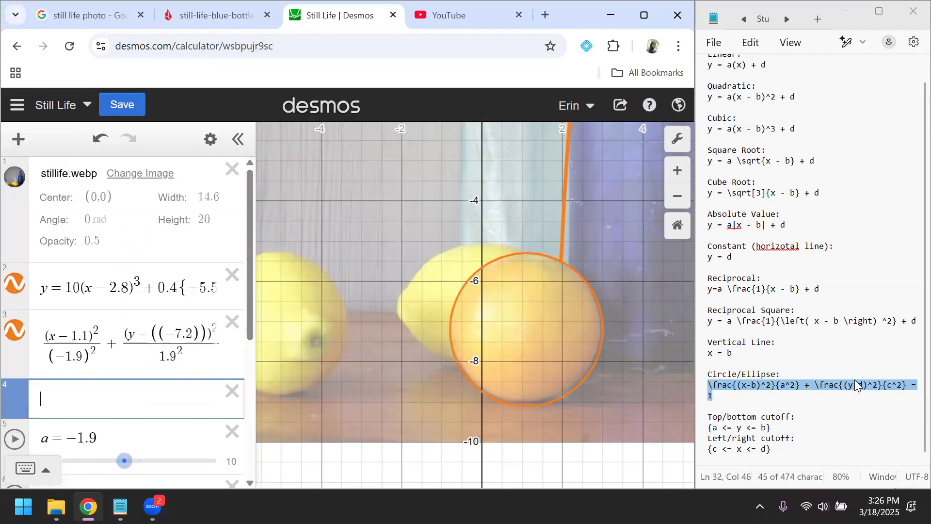
click(784, 396)
drag(765, 403, 710, 389)
key(ctrl+c)
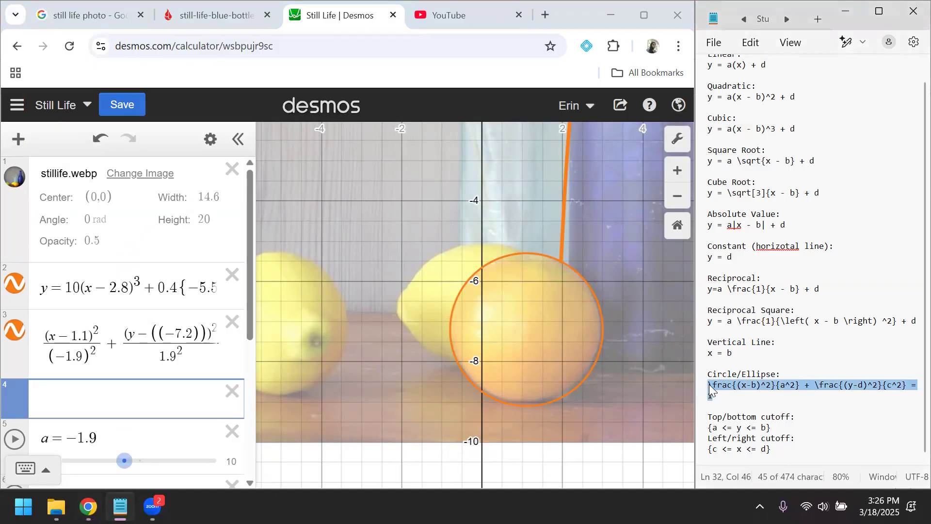
click(151, 391)
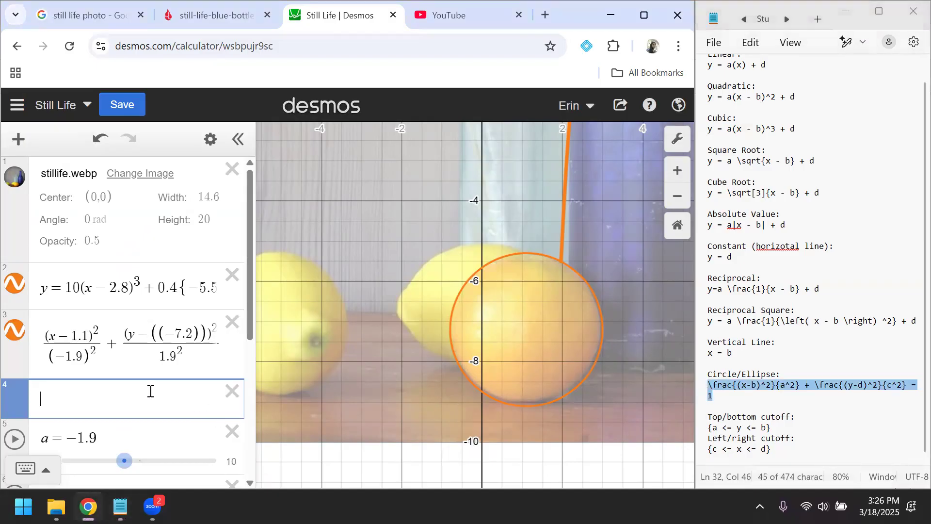
key(ctrl+v)
Step: Fit the new ellipse to the lemon behind the orange with the sliders a = −2, b = 0, c = 1.5 and d = −6.6
scroll(150, 391, down, 4)
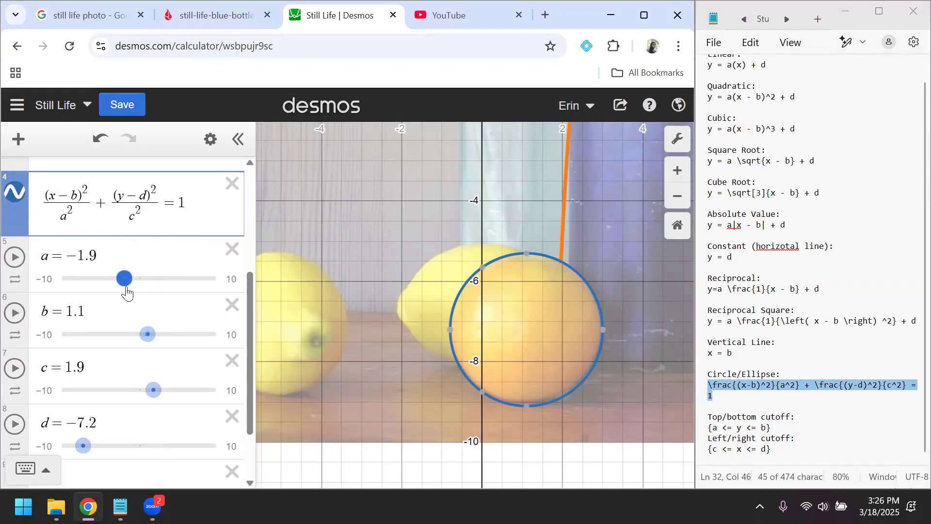
mouse_move(125, 277)
mouse_down()
mouse_move(137, 278)
mouse_move(117, 290)
mouse_up()
mouse_move(153, 391)
mouse_down()
mouse_move(166, 394)
mouse_move(149, 393)
mouse_up()
mouse_move(145, 332)
mouse_down()
mouse_move(144, 342)
mouse_move(125, 341)
mouse_move(135, 341)
mouse_up()
drag(85, 451, 88, 446)
mouse_move(139, 360)
mouse_down()
mouse_move(131, 360)
mouse_move(142, 362)
mouse_up()
drag(139, 298, 143, 301)
drag(118, 241, 130, 245)
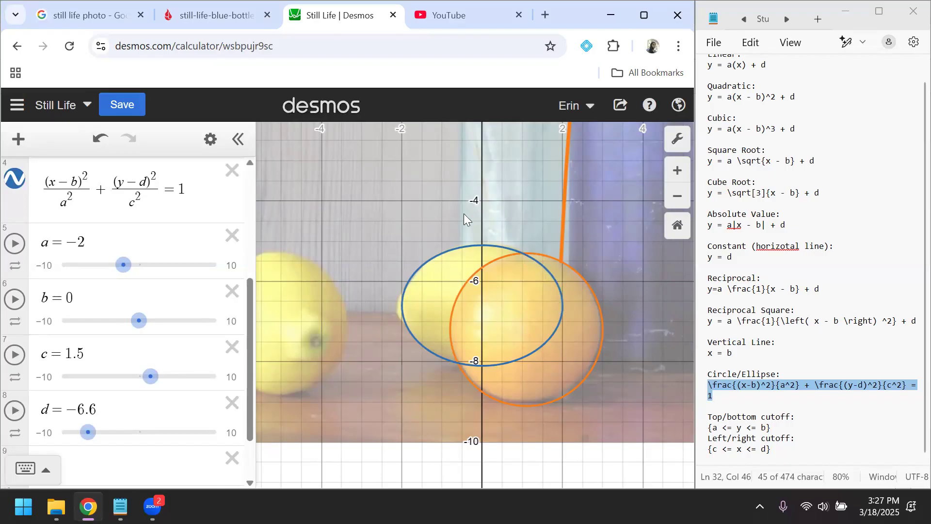
Step: Replace a in the lemon's ellipse equation with −2 in parentheses so the whole value is squared
drag(776, 450, 701, 455)
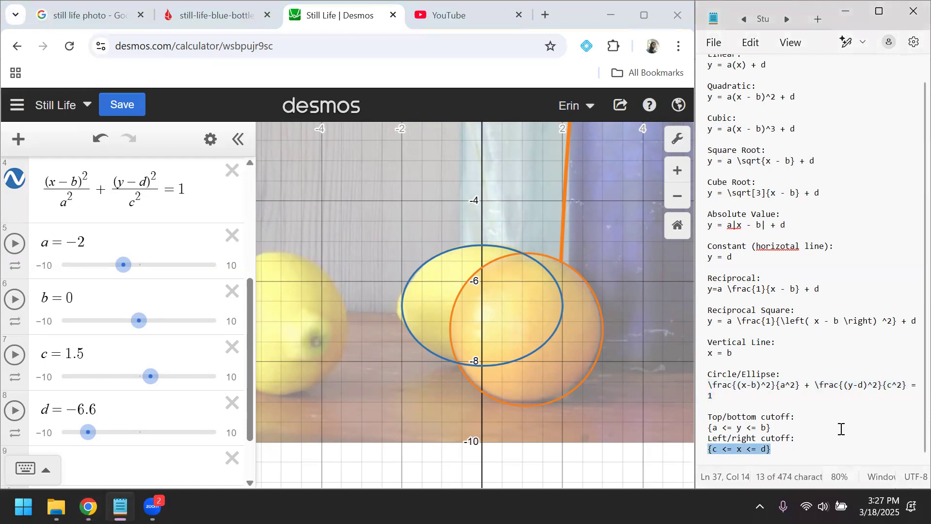
click(200, 194)
drag(86, 294, 70, 294)
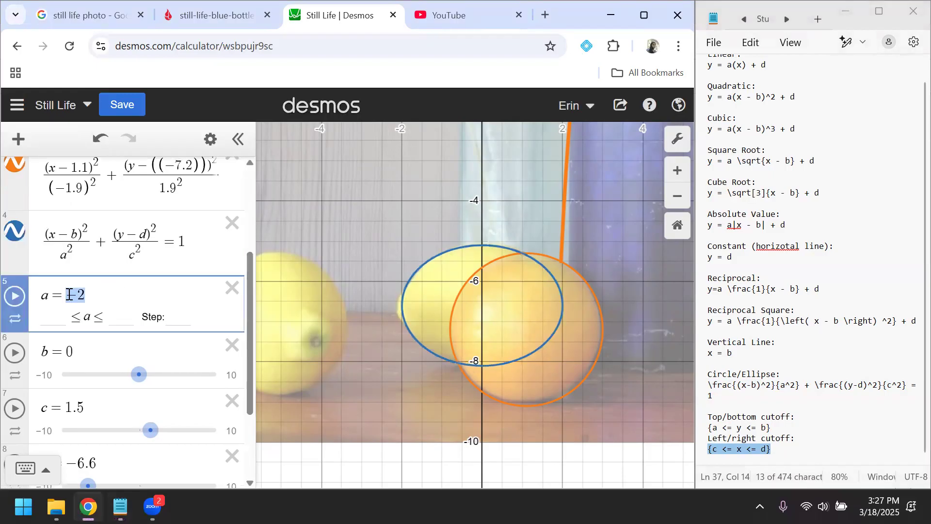
click(67, 255)
key(BackSpace)
text((-2))
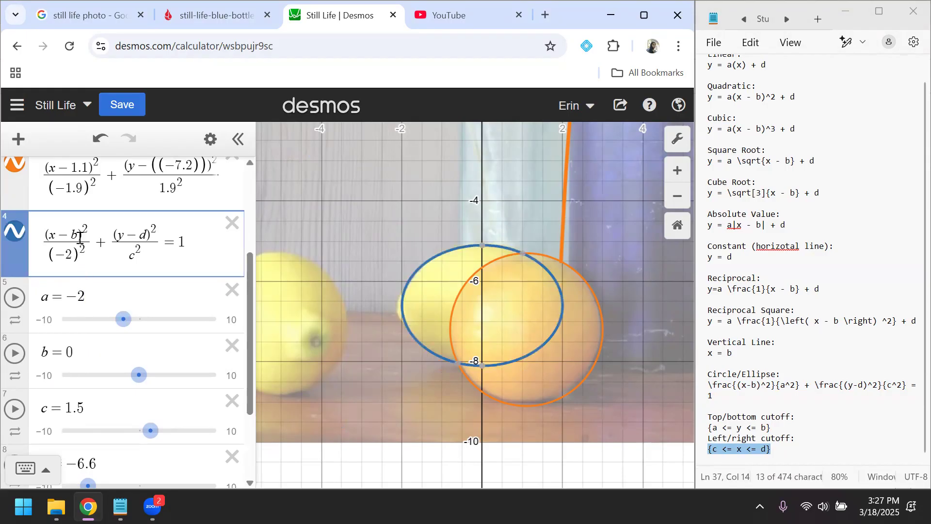
Step: Replace b in the lemon's ellipse equation with 0, copied from its slider
double_click(69, 352)
key(ctrl+c)
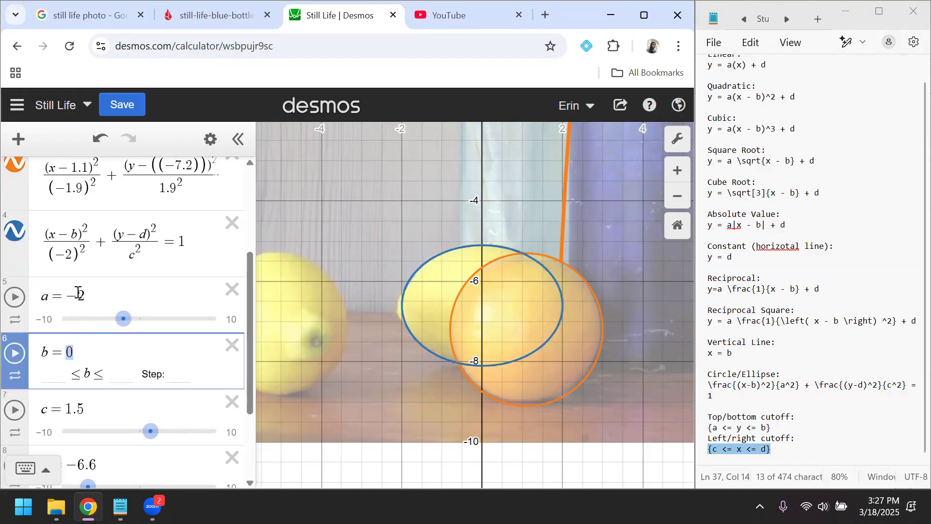
click(78, 239)
key(BackSpace)
key(ctrl+v)
Step: Replace c in the lemon's ellipse equation with 1.5, copied from its slider
drag(85, 408, 65, 410)
key(ctrl+c)
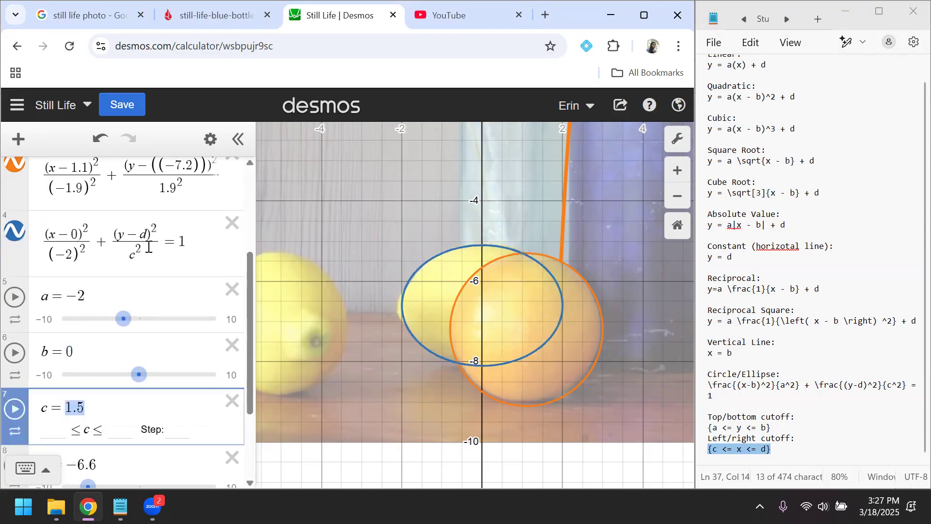
click(133, 253)
key(Delete)
key(ctrl+v)
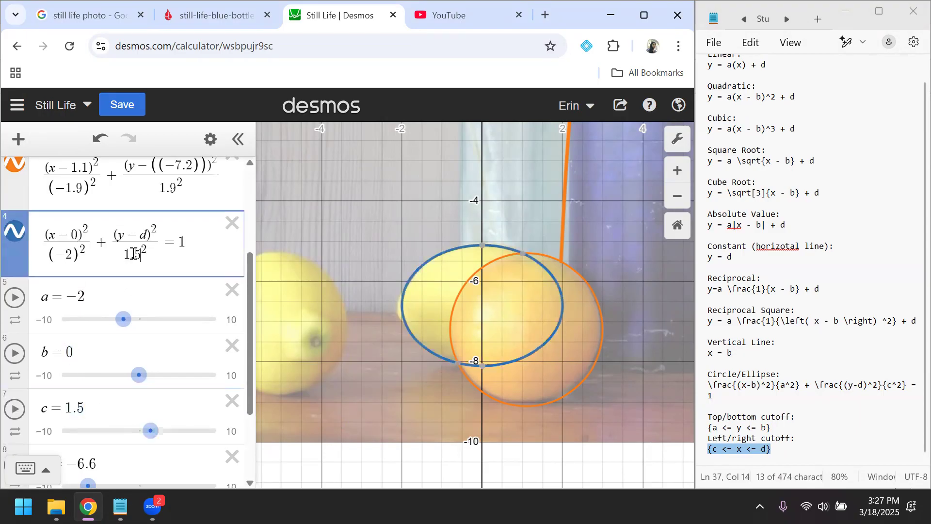
Step: Replace d in the lemon's ellipse equation with −6.6 in parentheses
scroll(104, 413, down, 2)
drag(104, 413, 71, 415)
scroll(72, 415, up, 2)
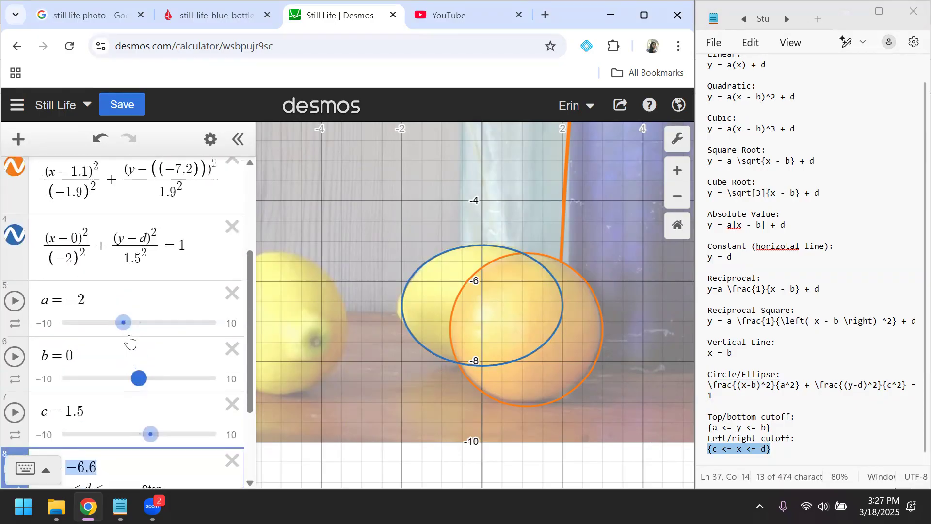
click(147, 248)
key(BackSpace)
text((−6.6))
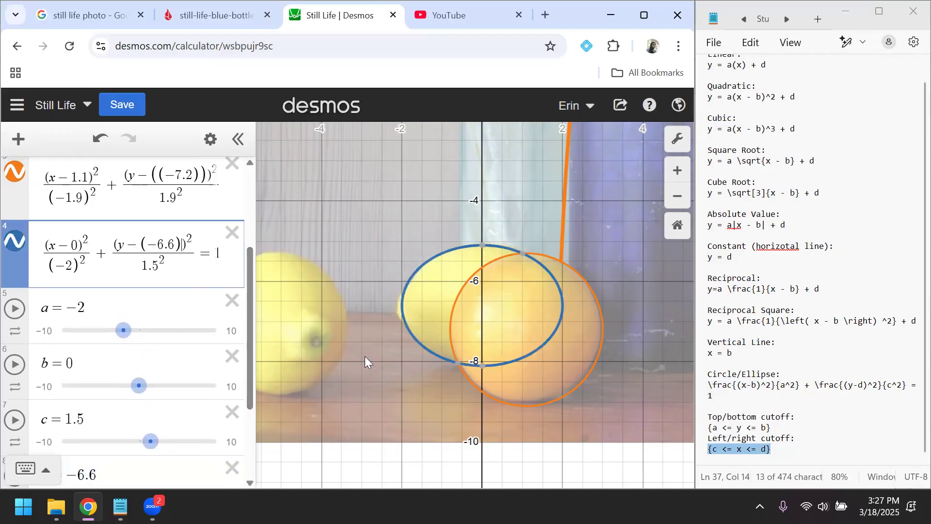
Step: Append the left/right cutoff template c <= x <= d from the notes to the end of the lemon's ellipse equation
scroll(167, 365, down, 1)
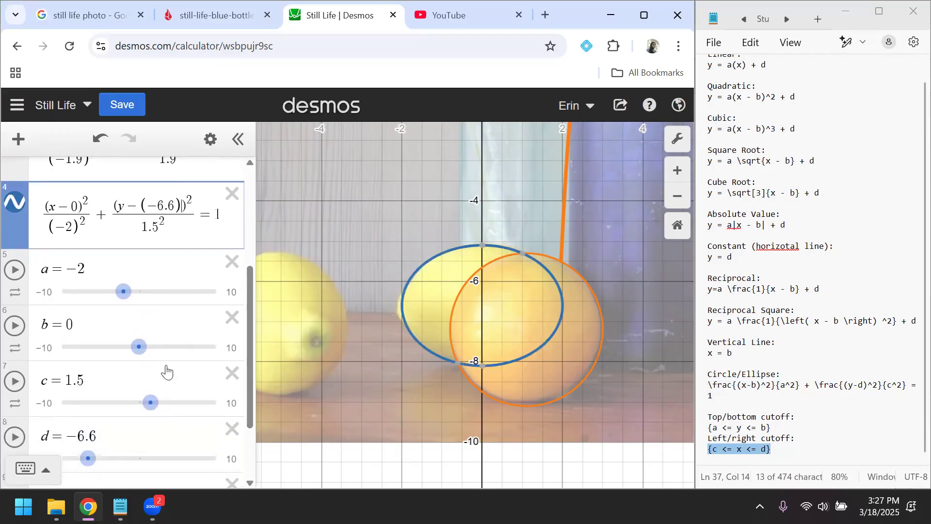
key(alt+Tab)
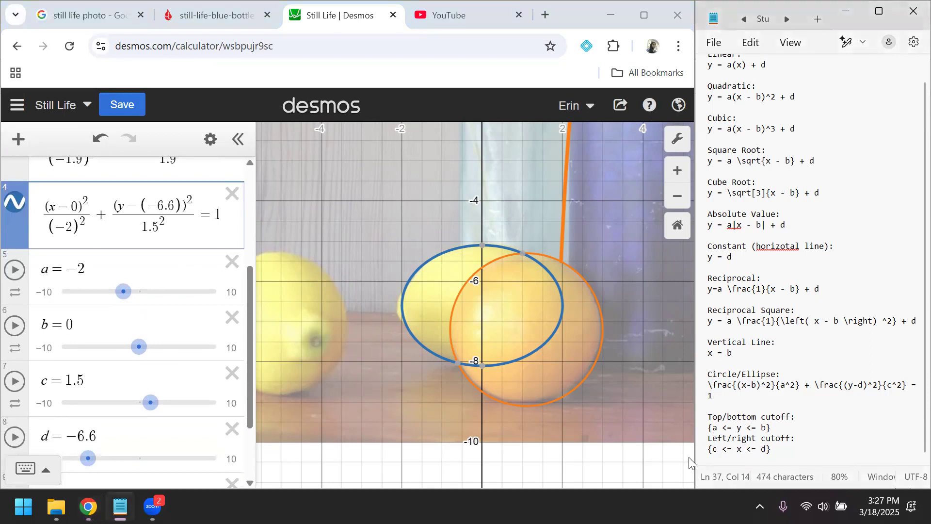
triple_click(752, 449)
key(ctrl+c)
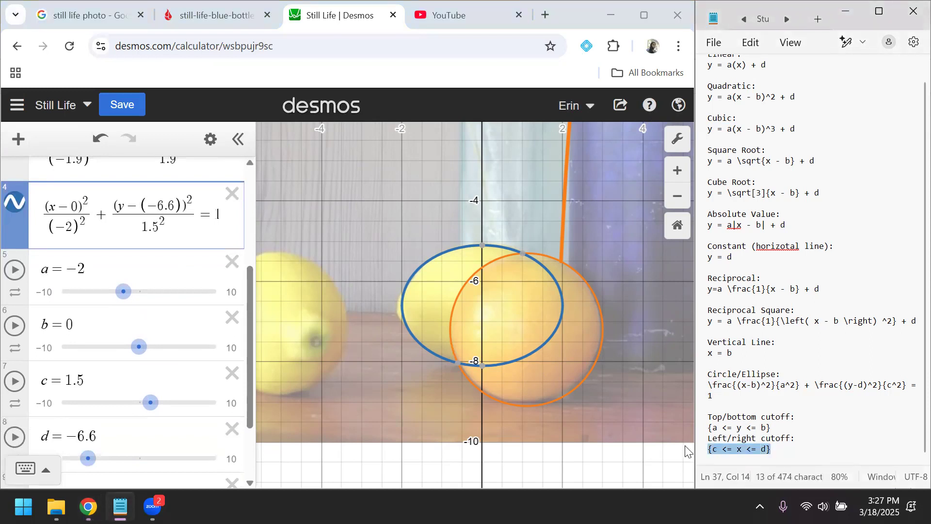
click(182, 217)
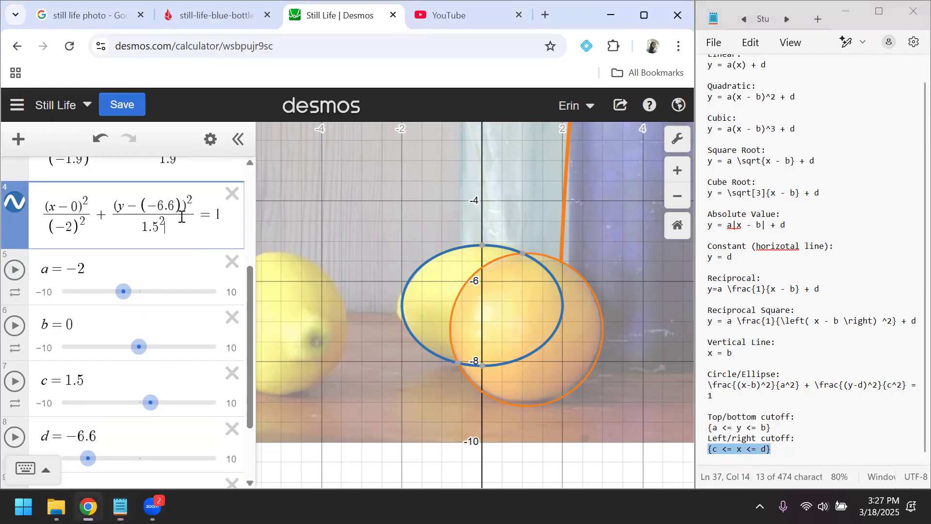
key(ctrl+a)
click(210, 217)
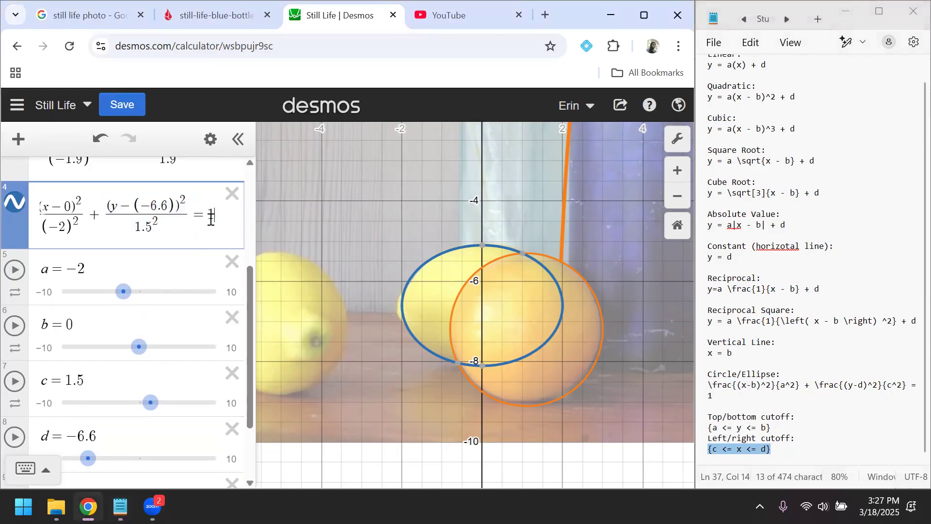
key(ctrl+v)
Step: Rewrite the cutoff at the end of the lemon's ellipse equation as the braced restriction {c < x < d}
click(127, 245)
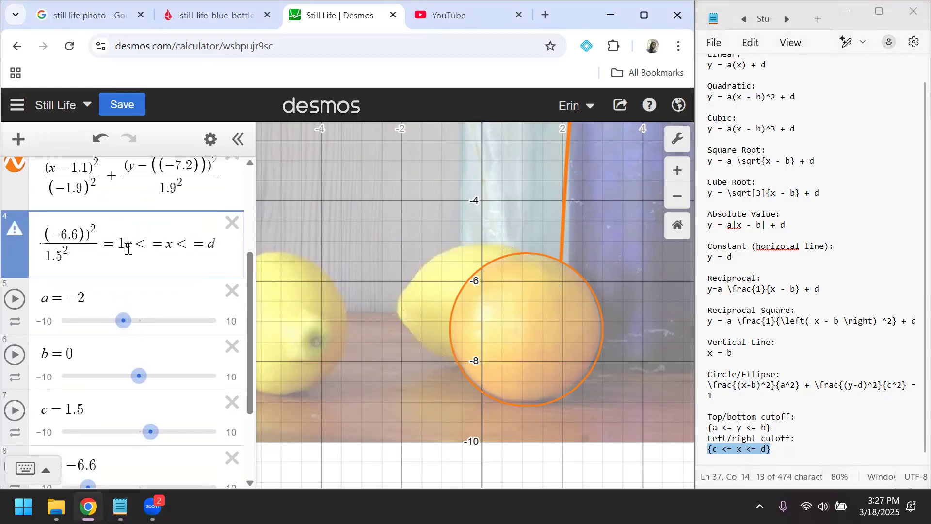
text({)
key(Right)
key(Right)
key(Right)
key(Right)
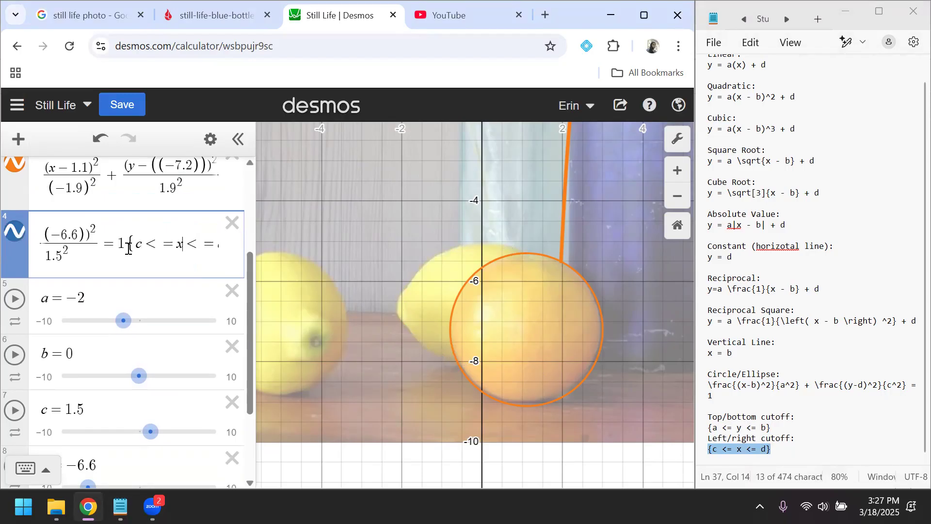
key(BackSpace)
key(BackSpace)
key(BackSpace)
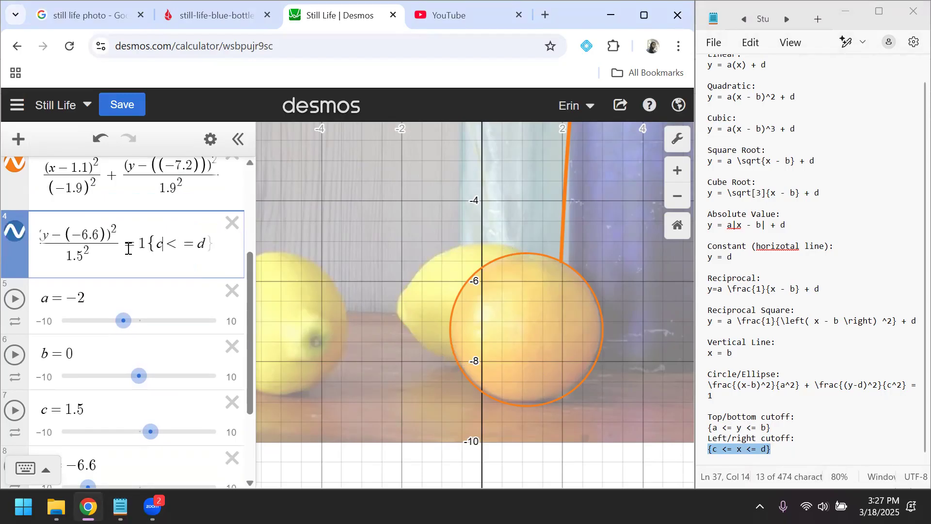
text(< )
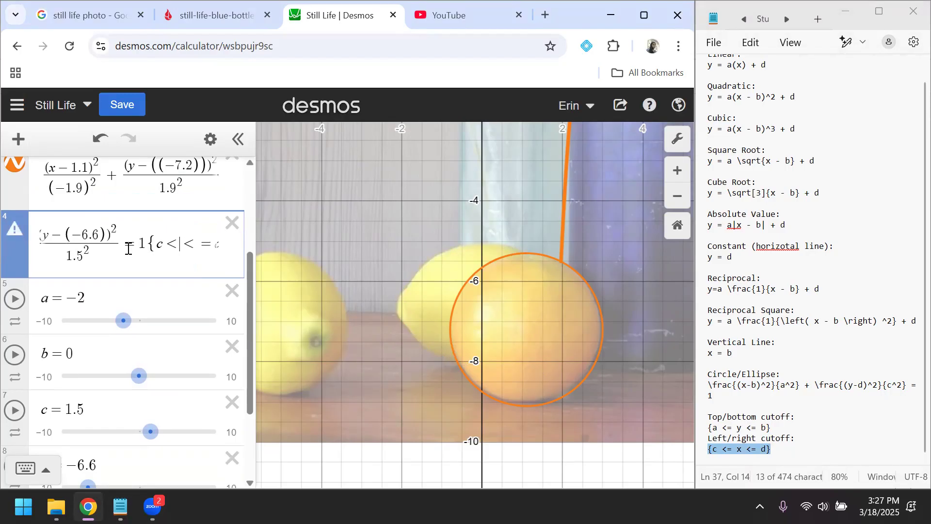
text(x)
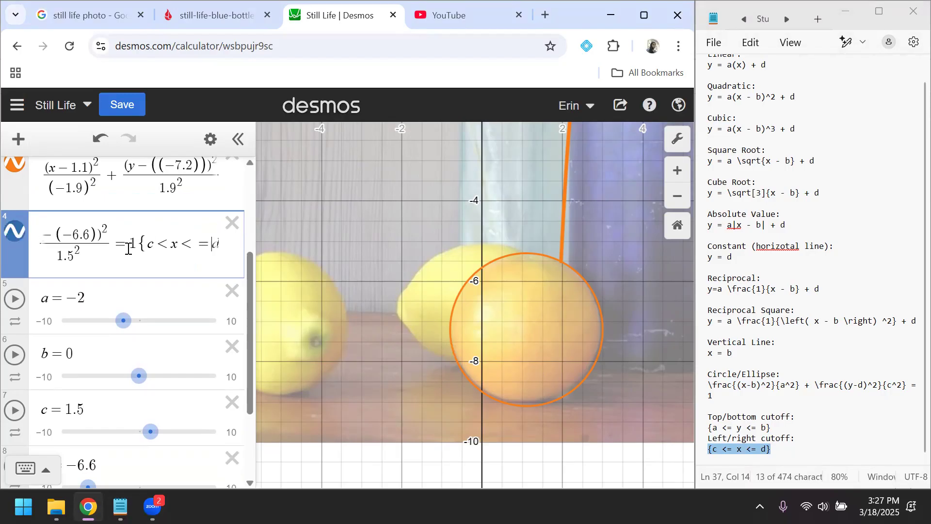
key(BackSpace)
key(BackSpace)
text(d)
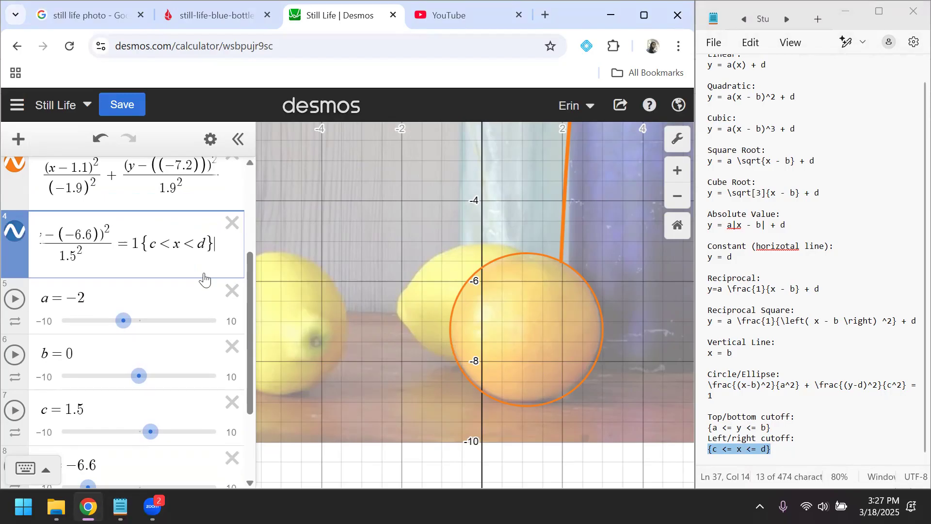
Step: Adjust the cutoff sliders to c = −3 and d = −0.6 so the lemon's curve ends at the orange's lower edge
scroll(166, 240, down, 1)
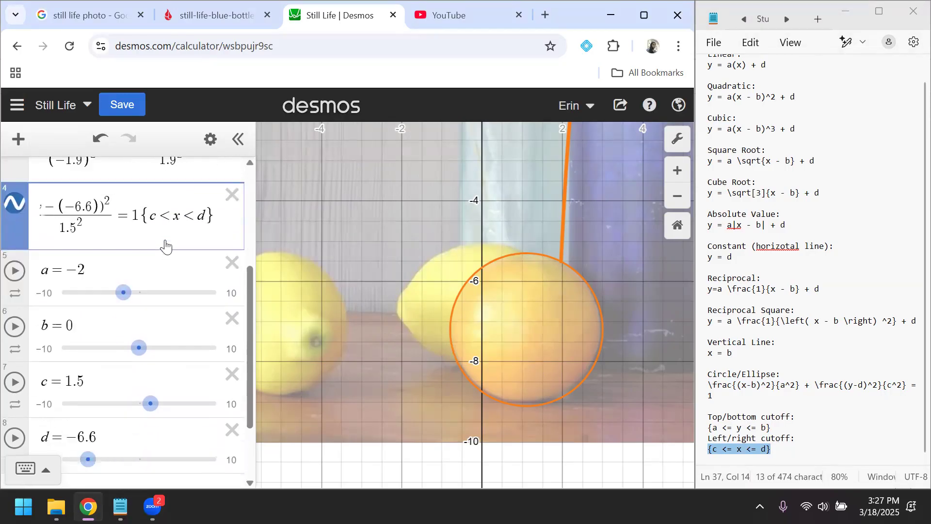
drag(150, 387, 69, 388)
click(89, 439)
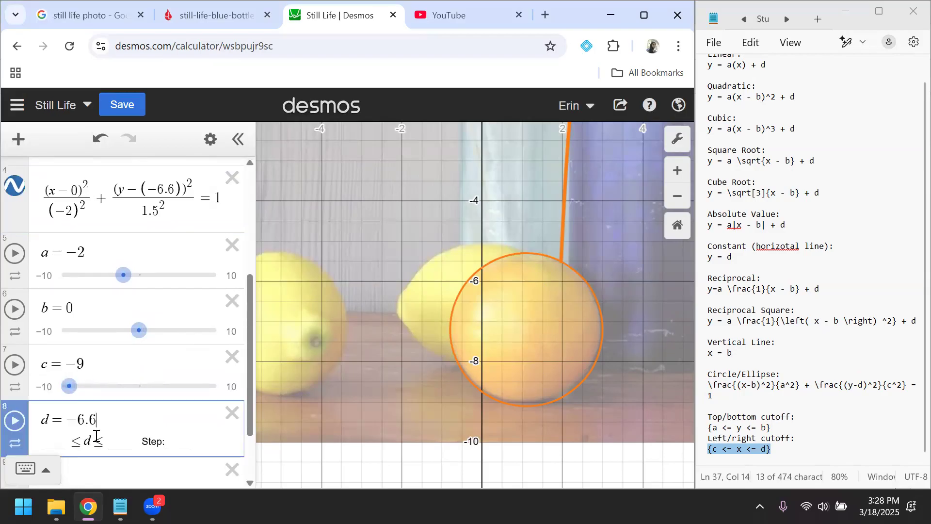
click(149, 473)
drag(83, 397, 181, 401)
drag(73, 347, 116, 341)
drag(174, 401, 135, 405)
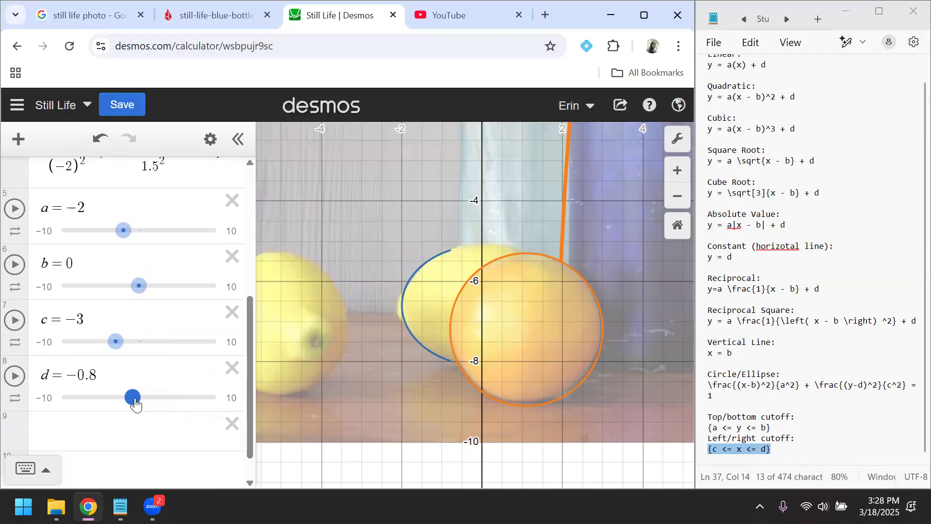
drag(136, 405, 137, 404)
Step: Replace c in the lemon's x restriction with −3
scroll(189, 264, up, 3)
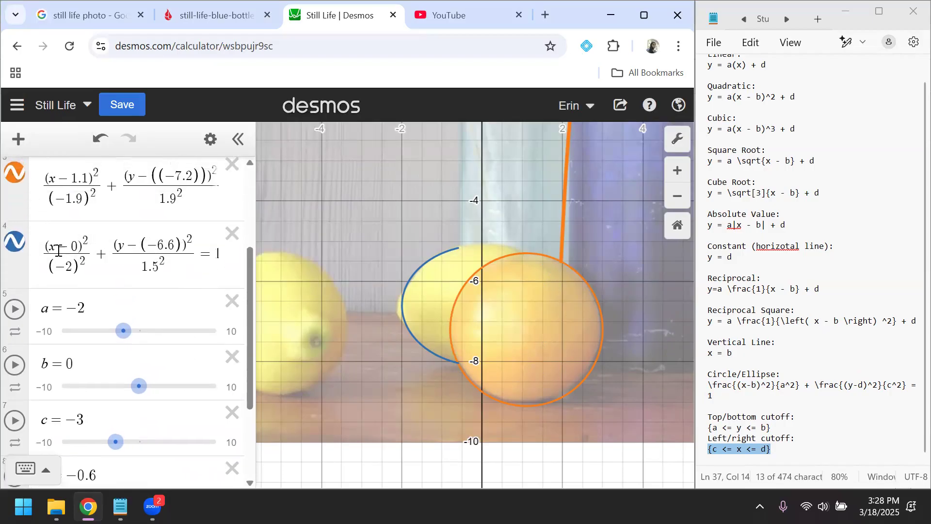
drag(101, 262, 289, 274)
click(159, 259)
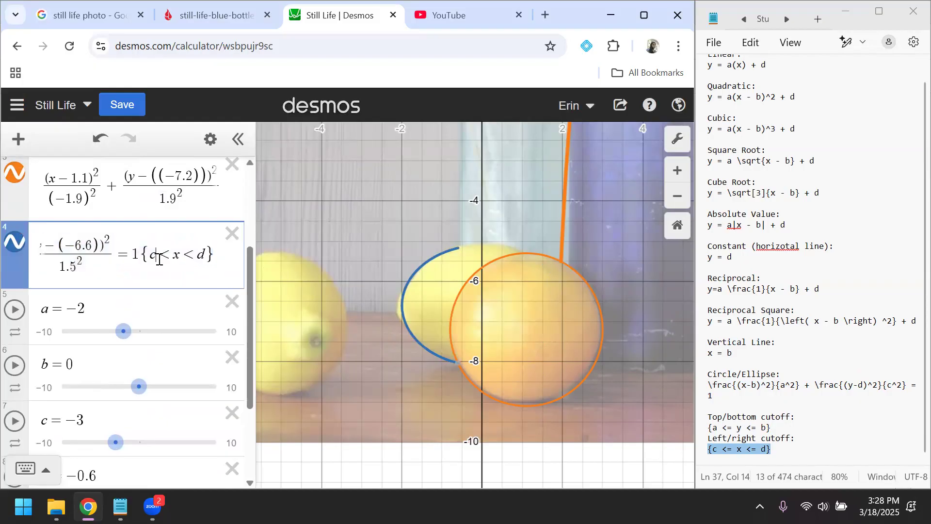
key(BackSpace)
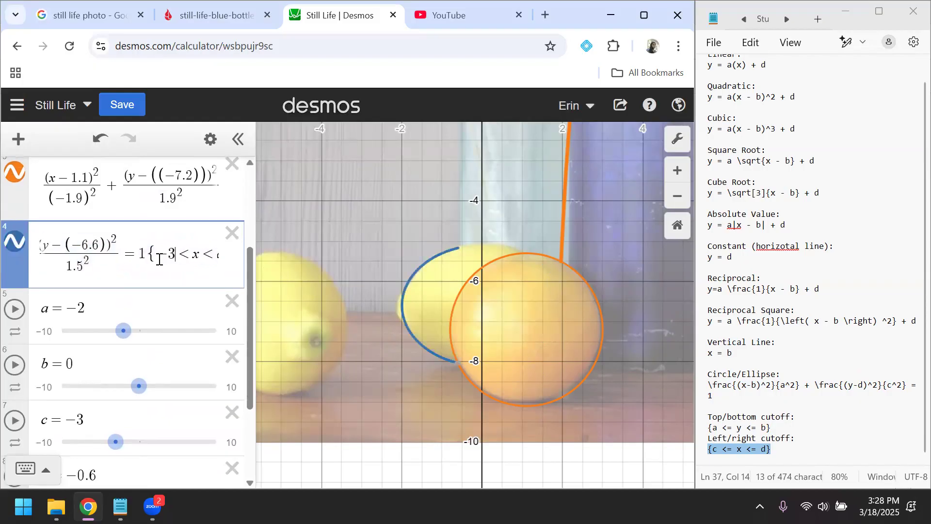
text(-3)
Step: Replace d in the lemon's x restriction with −0.6, copied from its slider
scroll(159, 259, down, 1)
scroll(176, 292, up, 3)
scroll(183, 364, down, 3)
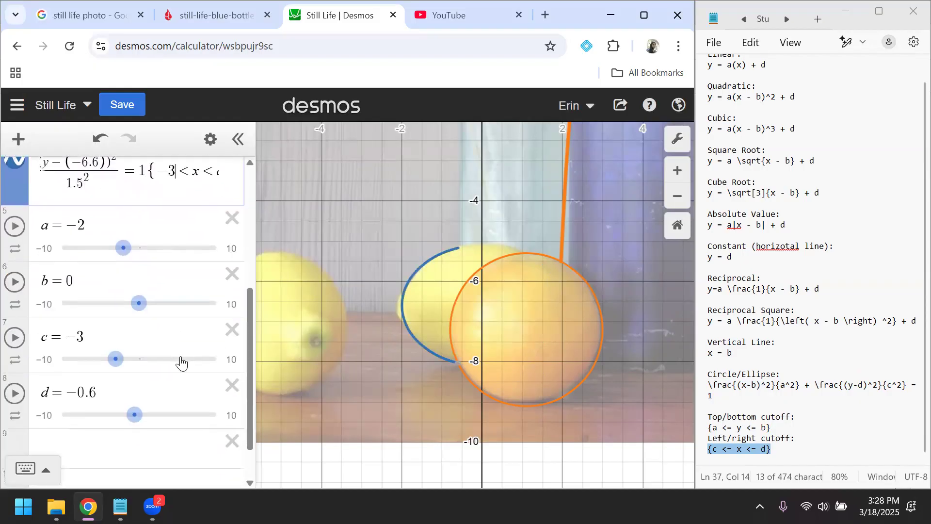
scroll(183, 364, up, 1)
click(189, 214)
drag(189, 214, 242, 225)
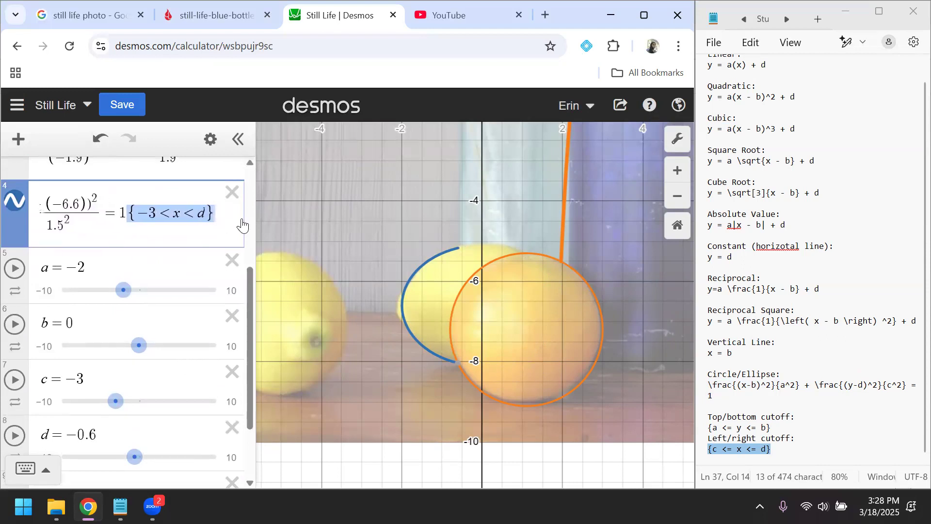
click(206, 213)
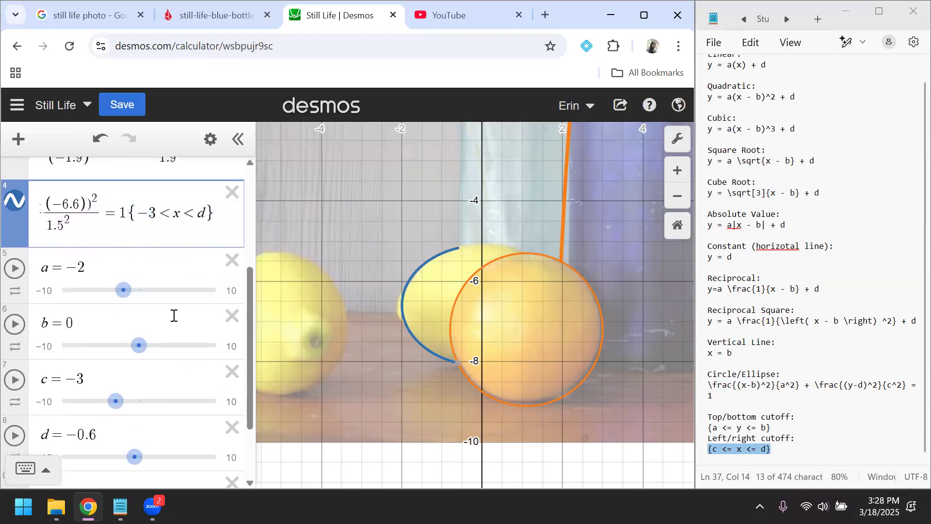
drag(100, 432, 69, 433)
key(ctrl+c)
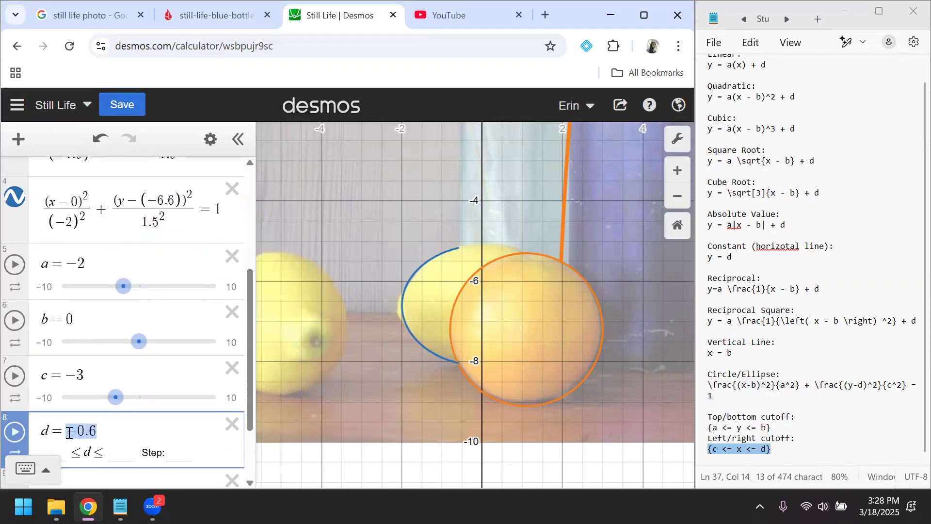
drag(147, 212, 298, 227)
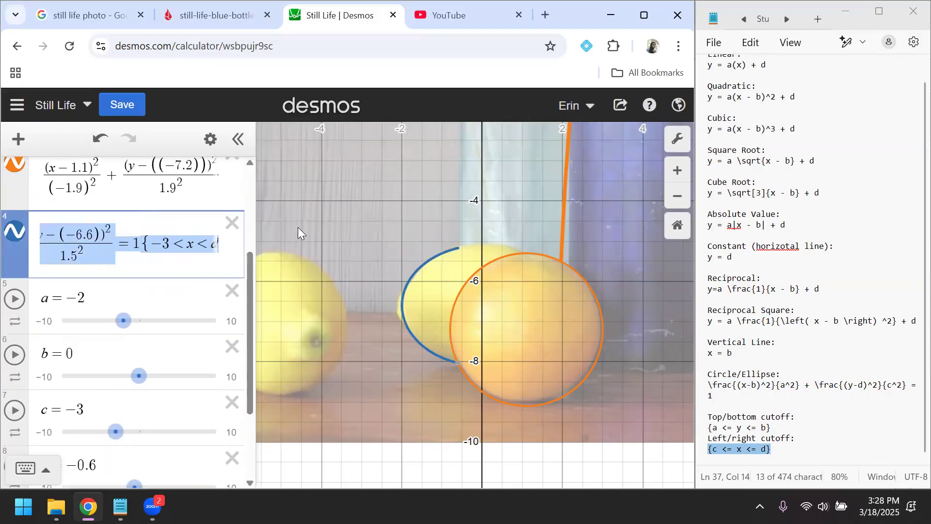
click(206, 244)
key(BackSpace)
key(ctrl+v)
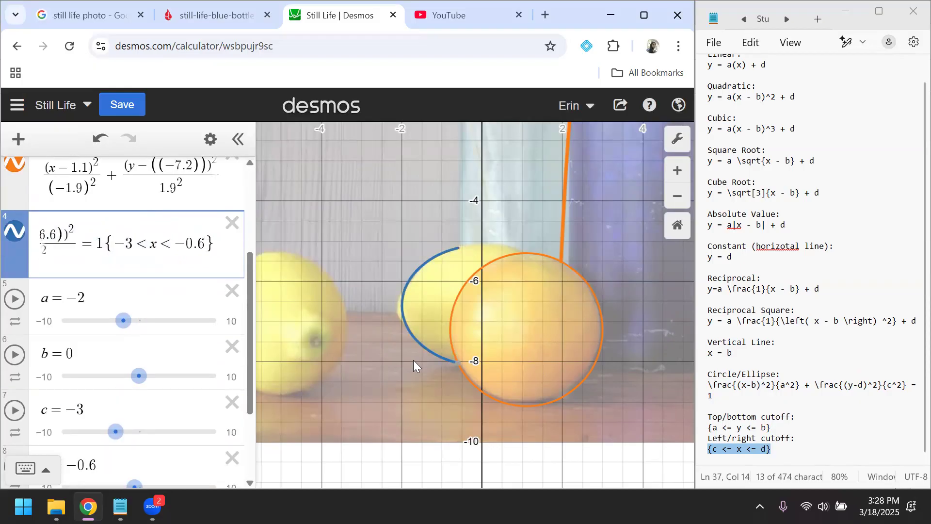
Step: Duplicate the lemon's ellipse equation without its cutoff into a new expression directly below
drag(108, 243, 43, 241)
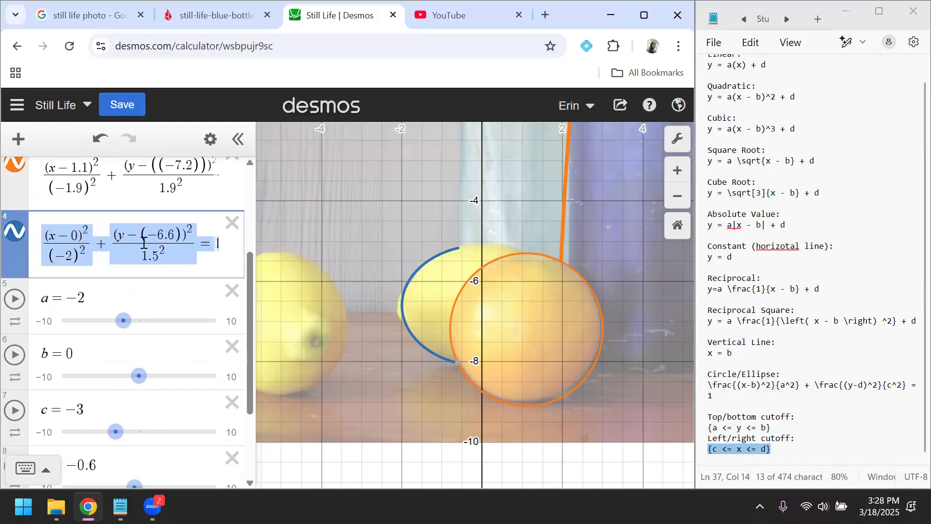
click(185, 242)
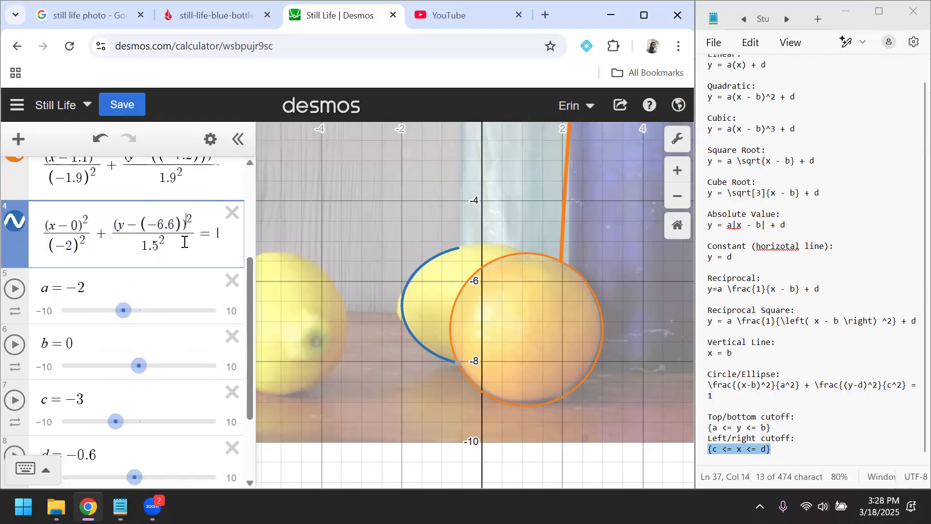
key(Return)
text((x-0)^2/(-2)^2+(y-(-6.6))^2/1.5^2=1)
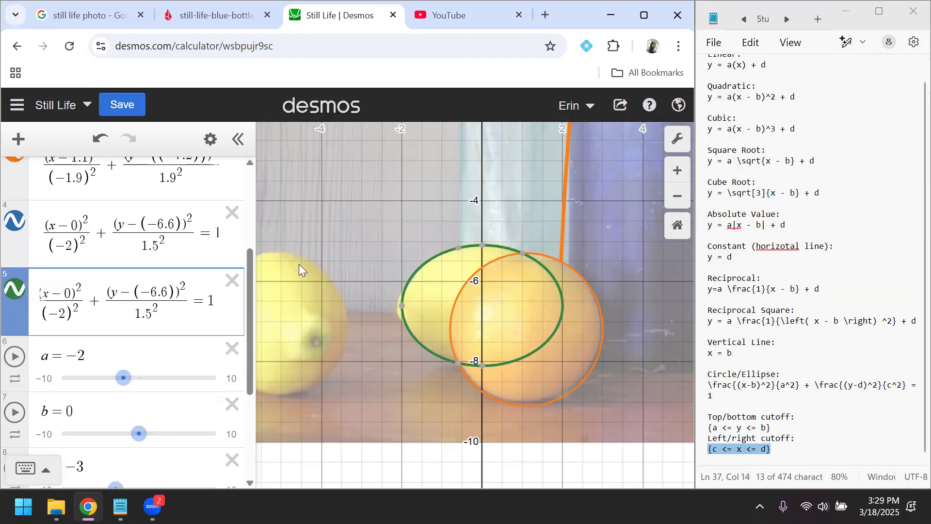
Step: Restrict the duplicated lemon ellipse with {−5.3 < y}, based on its upper intersection with the orange outline
text({)
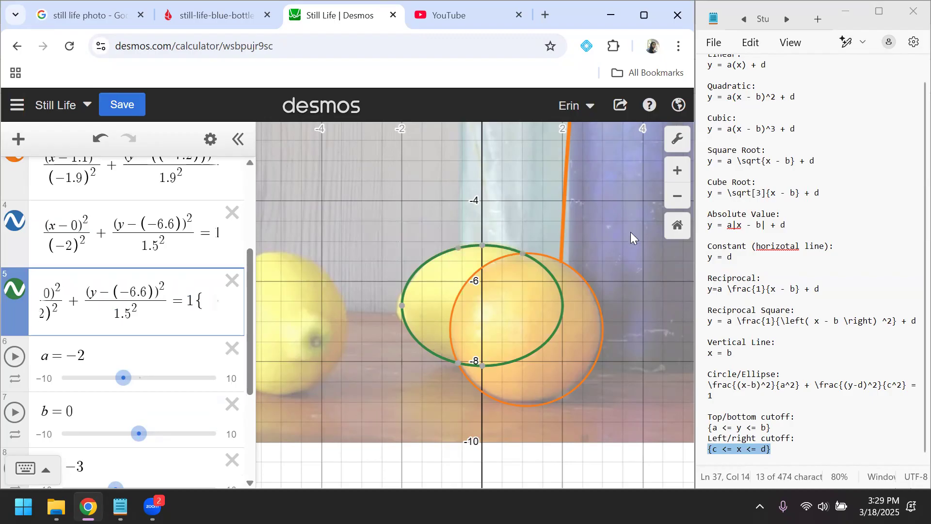
mouse_move(526, 260)
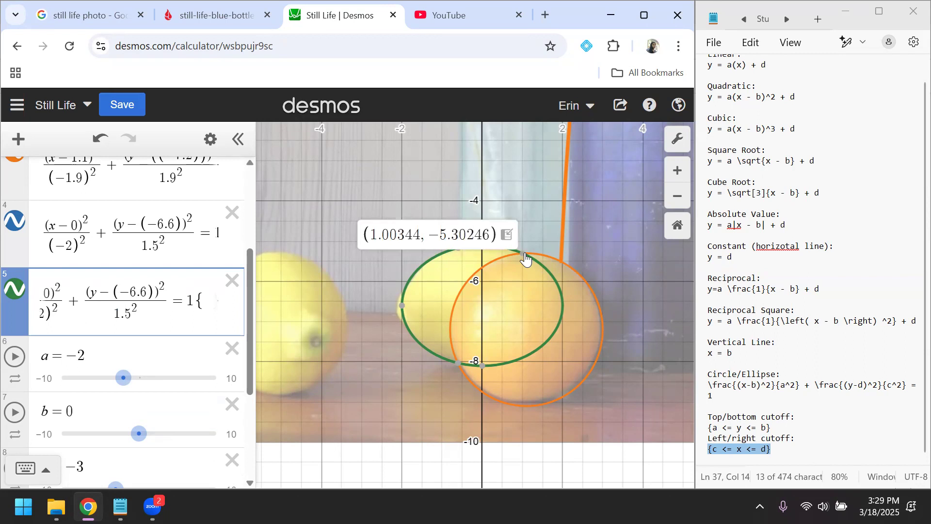
text(-5)
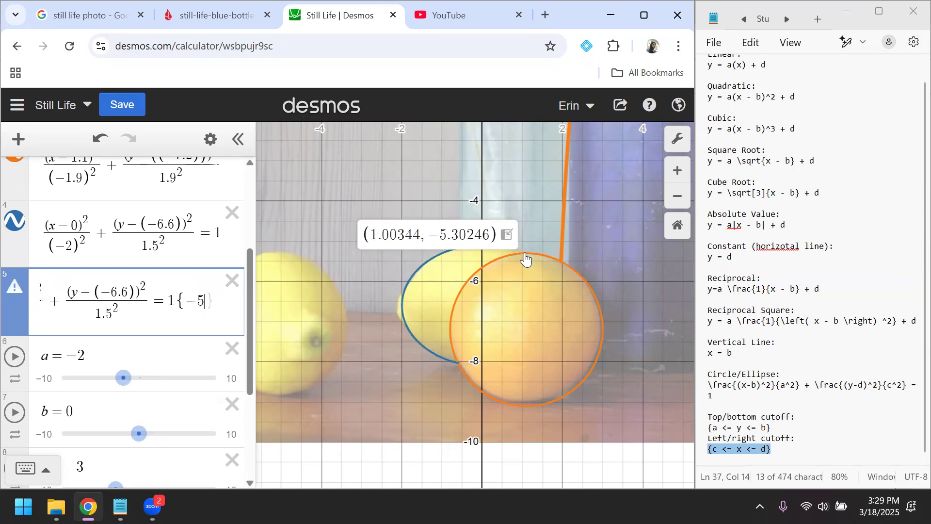
text(.3<y)
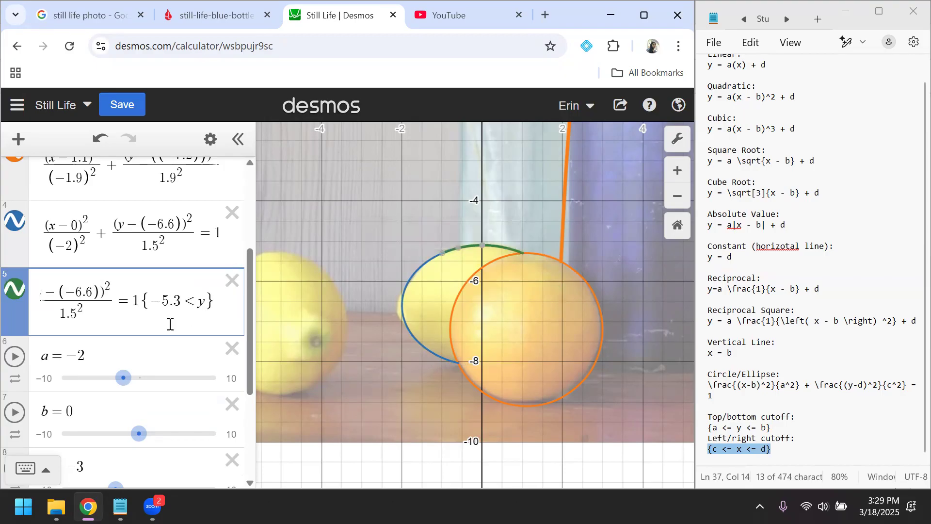
Step: Hide the still life photo to check the traced outlines alone, and show it again
click(393, 373)
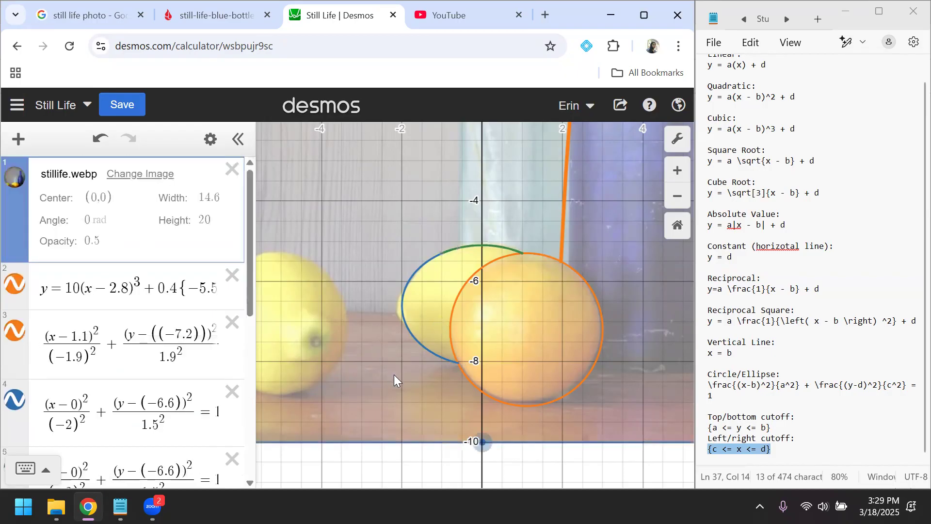
click(16, 186)
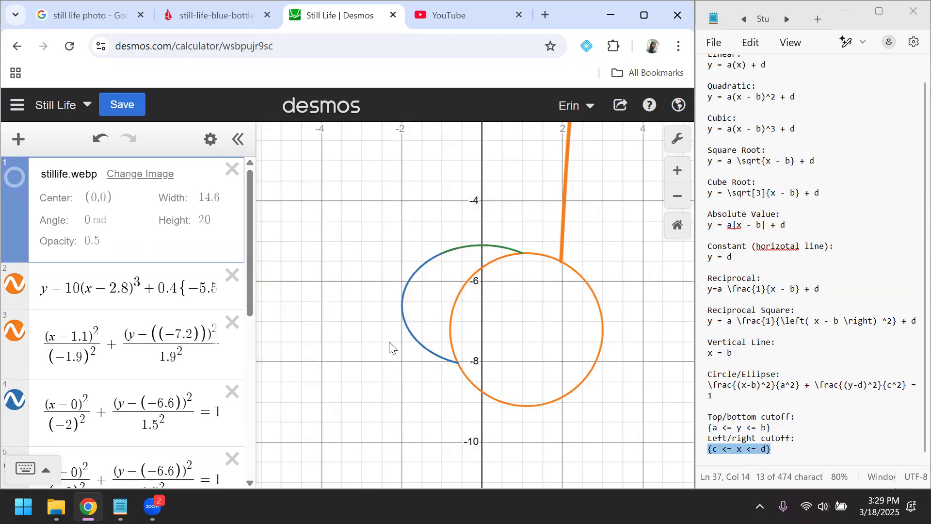
click(10, 185)
Step: Recolor both lemon ellipse curves black
scroll(213, 194, down, 3)
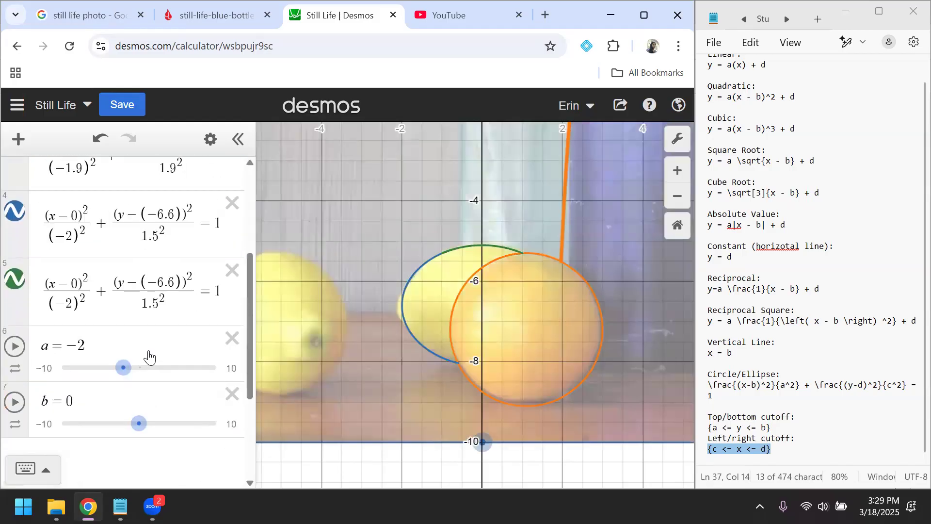
scroll(213, 195, up, 1)
click(210, 139)
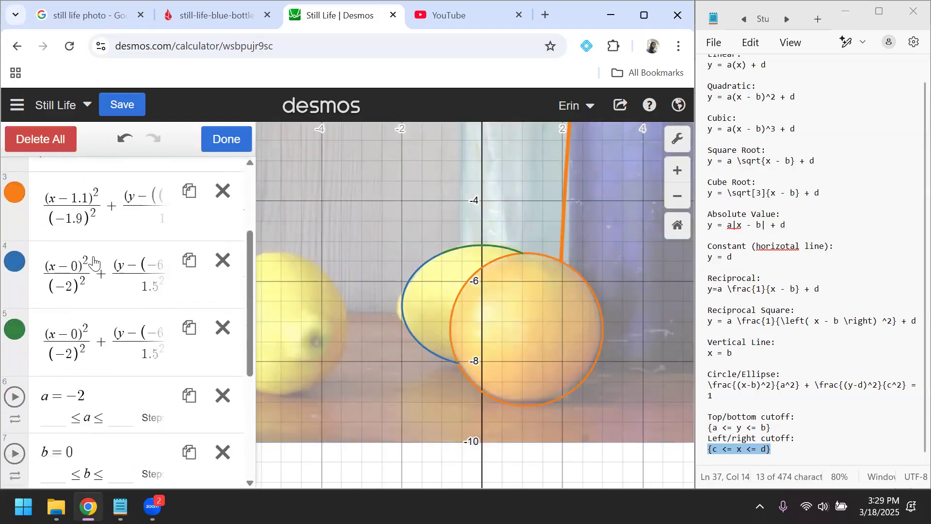
click(14, 261)
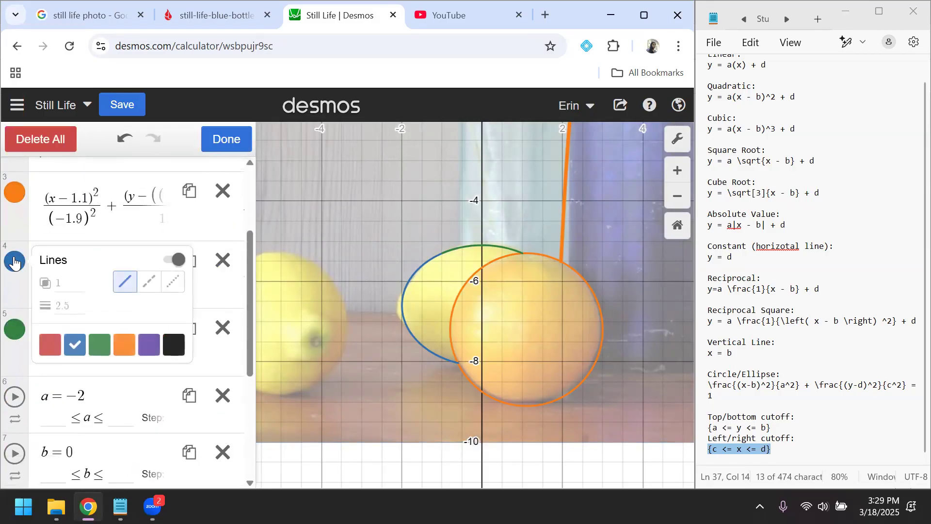
click(14, 330)
click(174, 413)
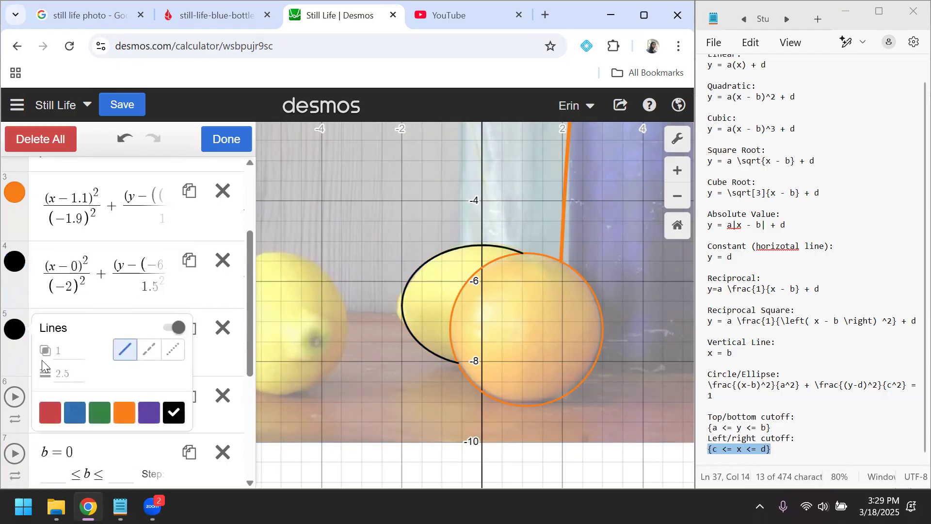
click(15, 340)
Step: Review the expression list and inspect the traced outlines over the wider still life photo
scroll(80, 356, down, 5)
scroll(80, 355, up, 5)
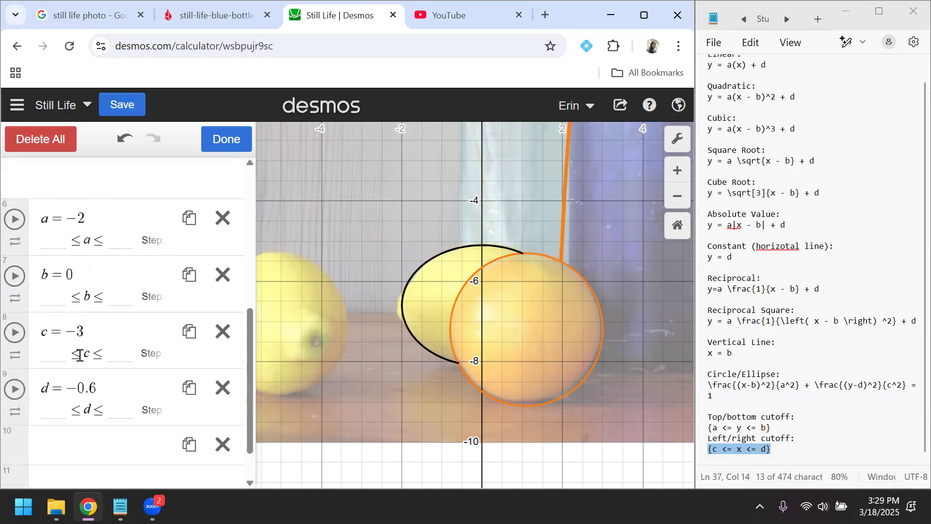
scroll(80, 356, down, 5)
scroll(92, 347, up, 5)
scroll(99, 354, down, 5)
scroll(99, 355, up, 5)
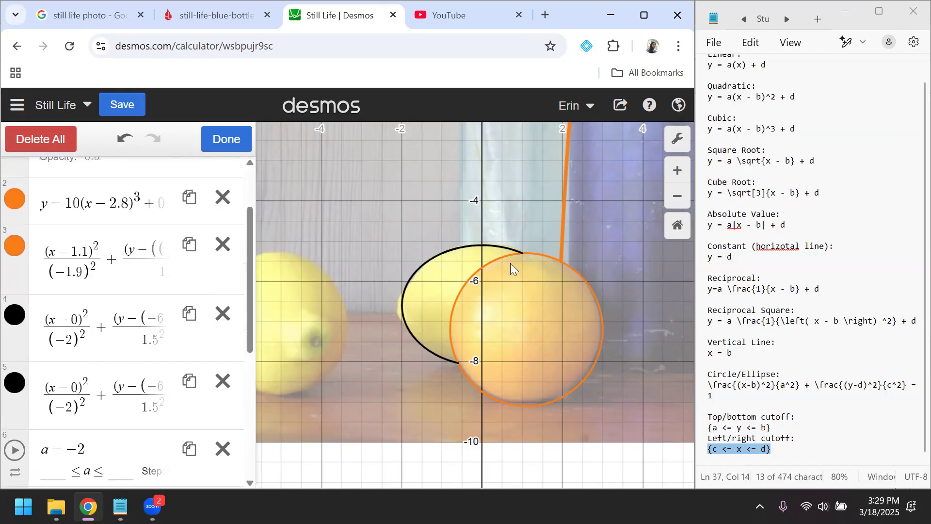
scroll(72, 425, down, 3)
scroll(69, 424, up, 5)
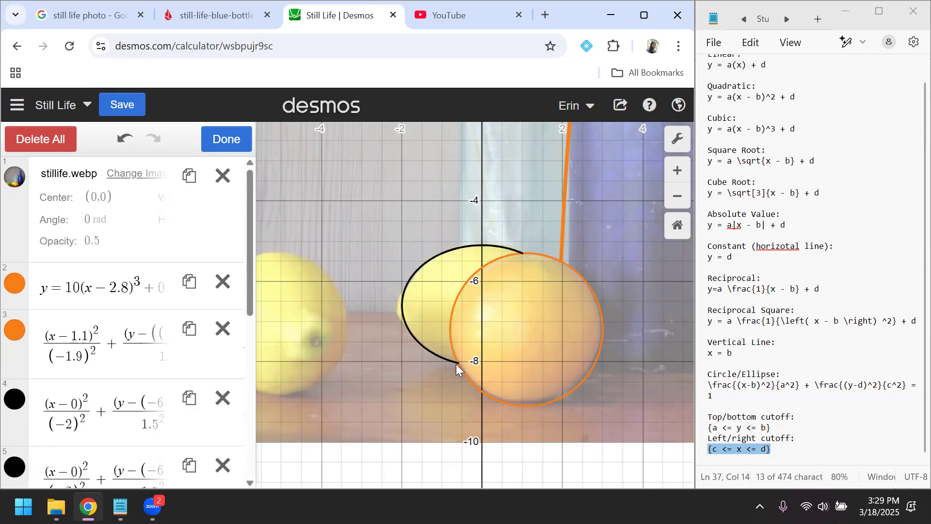
scroll(403, 376, down, 3)
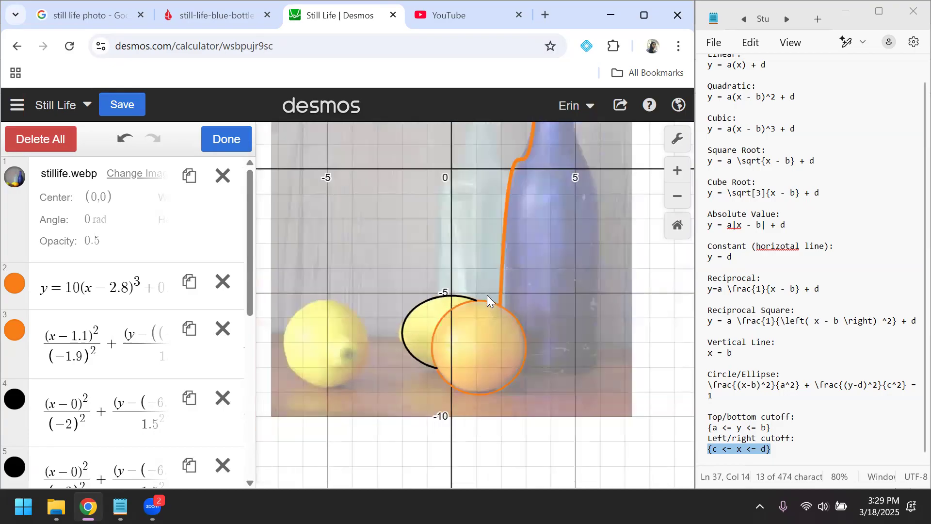
Step: Close the expression list's edit mode and bring the entire still life photo into view with its traced outlines
click(380, 370)
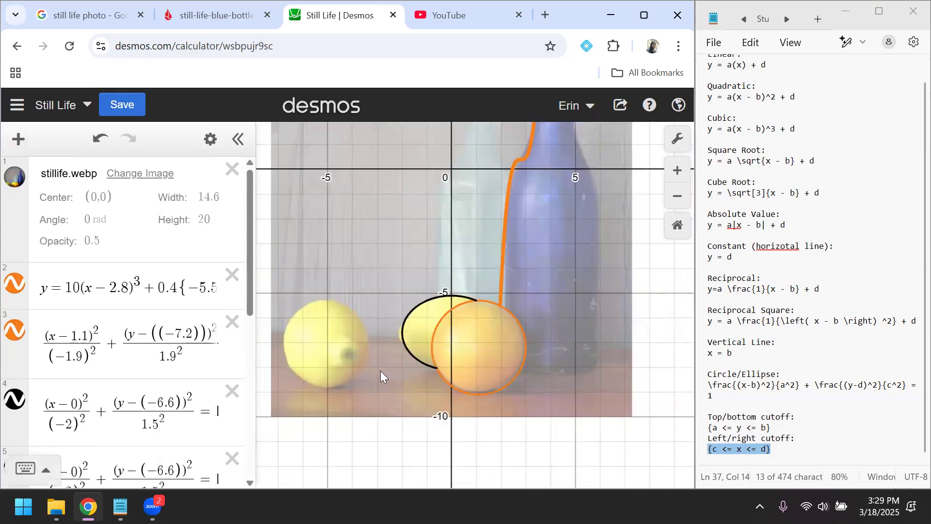
scroll(153, 333, down, 3)
scroll(154, 337, up, 4)
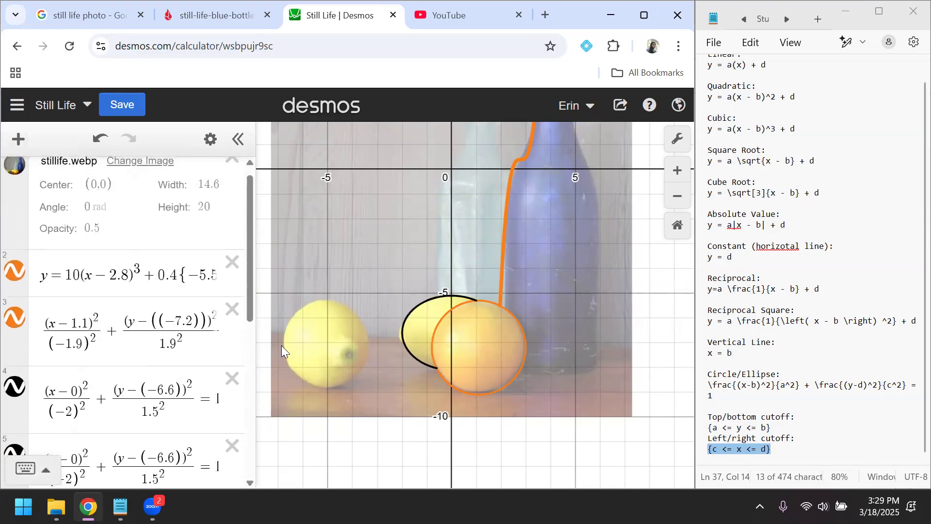
scroll(279, 349, up, 2)
scroll(609, 341, down, 4)
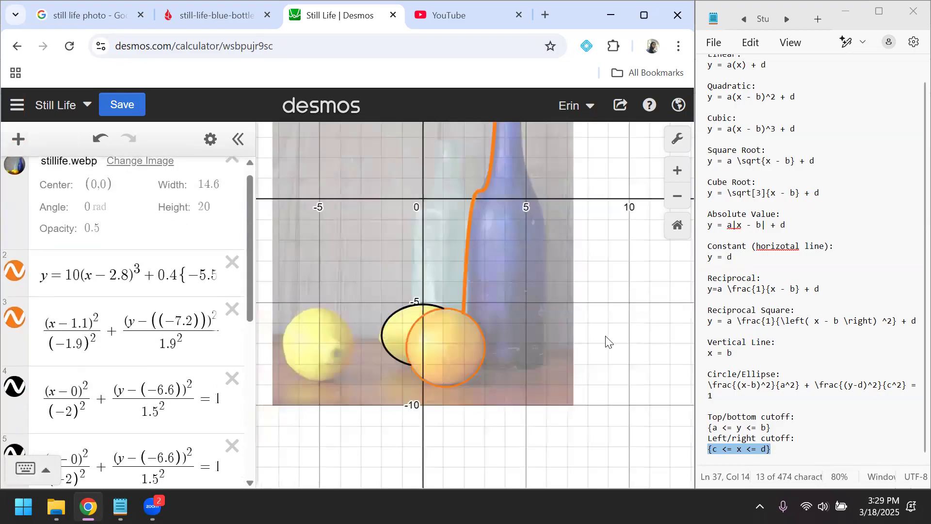
drag(624, 409, 647, 396)
scroll(647, 396, down, 1)
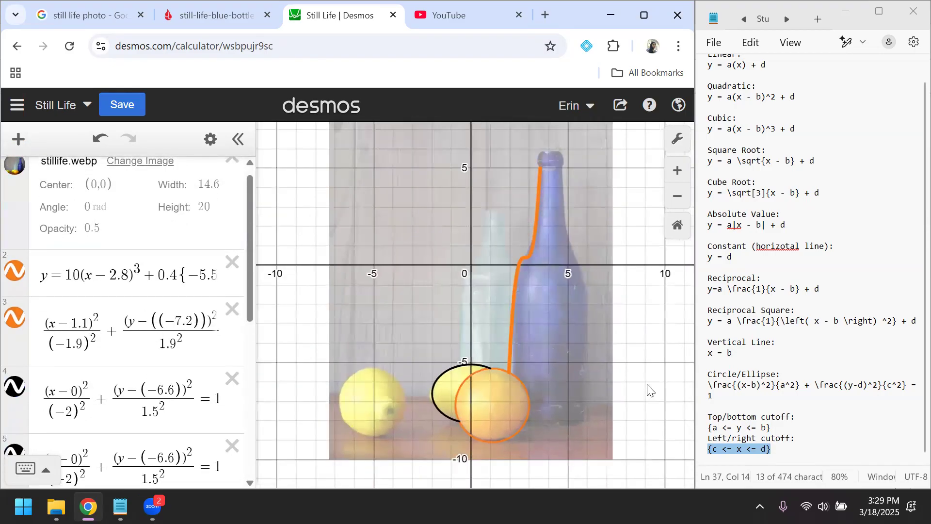
scroll(647, 385, down, 1)
scroll(647, 348, down, 1)
drag(647, 348, 652, 370)
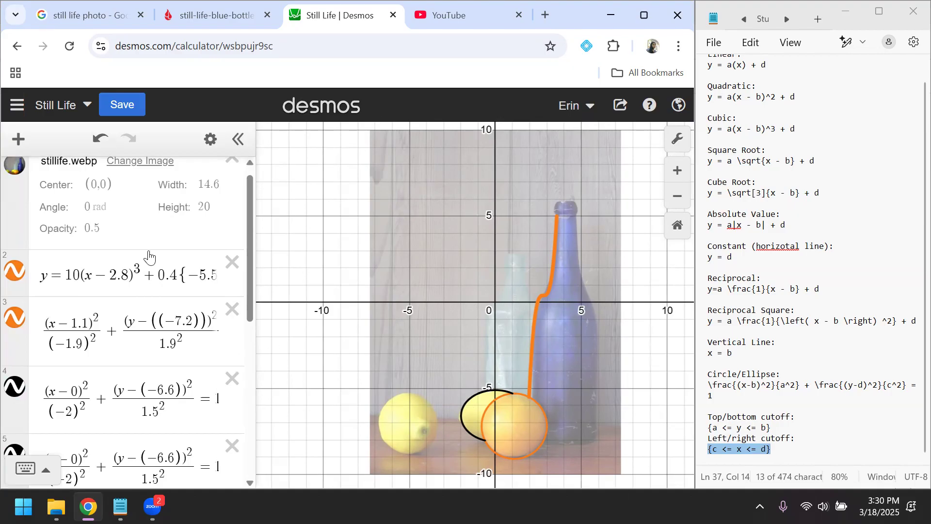
Step: Add the horizontal line y = a after the lemon ellipses and lower slider a to −10 to meet the photo's bottom edge
scroll(149, 257, down, 3)
click(211, 319)
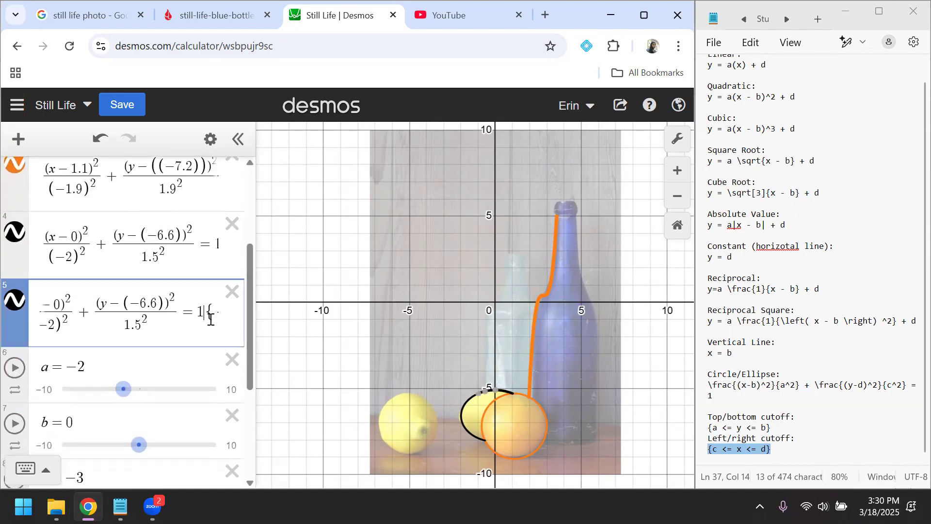
text({)
key(Return)
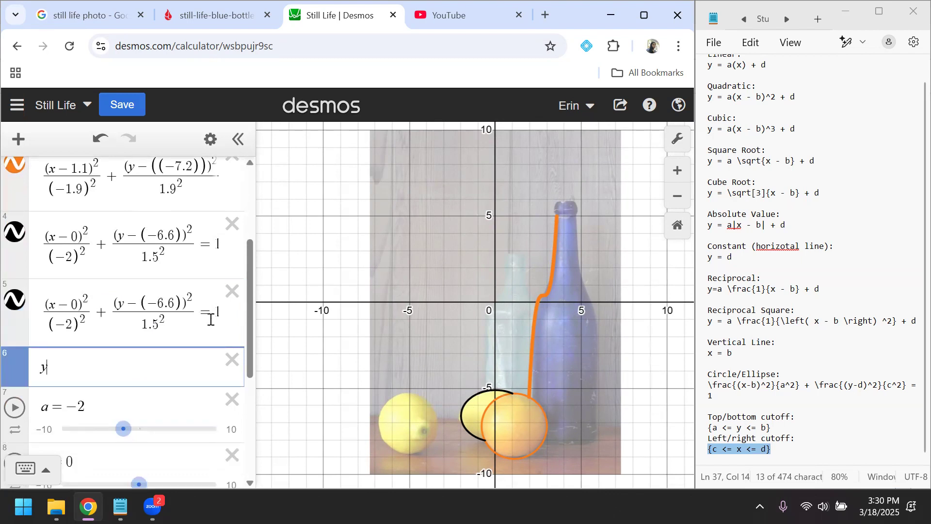
text(y=a)
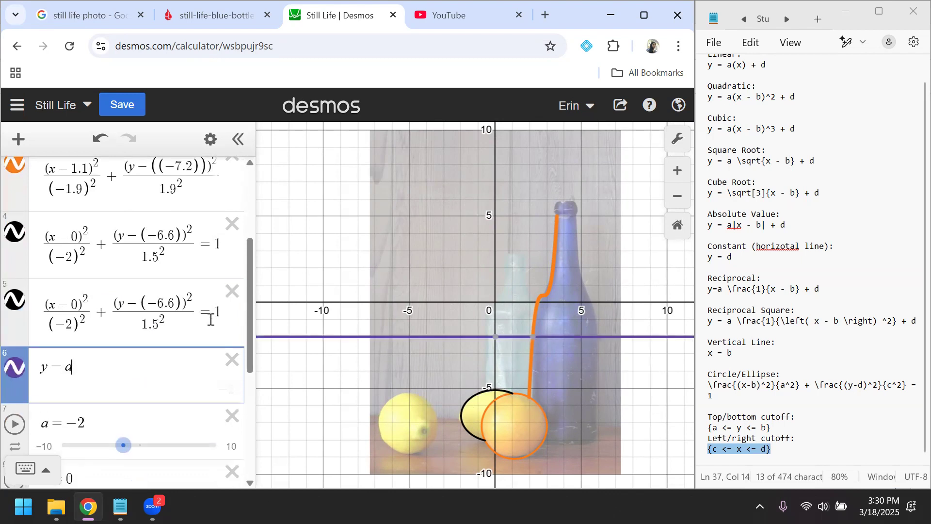
drag(121, 450, 54, 431)
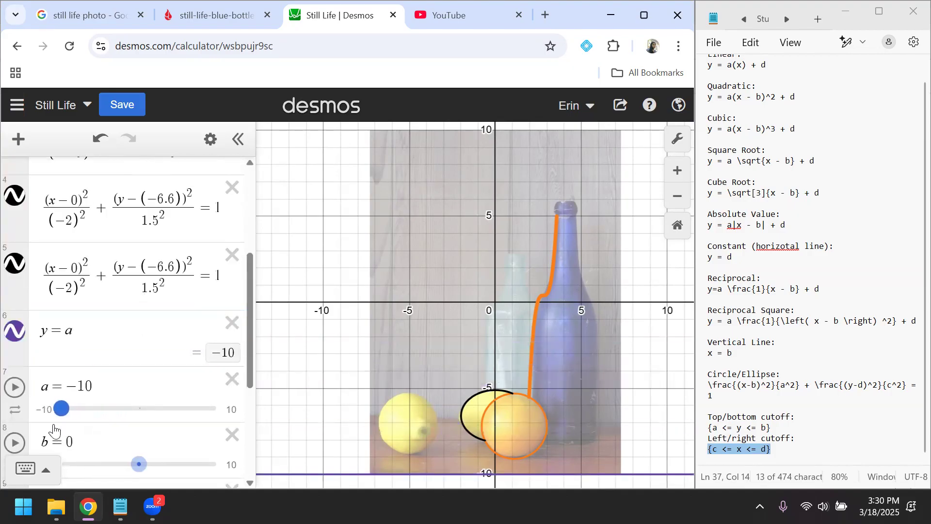
Step: Replace the variable a with −10 in the new horizontal line's equation
click(96, 330)
key(BackSpace)
text(-10)
scroll(102, 332, down, 2)
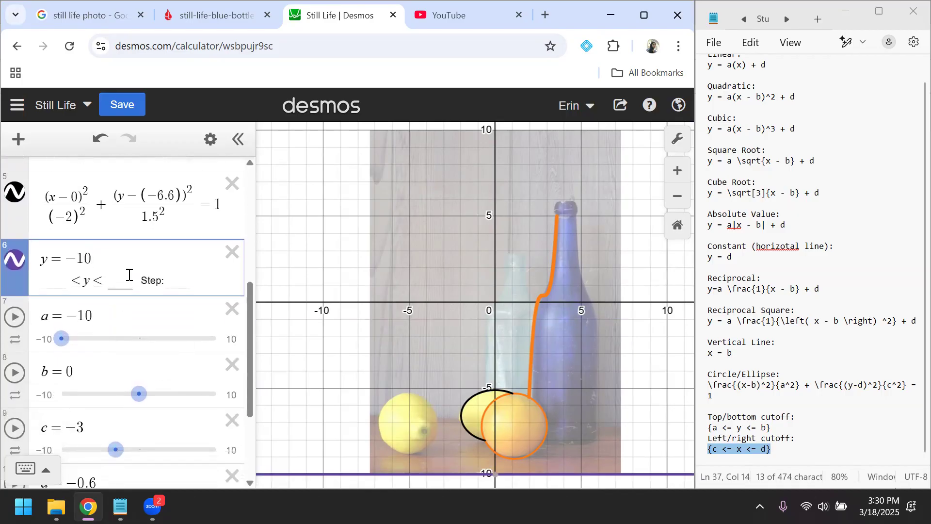
Step: Add another horizontal line, y = 10, along the photo's top edge
key(Return)
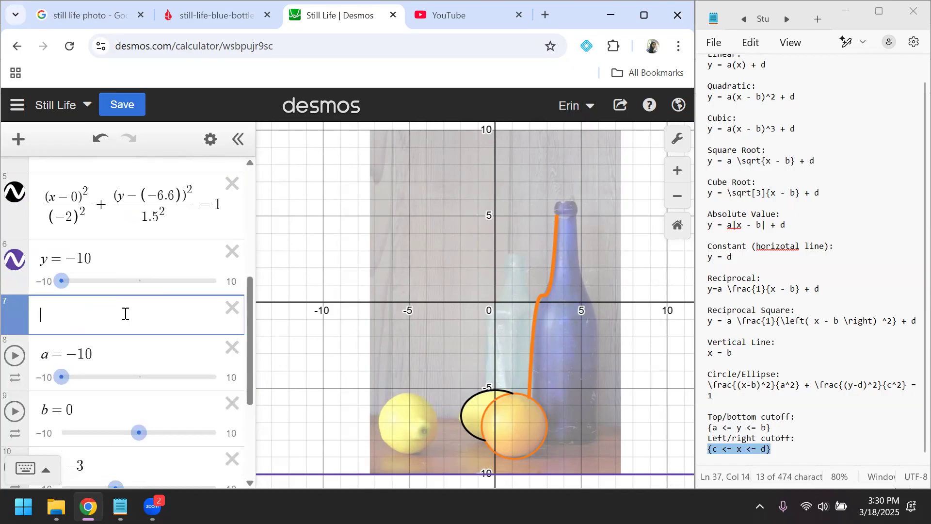
text(y=10)
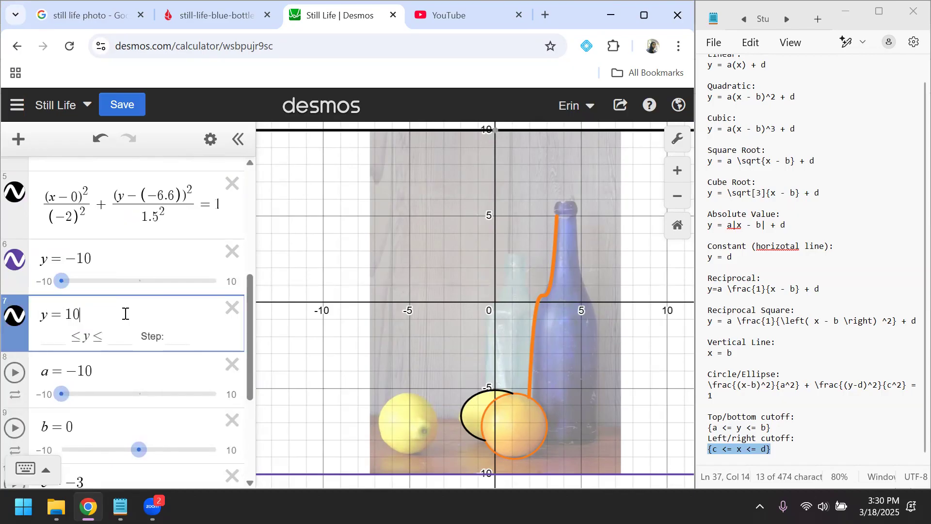
click(294, 335)
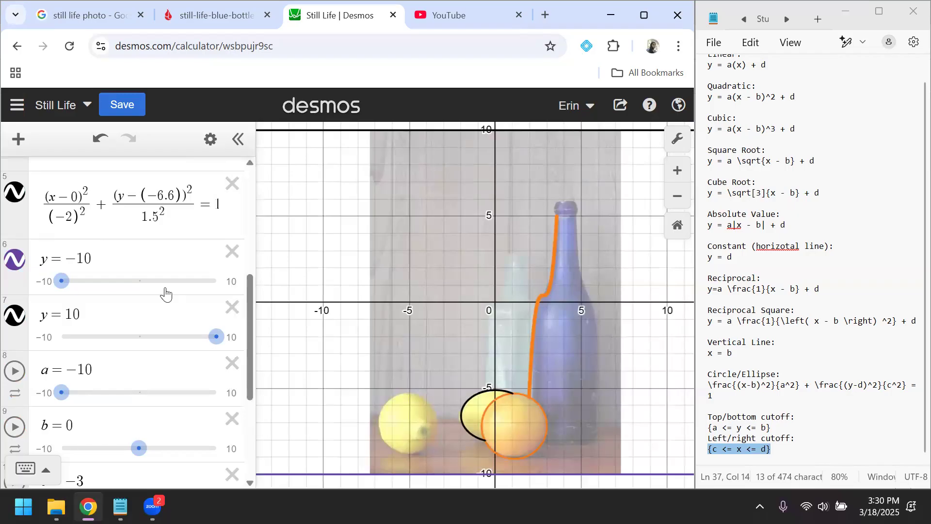
scroll(157, 370, down, 1)
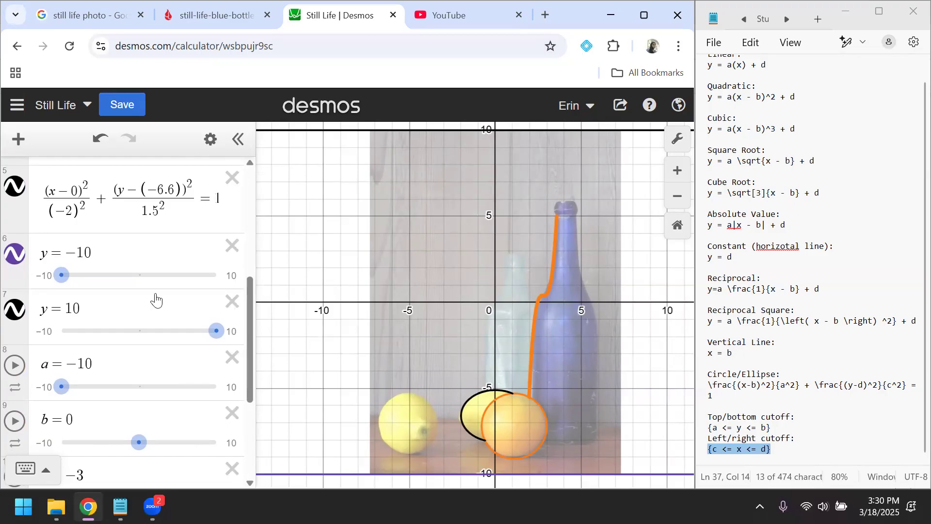
click(370, 132)
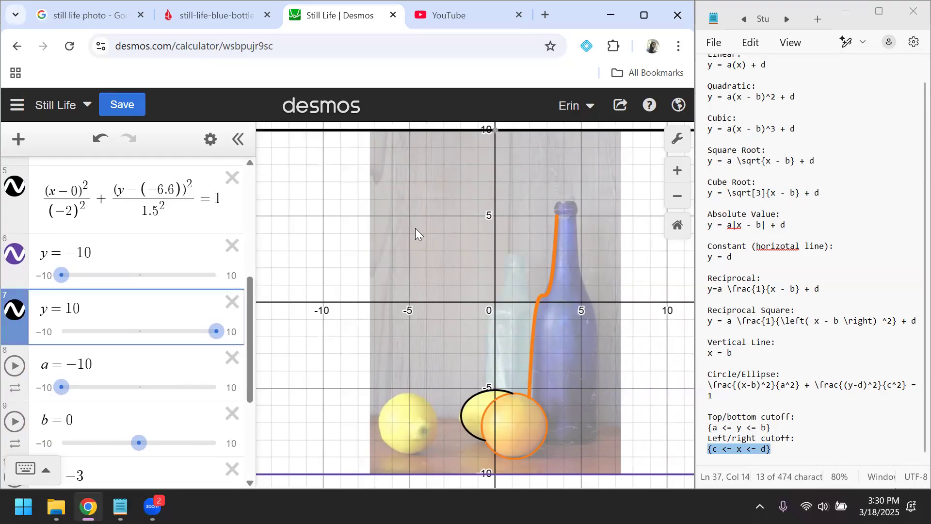
Step: In the Notepad notes, rewrite the left/right cutoff template as \left{ c <= x <= d \right} and select it
click(788, 451)
drag(782, 451, 736, 457)
click(714, 455)
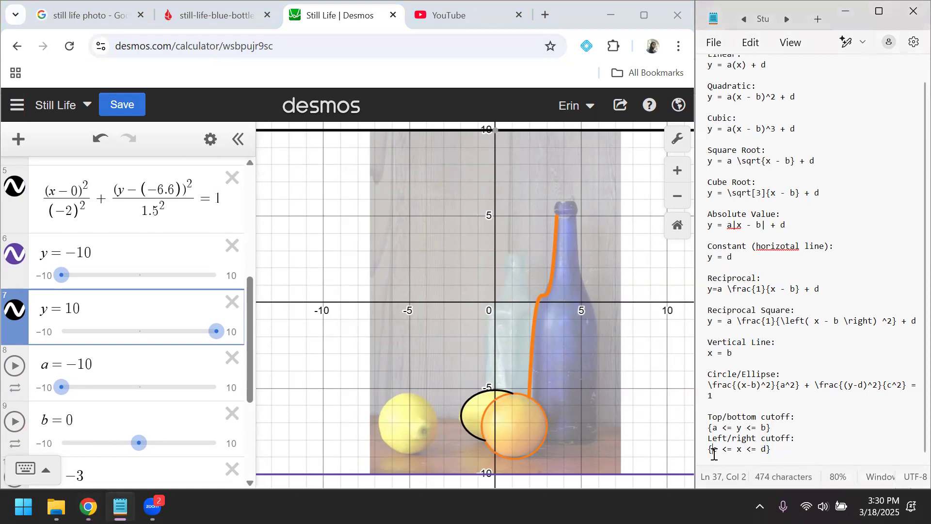
click(788, 452)
drag(787, 452, 699, 456)
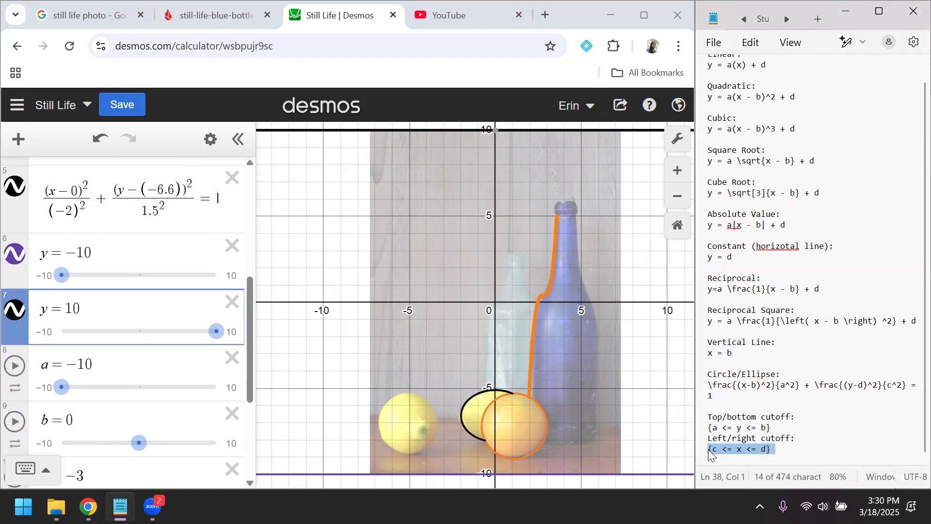
click(709, 451)
text(\left{)
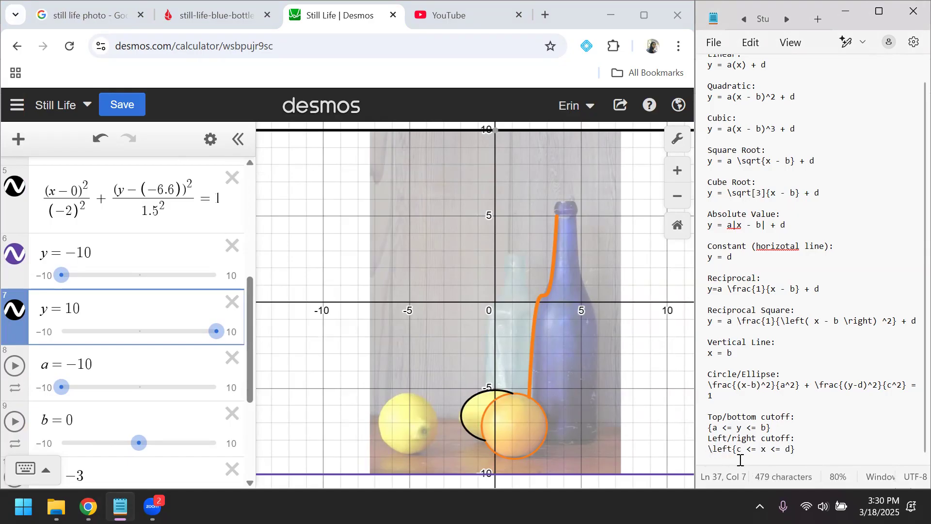
click(798, 450)
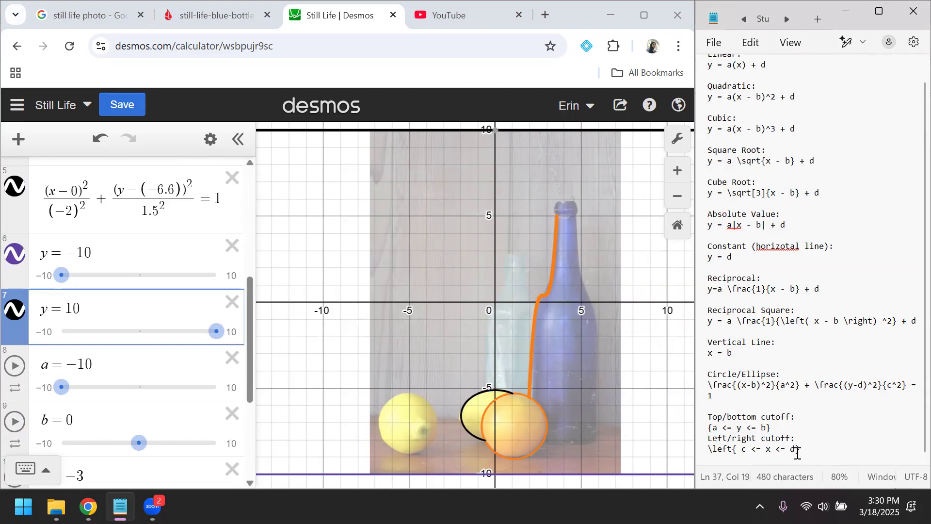
text(\right)
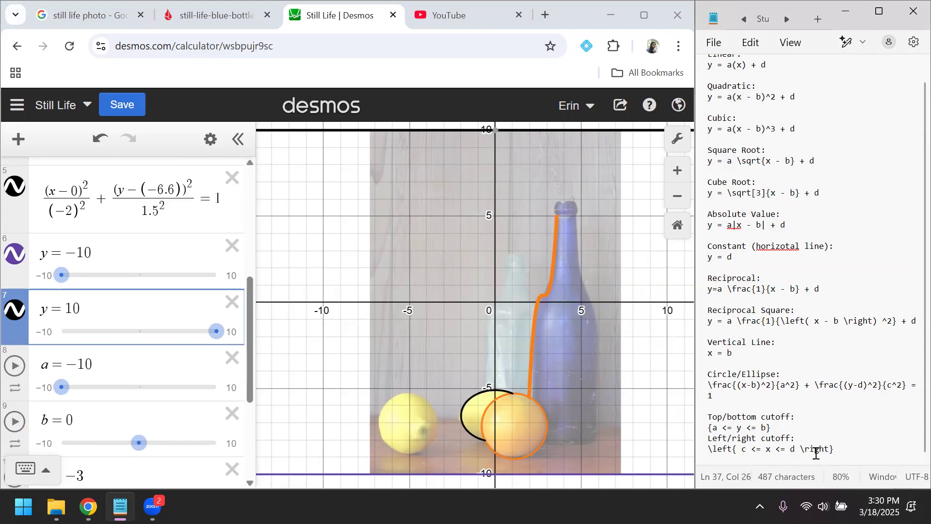
drag(835, 448, 706, 449)
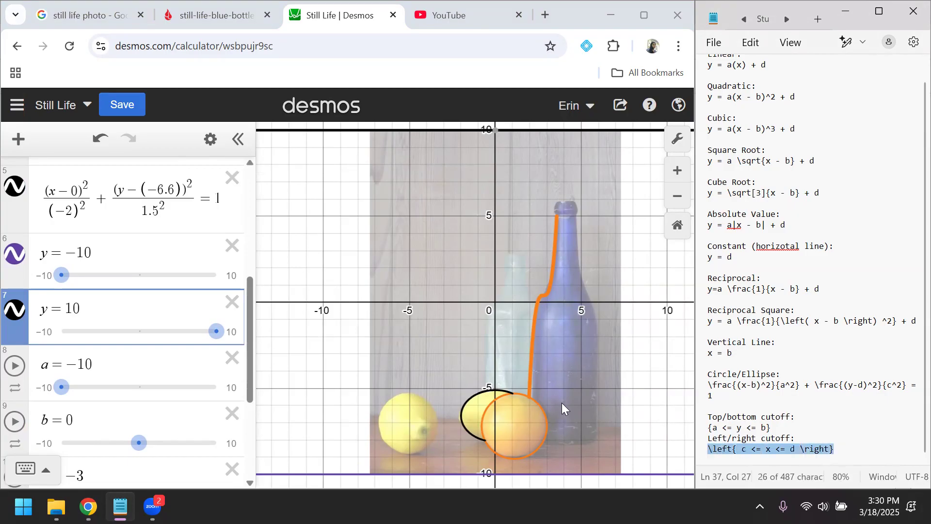
Step: Restrict the line y = −10 with {c ≤ x ≤ d} in Desmos
scroll(144, 251, up, 3)
scroll(144, 251, down, 4)
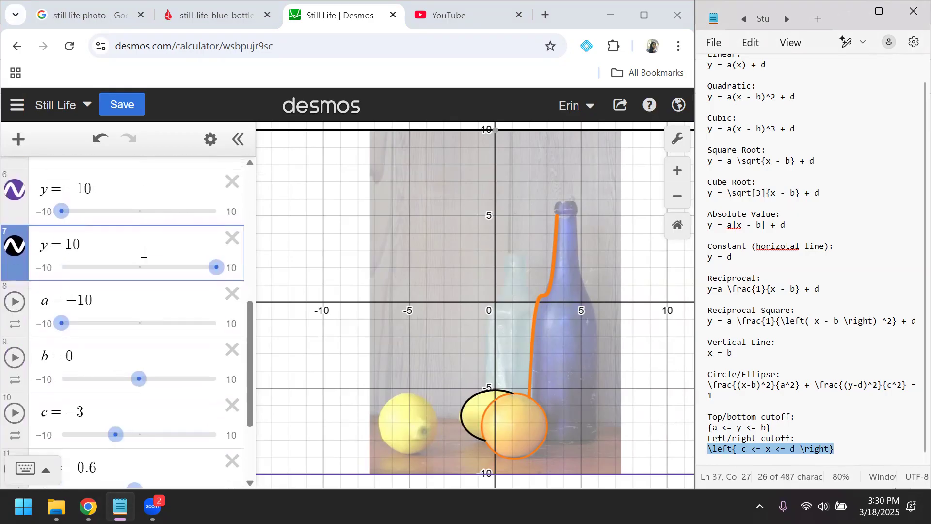
scroll(144, 251, up, 5)
click(155, 333)
scroll(155, 332, up, 3)
scroll(148, 359, down, 2)
scroll(149, 360, down, 3)
click(151, 339)
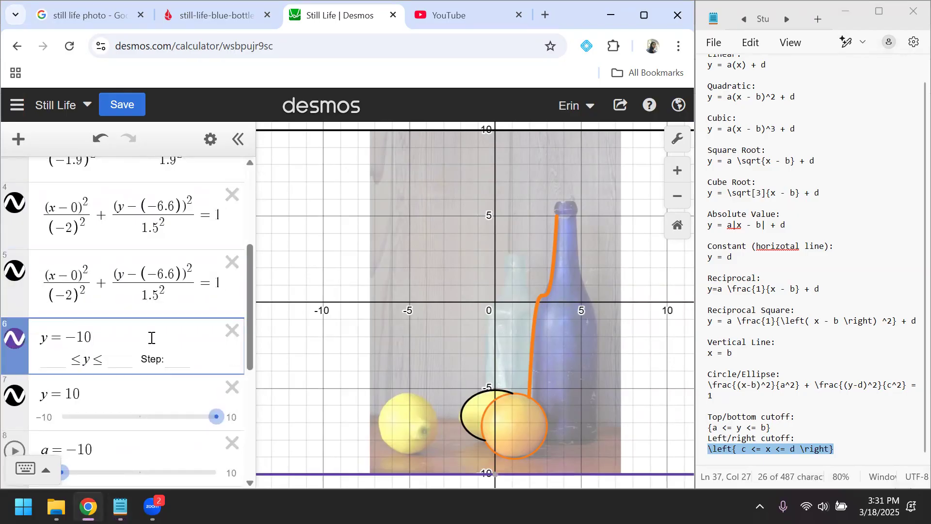
click(745, 451)
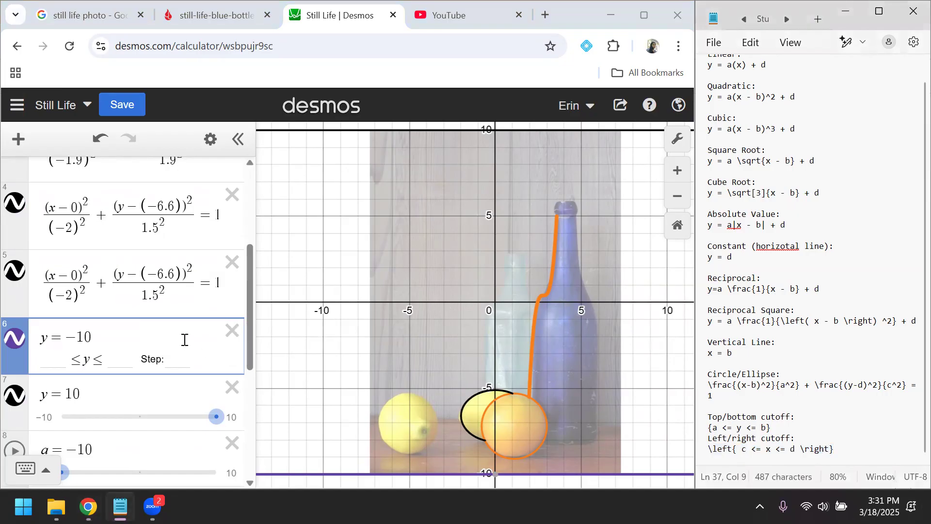
click(184, 340)
text({)
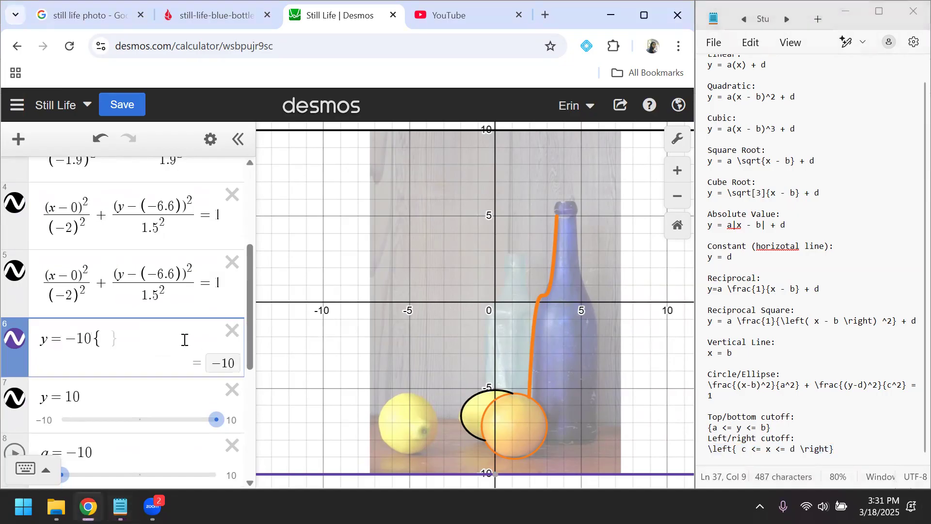
text(c<=x<)
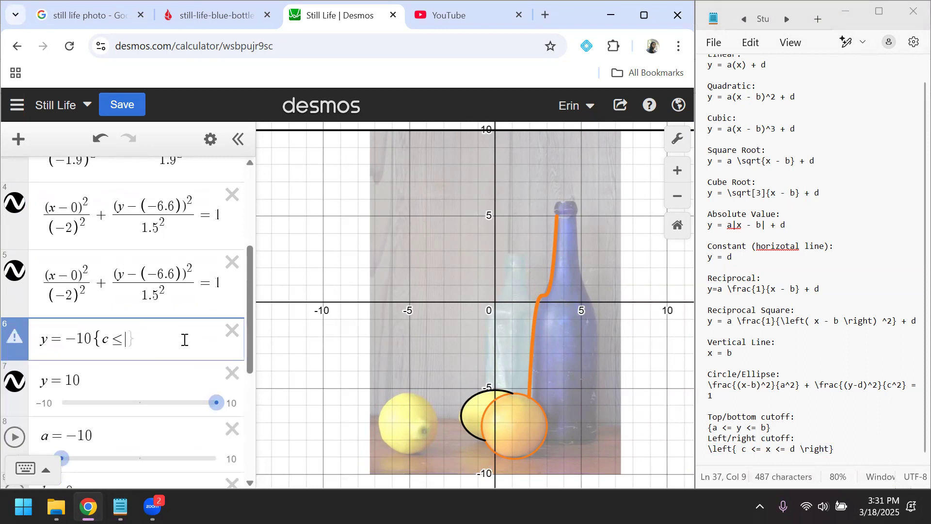
text(=d)
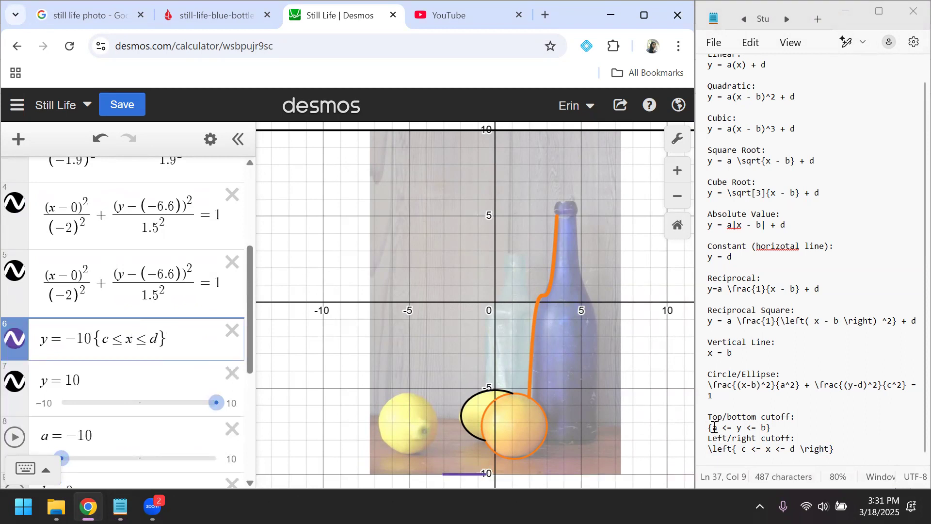
Step: Lower slider c to −7.3 so the bottom line starts at the photo's left edge
scroll(169, 366, down, 2)
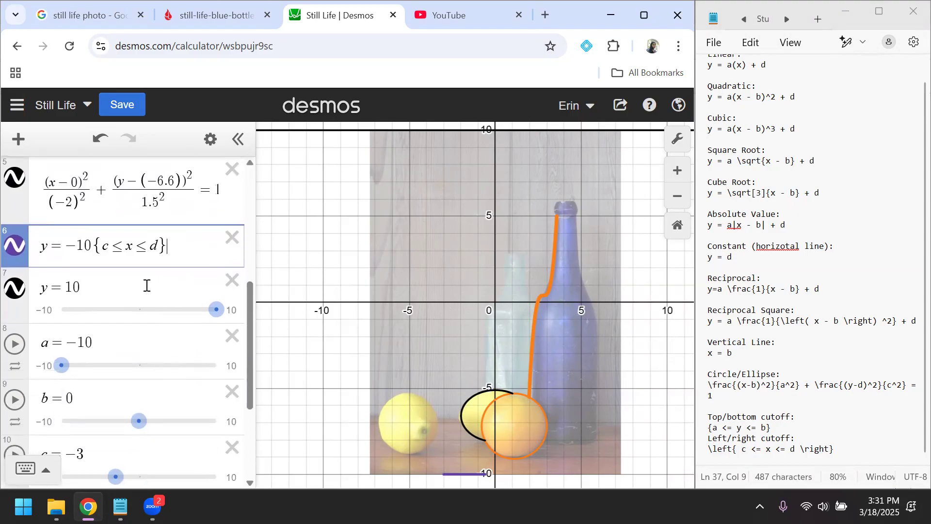
scroll(163, 262, down, 2)
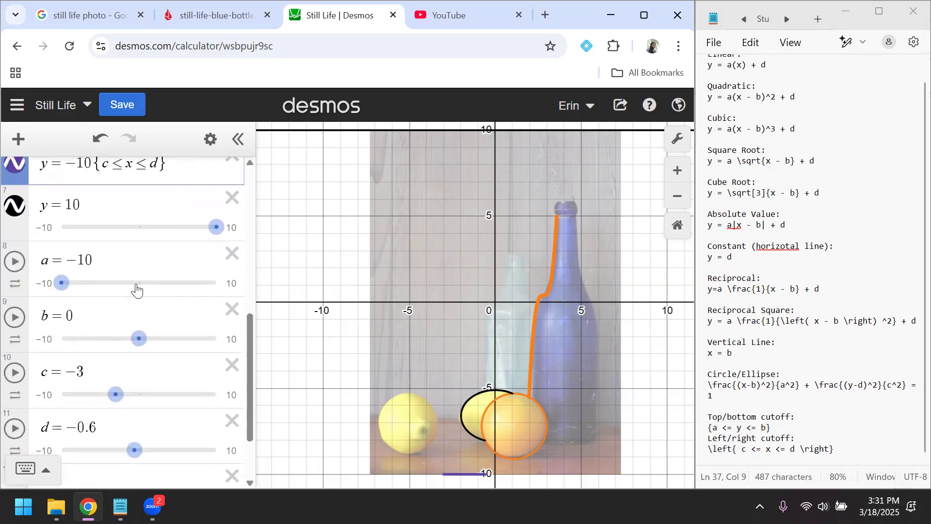
scroll(137, 289, up, 1)
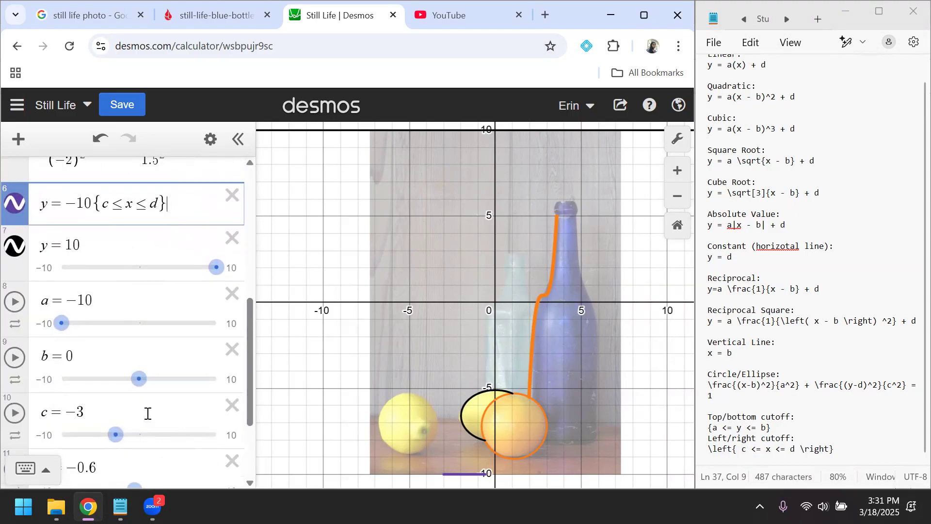
scroll(105, 442, down, 1)
drag(115, 408, 95, 408)
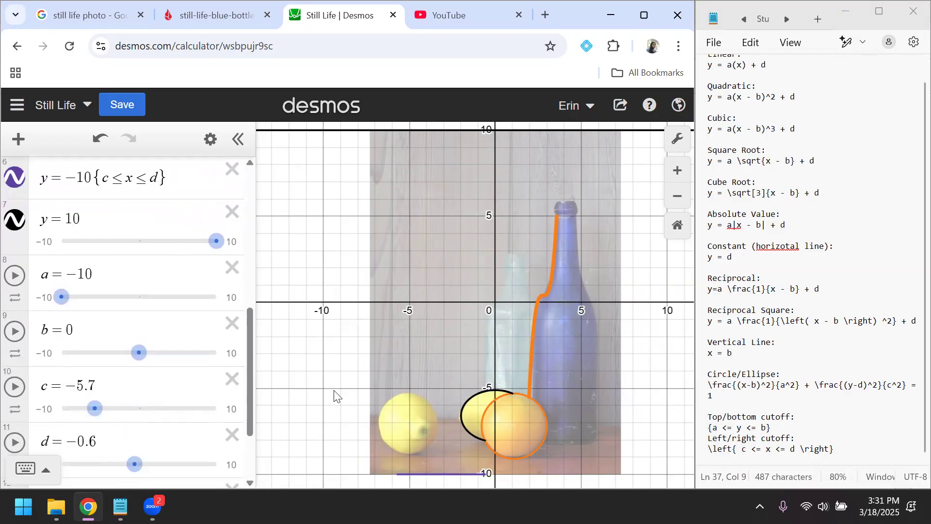
scroll(334, 390, down, 2)
scroll(333, 390, down, 2)
scroll(335, 392, up, 4)
drag(335, 392, 344, 262)
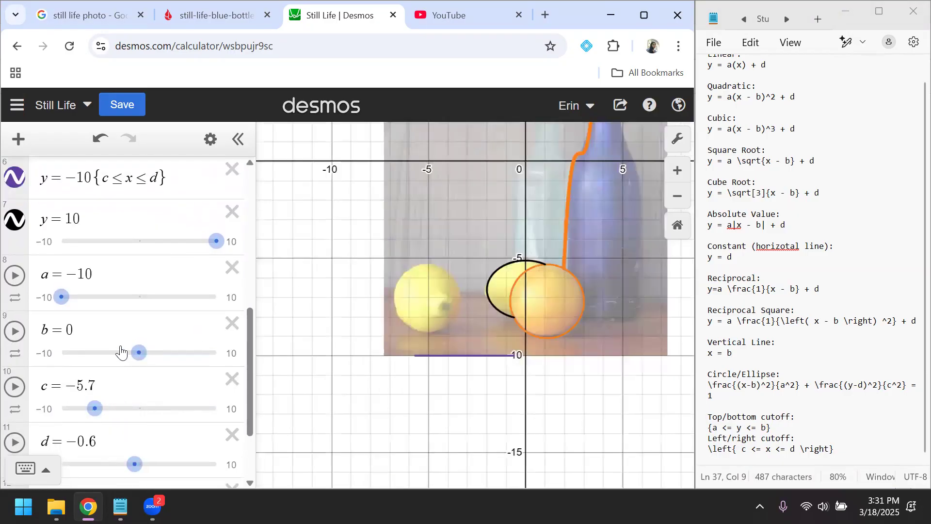
mouse_move(96, 408)
mouse_down()
mouse_move(109, 408)
mouse_move(77, 412)
mouse_move(89, 411)
mouse_up()
drag(89, 411, 87, 412)
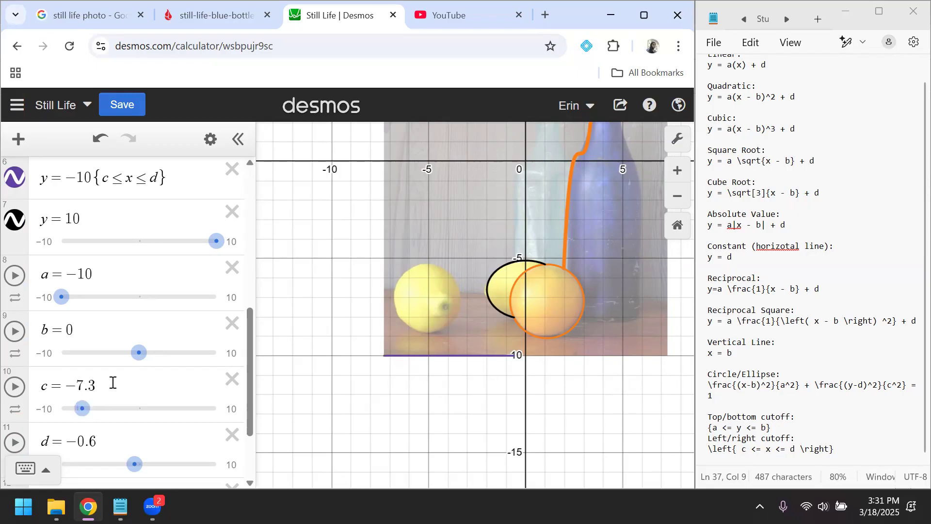
Step: Raise slider d to 7.2 to extend the bottom line toward the photo's right edge
double_click(77, 386)
click(98, 385)
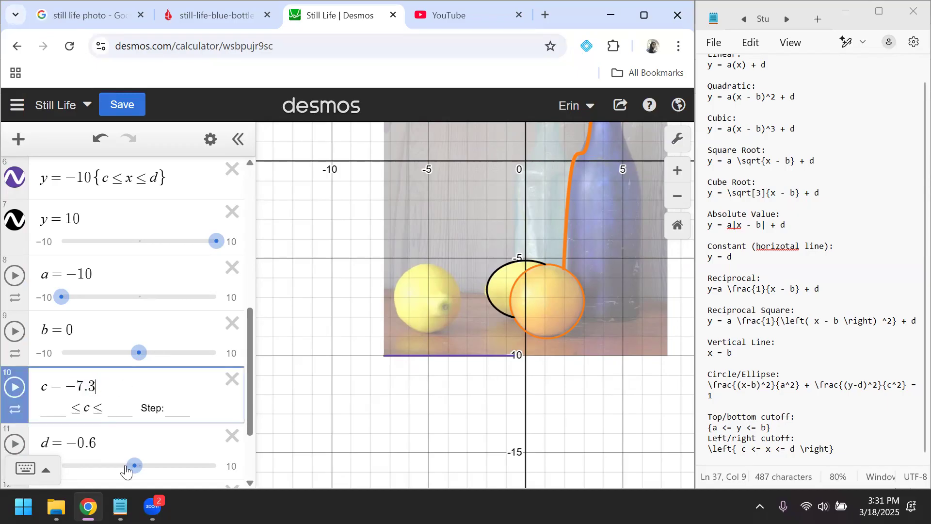
drag(134, 466, 190, 416)
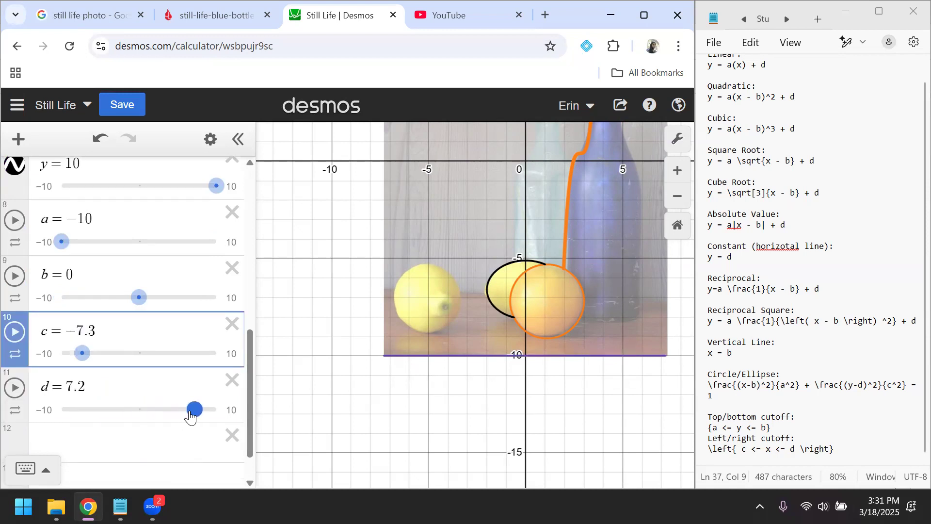
Step: Set d to 7.3, and replace c in the y = −10 line's restriction with −7.3
click(83, 386)
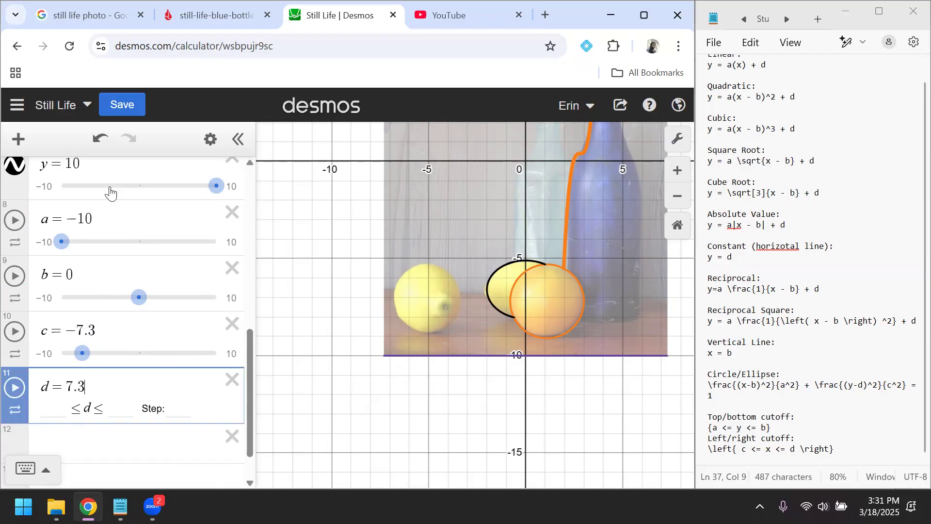
scroll(111, 193, up, 1)
scroll(122, 289, up, 3)
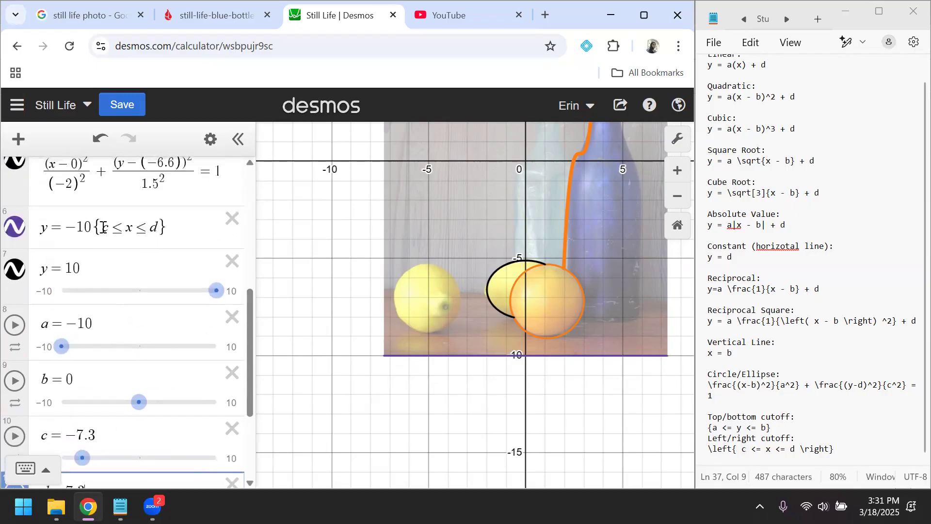
click(112, 228)
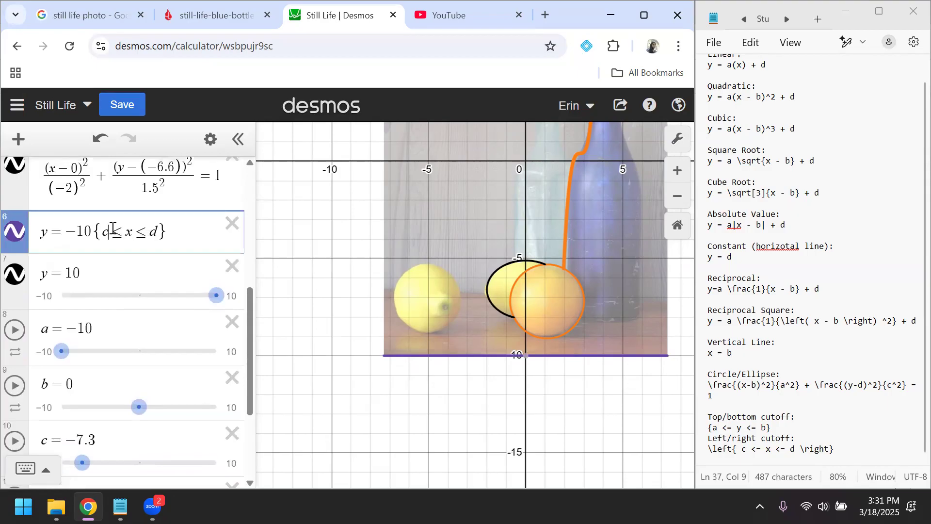
drag(103, 439, 70, 436)
key(ctrl+c)
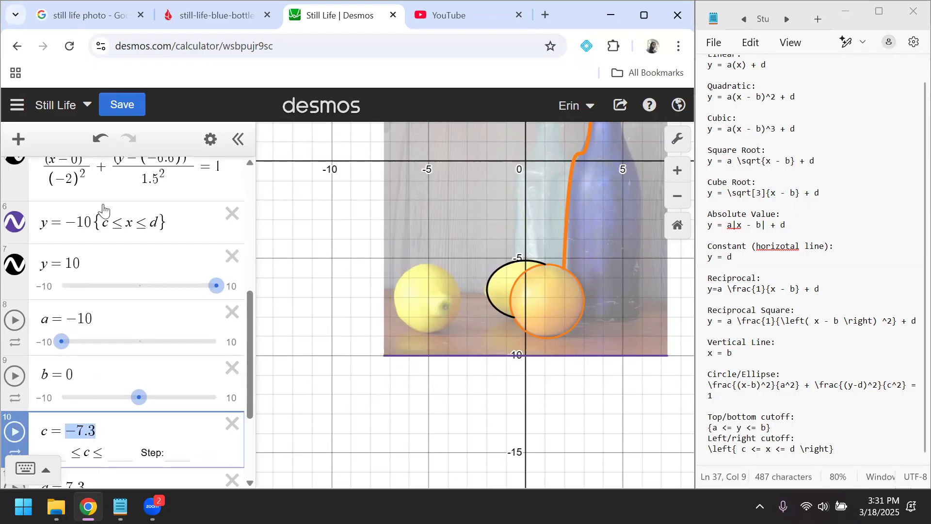
double_click(108, 222)
key(ctrl+v)
Step: Replace d in the y = −10 line's restriction with 7.3
scroll(116, 291, down, 3)
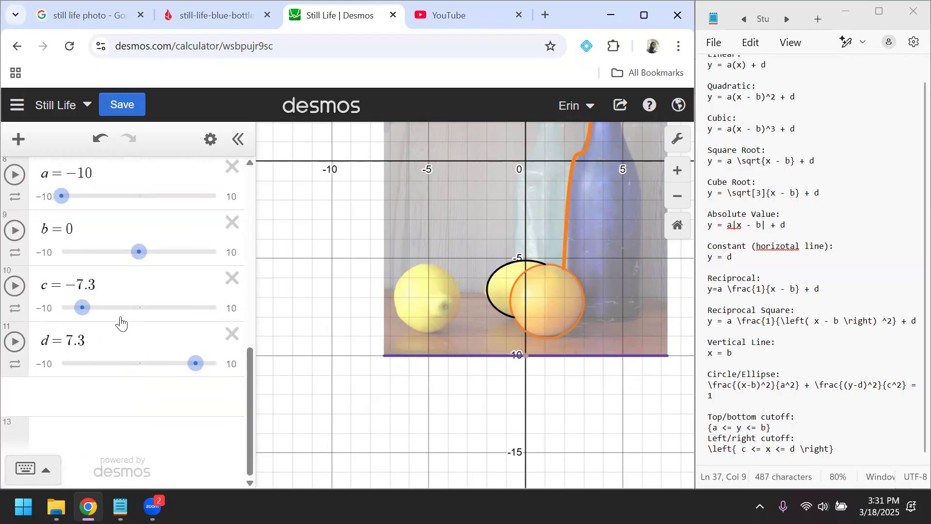
drag(90, 341, 64, 341)
scroll(65, 341, up, 3)
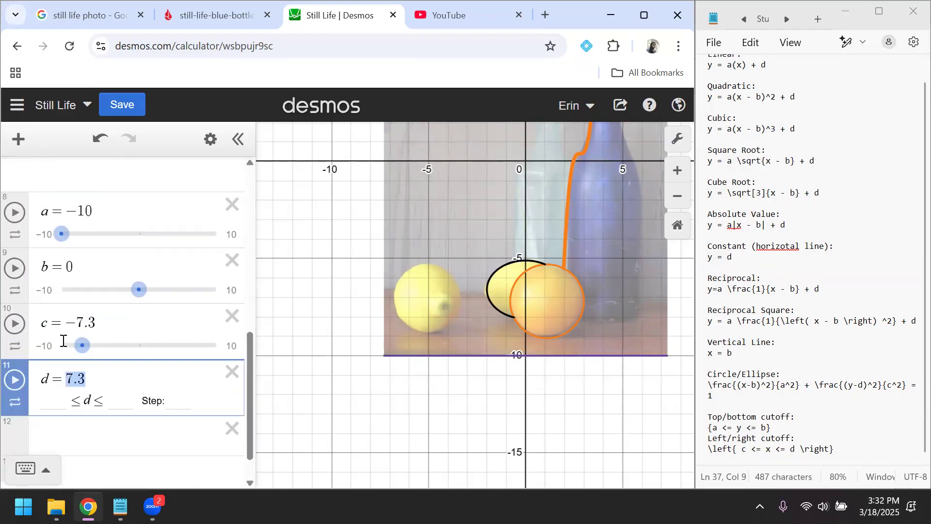
click(180, 193)
key(BackSpace)
key(ctrl+v)
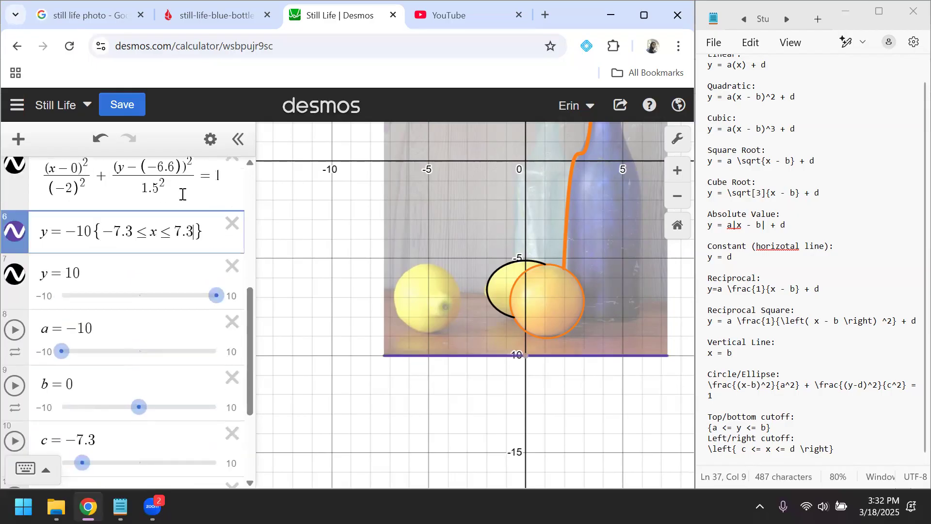
Step: Copy the restriction {−7.3 ≤ x ≤ 7.3} from the y = −10 line onto the y = 10 line
scroll(199, 257, up, 1)
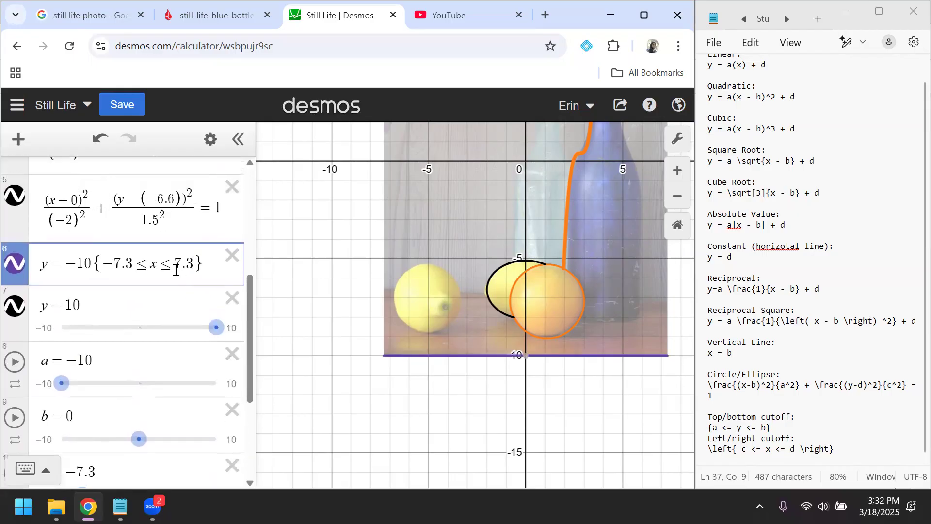
drag(206, 262, 115, 263)
key(ctrl+c)
click(100, 299)
key(ctrl+v)
scroll(341, 333, up, 4)
scroll(341, 334, down, 5)
click(339, 285)
mouse_move(332, 376)
mouse_down()
mouse_move(335, 402)
mouse_move(336, 365)
mouse_up()
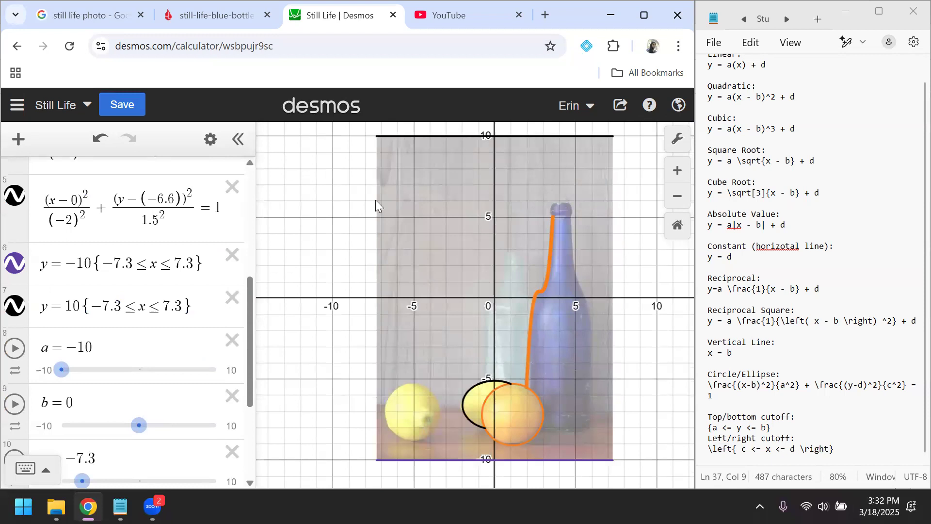
Step: Add the vertical line x = b from the Notepad notes below y = 10, and move slider b to −7.3
click(198, 309)
key(Return)
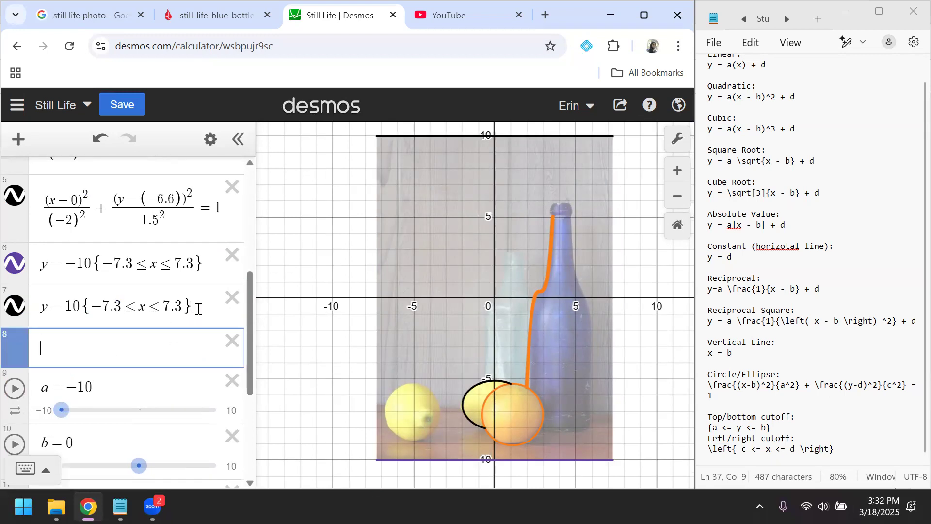
triple_click(739, 352)
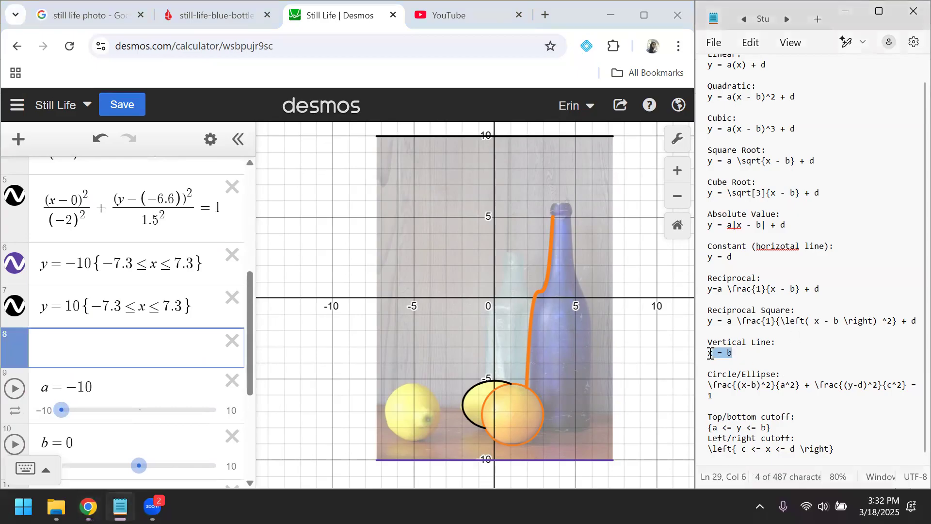
click(130, 343)
key(ctrl+v)
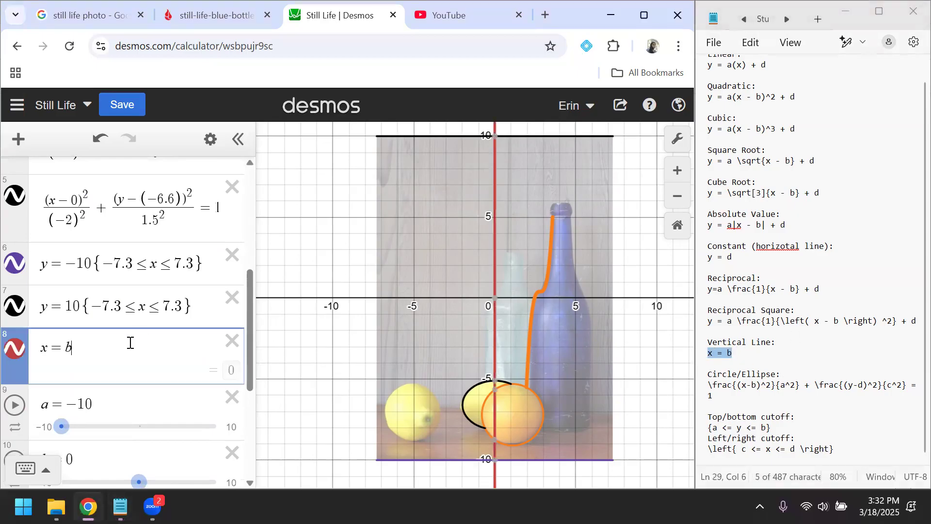
scroll(127, 351, down, 2)
drag(140, 402, 85, 403)
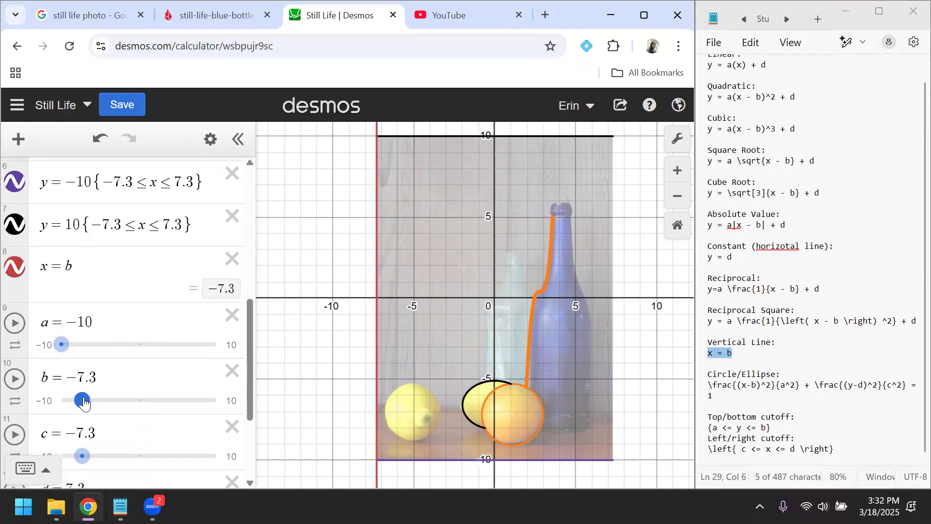
Step: Replace b in the vertical line x = b with −7.3
drag(124, 378, 60, 372)
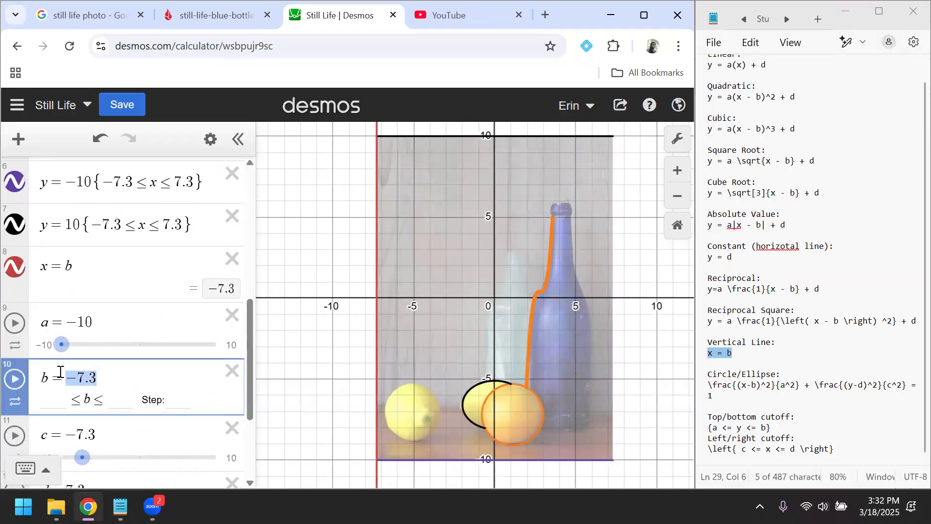
click(119, 271)
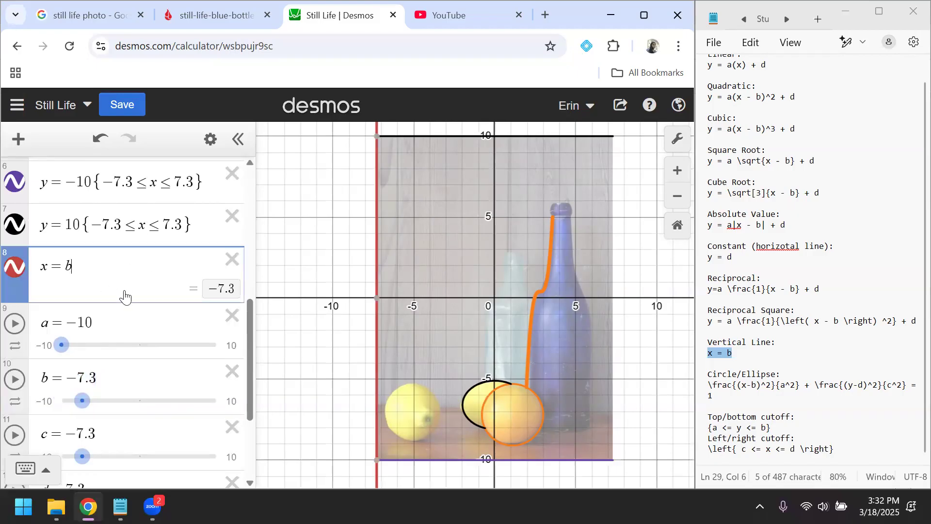
key(BackSpace)
text(-7.3)
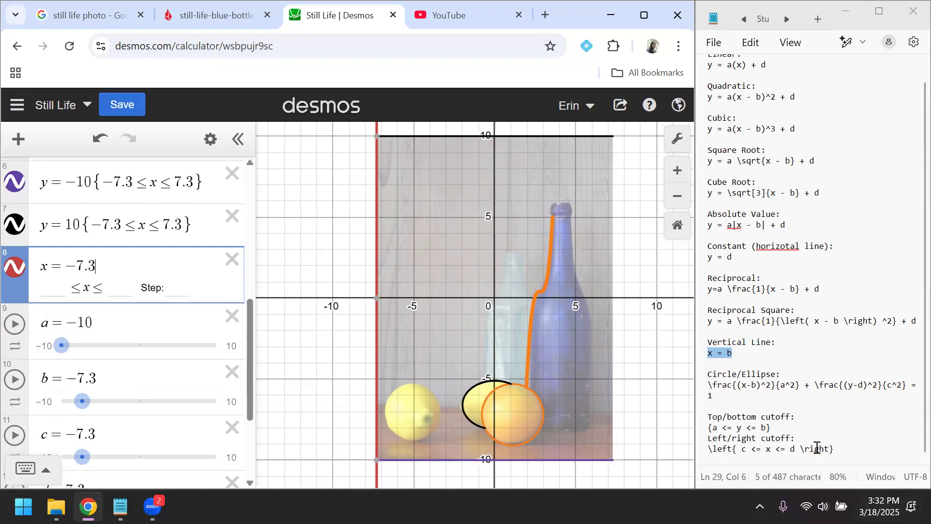
Step: Restrict the line x = −7.3 with {a < y < b}, adapting the top/bottom cutoff template from the Notepad notes
drag(766, 427, 715, 431)
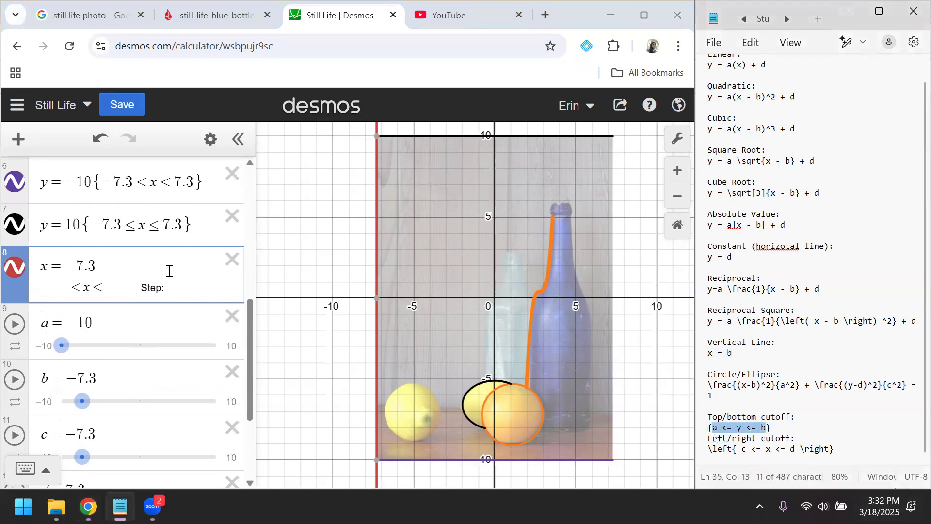
click(138, 269)
text({)
key(ctrl+v)
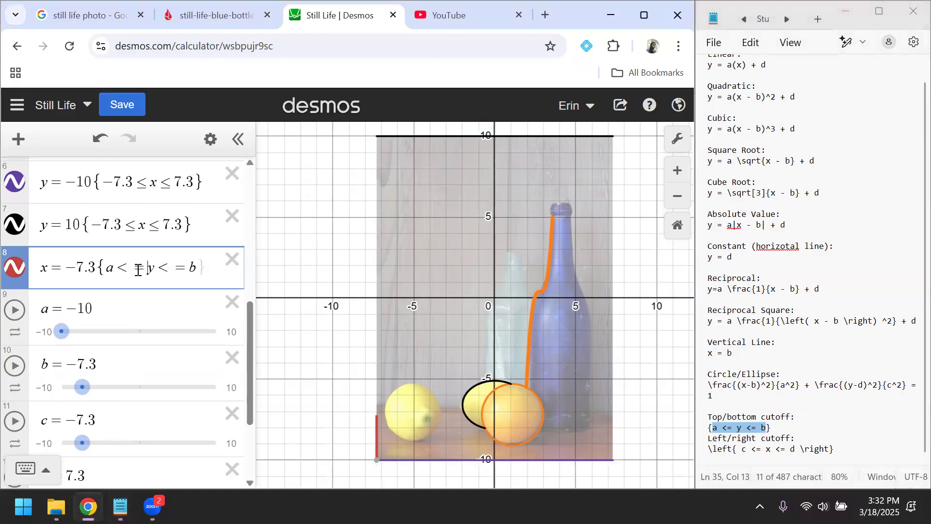
key(BackSpace)
key(Delete)
text(<)
key(BackSpace)
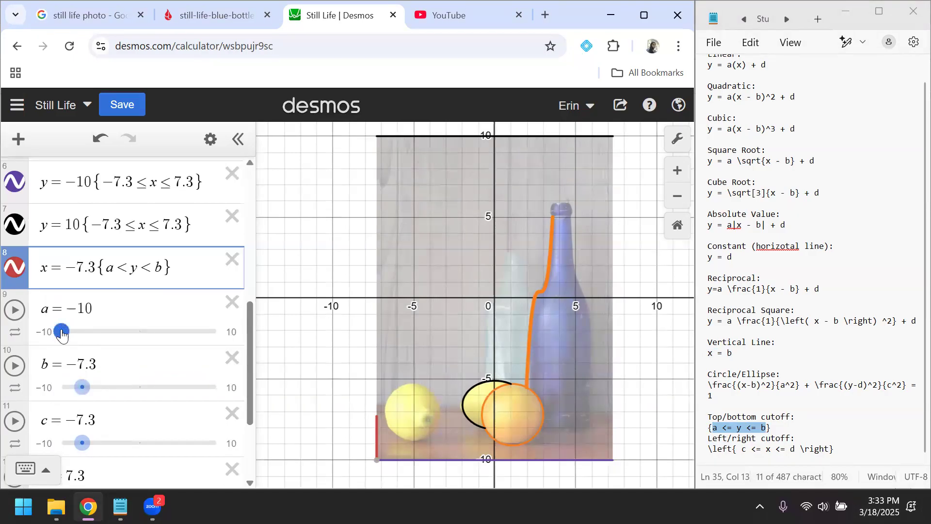
Step: Raise slider b to 10, and rewrite the x = −7.3 line's restriction as {−10 < y < 10}
drag(82, 386, 308, 395)
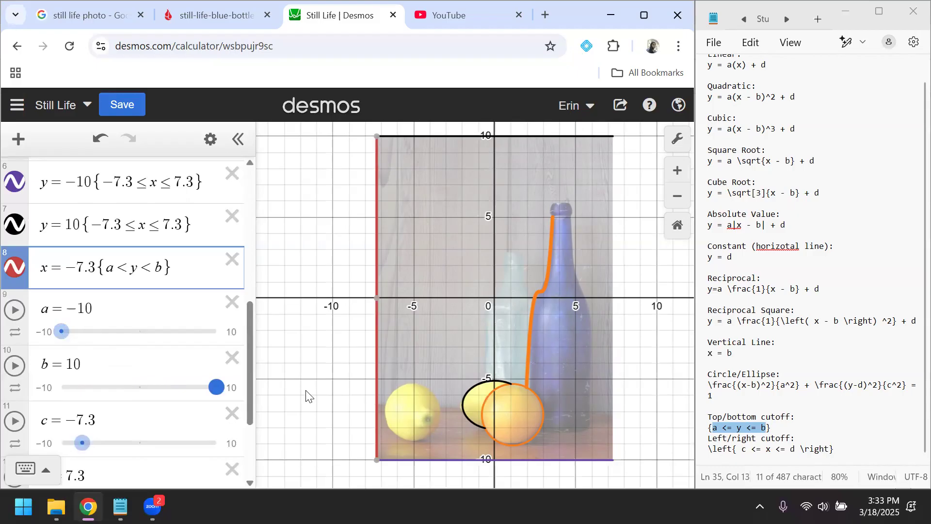
click(116, 270)
key(BackSpace)
text(-10)
key(BackSpace)
text(10)
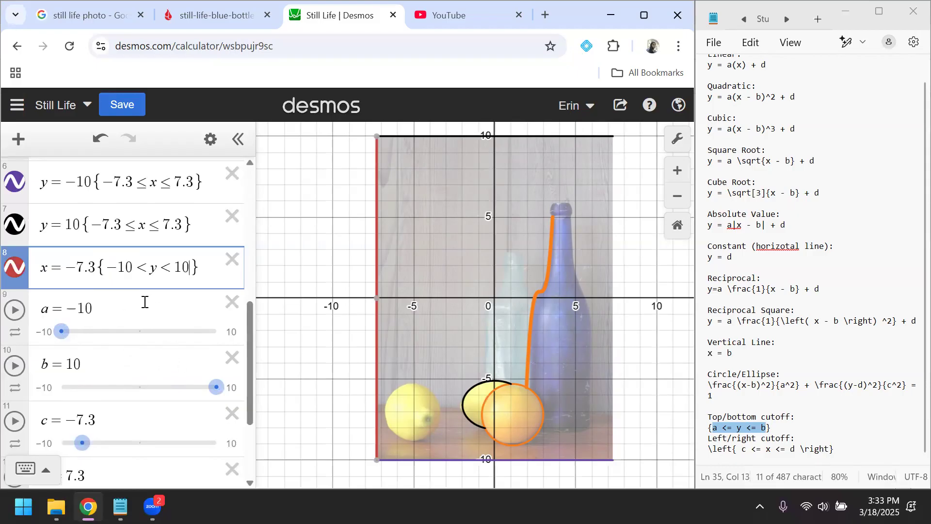
Step: Duplicate the x = −7.3 line on a new row and change it to x = 7.3{−10 < y < 10}
drag(203, 269, 13, 274)
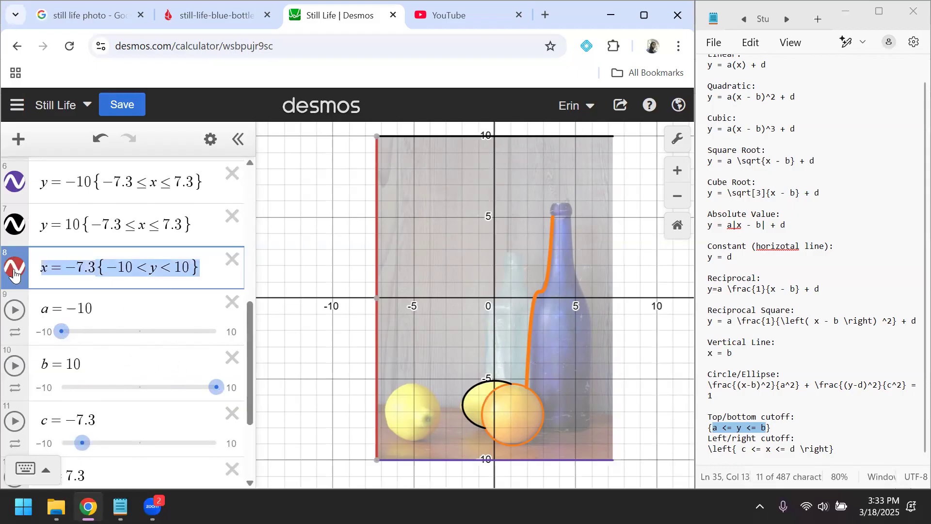
key(Return)
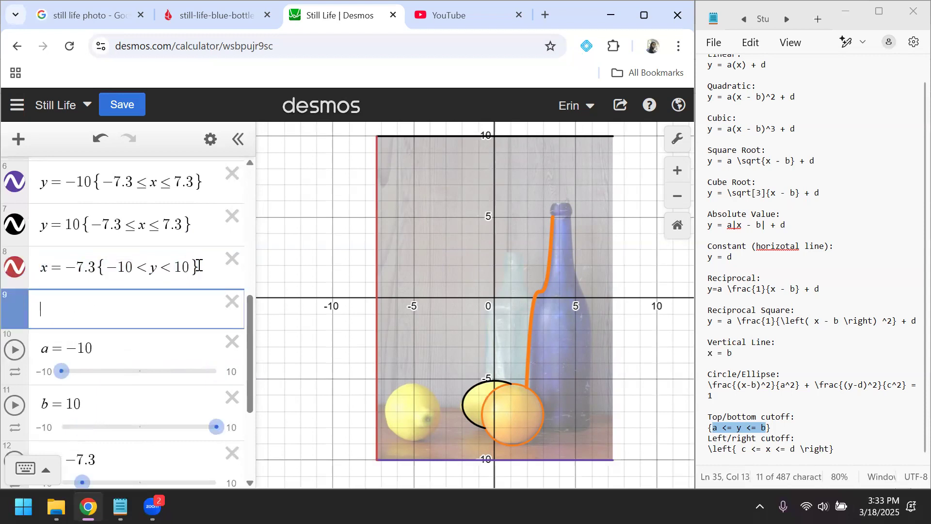
key(ctrl+v)
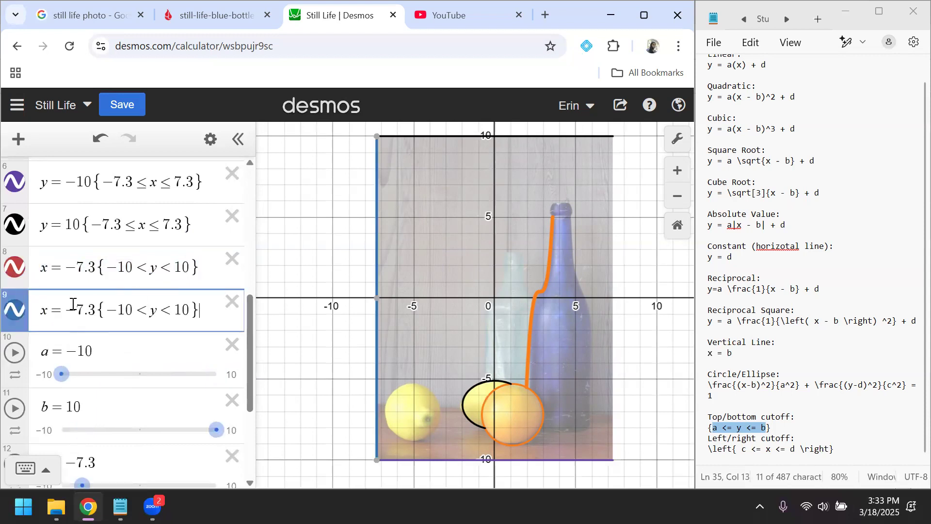
click(77, 319)
key(BackSpace)
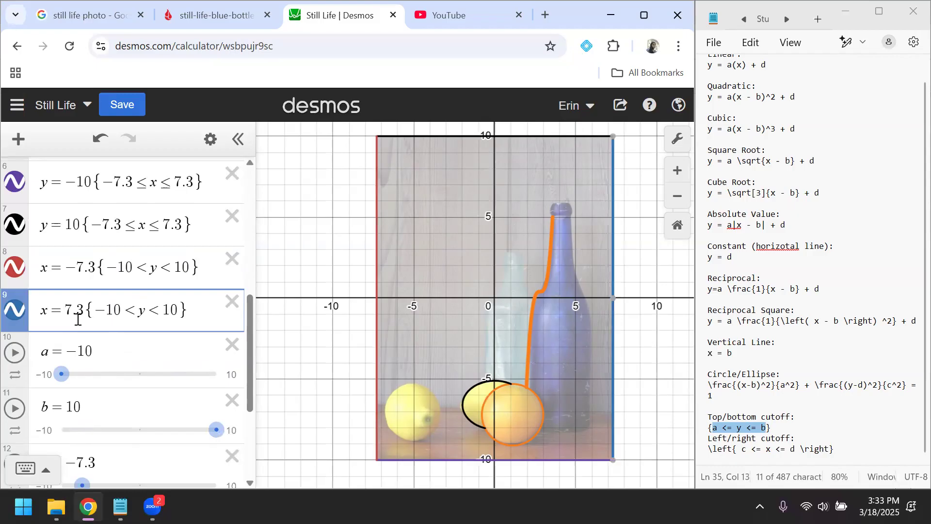
click(629, 339)
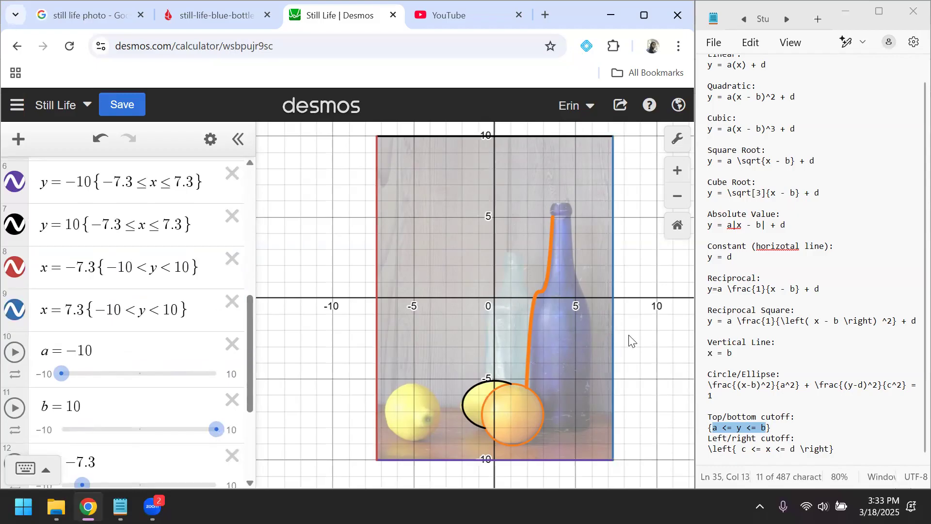
Step: Hide the still life photo to view the traced curves alone, and show it again
scroll(146, 245, up, 6)
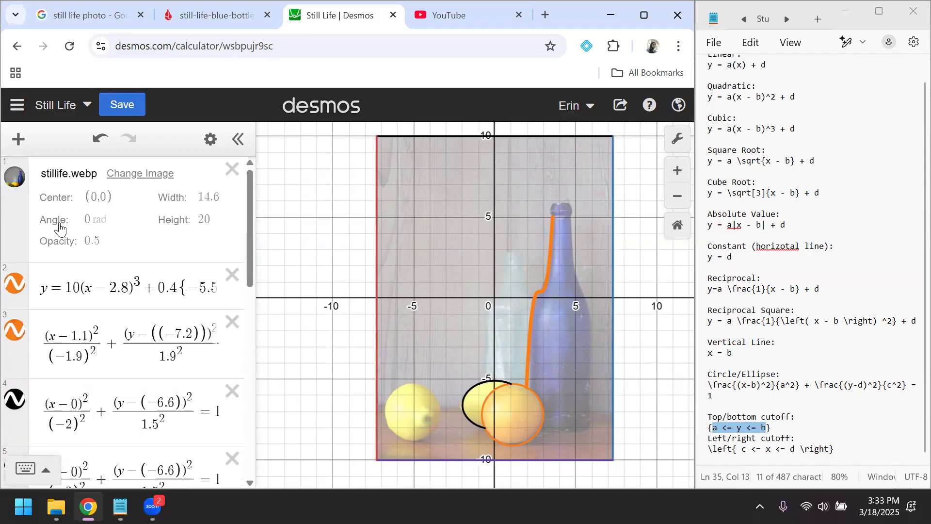
click(16, 180)
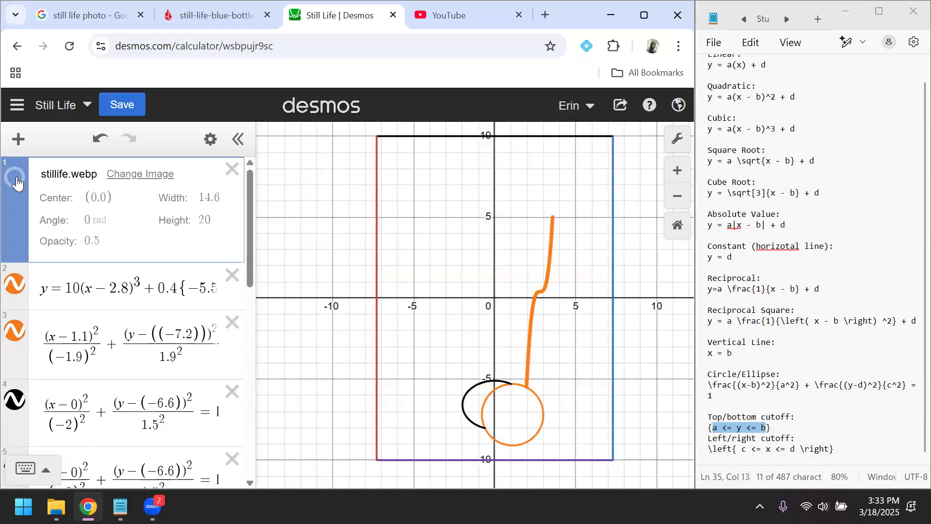
click(16, 180)
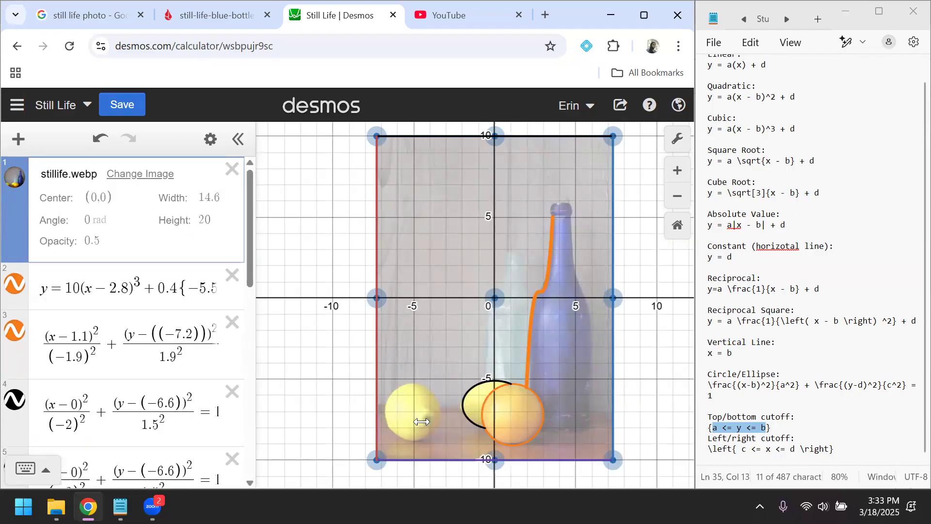
Step: Add the horizontal line y = d from the Notepad notes on a new row below the x = 7.3 line
scroll(421, 422, up, 5)
scroll(421, 422, down, 2)
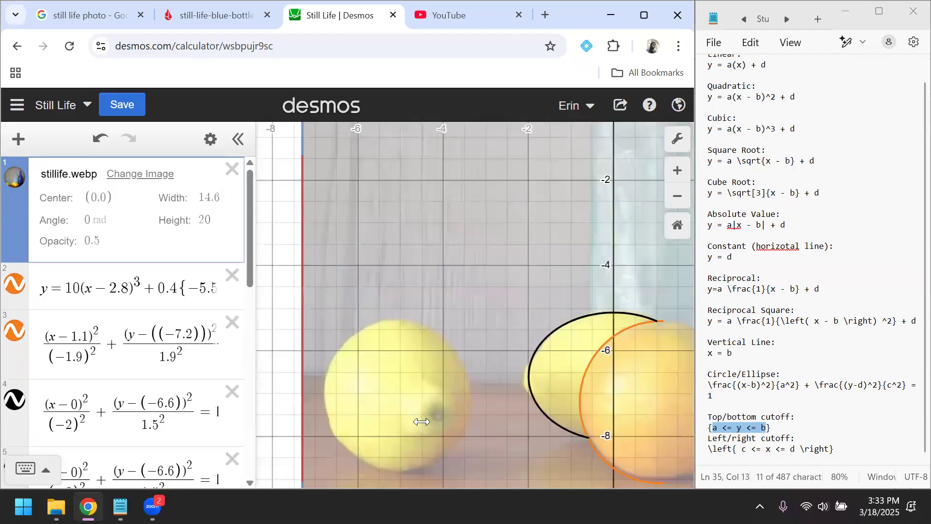
scroll(421, 422, down, 2)
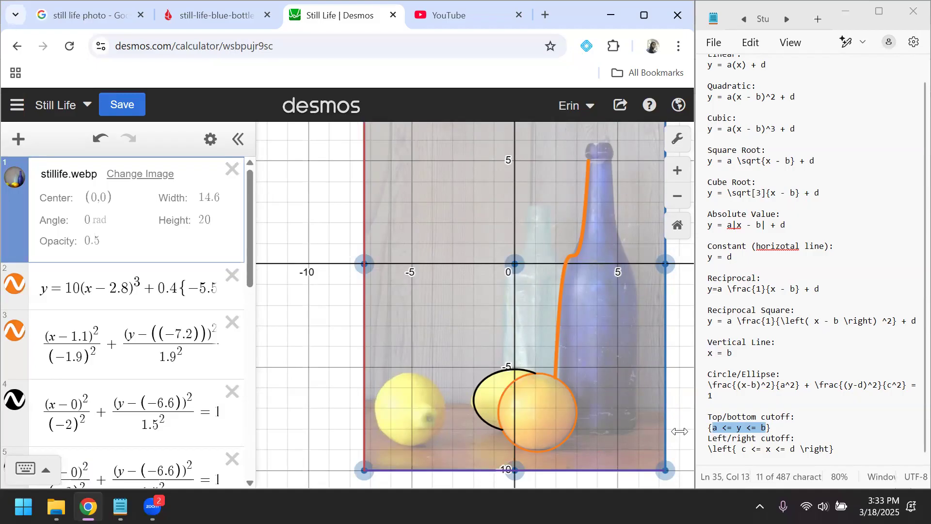
drag(681, 370, 665, 371)
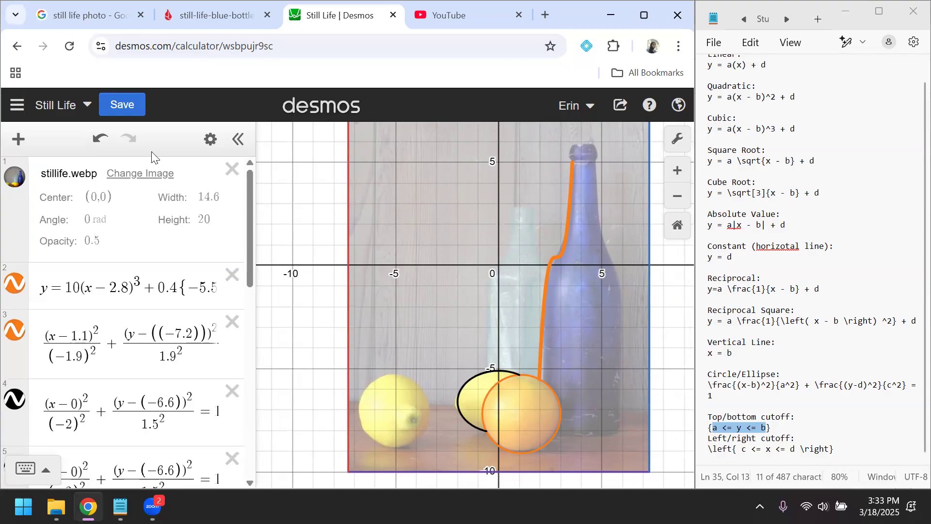
scroll(195, 322, down, 10)
click(195, 321)
key(Return)
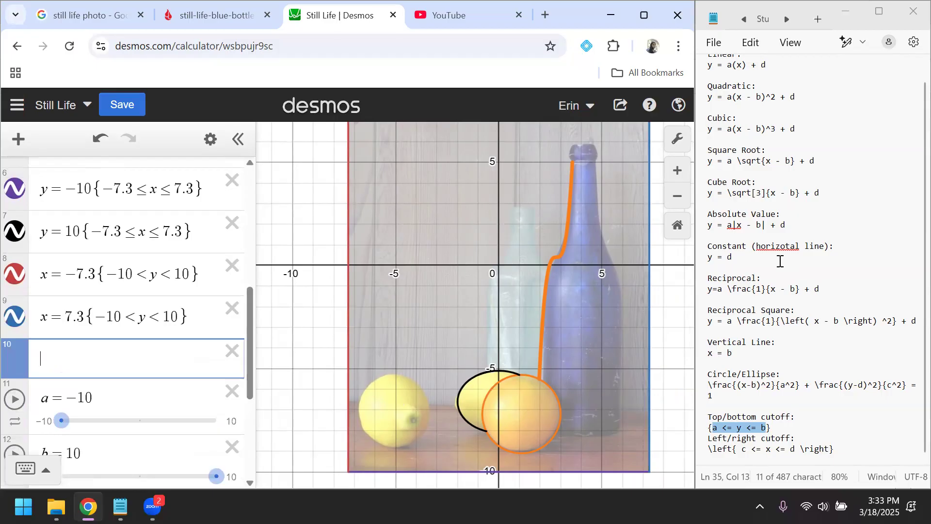
click(741, 257)
drag(741, 258, 706, 257)
key(ctrl+c)
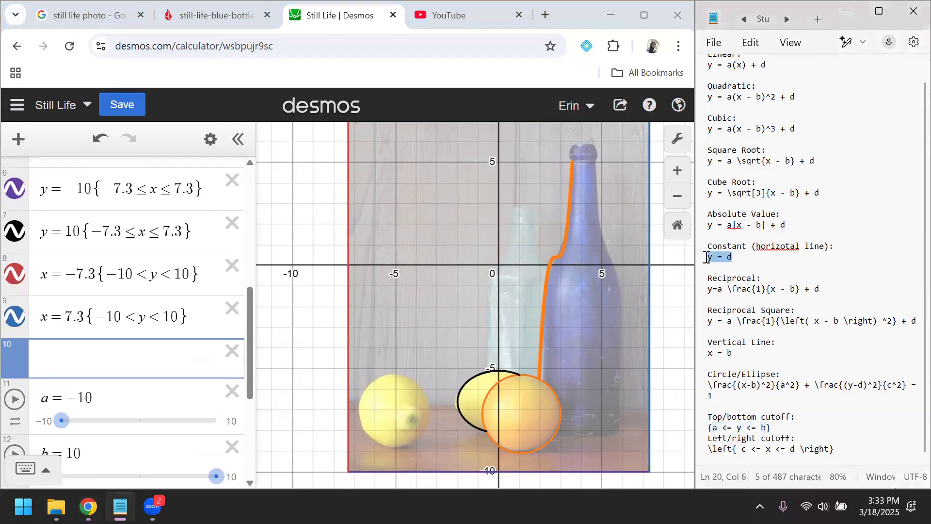
click(83, 374)
key(ctrl+v)
scroll(136, 381, down, 3)
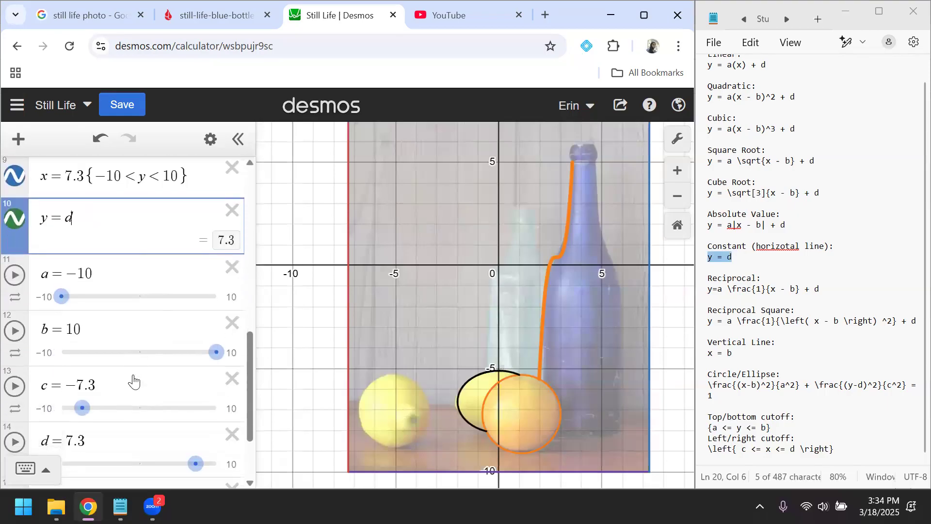
Step: Lower slider d to −6.6 so the horizontal line y = d meets the table's back edge beside the lemon
drag(198, 466, 87, 444)
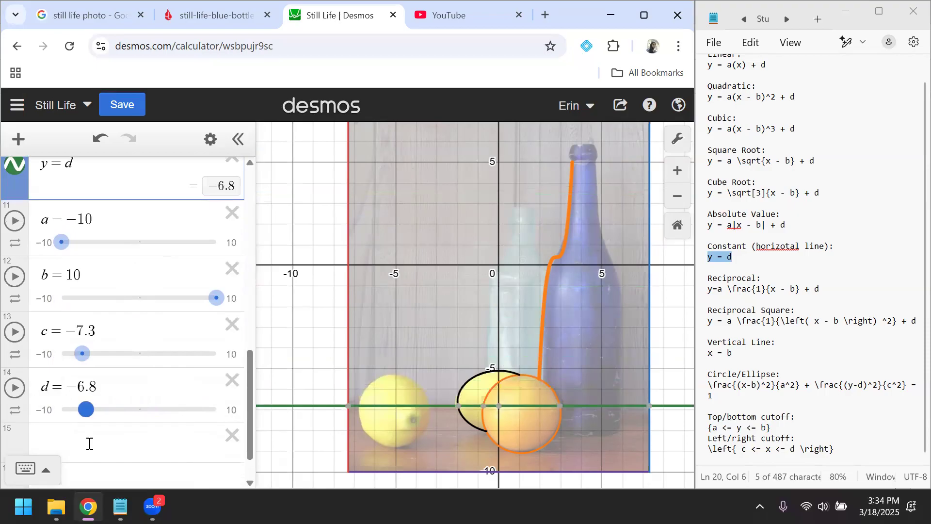
click(88, 446)
drag(83, 410, 85, 411)
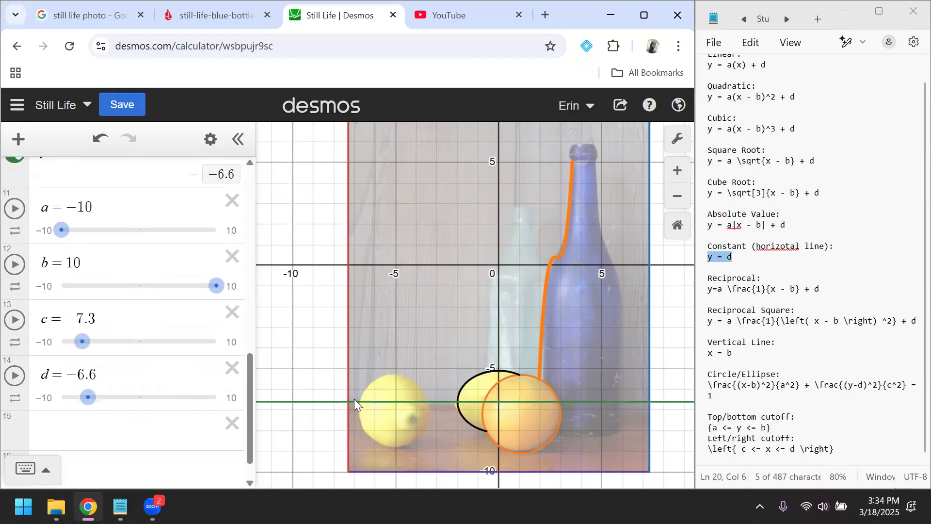
scroll(351, 403, up, 10)
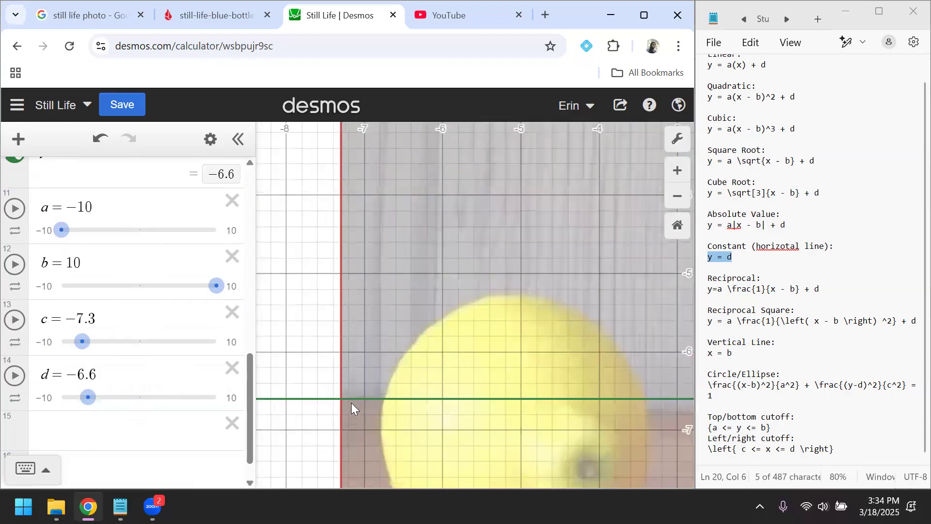
scroll(382, 390, down, 10)
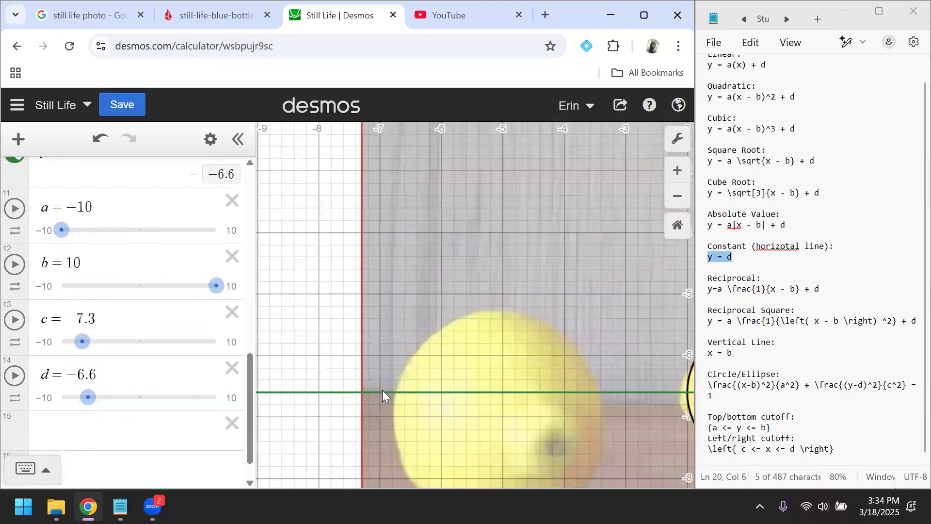
scroll(382, 390, down, 5)
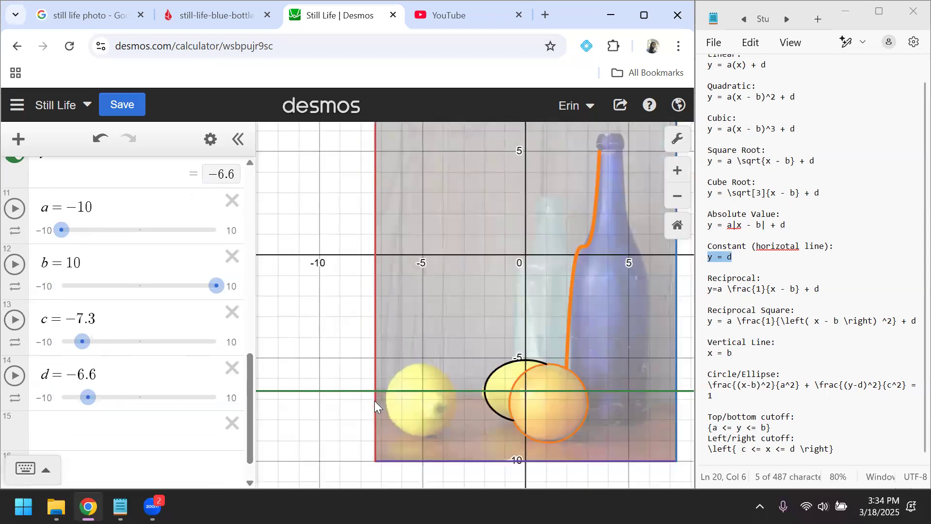
scroll(346, 400, up, 3)
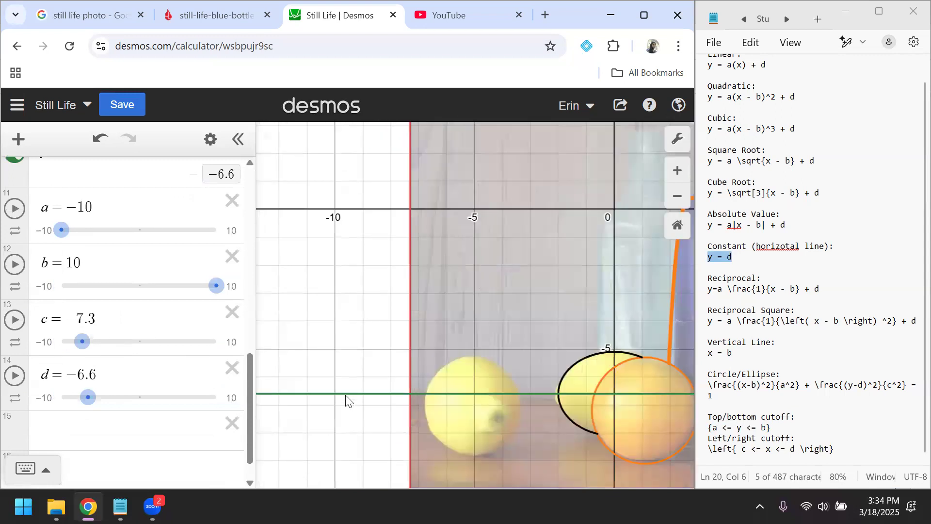
scroll(346, 401, down, 1)
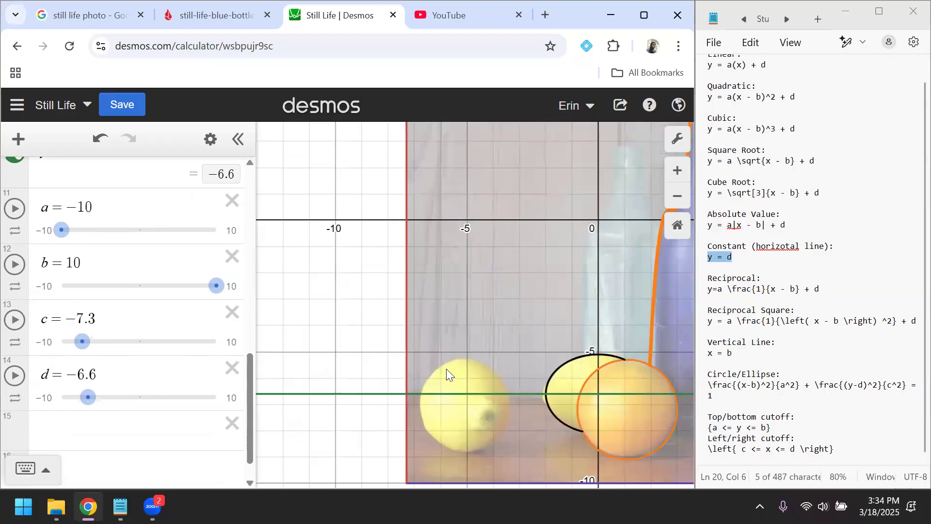
drag(334, 437, 279, 427)
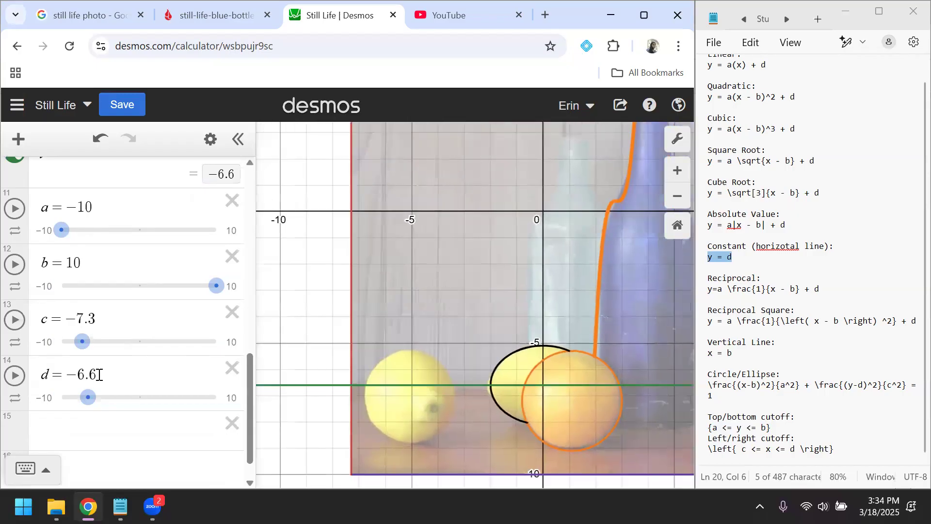
Step: Replace d with −6.6 in the y = d equation
click(97, 377)
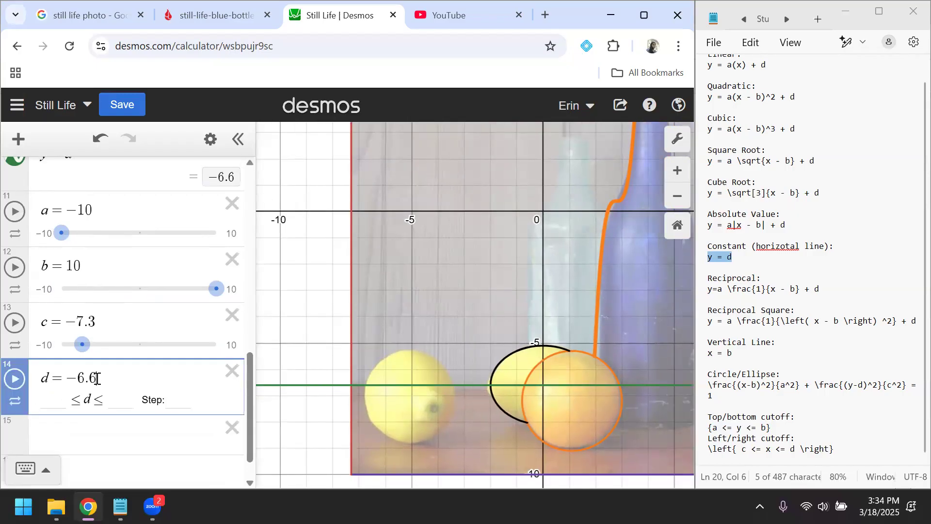
drag(97, 377, 68, 387)
scroll(108, 316, up, 3)
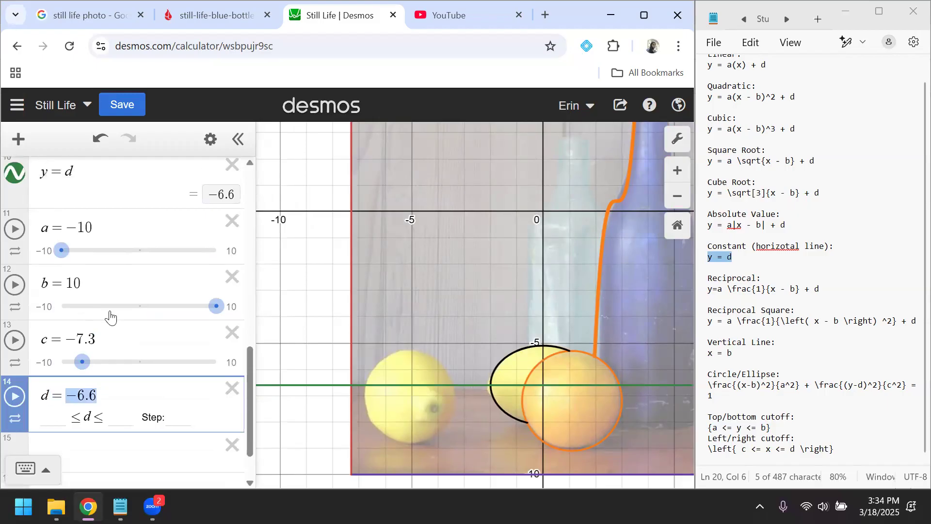
click(93, 261)
key(BackSpace)
text(-6.6)
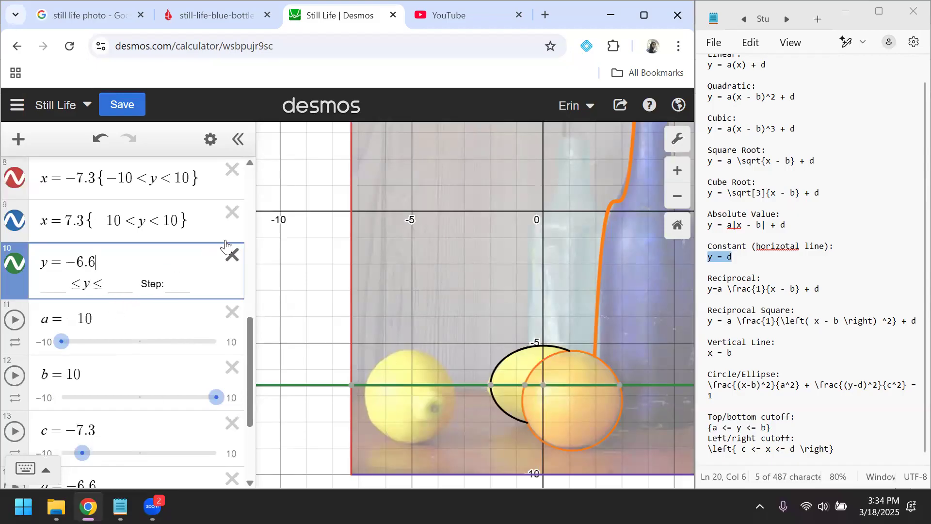
Step: Add the domain restriction {a ≤ x ≤ b} to the y = −6.6 line
text({a<=)
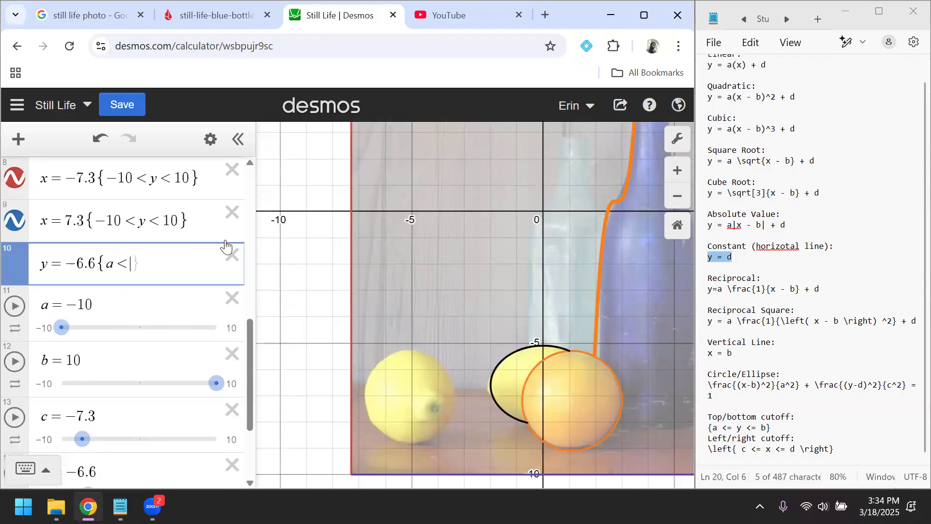
text(x<=)
text(b)
key(Right)
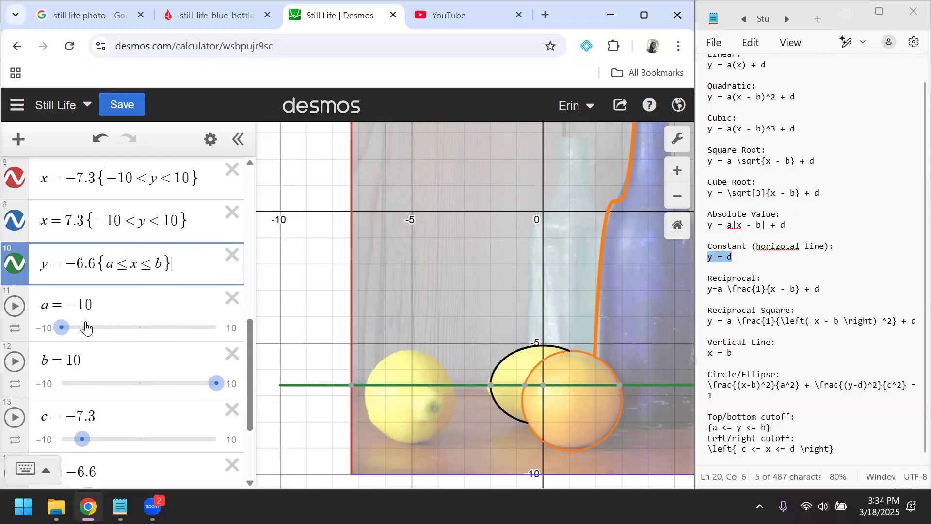
Step: Set slider a to −7.3 and slider b to −6.8 so the line spans from the photo's border to the lemon
drag(64, 329, 85, 330)
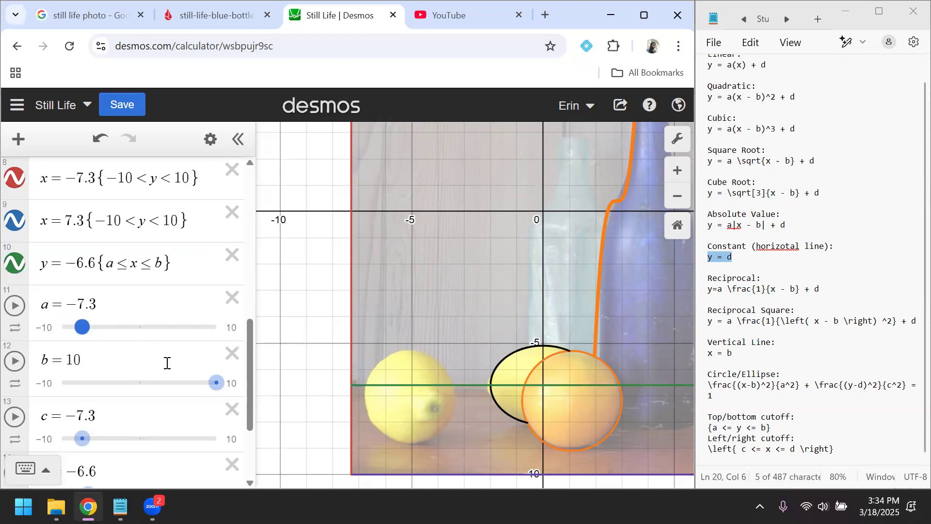
drag(214, 385, 88, 388)
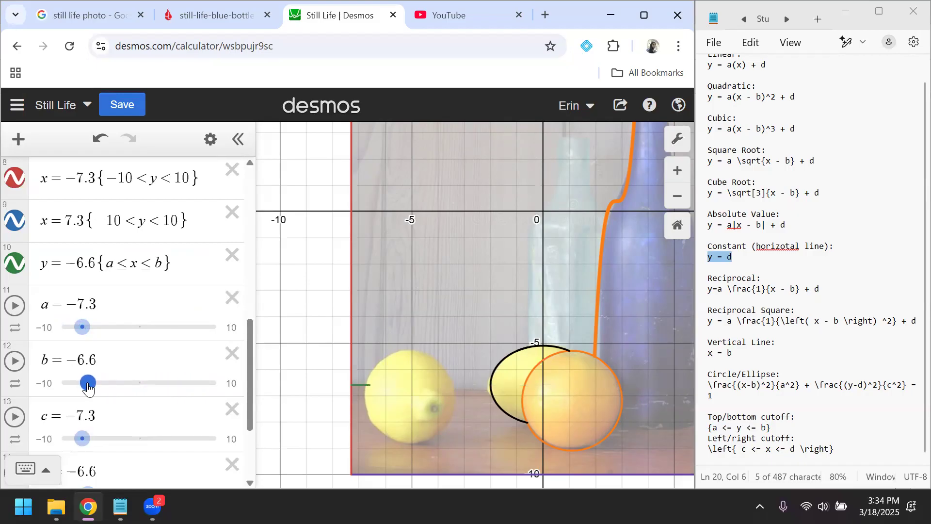
drag(89, 387, 70, 362)
Step: Replace a and b in the y = −6.6 line's restriction with their values, giving {−7.3 ≤ x ≤ −6.8}
key(ctrl+c)
click(97, 360)
double_click(162, 263)
key(ctrl+v)
drag(106, 304, 66, 308)
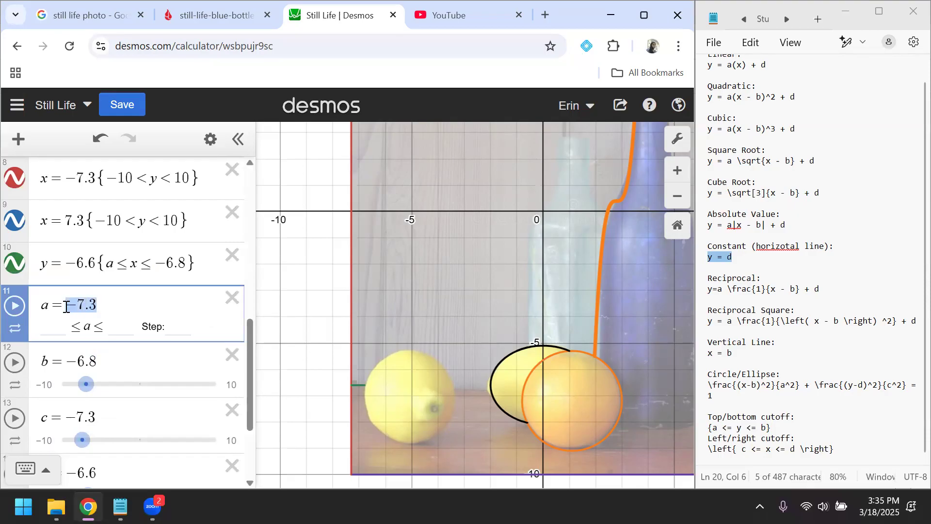
key(ctrl+c)
double_click(110, 262)
key(ctrl+v)
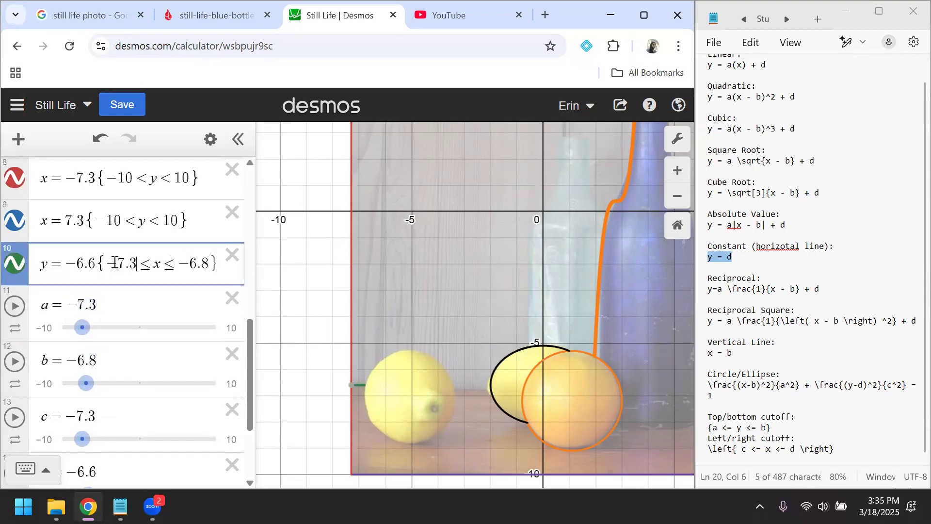
click(291, 391)
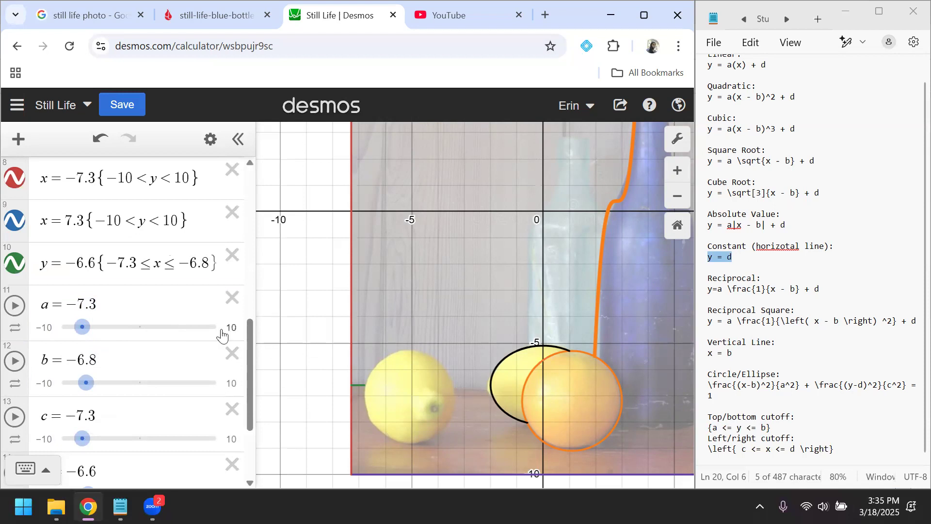
Step: Copy the linear formula y = a(x) + d from the Notepad notes to a new Desmos row below the y = −6.6 line
drag(315, 348, 331, 317)
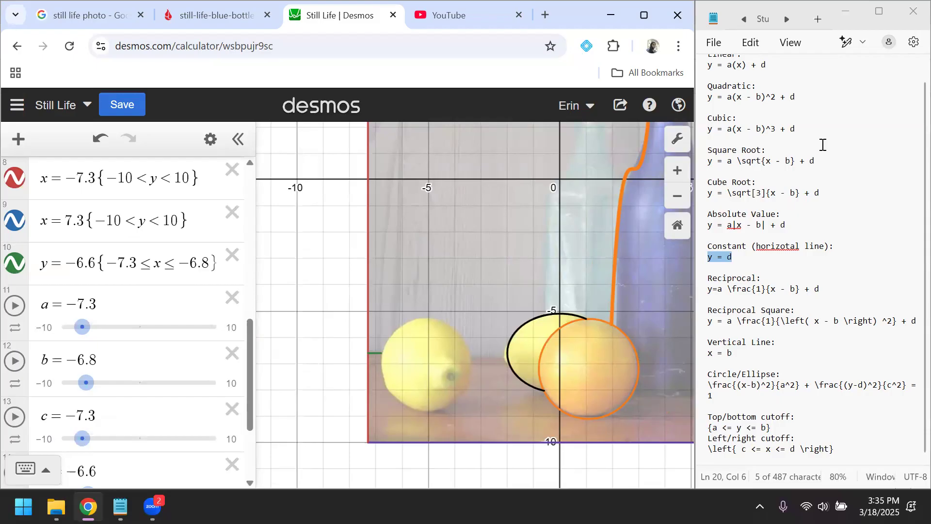
click(846, 161)
scroll(847, 161, up, 1)
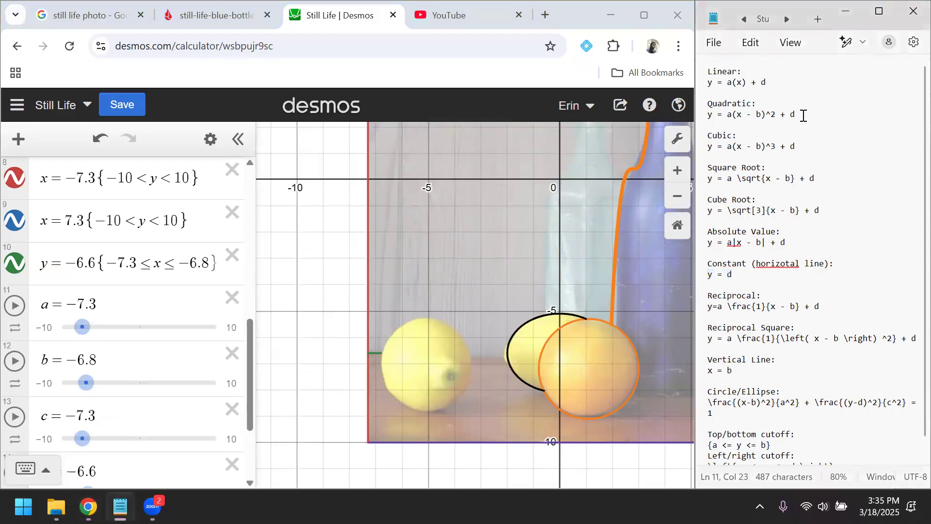
drag(777, 82, 706, 83)
key(ctrl+c)
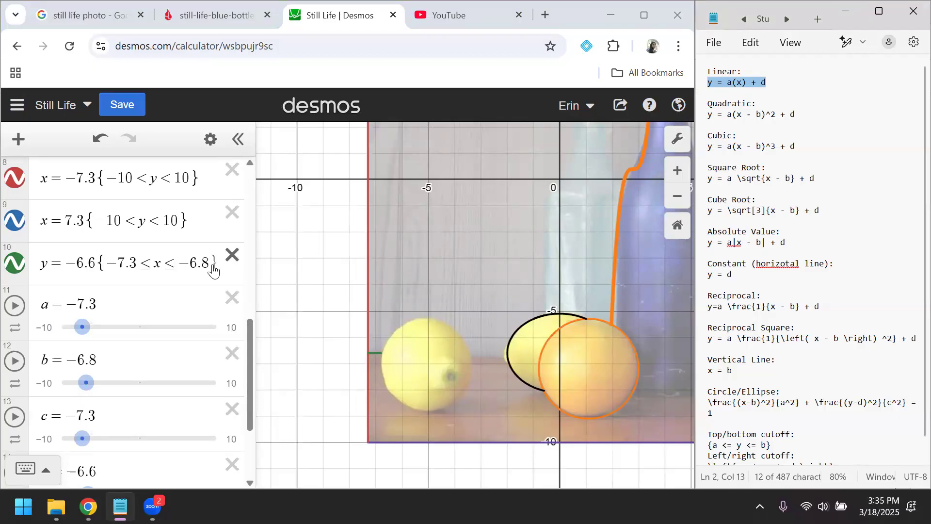
click(190, 264)
key(Return)
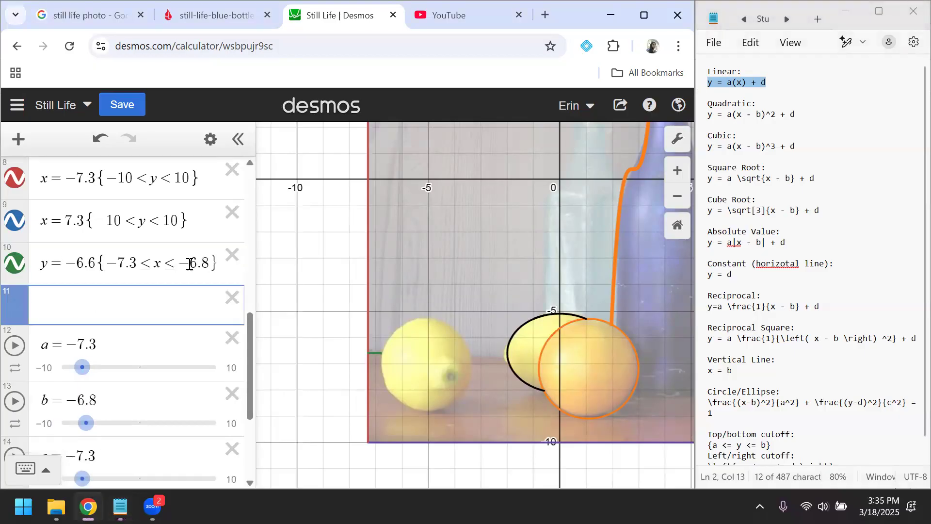
key(ctrl+v)
Step: Set slider a to −0.1 and slider d to −7 to fit the y = a(x) + d line to the table edge
scroll(158, 364, down, 2)
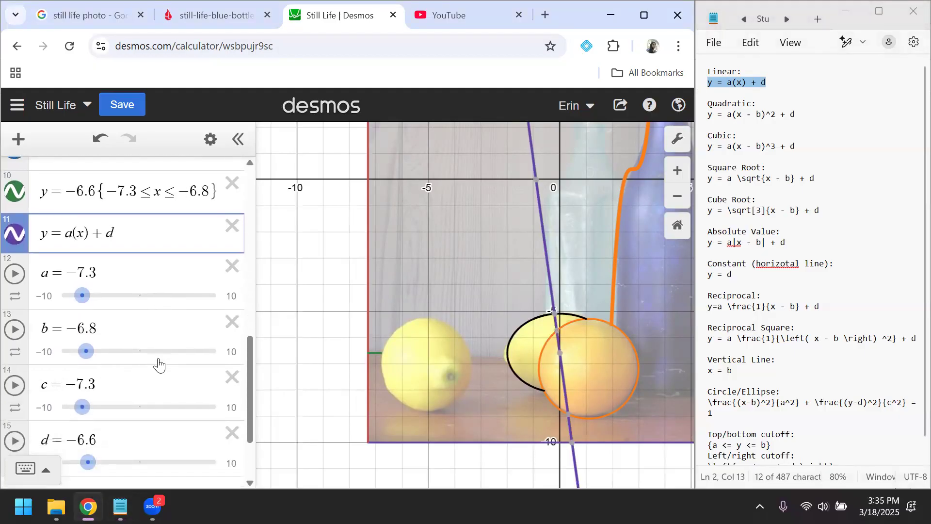
scroll(143, 327, down, 1)
drag(76, 266, 139, 265)
click(87, 429)
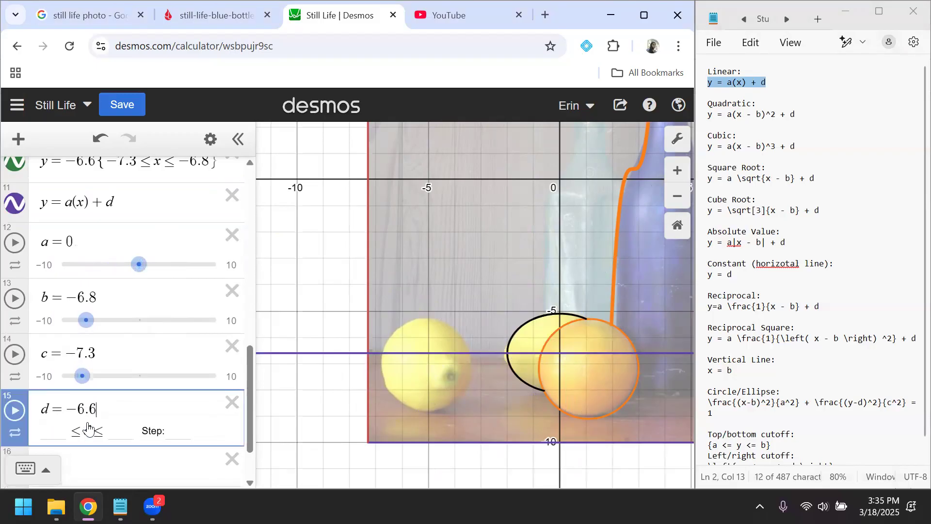
click(111, 460)
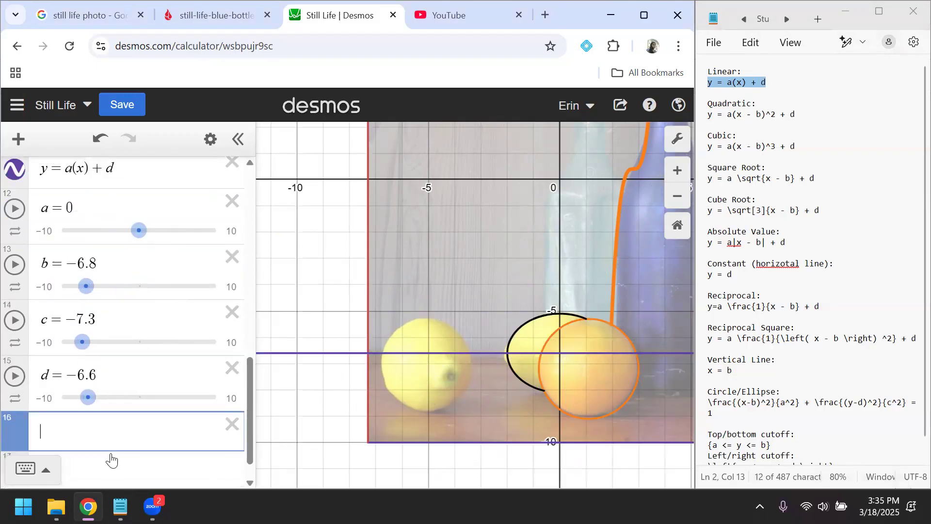
drag(90, 399, 86, 406)
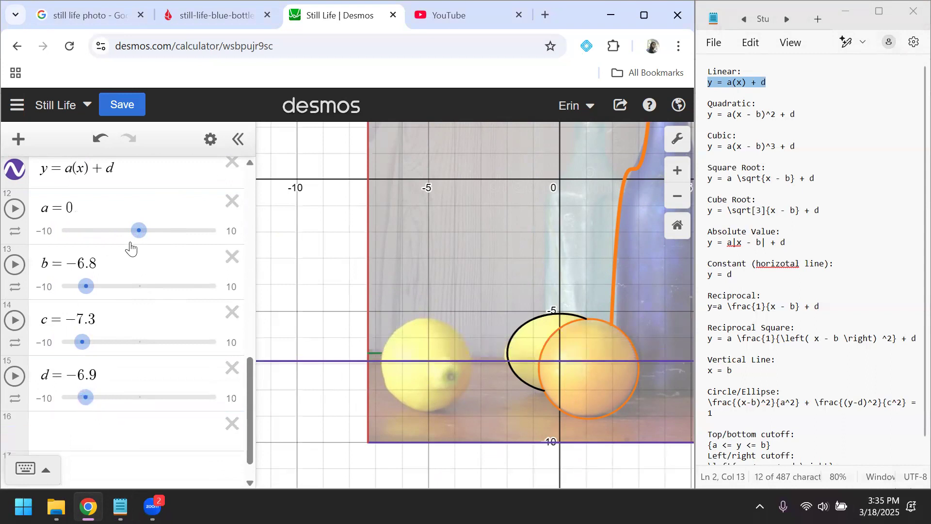
drag(139, 229, 139, 232)
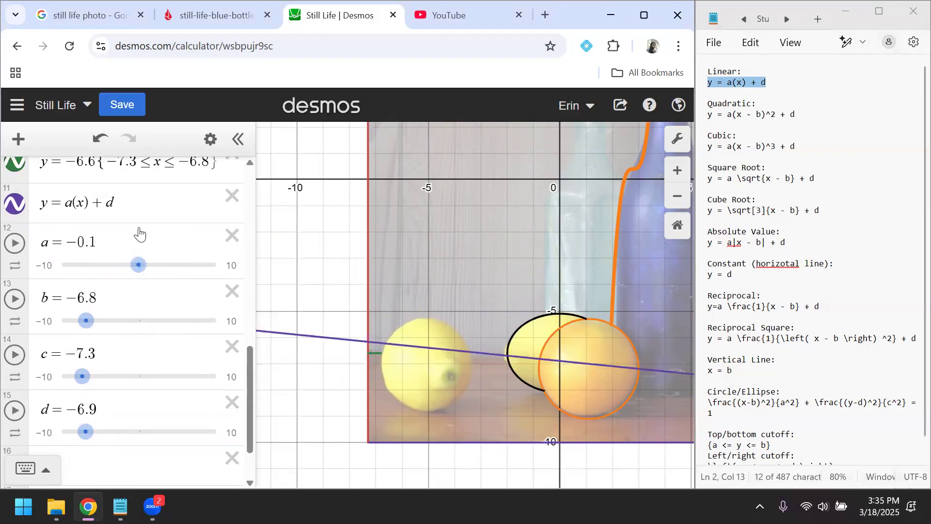
click(85, 433)
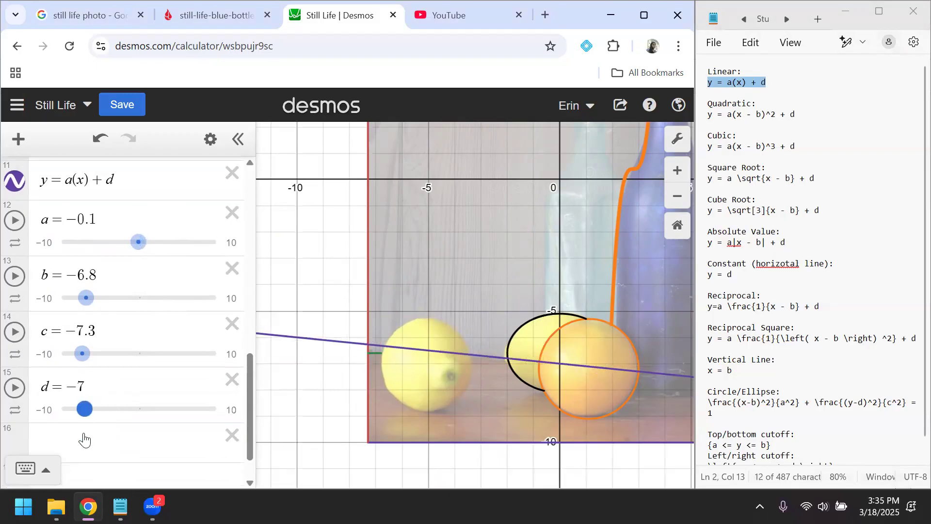
Step: Compare the sloped line with the table edge between the lemons, and fine-tune d to −7.05
scroll(375, 375, up, 5)
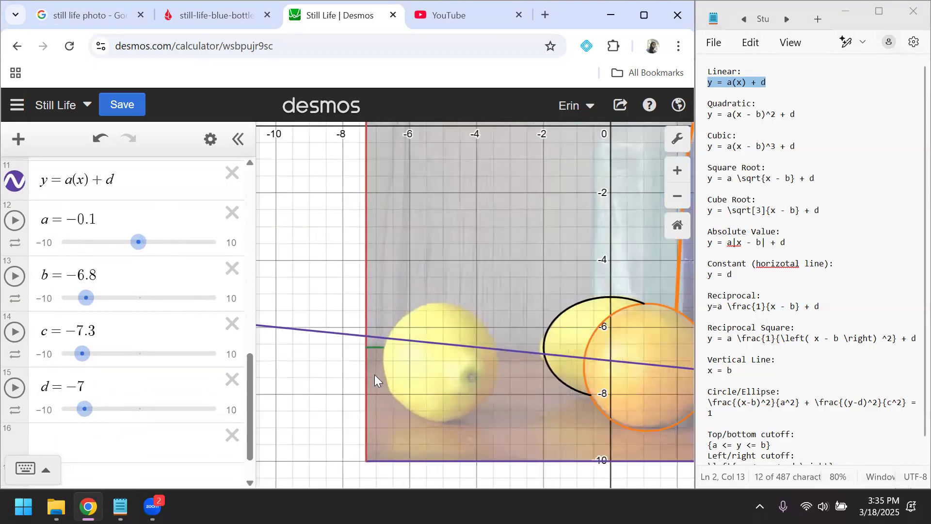
drag(569, 378, 520, 380)
scroll(480, 379, up, 4)
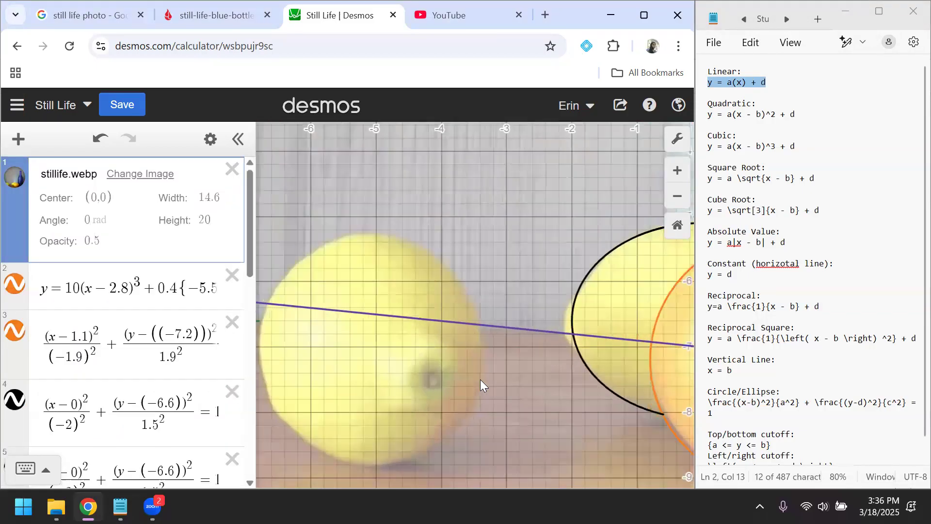
scroll(480, 380, down, 4)
scroll(148, 334, down, 10)
scroll(145, 235, up, 2)
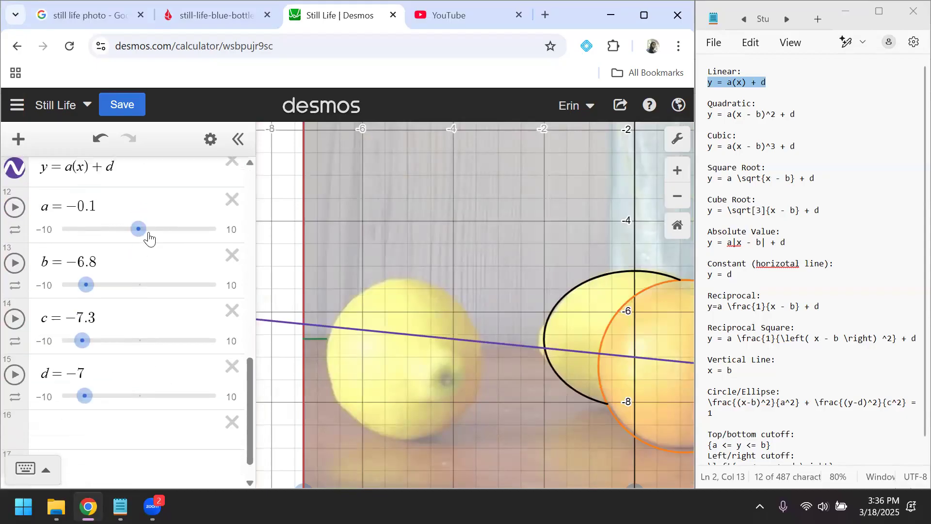
scroll(85, 436, down, 1)
click(93, 387)
text(.1)
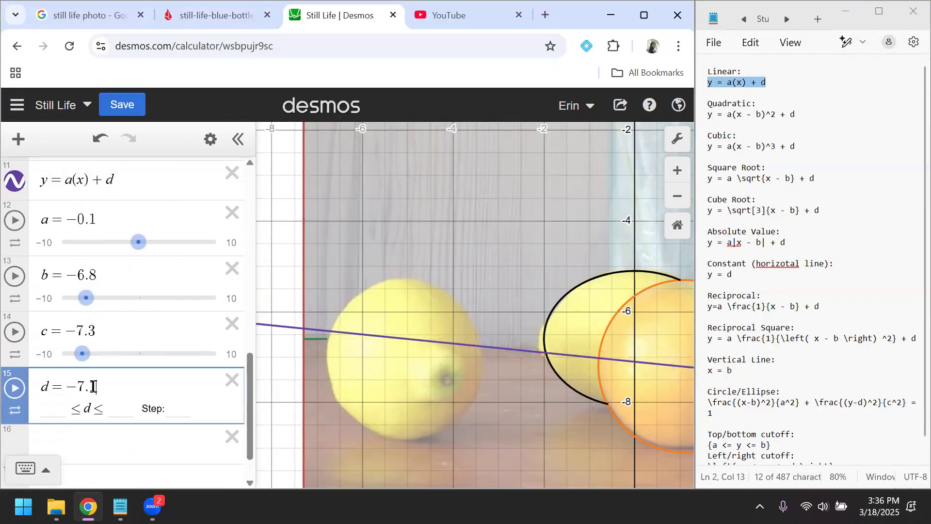
key(BackSpace)
text(0.5)
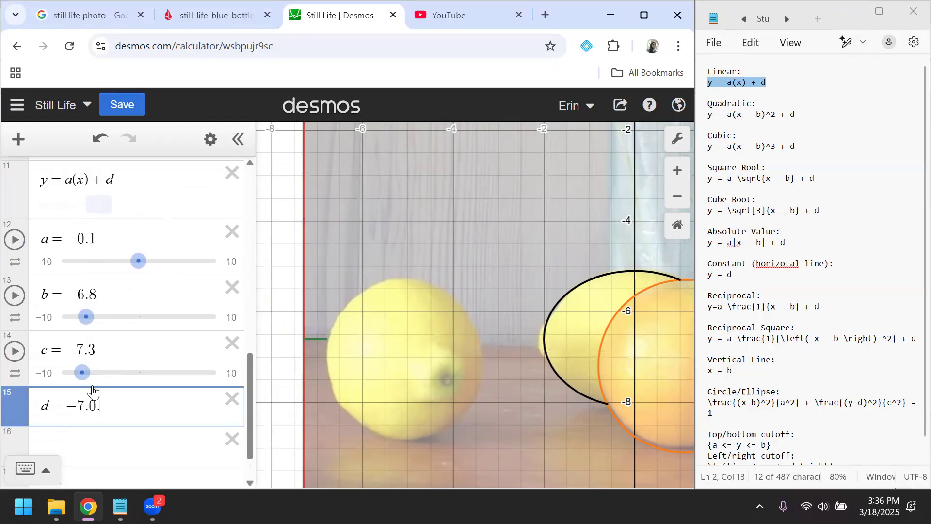
key(BackSpace)
key(BackSpace)
text(5)
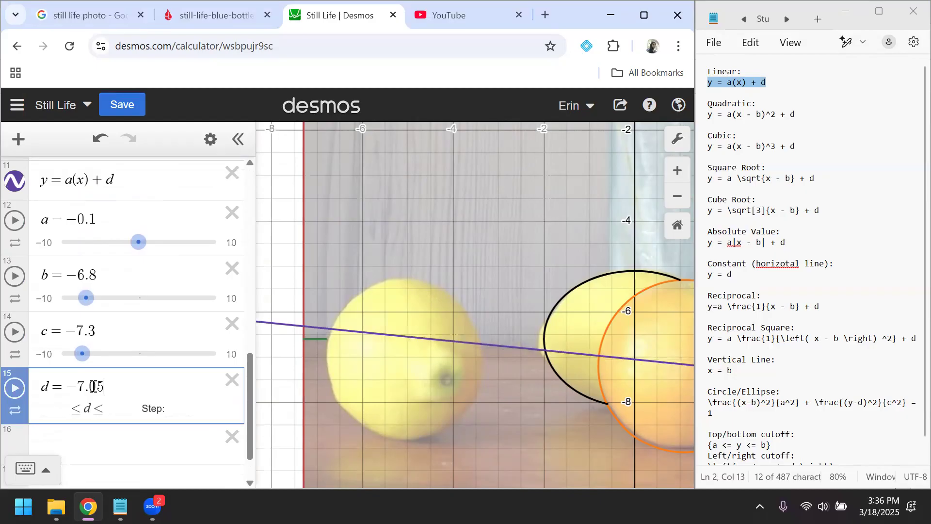
Step: Replace the parameter a in the linear equation y = a(x) + d with its slider value −0.1
scroll(90, 295, up, 1)
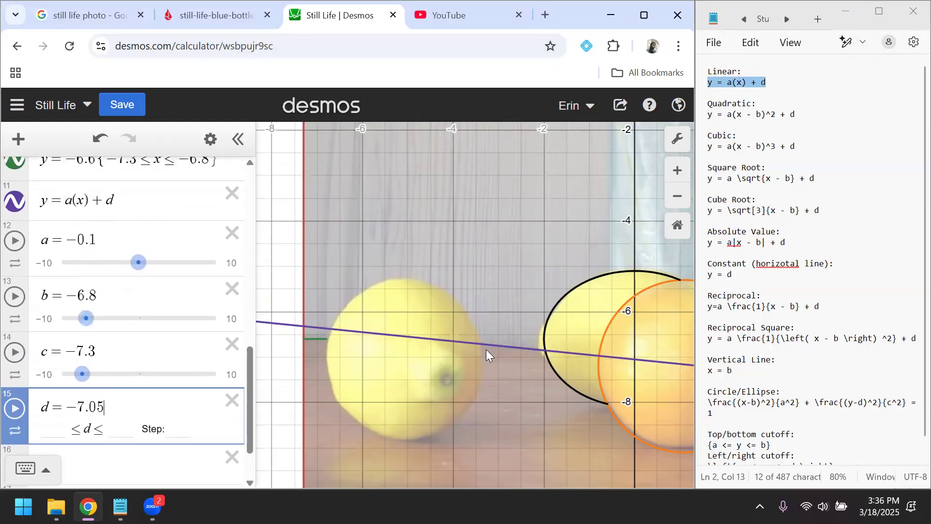
drag(98, 239, 72, 240)
key(ctrl+c)
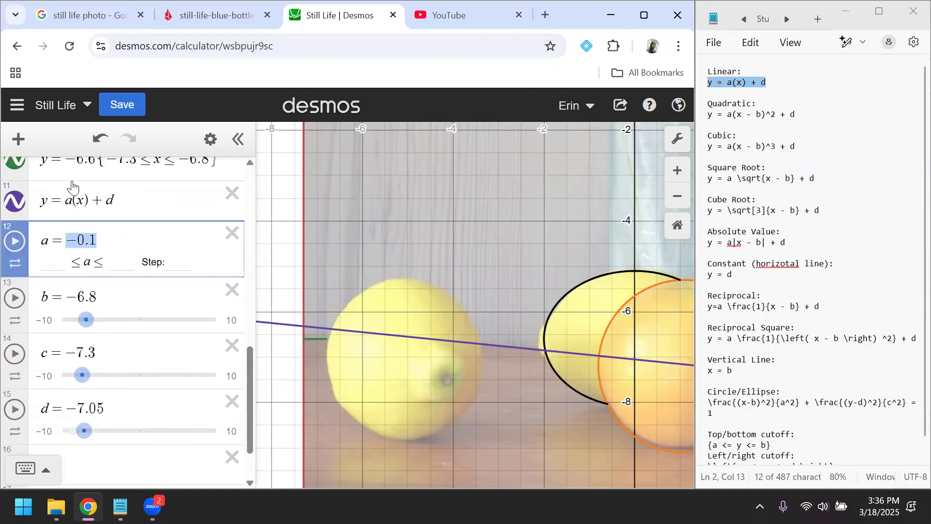
double_click(71, 200)
key(BackSpace)
key(ctrl+v)
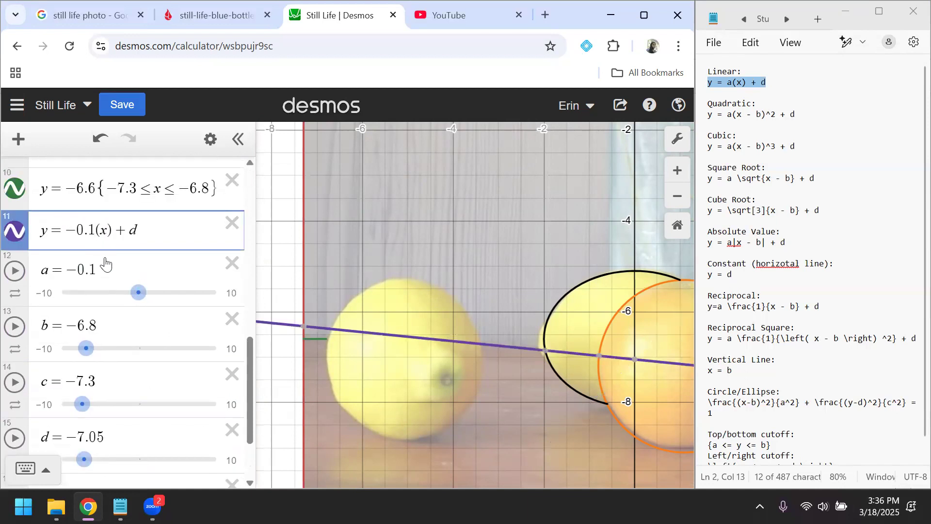
Step: Replace the parameter d in the linear equation with its slider value −7.05
drag(120, 439, 70, 431)
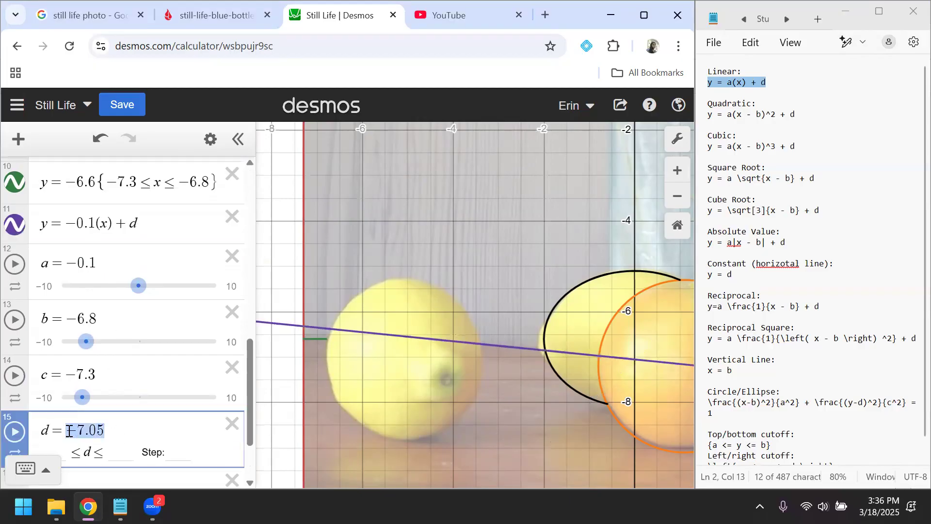
key(ctrl+c)
click(151, 228)
key(BackSpace)
key(ctrl+v)
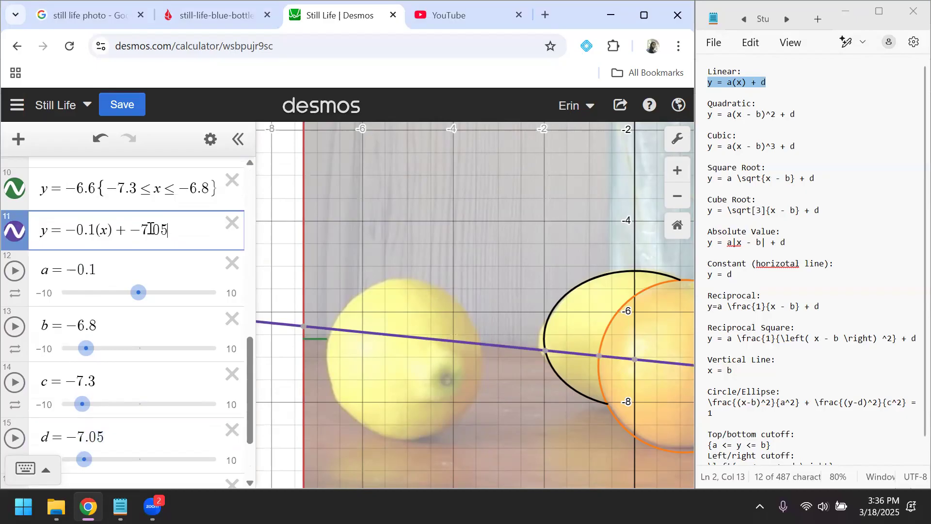
Step: Simplify the linear equation to y = −0.1x − 7.05 by removing the parentheses and the extra plus sign
click(125, 231)
key(BackSpace)
key(BackSpace)
key(Left)
key(BackSpace)
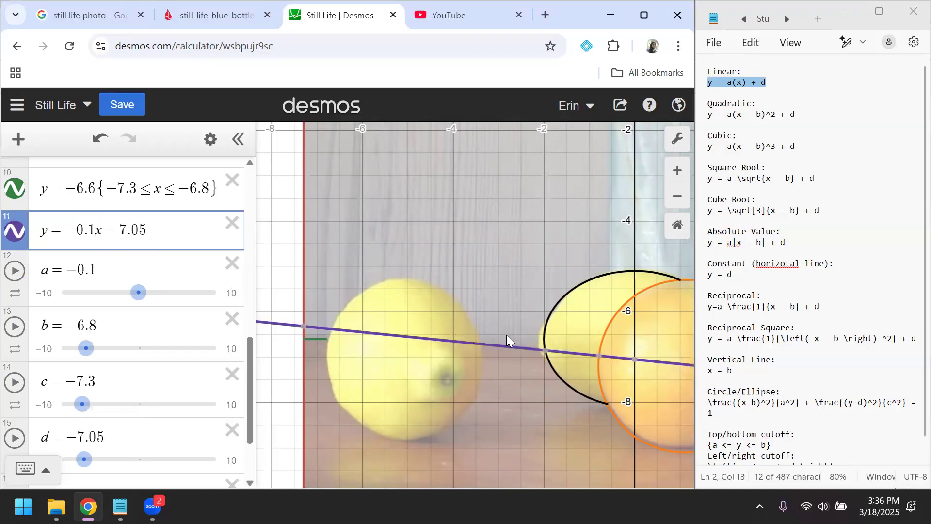
Step: Examine where the purple line meets the left lemon's edge and the black ellipse, reading the intersection coordinates
click(531, 369)
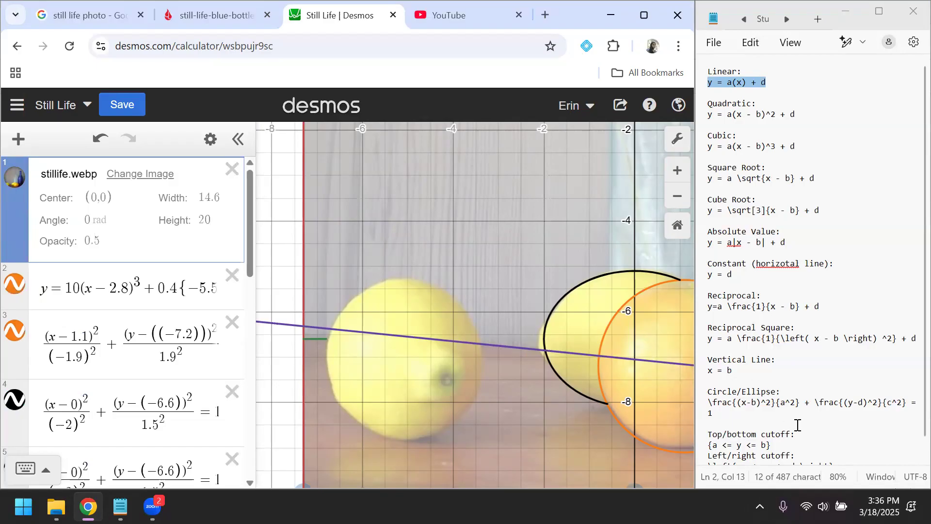
scroll(797, 425, down, 1)
scroll(180, 324, down, 3)
scroll(180, 324, down, 5)
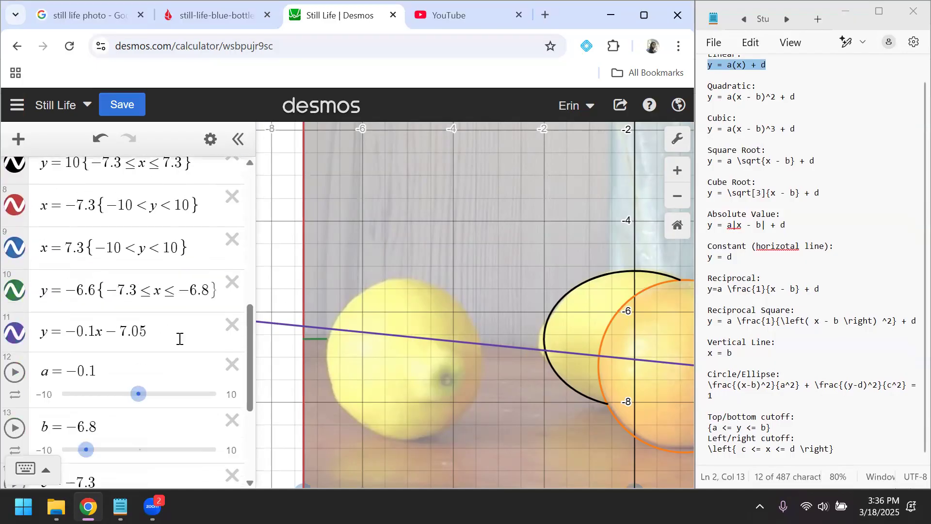
scroll(179, 338, down, 2)
click(167, 224)
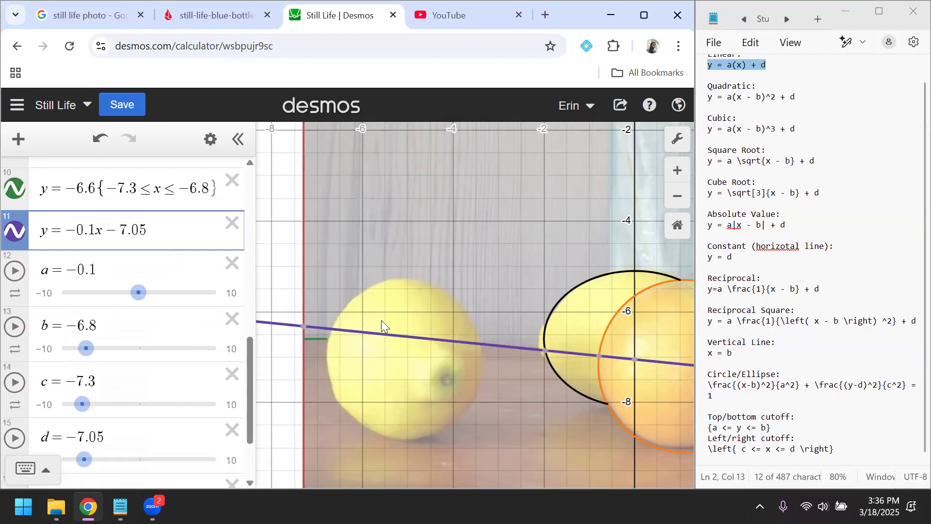
click(478, 344)
click(546, 351)
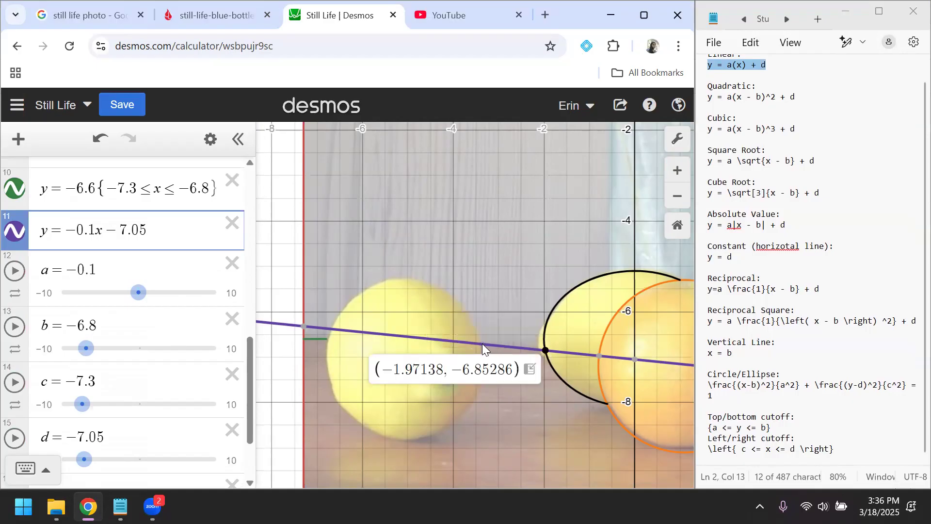
Step: Add the domain restriction {a ≤ x ≤ b} to the equation y = −0.1x − 7.05
click(165, 229)
text({)
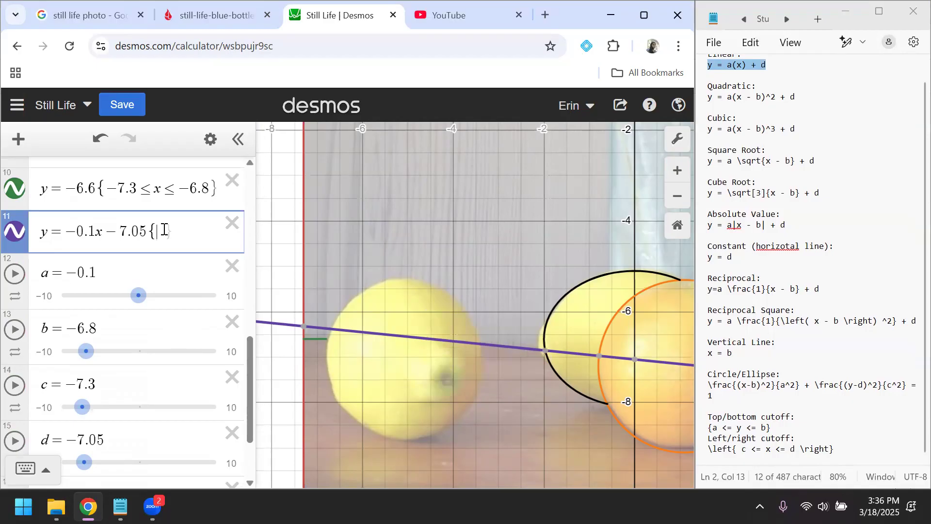
text(a<)
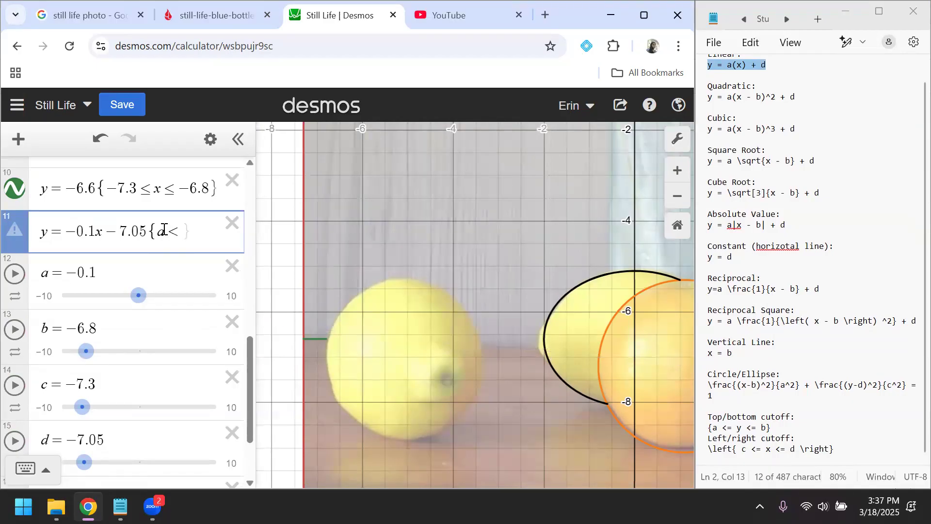
text(=x<=b)
key(Right)
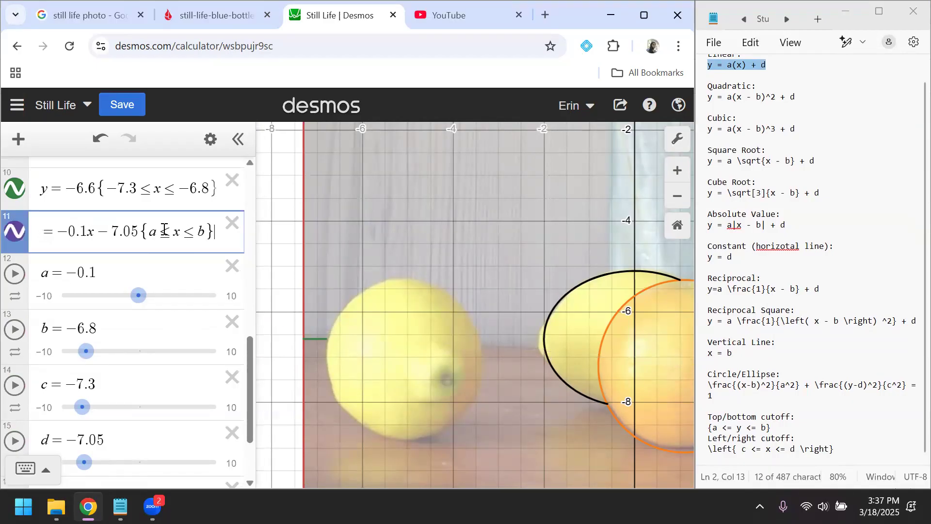
Step: Adjust slider a to −3.4 and slider b to −2 so the line spans the gap between the left lemon and the black ellipse
drag(86, 351, 183, 354)
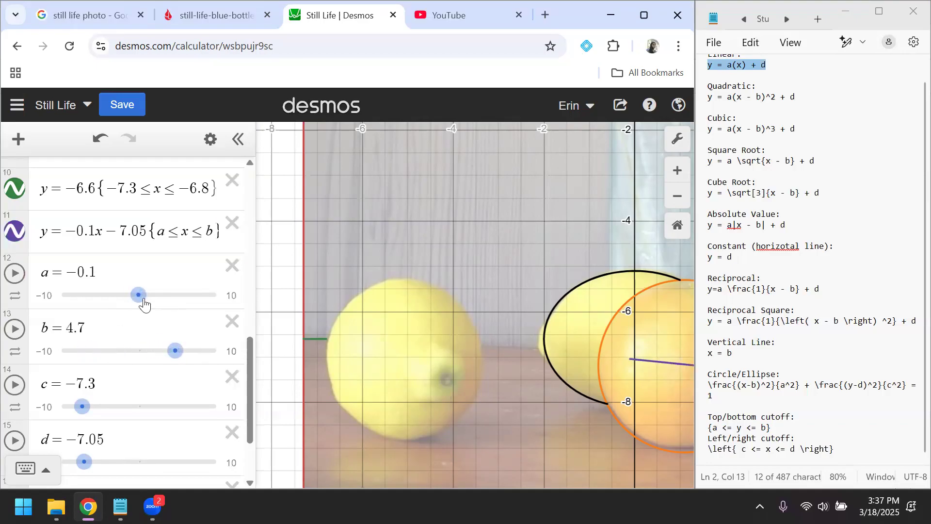
drag(139, 295, 114, 297)
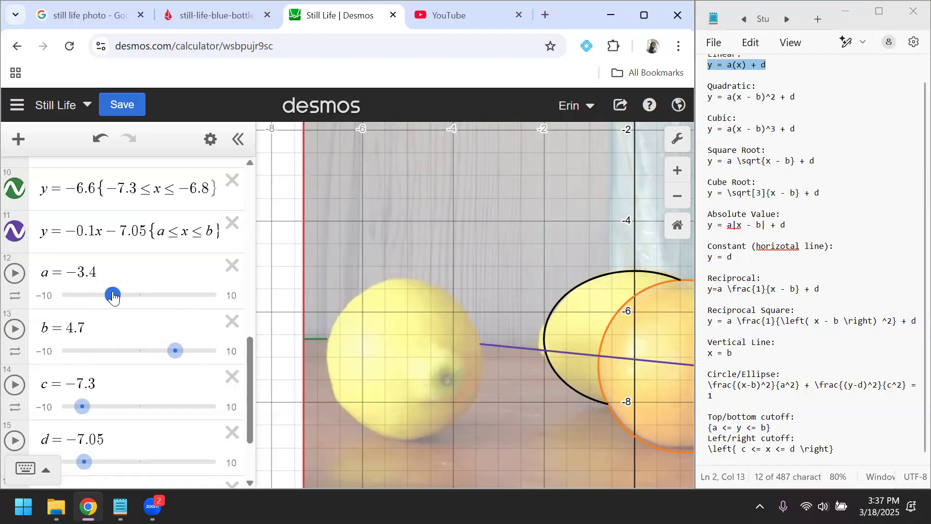
drag(167, 358, 115, 355)
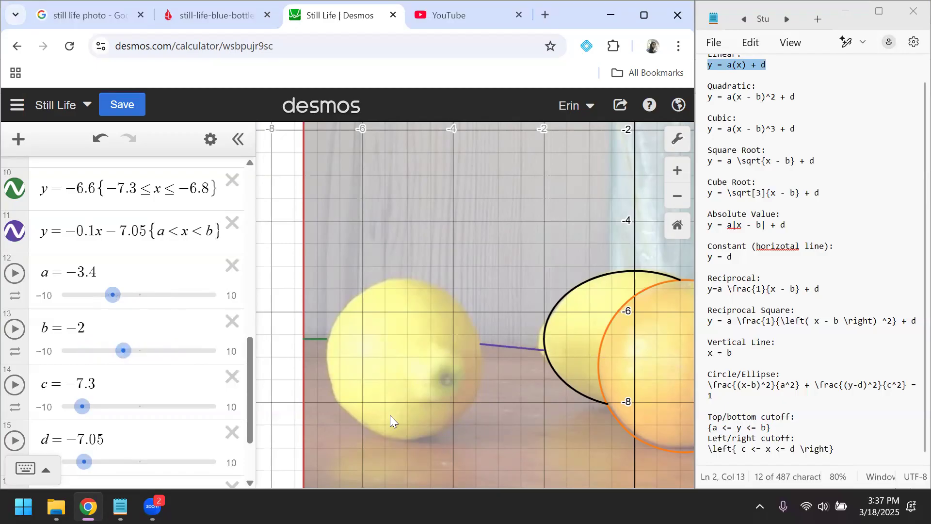
click(495, 415)
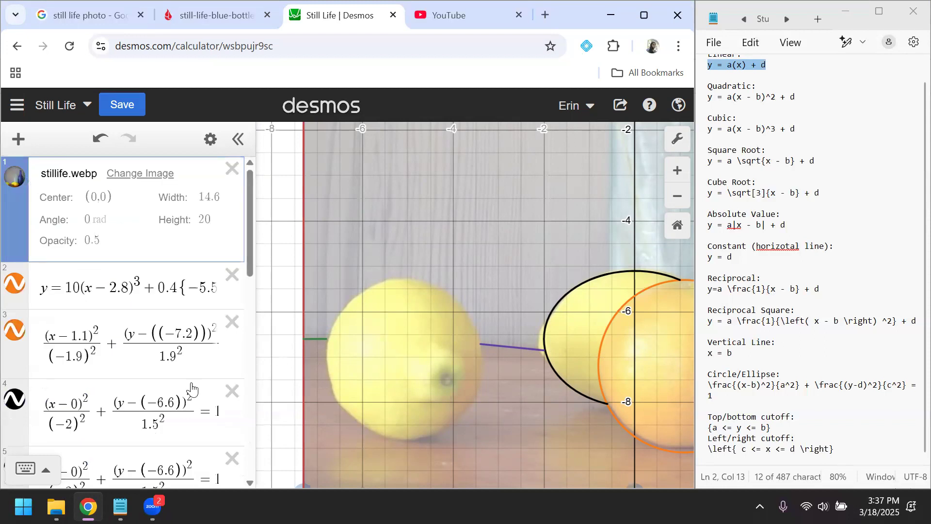
Step: Replace the lower limit a in the purple line's domain restriction with −3.4
scroll(191, 381, down, 10)
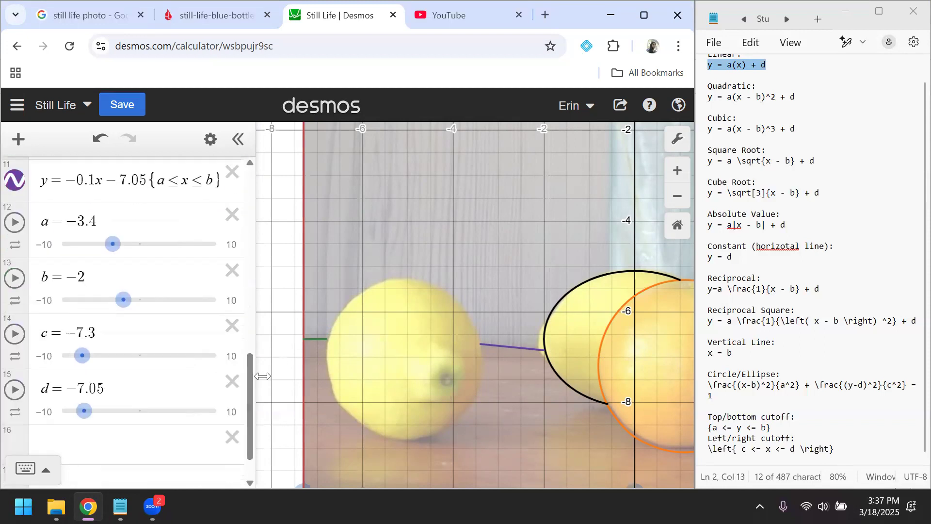
scroll(171, 323, up, 2)
scroll(170, 323, up, 1)
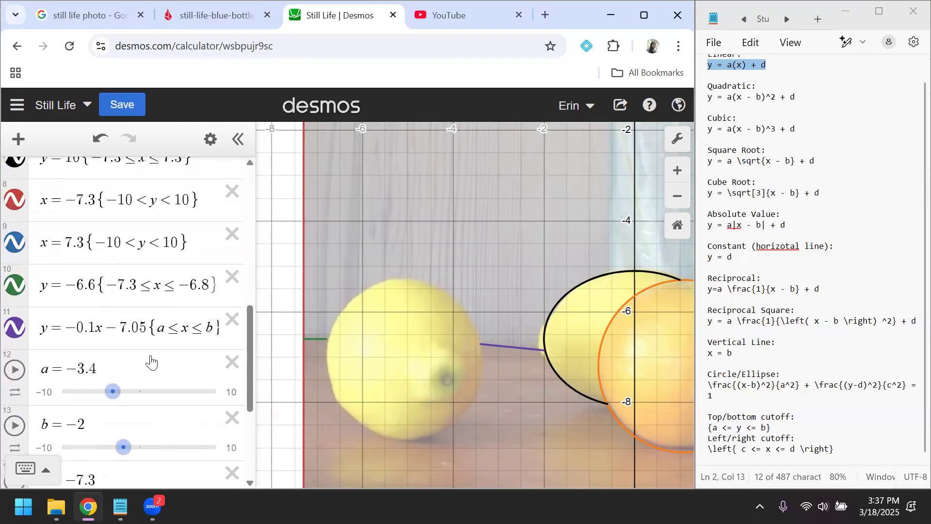
click(108, 369)
drag(108, 370, 72, 372)
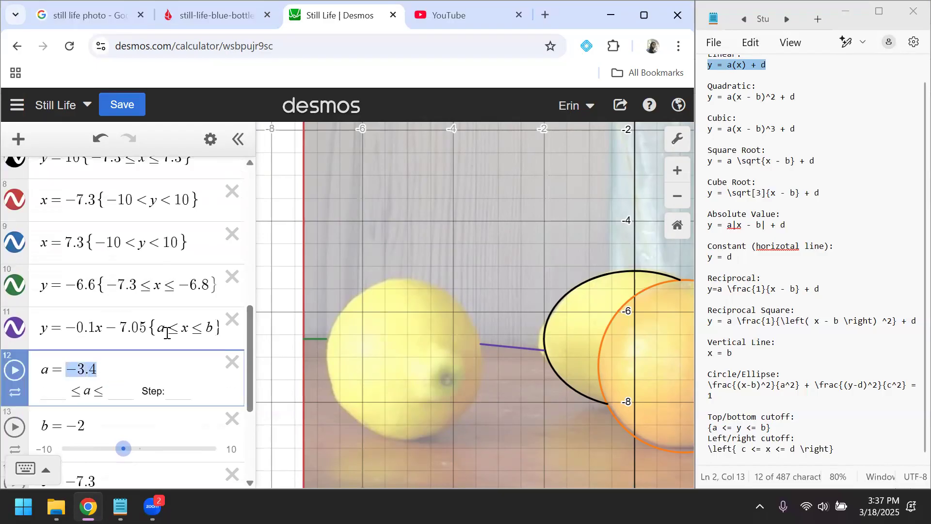
double_click(161, 328)
key(ctrl+v)
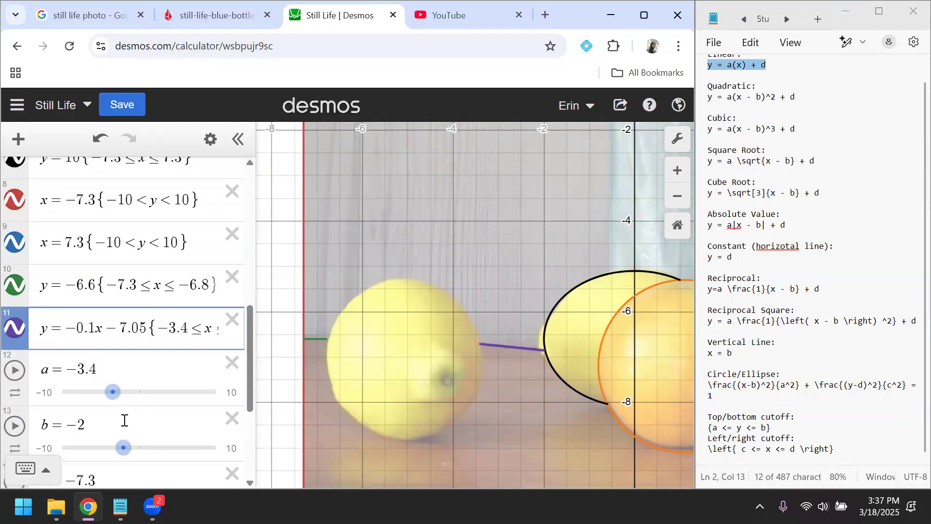
Step: Replace the upper limit b in the purple line's domain restriction with −2
drag(104, 425, 67, 426)
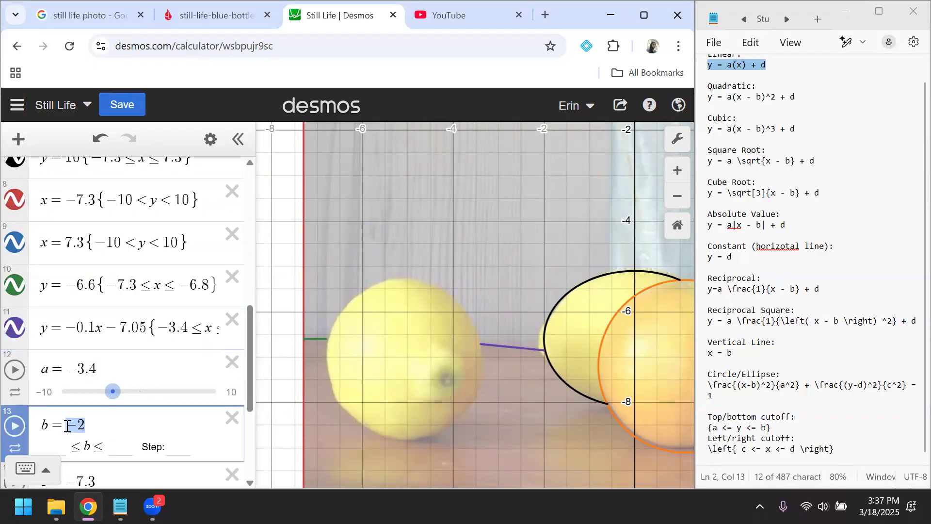
drag(180, 329, 210, 329)
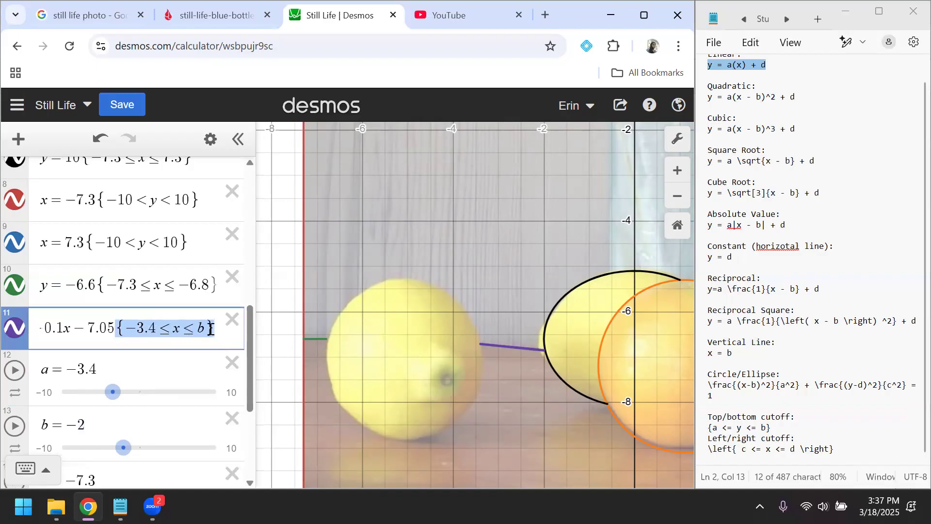
click(208, 327)
key(BackSpace)
text(-2)
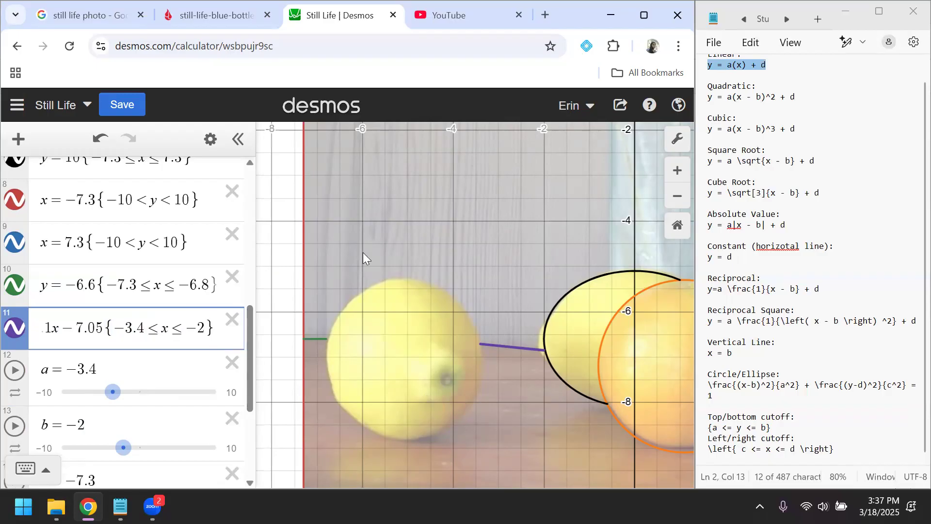
Step: Hide the still-life background image to check the whole set of drawn curves, and show it again
scroll(363, 252, down, 4)
drag(304, 263, 292, 345)
scroll(104, 271, up, 8)
click(18, 181)
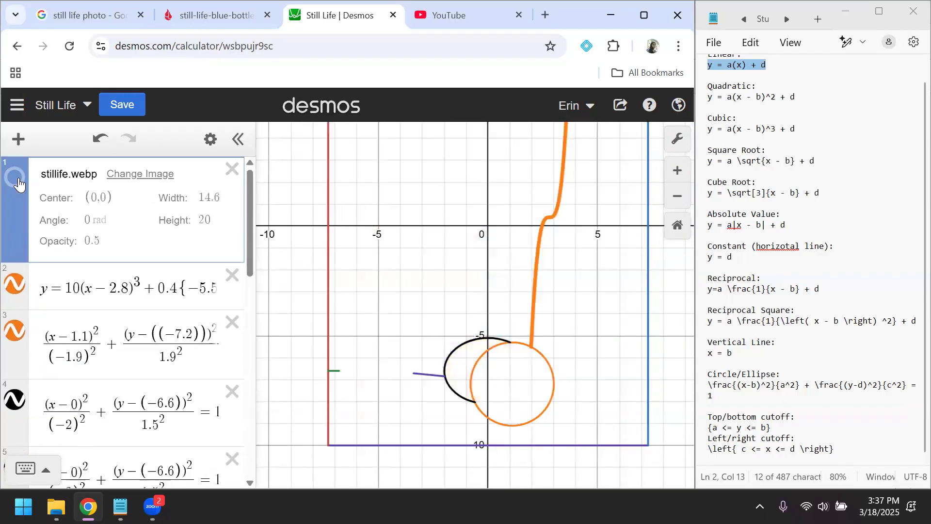
click(15, 178)
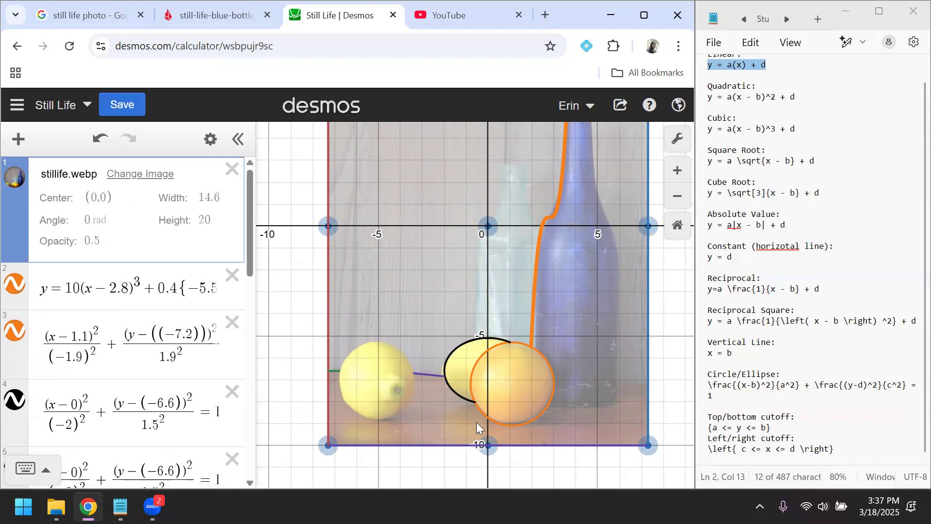
Step: Copy the Circle/Ellipse formula from the notes document
scroll(170, 277, down, 12)
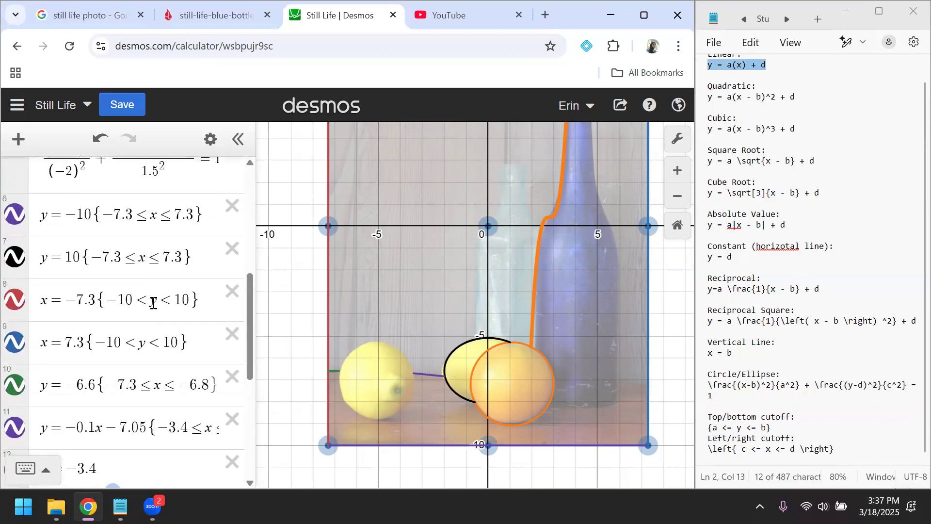
scroll(153, 308, up, 3)
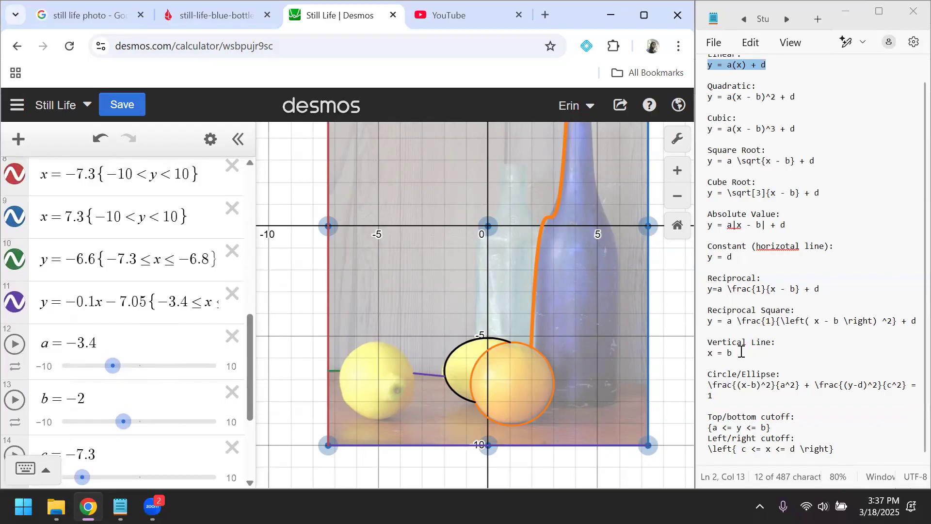
triple_click(737, 393)
key(ctrl+c)
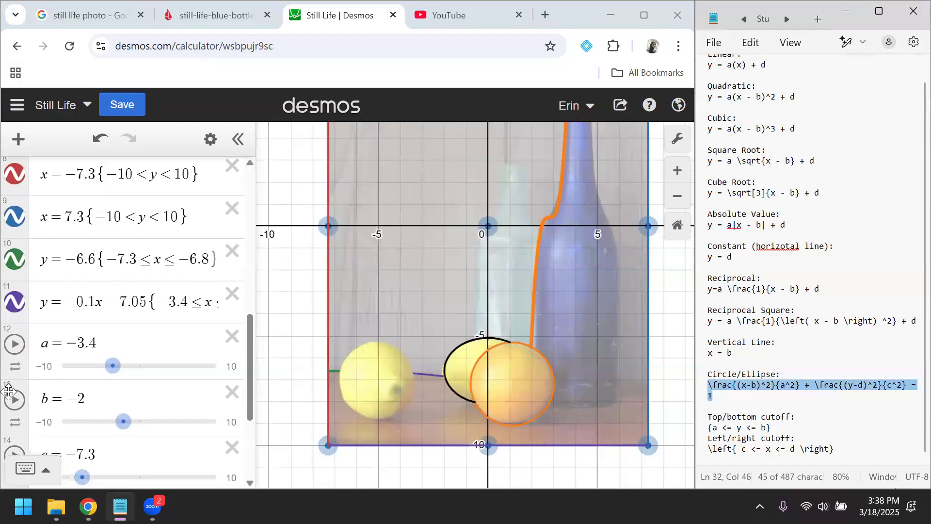
Step: Add a new expression below y = −0.1x − 7.05 and paste the ellipse formula (x−b)²/a² + (y−d)²/c² = 1 into it
scroll(130, 297, down, 1)
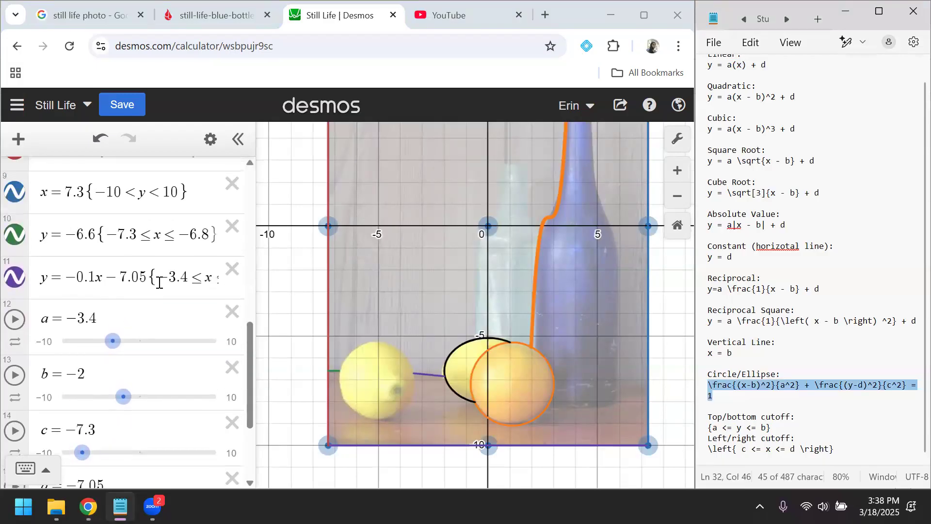
click(156, 276)
scroll(171, 290, down, 1)
scroll(170, 290, up, 1)
key(Right)
key(Right)
key(Right)
key(Right)
key(Right)
key(Right)
key(Right)
key(Right)
key(Right)
key(Right)
key(Return)
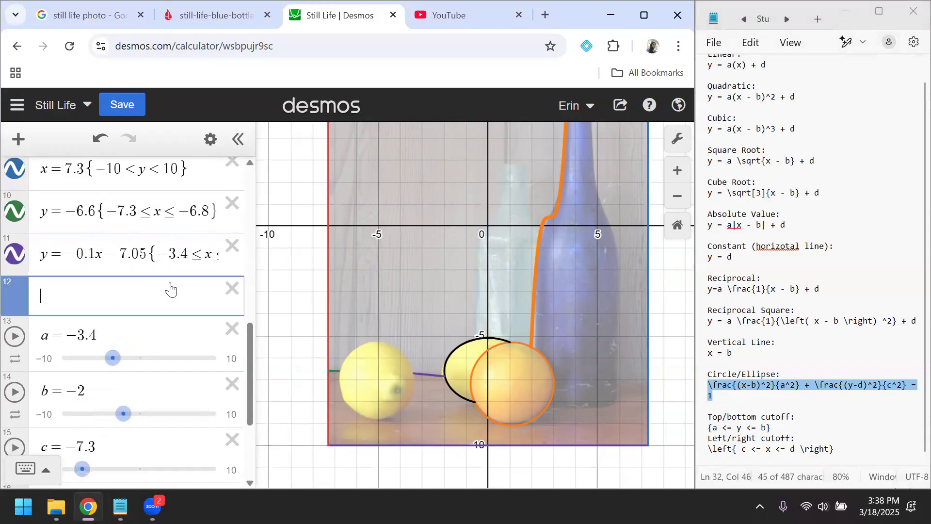
key(ctrl+v)
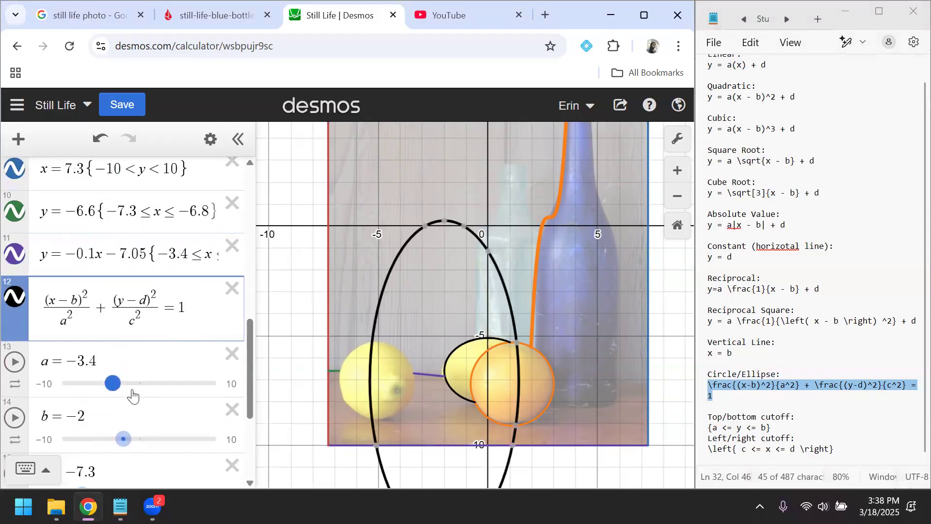
Step: Move the new ellipse's centre towards the left lemon by adjusting slider b to −5.3 and slider d to −6.7
scroll(126, 391, down, 3)
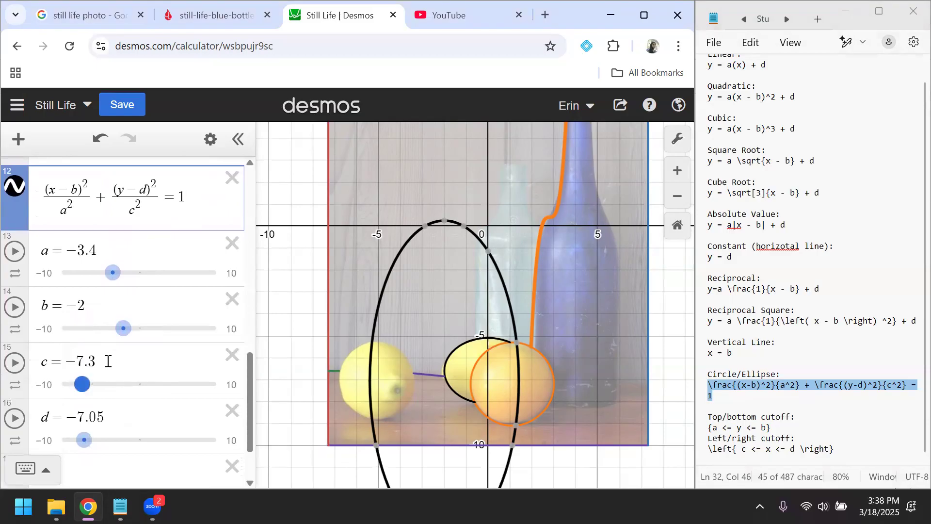
click(119, 324)
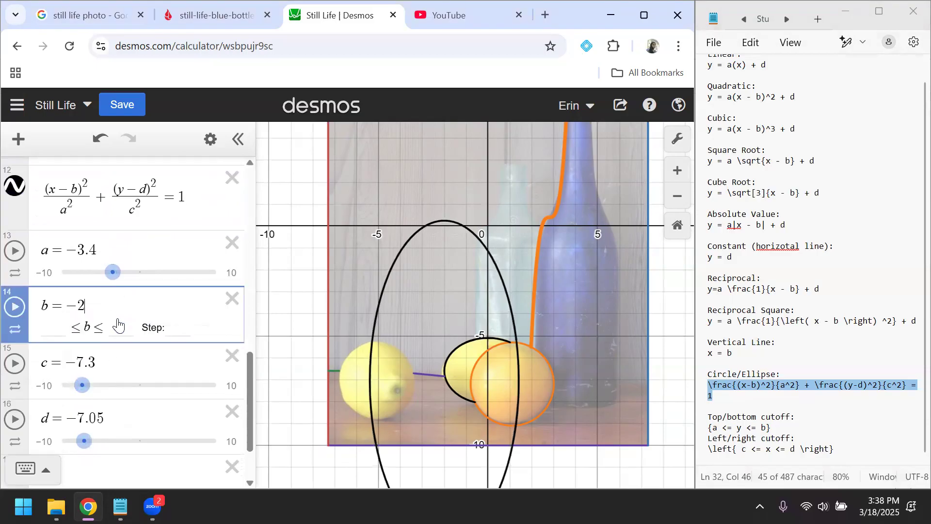
click(127, 369)
drag(119, 327, 99, 327)
drag(85, 439, 93, 436)
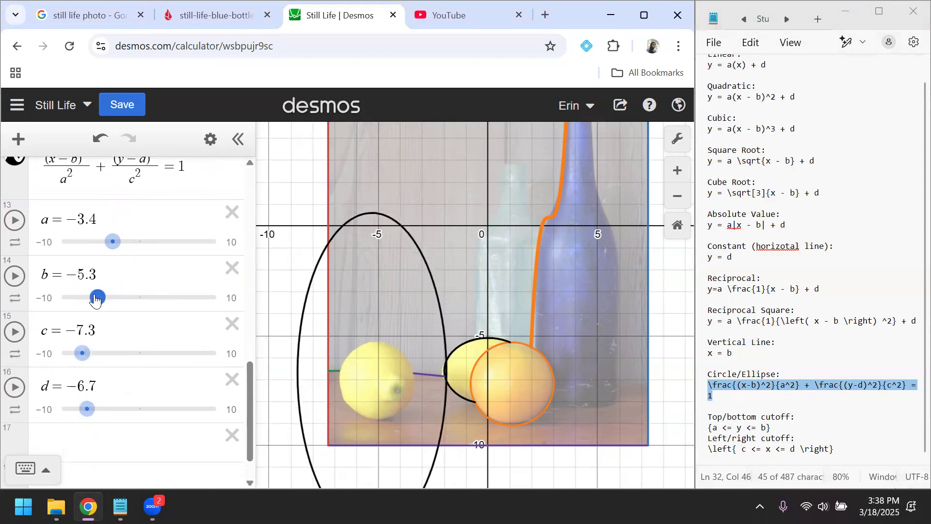
Step: Fit the new ellipse to the left lemon by adjusting slider a to 1.7, b to −5.1, c to 1.8 and d to −7
mouse_move(110, 247)
mouse_down()
mouse_move(92, 243)
mouse_move(123, 246)
mouse_up()
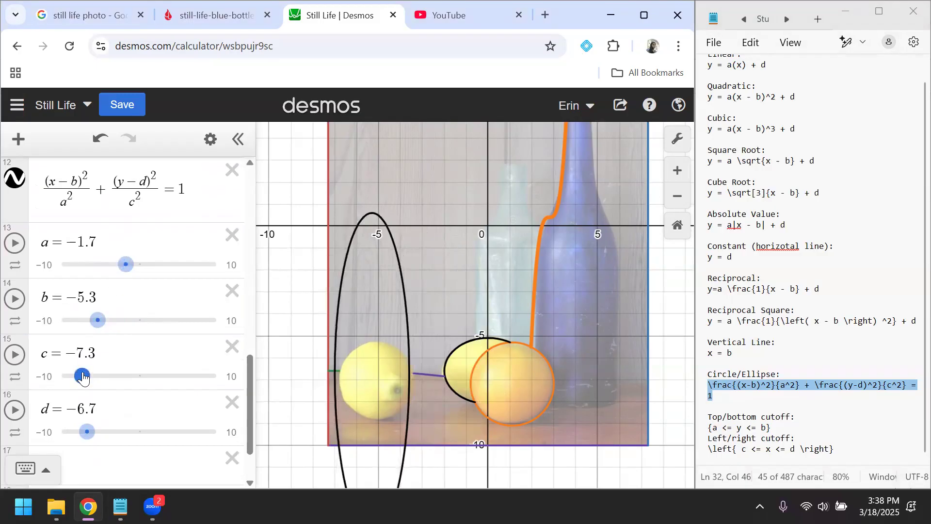
drag(83, 378, 152, 379)
drag(135, 277, 158, 280)
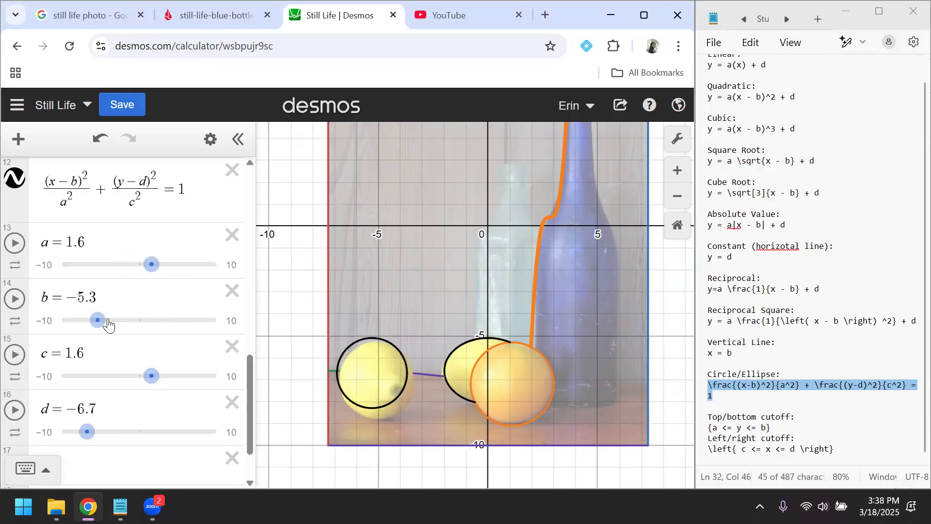
drag(101, 326, 102, 330)
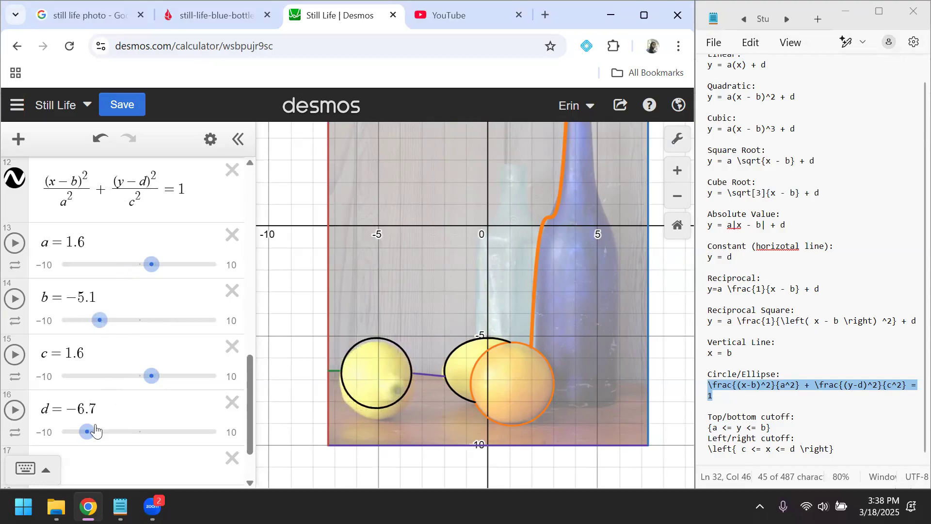
click(98, 423)
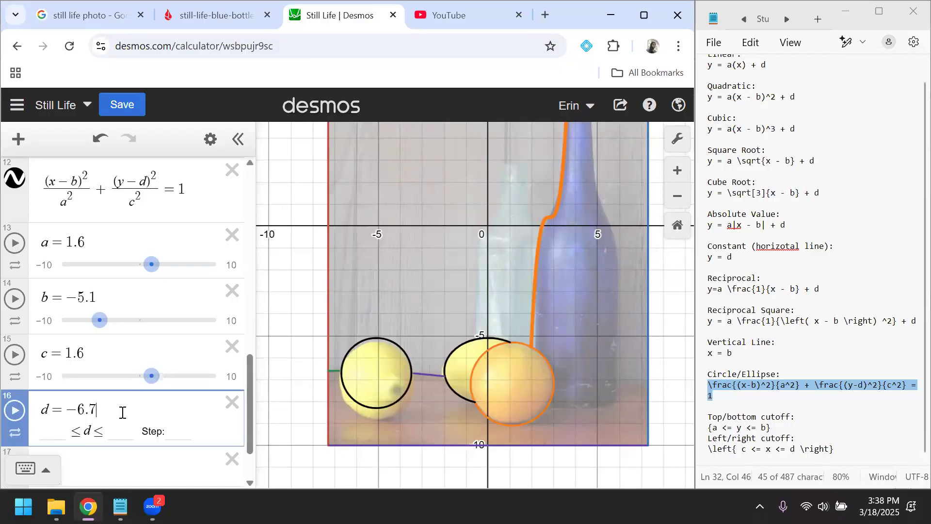
click(286, 430)
drag(87, 431, 89, 434)
drag(153, 366, 155, 362)
drag(154, 242, 152, 264)
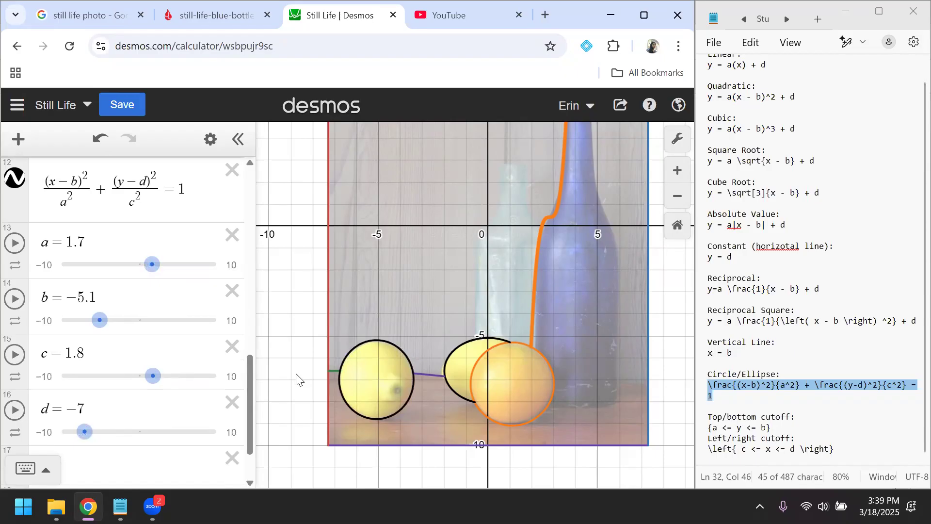
Step: Hide the still-life background image to check the left lemon's ellipse among the drawn curves, and show it again
scroll(202, 291, up, 15)
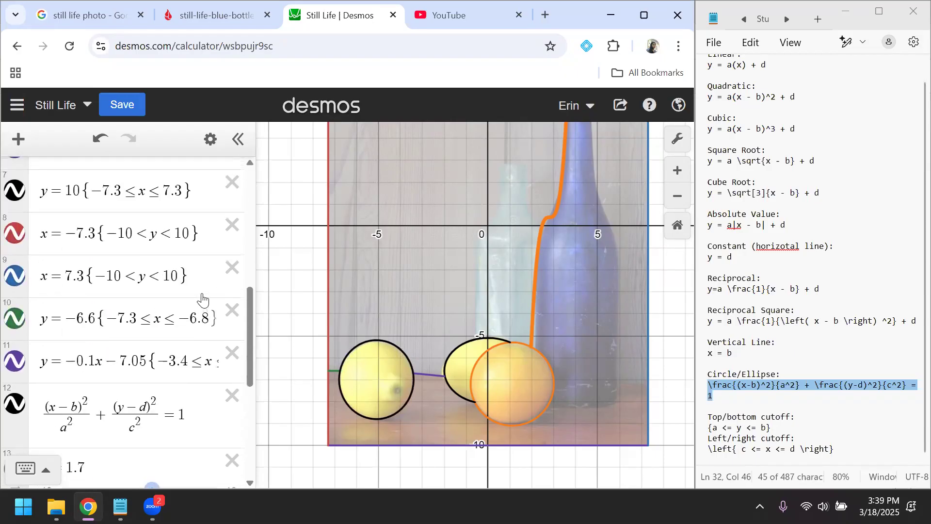
click(13, 180)
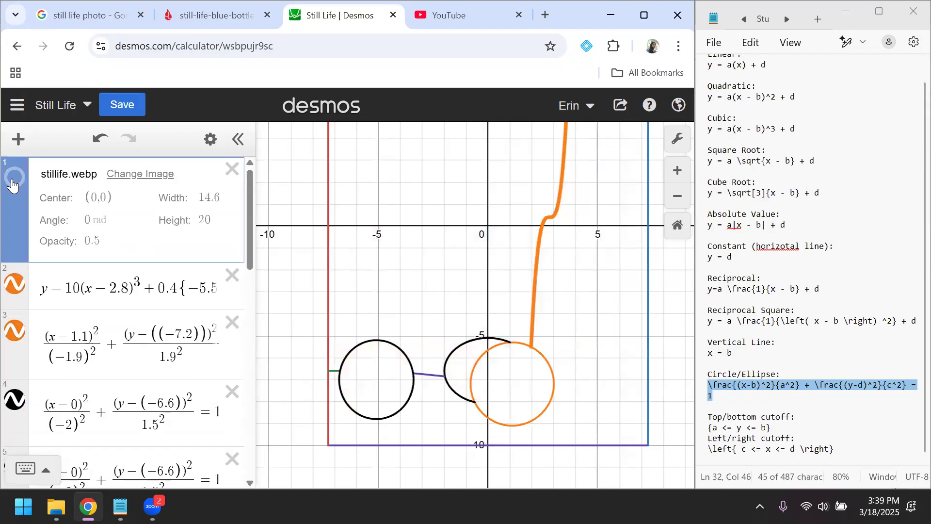
click(13, 180)
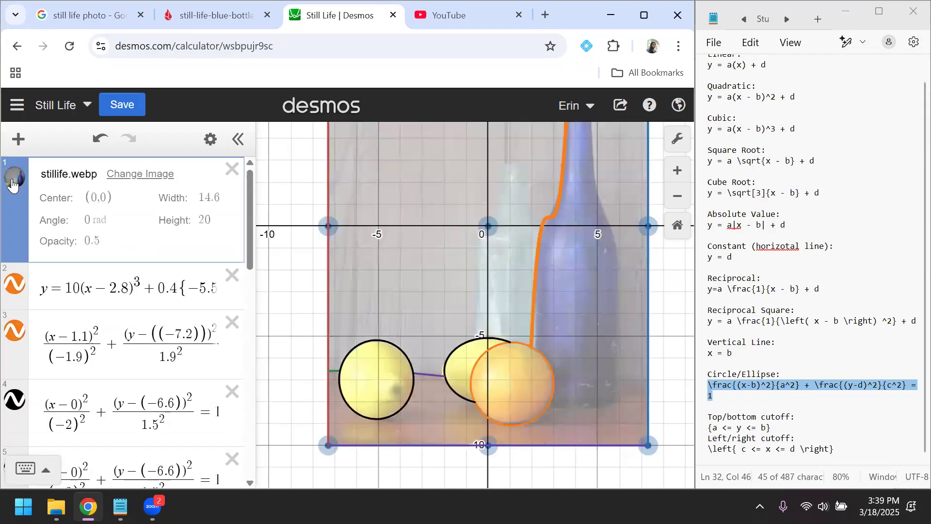
Step: Examine the traced curves against the whole still-life photo, especially the blue bottle's outline
scroll(310, 349, up, 2)
scroll(310, 349, down, 3)
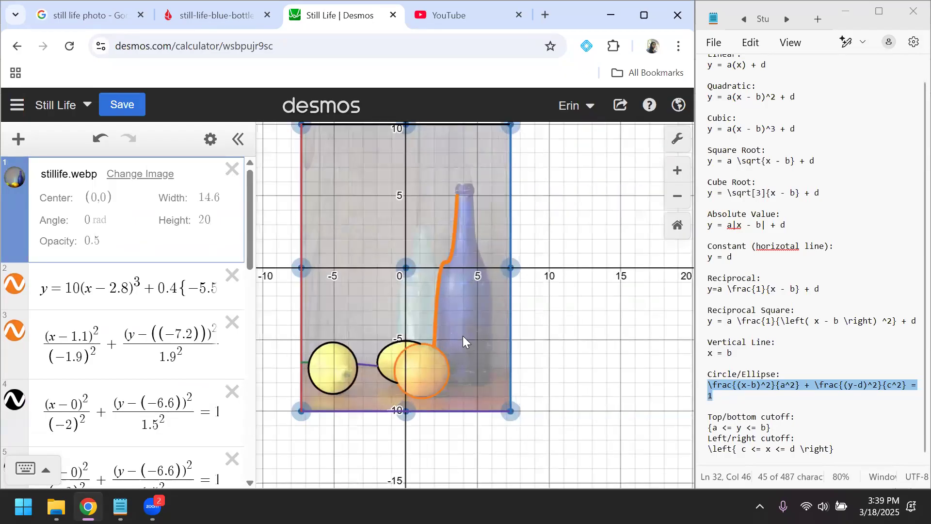
scroll(462, 335, up, 3)
drag(617, 361, 702, 354)
drag(686, 445, 649, 453)
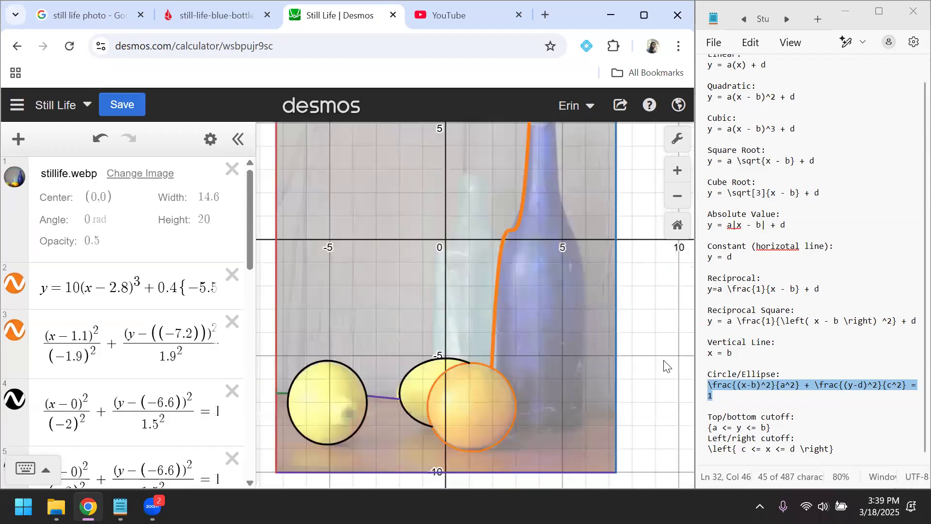
drag(666, 360, 680, 335)
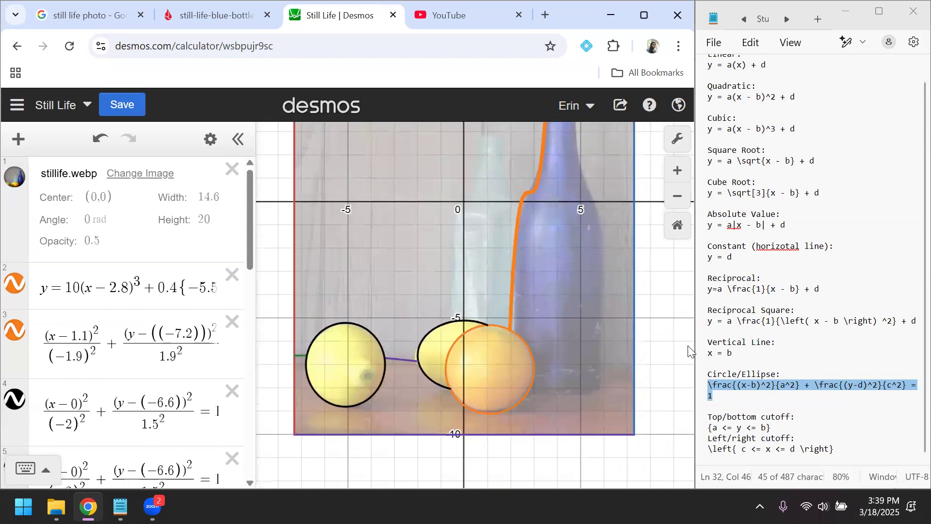
drag(672, 375, 623, 404)
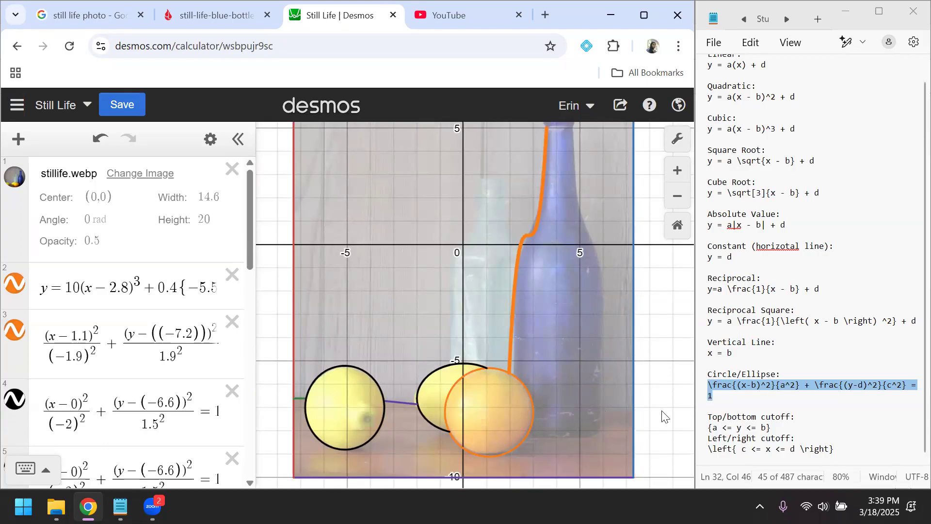
drag(663, 378, 657, 317)
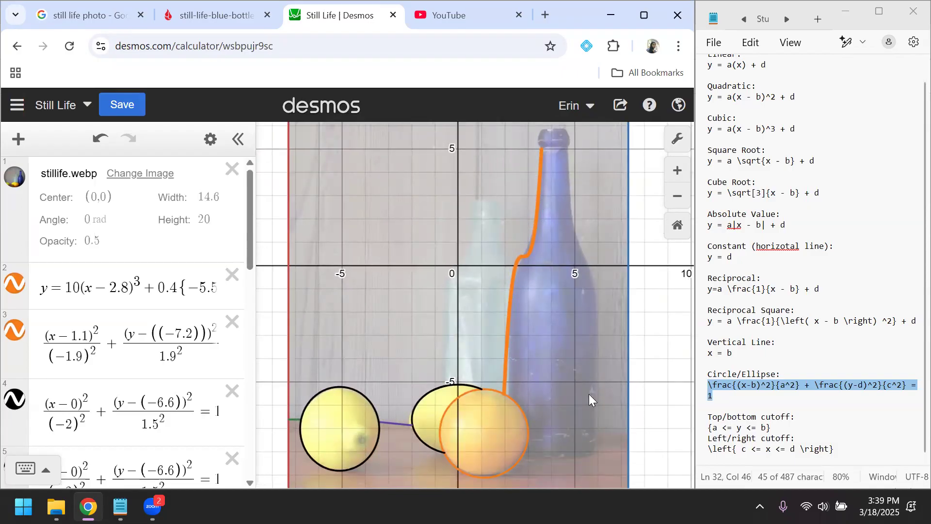
Step: Select the Cubic formula y = a(x - b)^3 + d in the notes document
scroll(188, 320, down, 7)
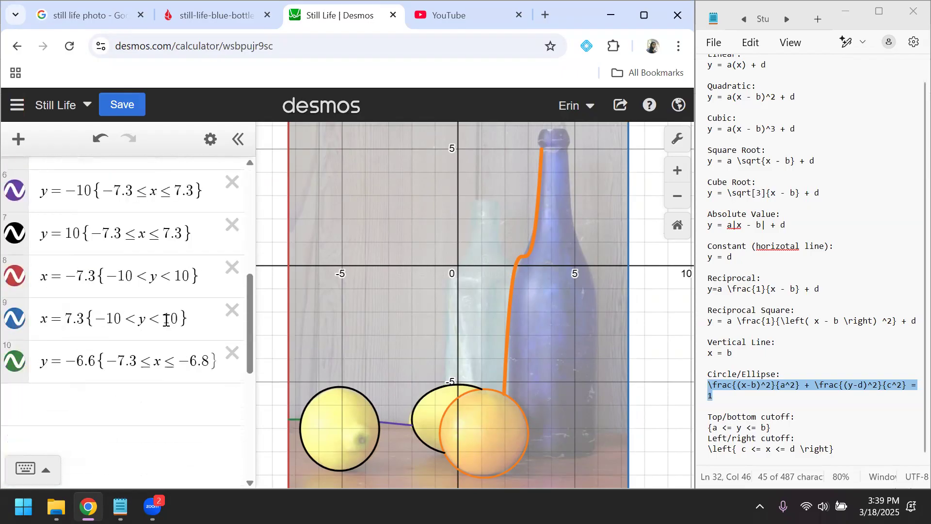
scroll(166, 322, down, 4)
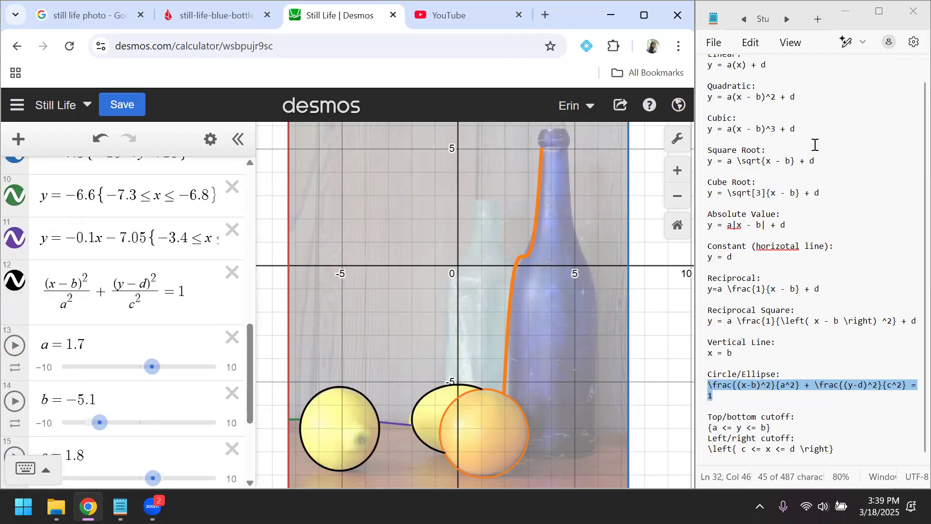
click(804, 125)
drag(709, 128, 795, 128)
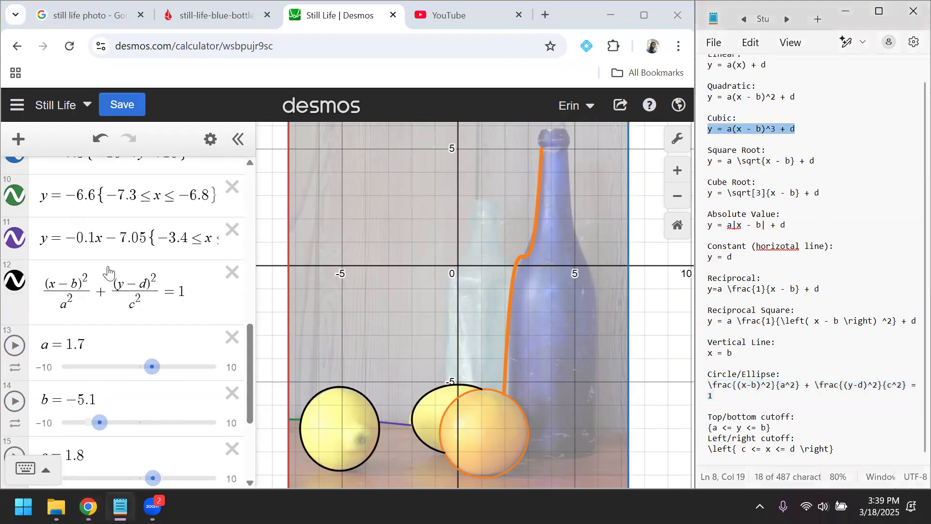
Step: Add a folder named "fruit" directly below the left lemon's ellipse equation and delete the empty expression inside it
click(319, 400)
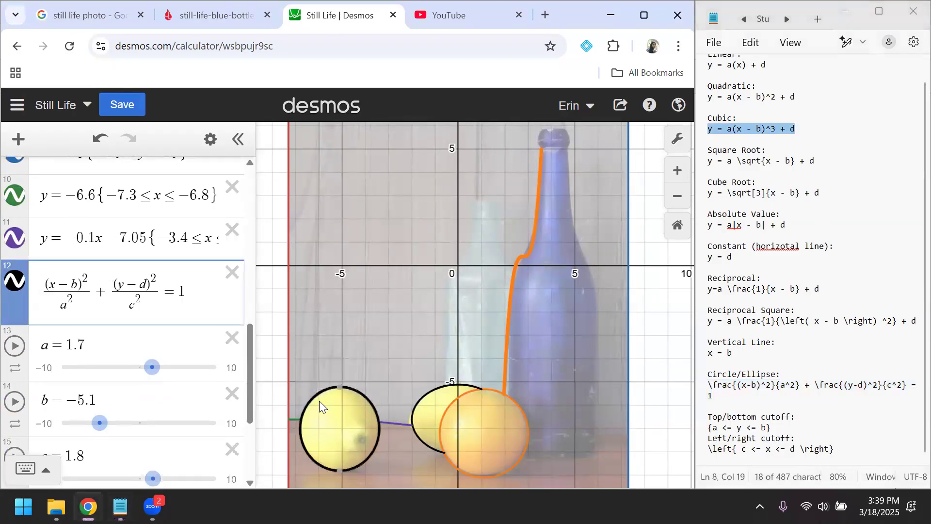
scroll(194, 343, up, 10)
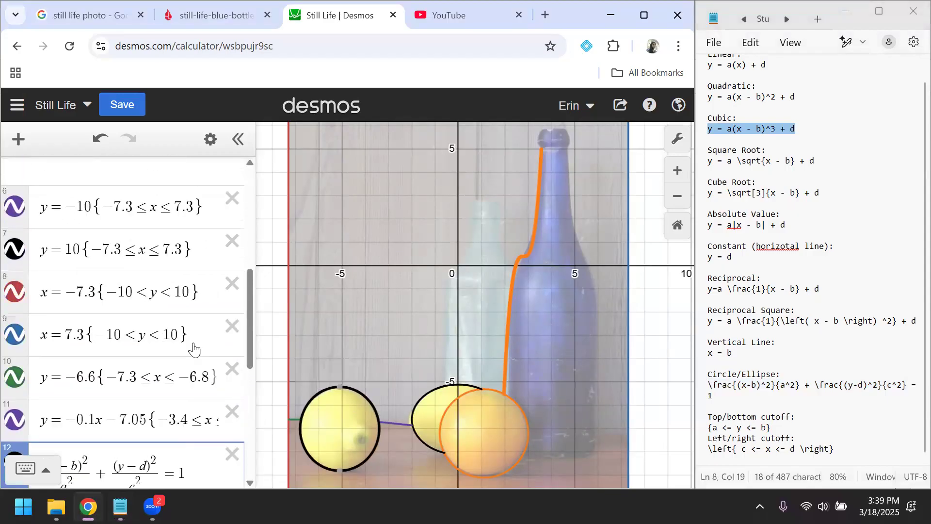
click(18, 139)
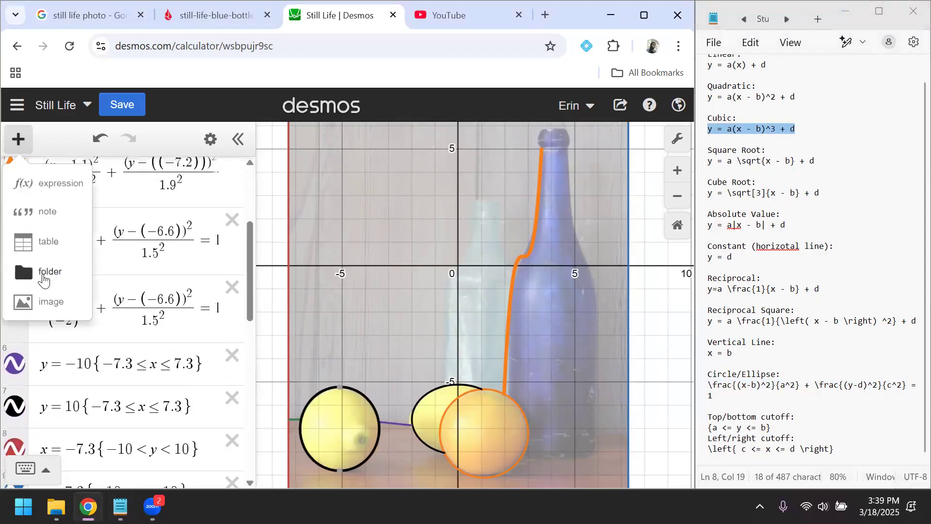
click(20, 273)
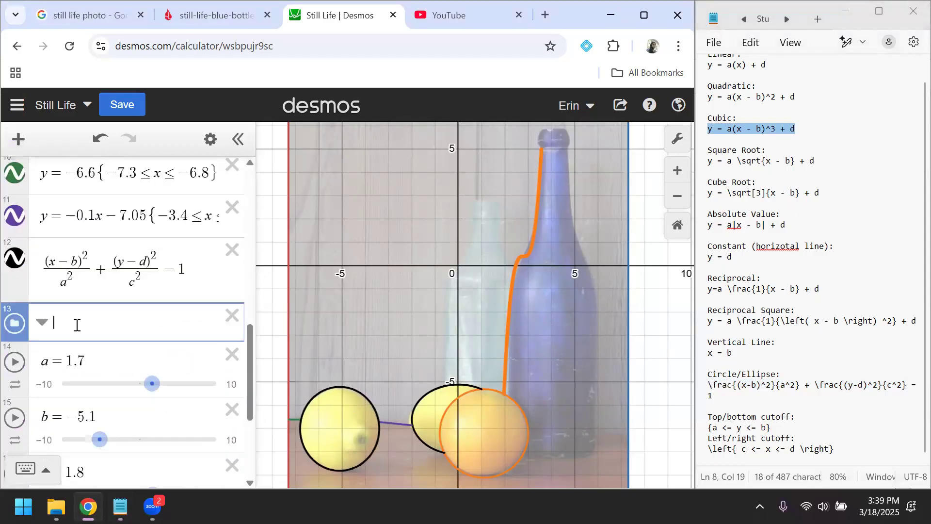
text(fruit)
key(Return)
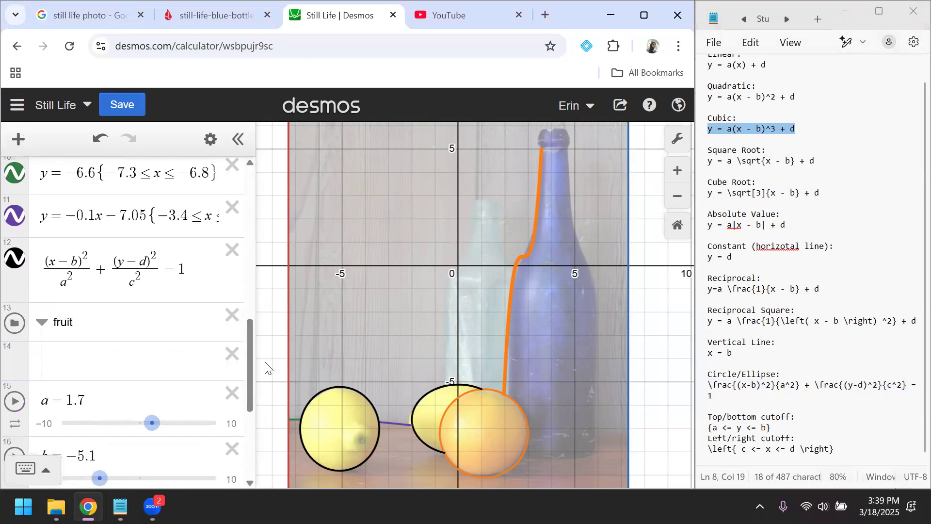
click(232, 354)
Step: Move the left lemon's ellipse equation into the fruit folder and collapse the folder
scroll(164, 358, down, 1)
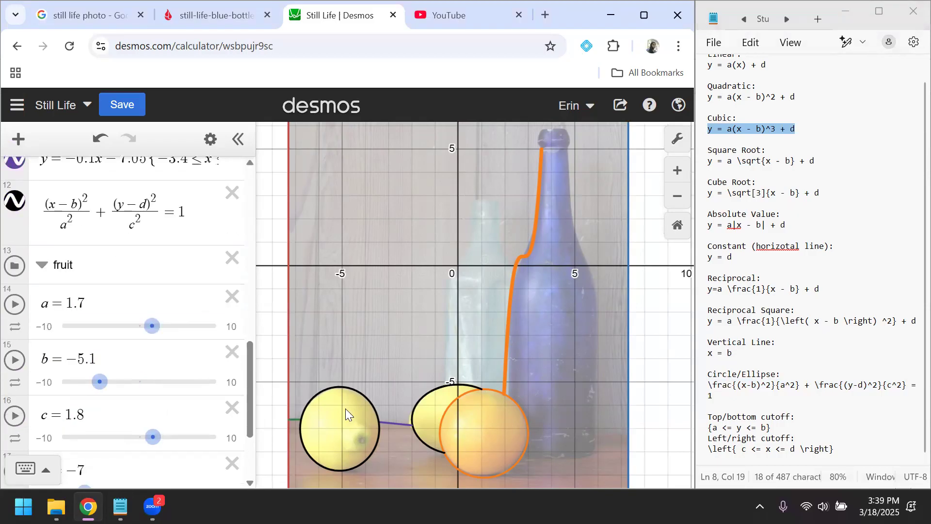
click(339, 391)
drag(14, 247, 21, 298)
click(42, 243)
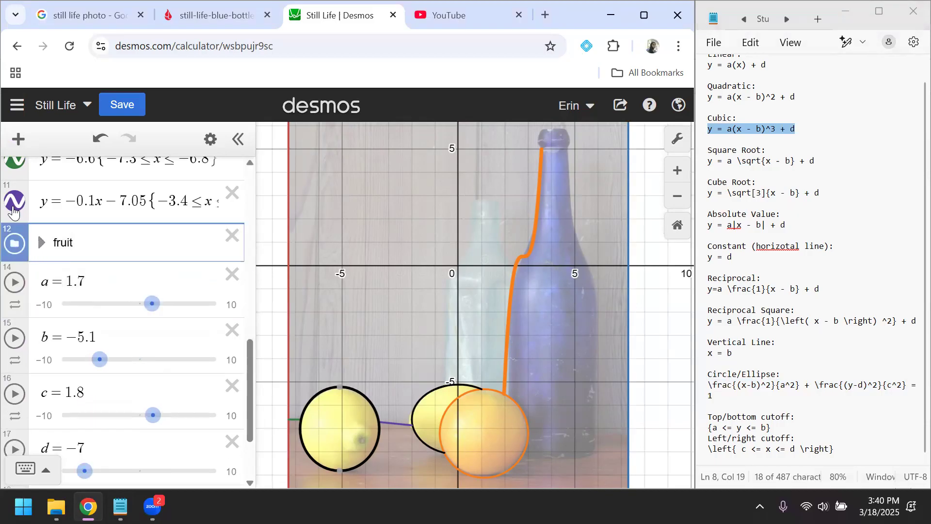
Step: Look through the expression list and match the fruit ellipses on the graph to their equations
scroll(13, 212, down, 3)
scroll(27, 302, up, 6)
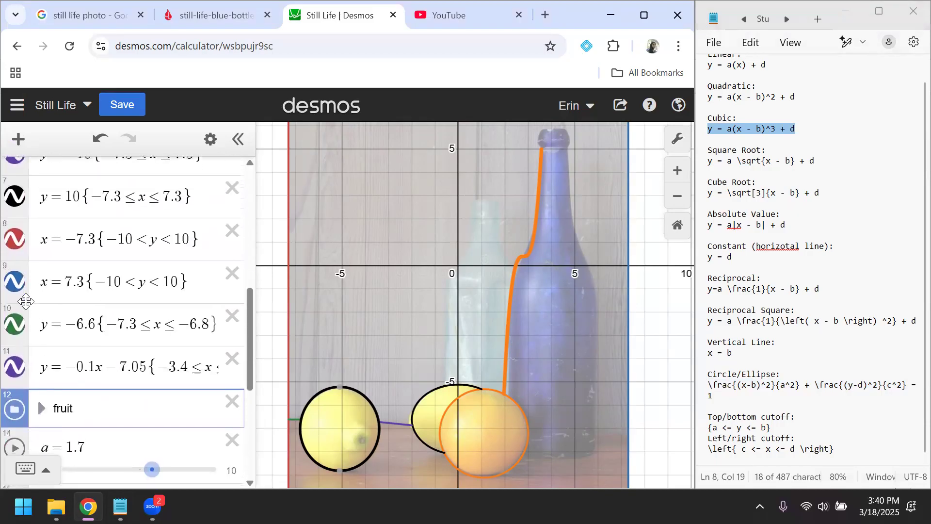
scroll(26, 301, up, 1)
scroll(26, 301, down, 2)
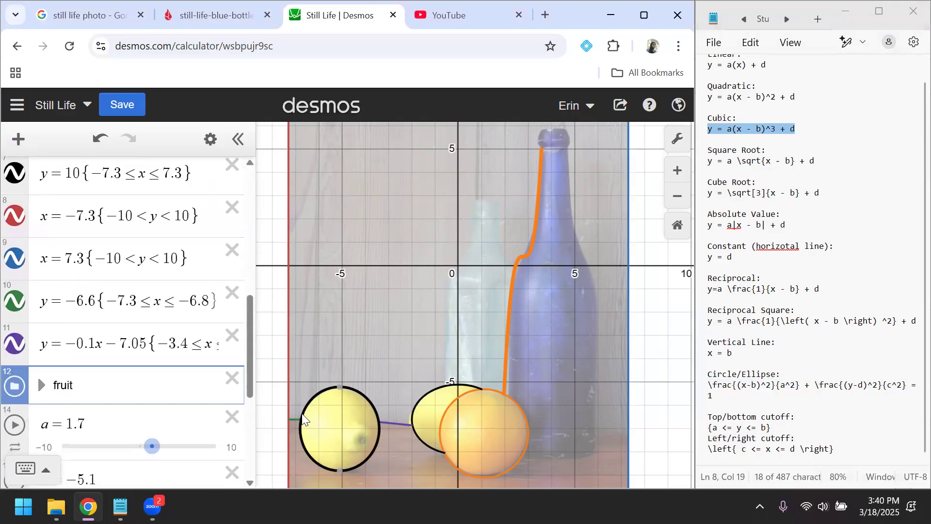
scroll(239, 354, up, 4)
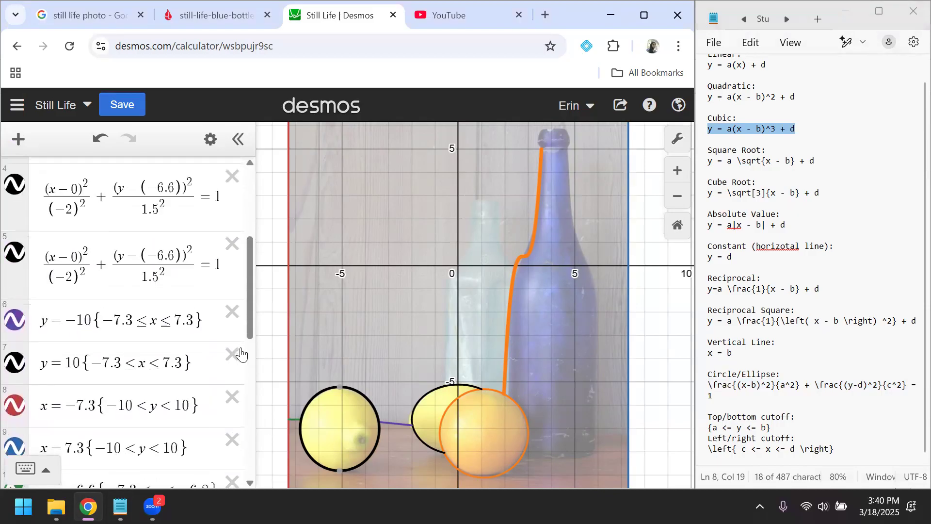
scroll(64, 281, down, 1)
click(36, 266)
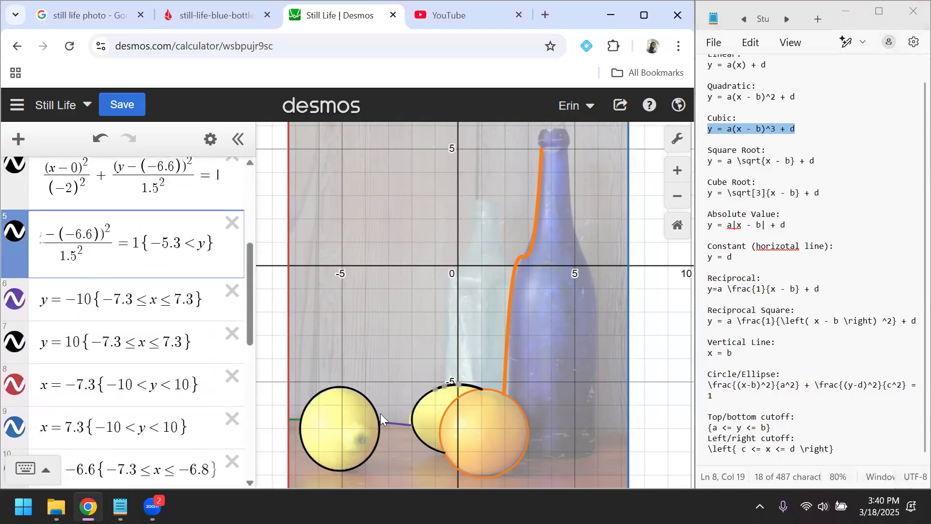
click(418, 416)
click(309, 400)
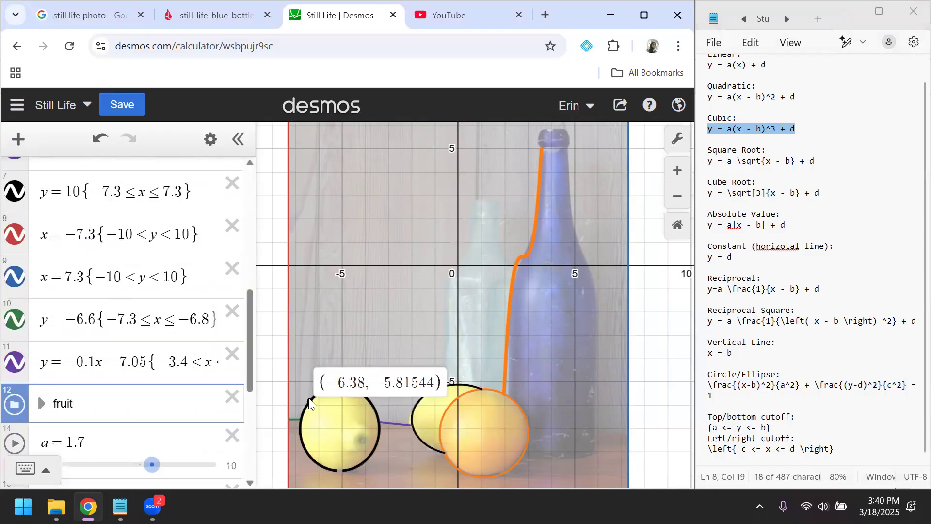
Step: Expand the fruit folder and replace a with 1.7 in the left lemon's ellipse equation
click(43, 404)
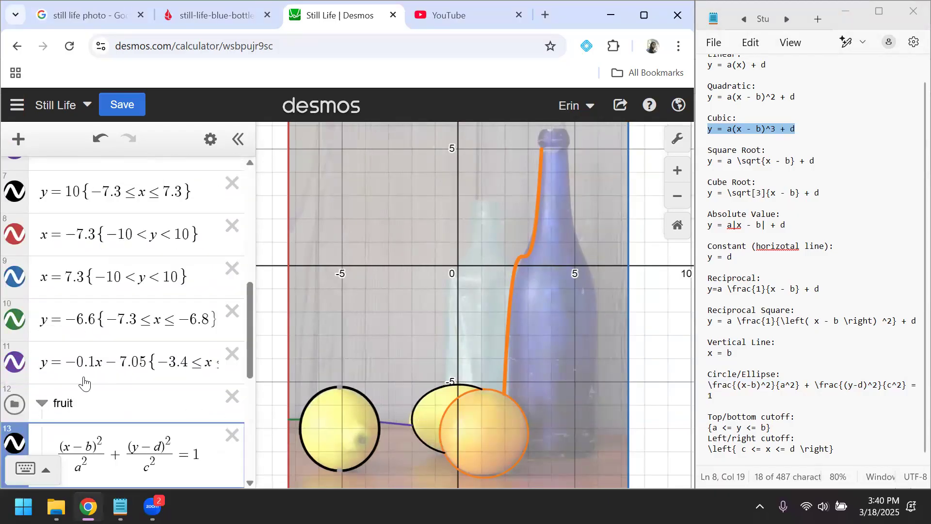
scroll(85, 381, up, 3)
scroll(84, 377, down, 4)
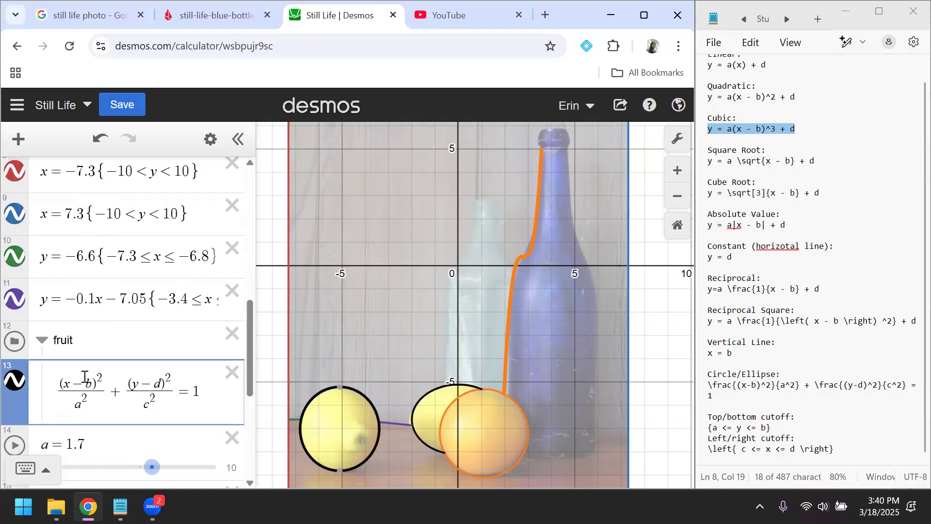
scroll(85, 376, down, 3)
drag(86, 330, 66, 331)
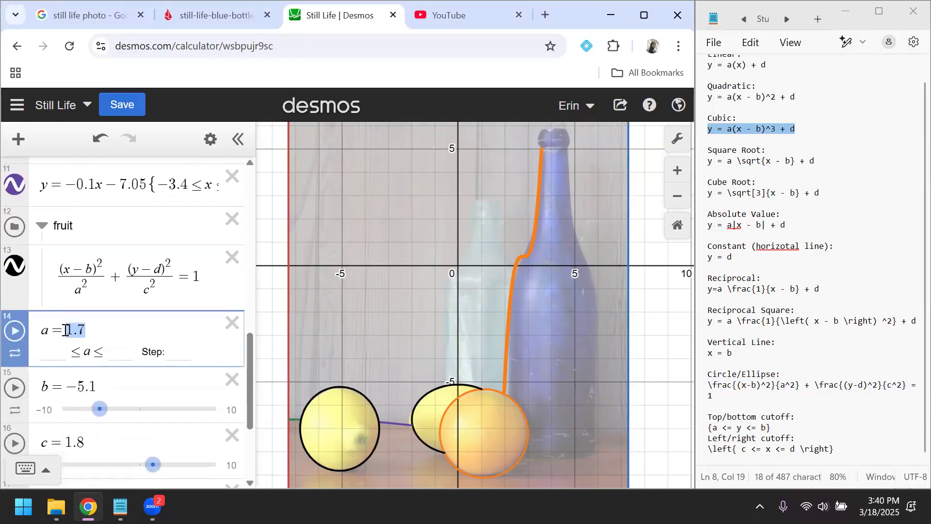
click(91, 270)
click(77, 289)
key(BackSpace)
key(ctrl+z)
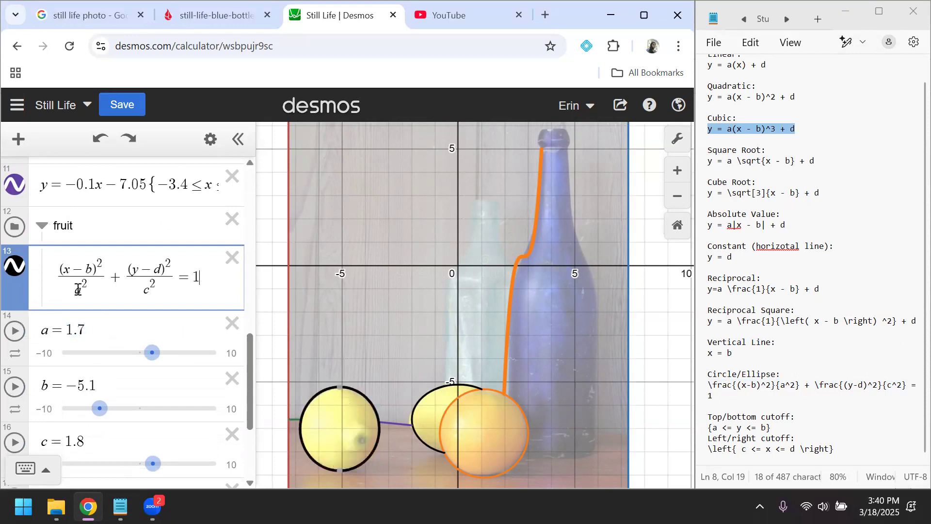
key(BackSpace)
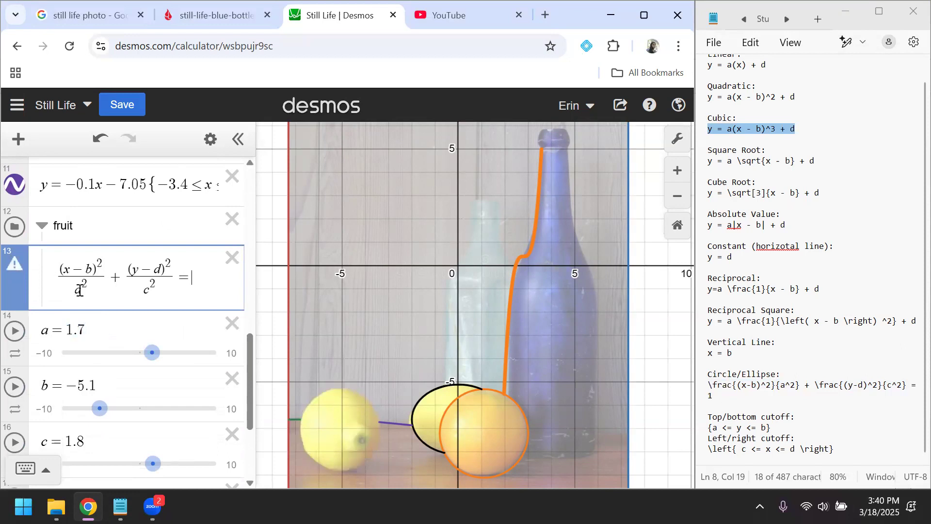
text(1)
double_click(80, 290)
text(1.7)
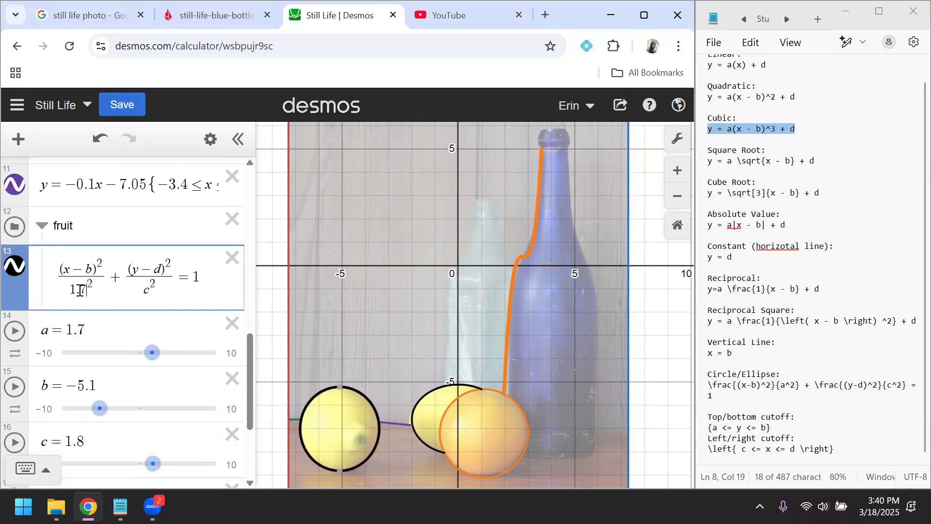
Step: Replace b with (-5.1) in the left lemon's ellipse equation, wrapping the negative value in parentheses
click(98, 383)
drag(97, 383, 68, 385)
key(ctrl+c)
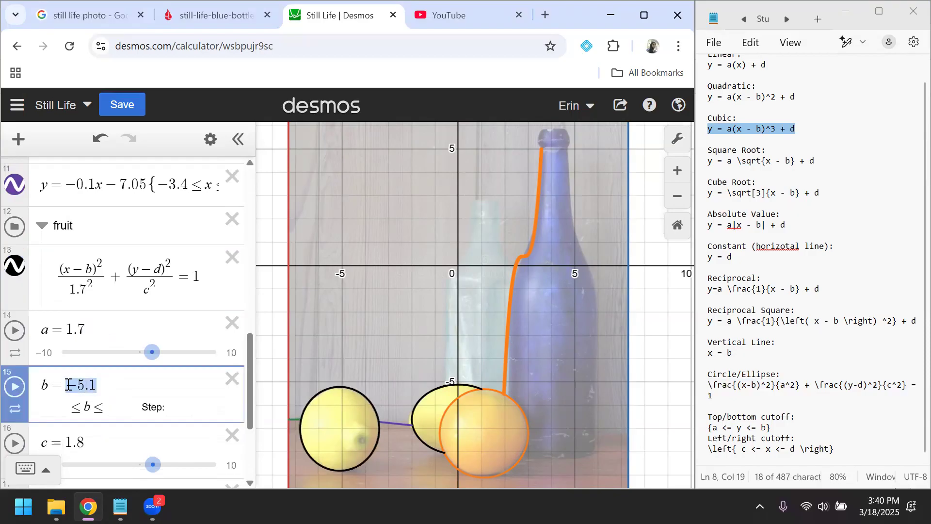
double_click(92, 268)
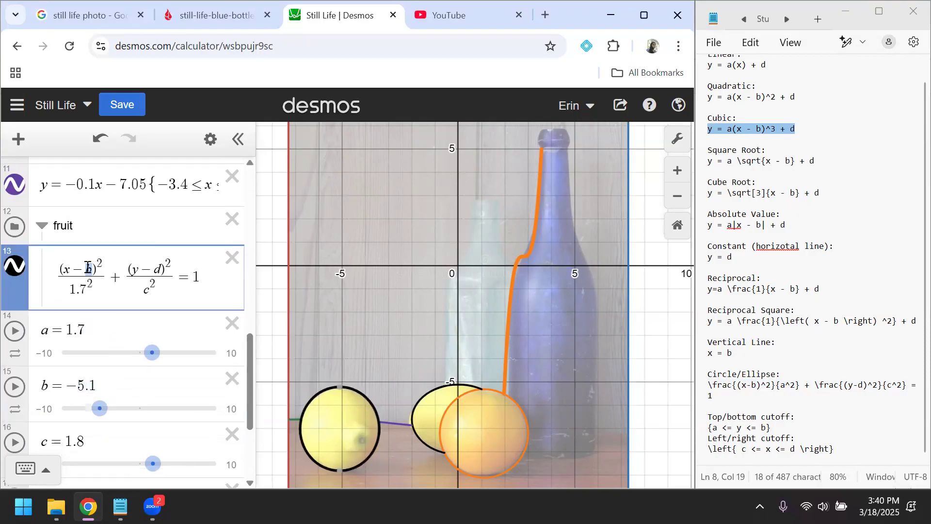
key(ctrl+v)
scroll(92, 392, down, 1)
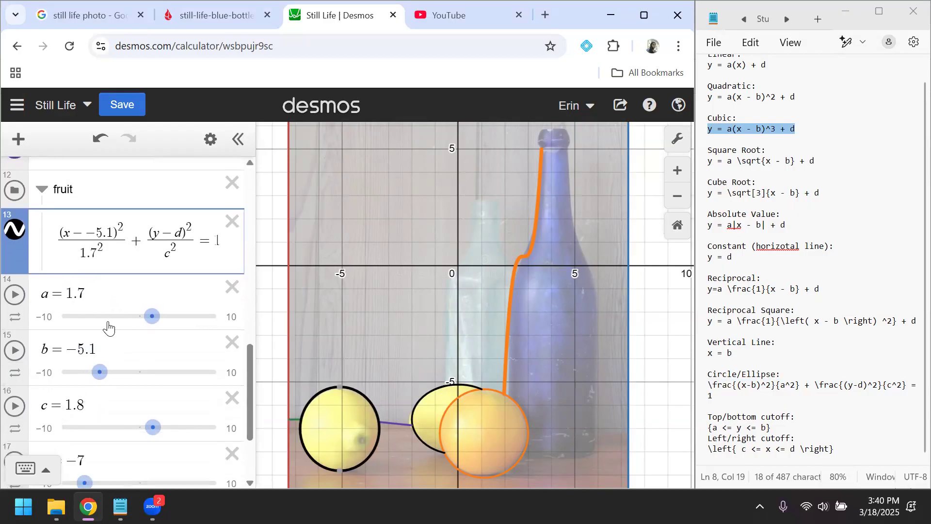
text())
key(Left)
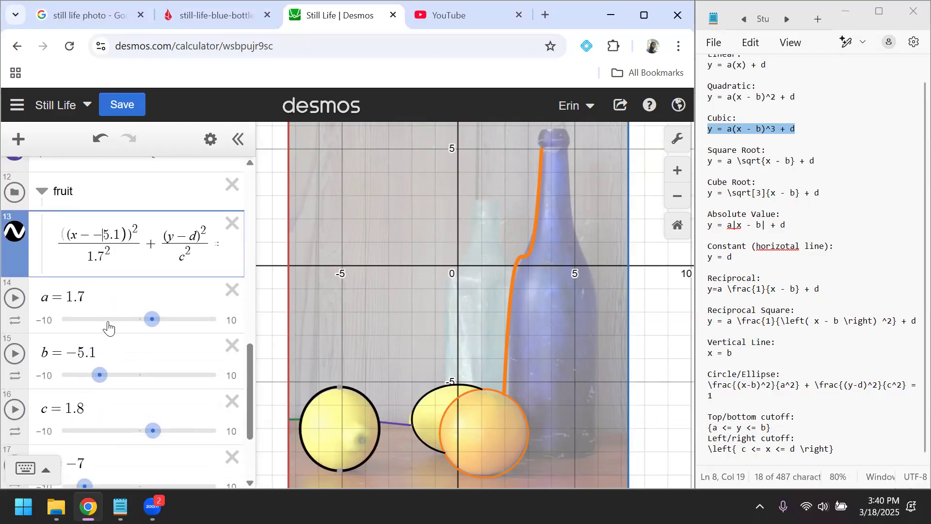
Step: Replace c with 1.8 in the denominator of the y term of the left lemon's ellipse equation
drag(94, 409, 65, 412)
key(ctrl+c)
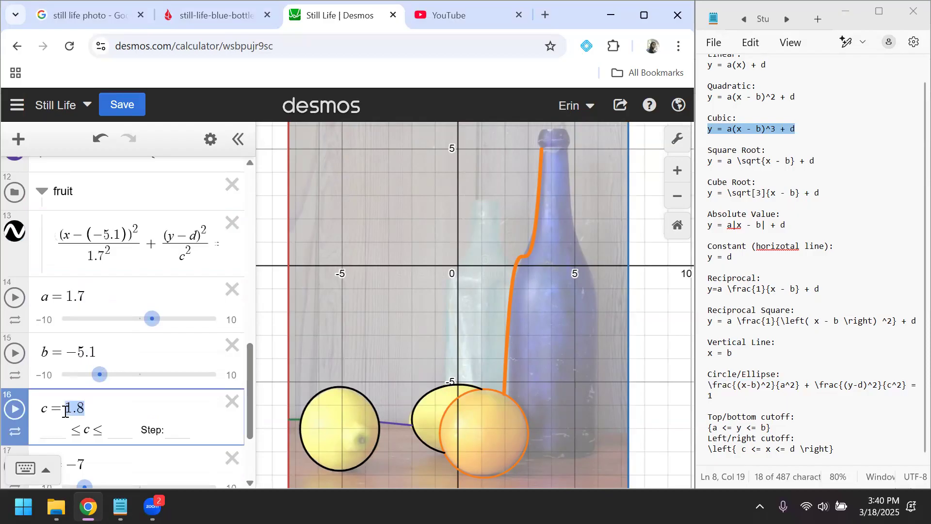
click(185, 258)
key(BackSpace)
key(ctrl+v)
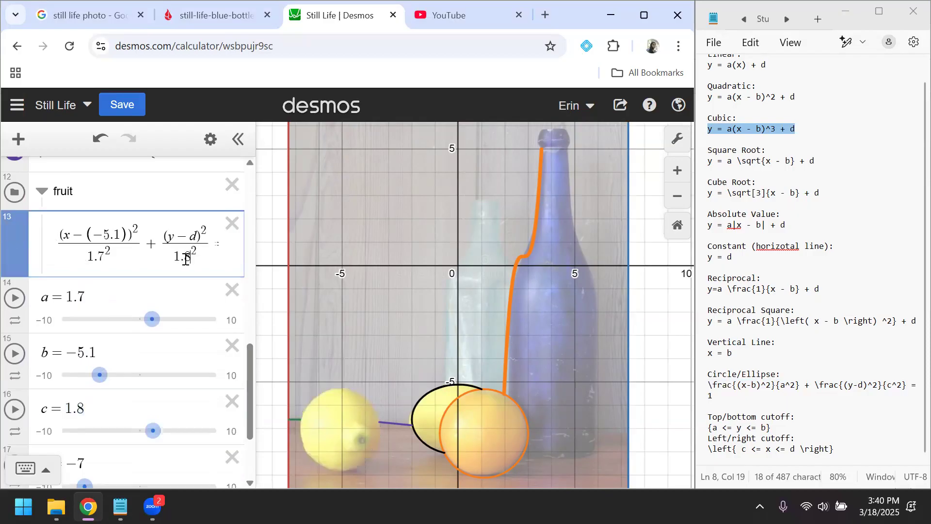
Step: Replace d with (-7) in the left lemon's ellipse equation, keeping the parentheses inside the squared y term
scroll(80, 436, down, 1)
drag(85, 414, 66, 418)
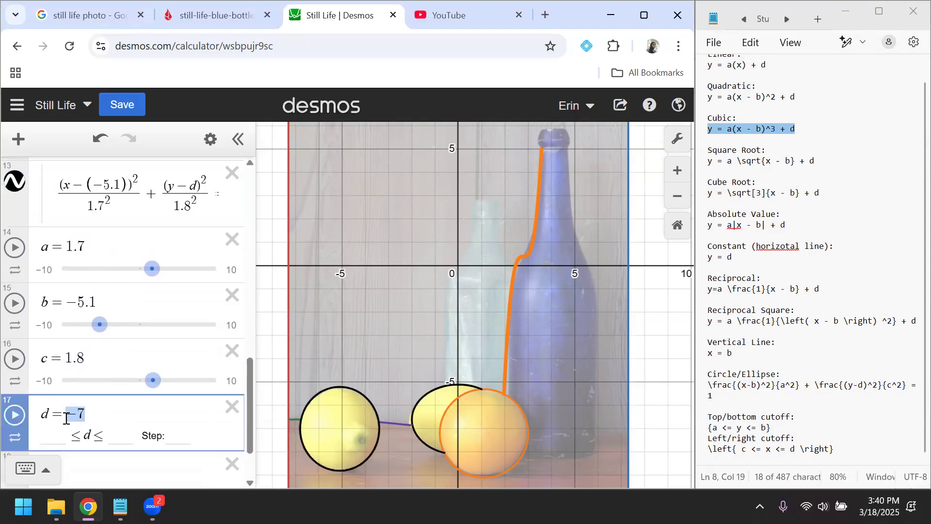
scroll(141, 274, up, 2)
scroll(142, 274, down, 2)
scroll(141, 273, up, 2)
scroll(141, 273, up, 1)
double_click(196, 297)
text(-7)
click(187, 296)
text((−7)
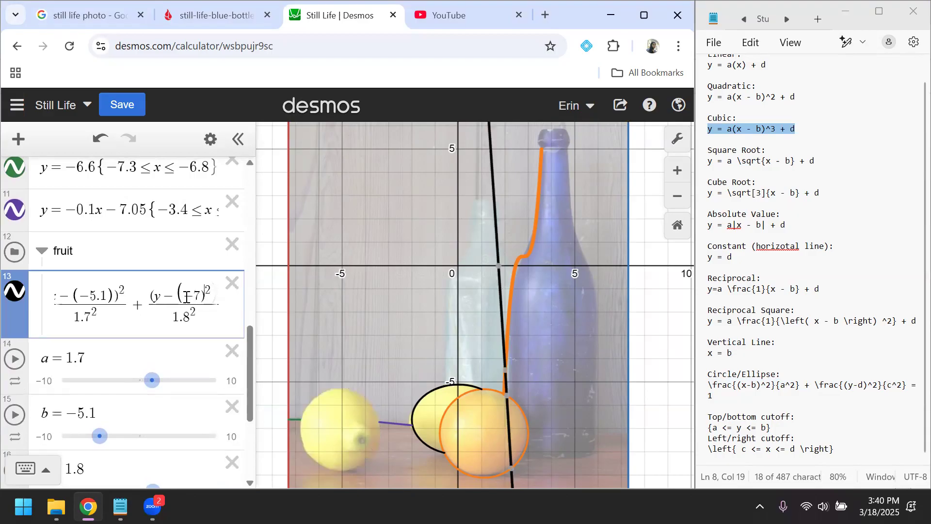
text())
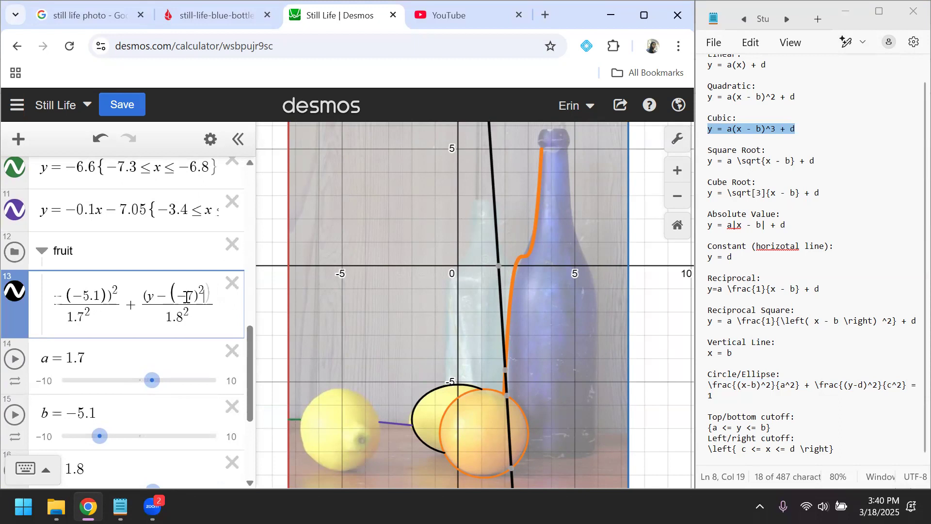
key(Right)
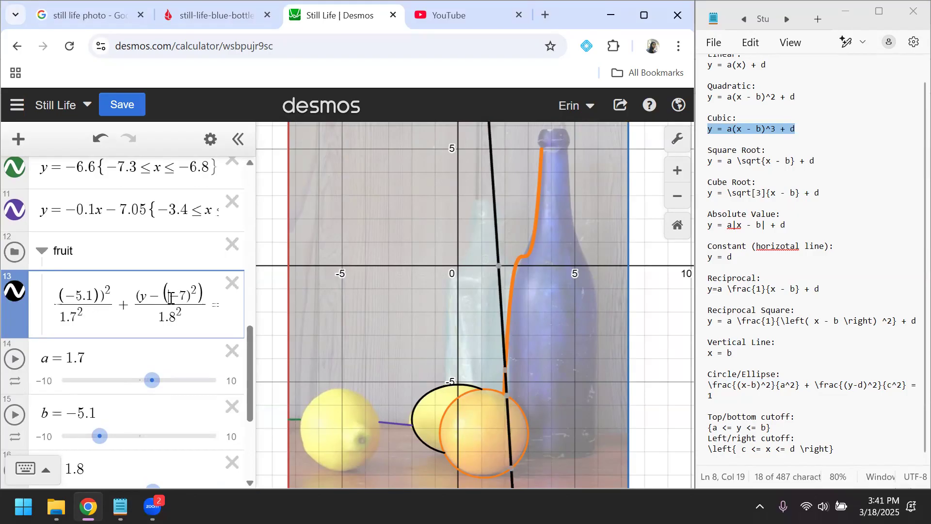
key(BackSpace)
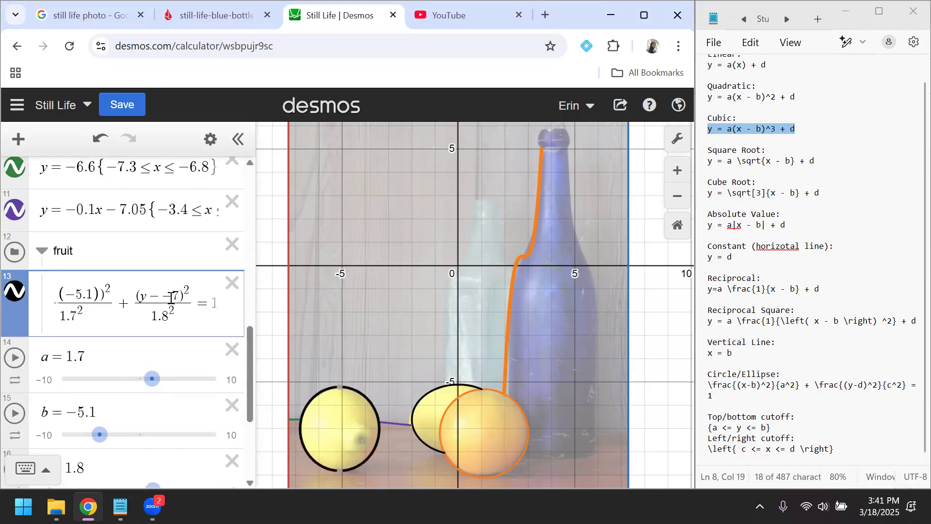
text((−7)
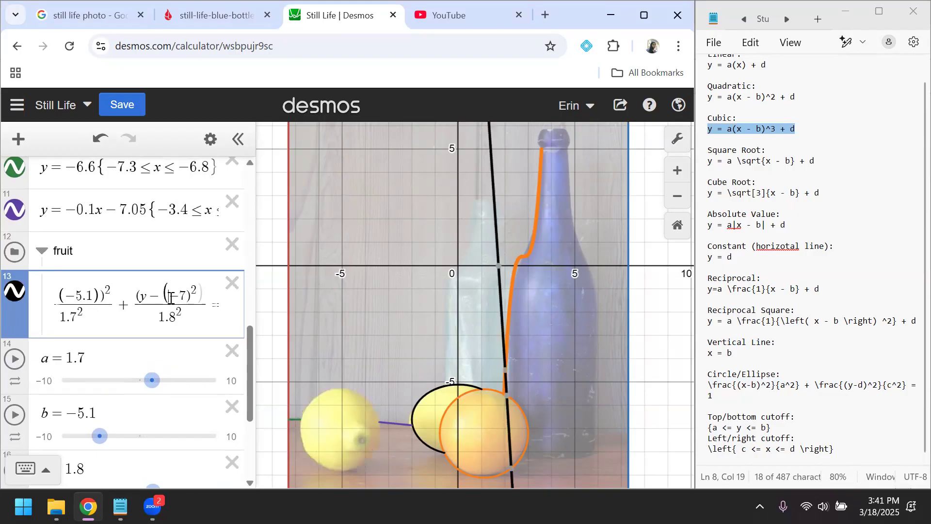
text())
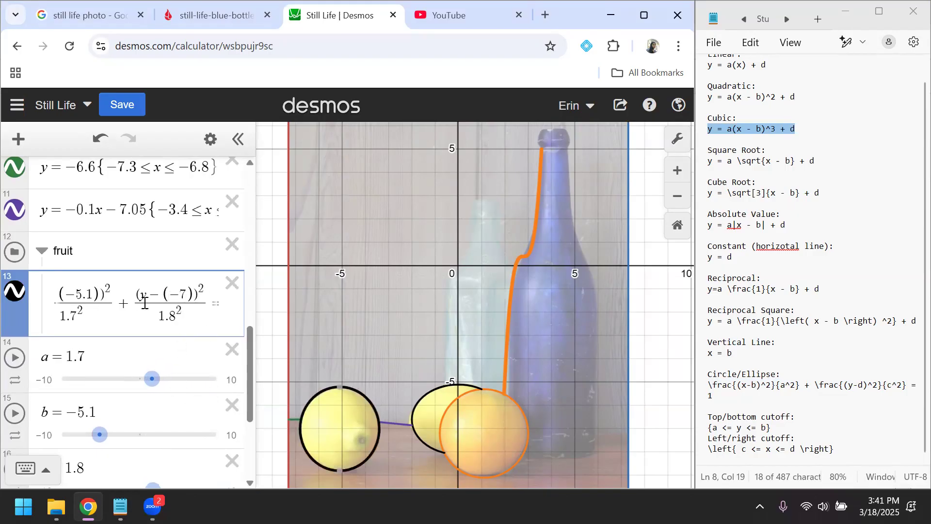
Step: Look through the expression list and identify the middle lemon's ellipse equation by selecting its curve on the graph
scroll(138, 308, down, 2)
scroll(137, 309, up, 2)
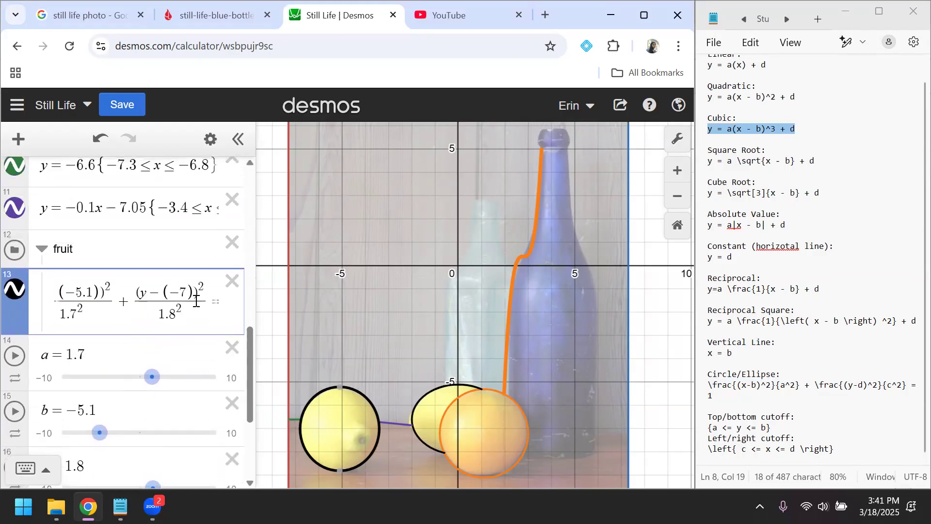
scroll(232, 365, up, 6)
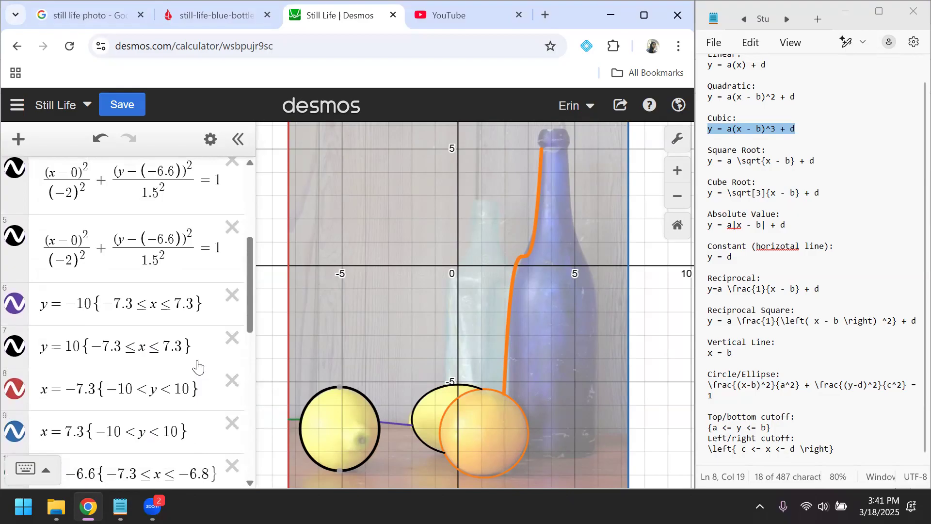
click(405, 371)
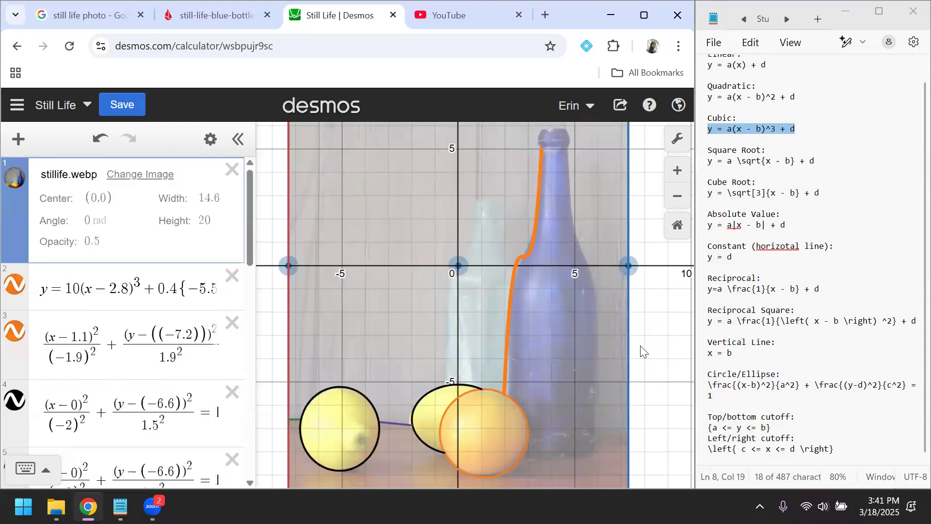
click(395, 339)
scroll(158, 277, down, 10)
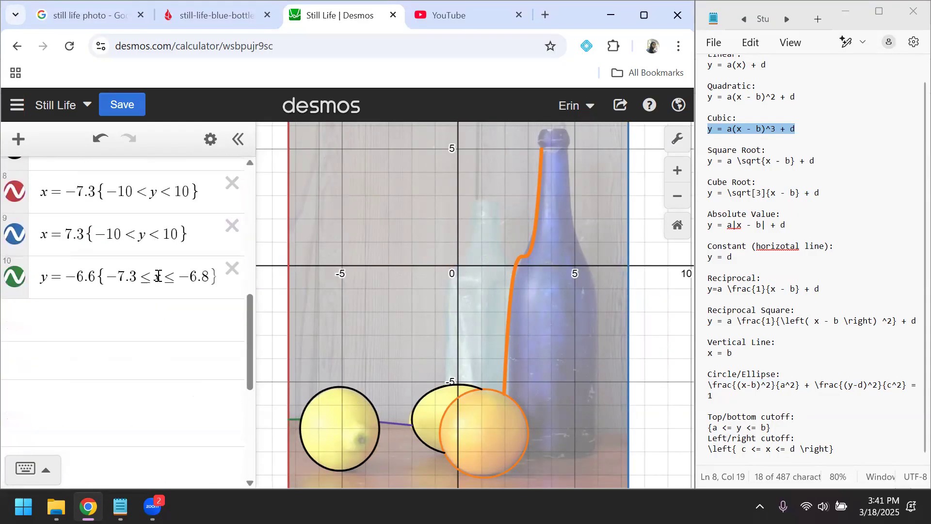
scroll(158, 282, up, 4)
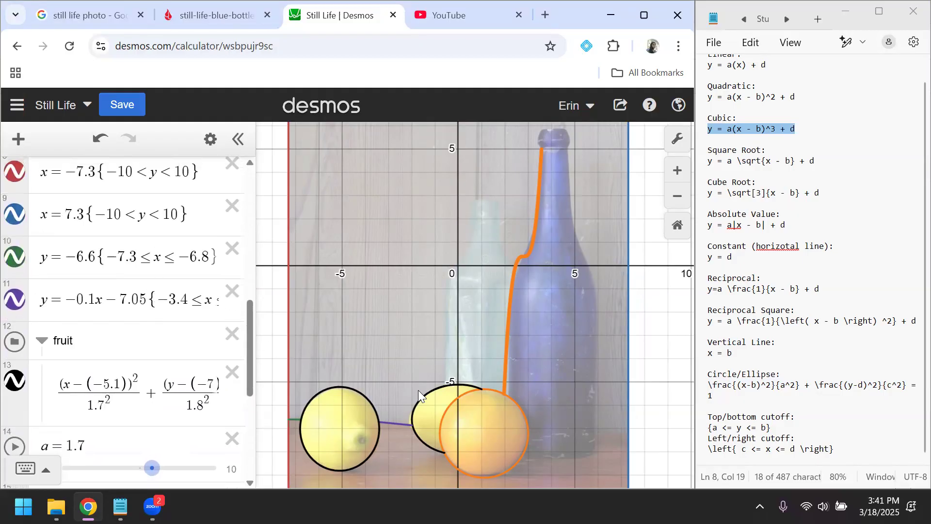
click(430, 404)
click(429, 401)
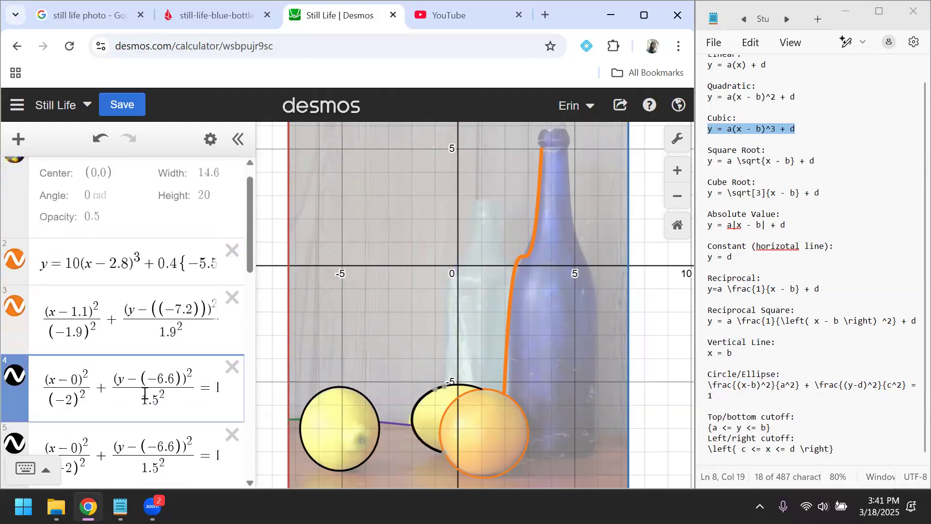
Step: Collapse the fruit folder, move it directly above the middle lemon's ellipse equations and expand it again
scroll(100, 390, down, 6)
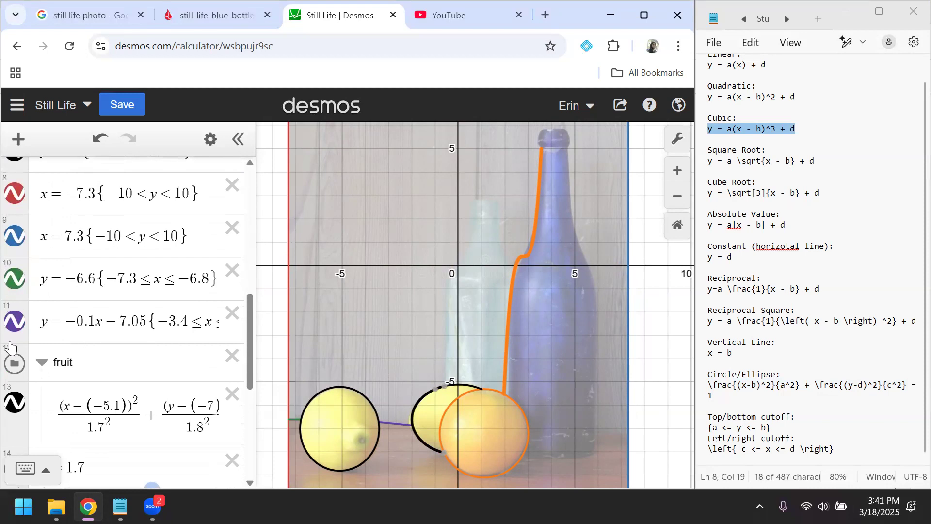
click(41, 363)
drag(25, 372, 36, 340)
click(42, 287)
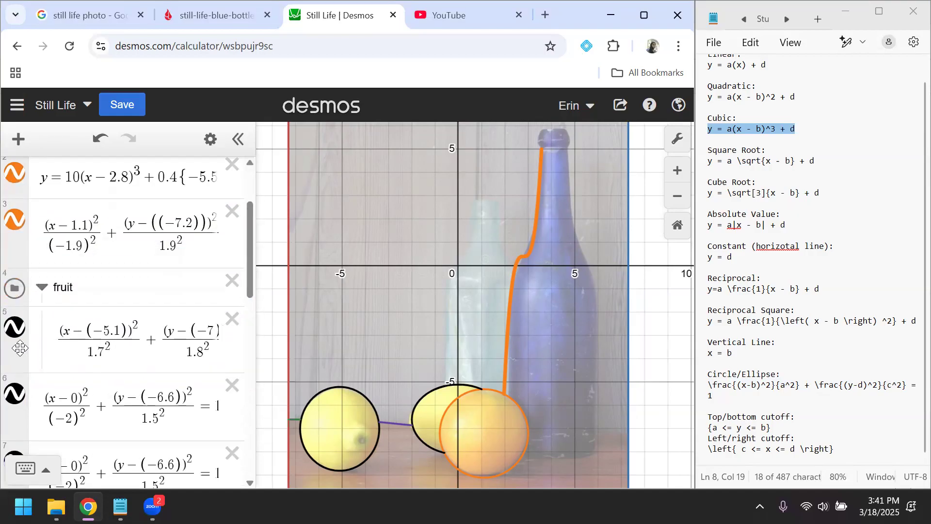
Step: Move both of the middle lemon's ellipse equations into the fruit folder and collapse the folder
mouse_move(25, 381)
mouse_down()
mouse_move(61, 359)
mouse_move(58, 385)
mouse_move(35, 383)
mouse_up()
scroll(57, 385, down, 1)
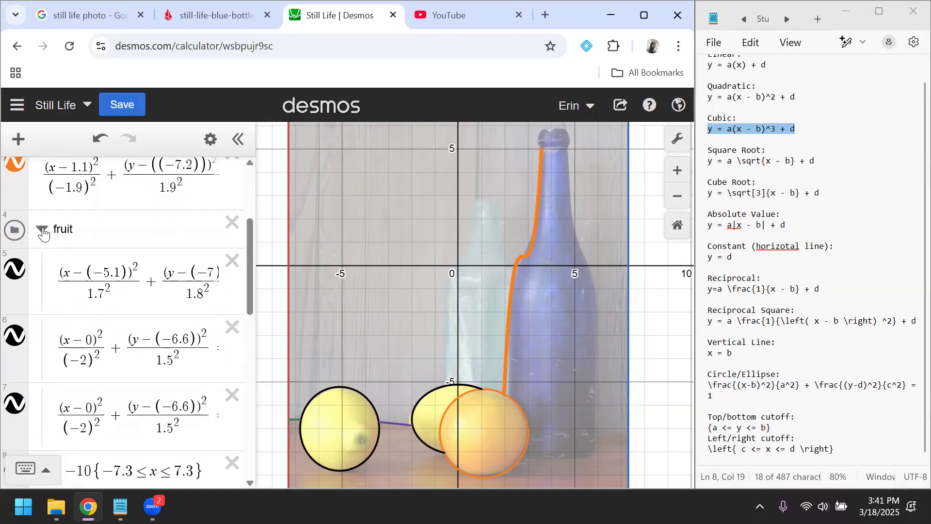
click(42, 228)
scroll(99, 295, up, 2)
scroll(99, 294, up, 1)
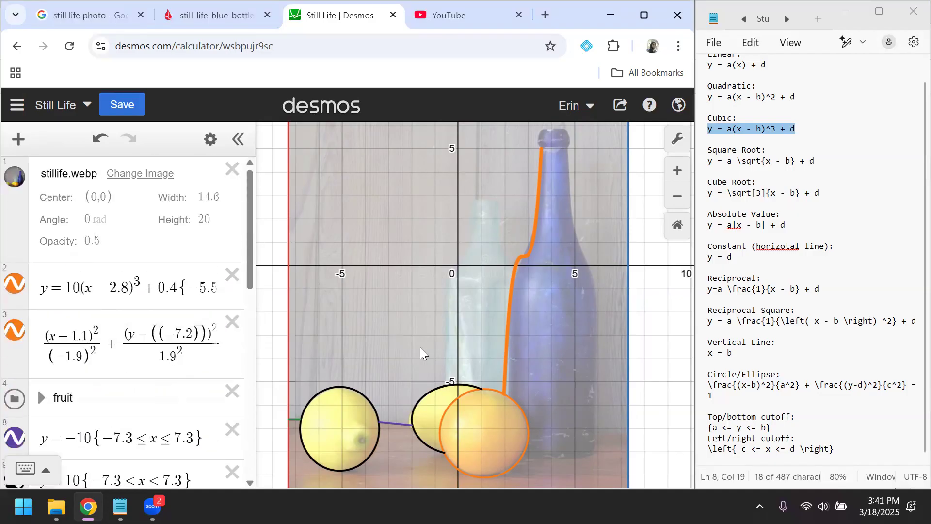
Step: Add a folder named "frame" and place it directly above the fruit folder
scroll(202, 280, down, 2)
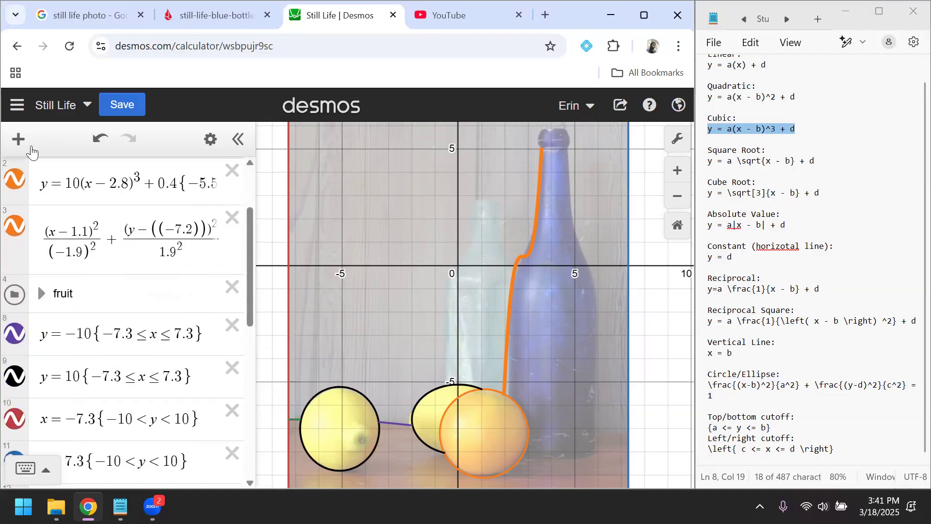
click(21, 140)
click(50, 271)
text(frame)
key(Return)
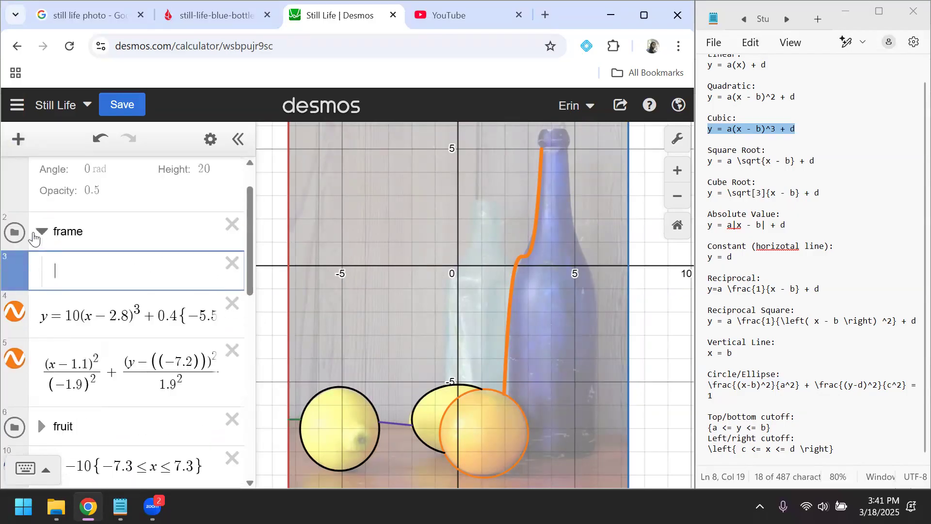
drag(33, 238, 83, 339)
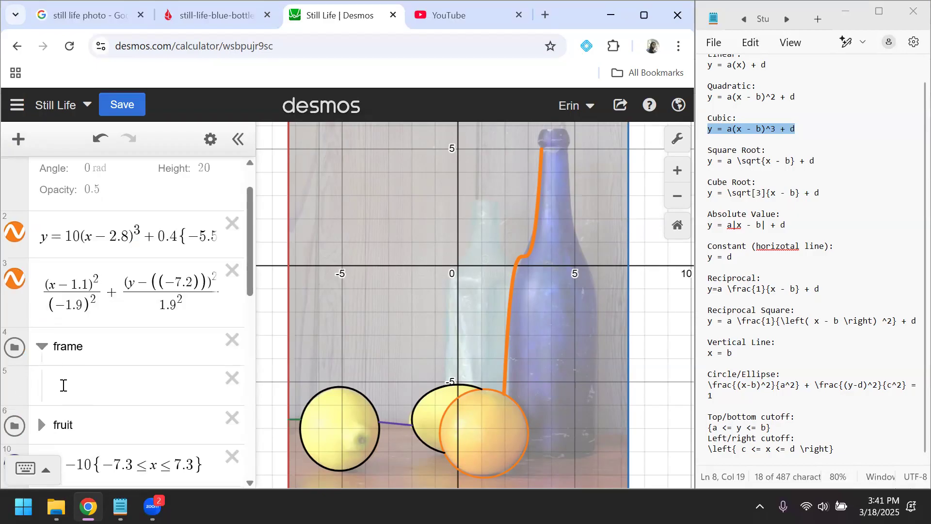
Step: Move the four border lines x = -7.3, x = 7.3, y = -10 and y = 10 into the frame folder and collapse it
scroll(63, 385, down, 6)
scroll(63, 381, up, 3)
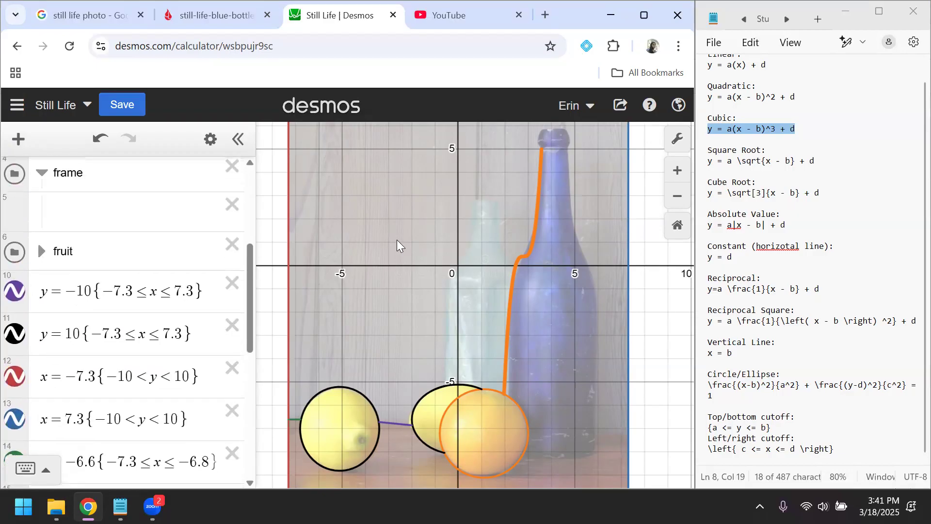
click(287, 226)
drag(19, 390, 20, 224)
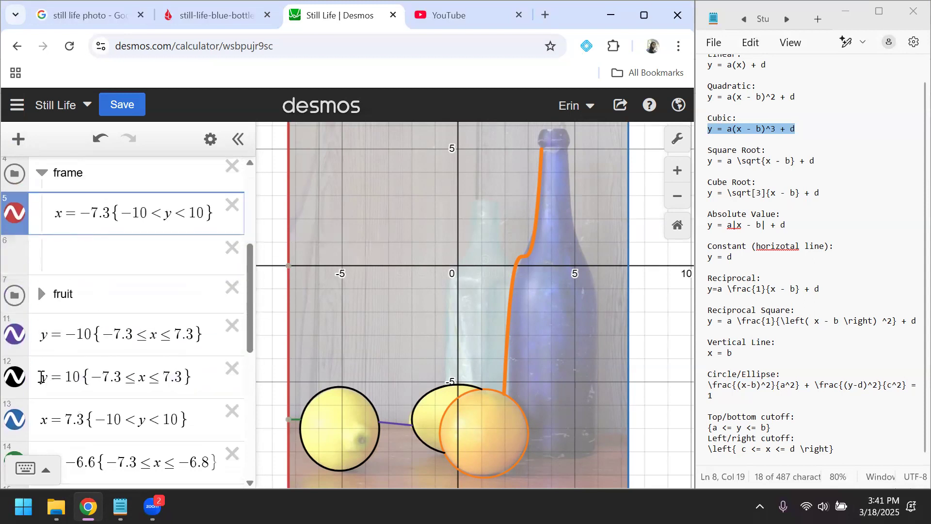
drag(19, 436, 56, 272)
drag(16, 377, 36, 298)
drag(26, 414, 53, 363)
scroll(51, 369, up, 1)
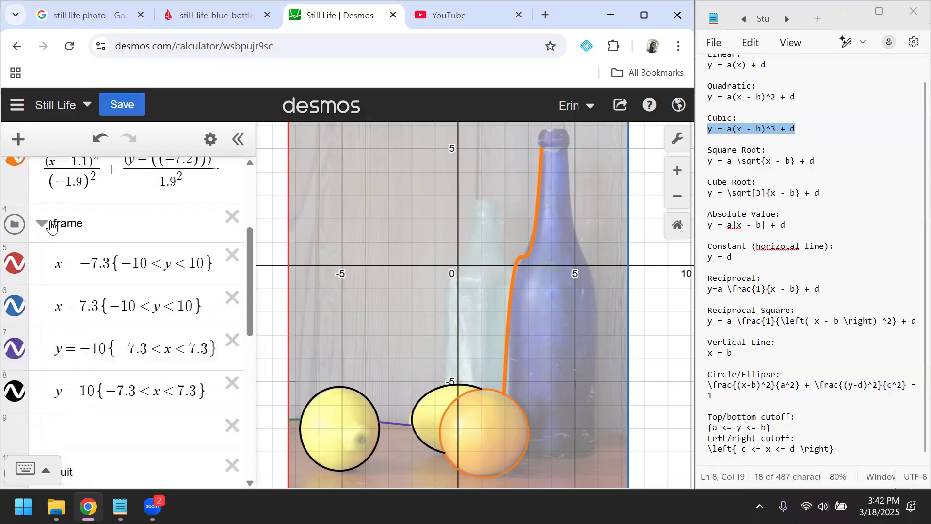
click(42, 223)
Step: Move the orange's ellipse equation to the start of the fruit folder and collapse the folder
scroll(114, 275, up, 2)
scroll(114, 275, down, 1)
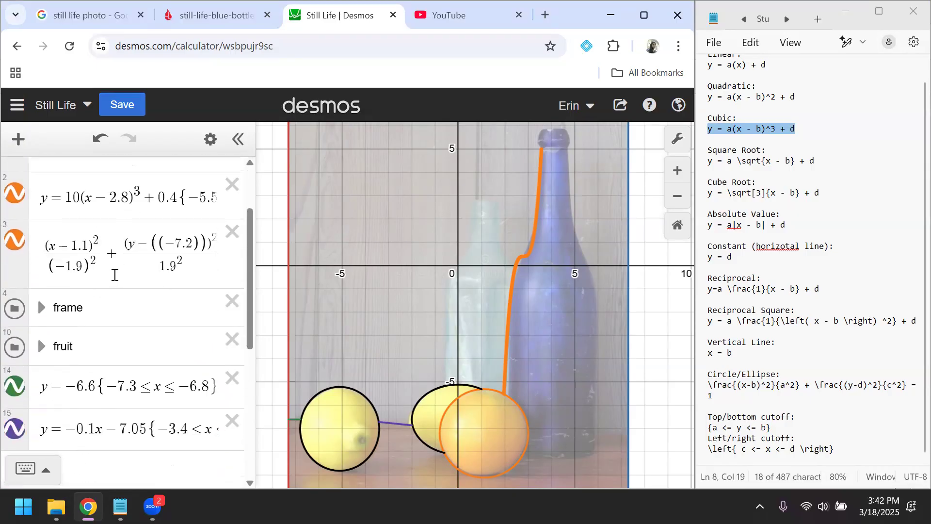
scroll(99, 346, down, 3)
scroll(99, 349, up, 5)
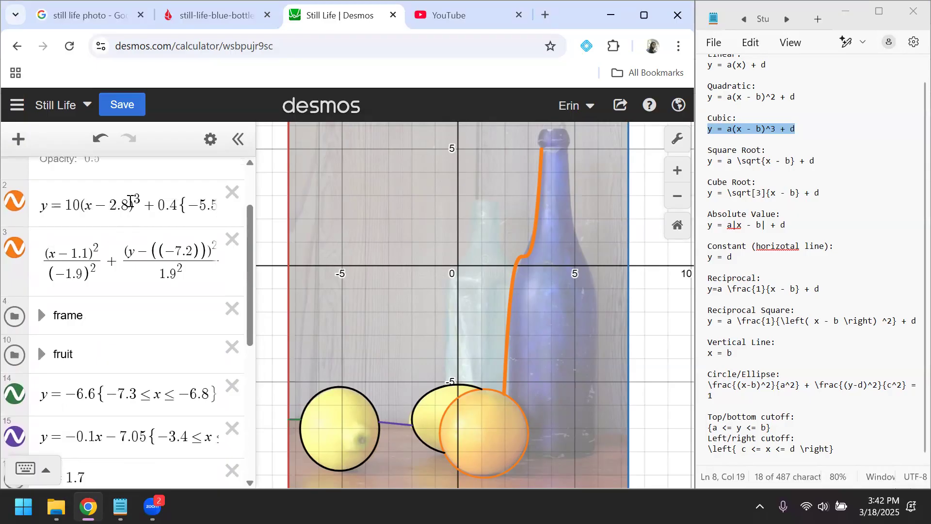
scroll(144, 219, up, 1)
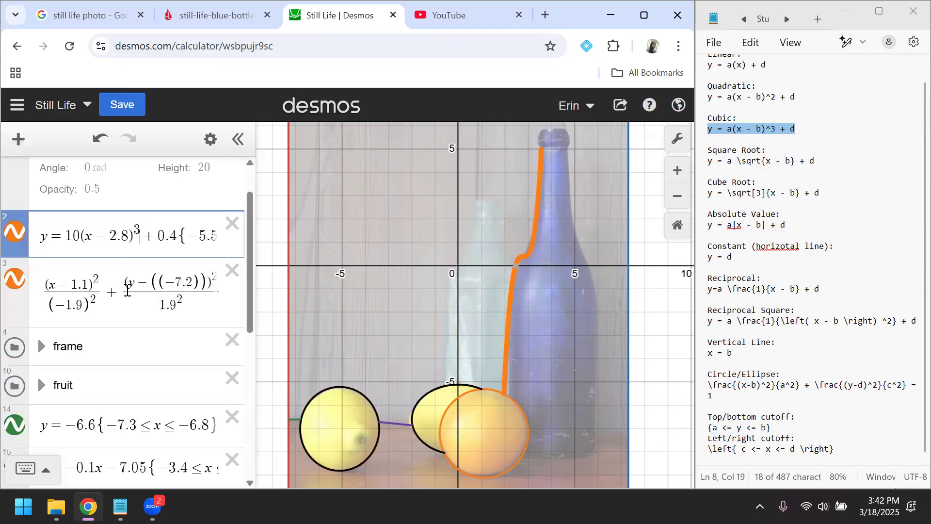
click(129, 290)
scroll(128, 289, down, 3)
scroll(128, 291, up, 2)
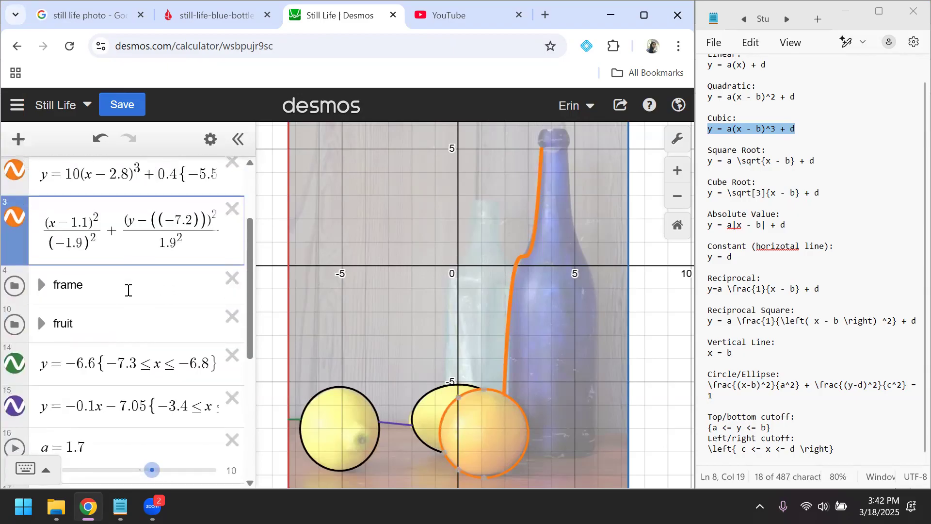
click(42, 323)
drag(41, 252, 45, 349)
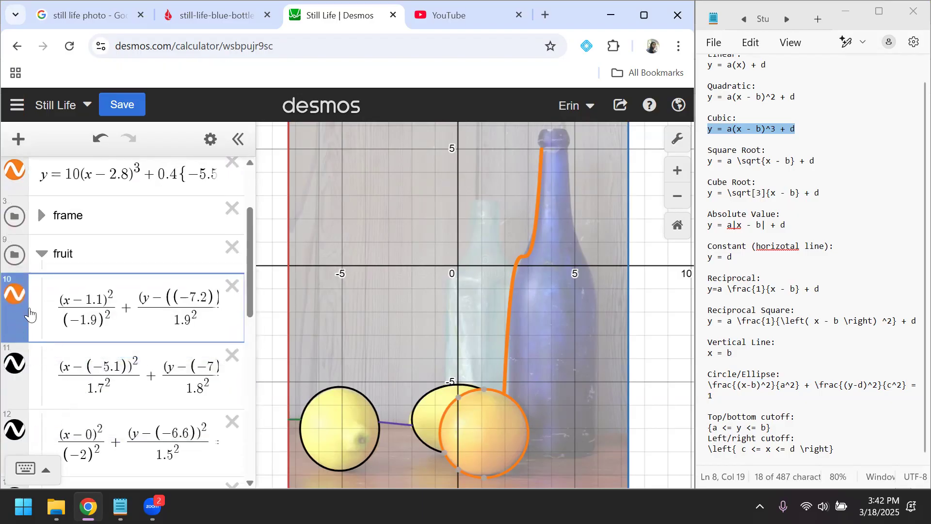
click(42, 254)
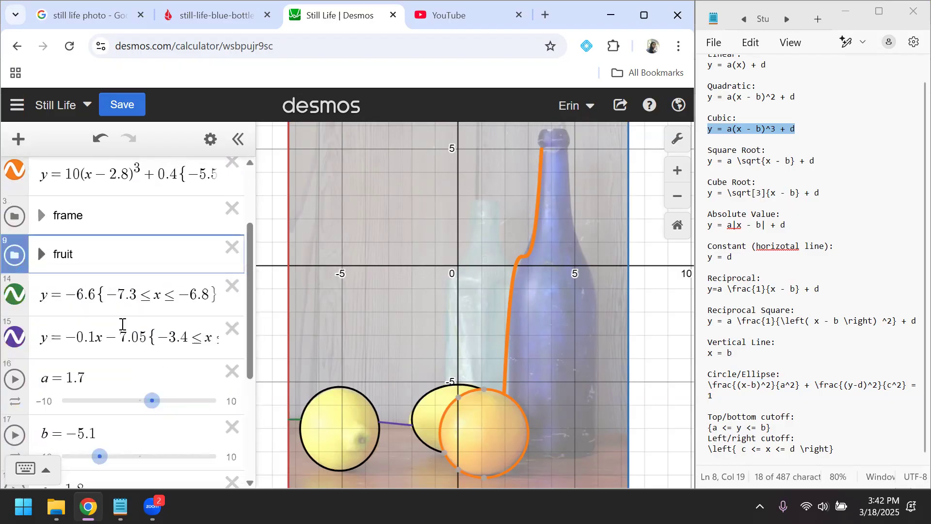
Step: Add a folder named "wood/wall boundary" directly above the existing bottle cubic equation
scroll(125, 330, down, 3)
scroll(125, 331, up, 1)
scroll(125, 331, up, 3)
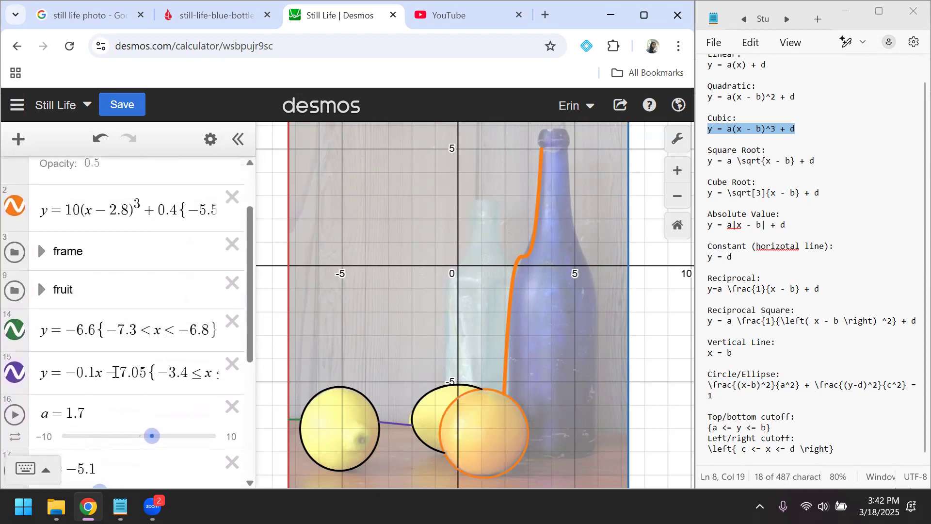
click(116, 373)
scroll(282, 388, down, 3)
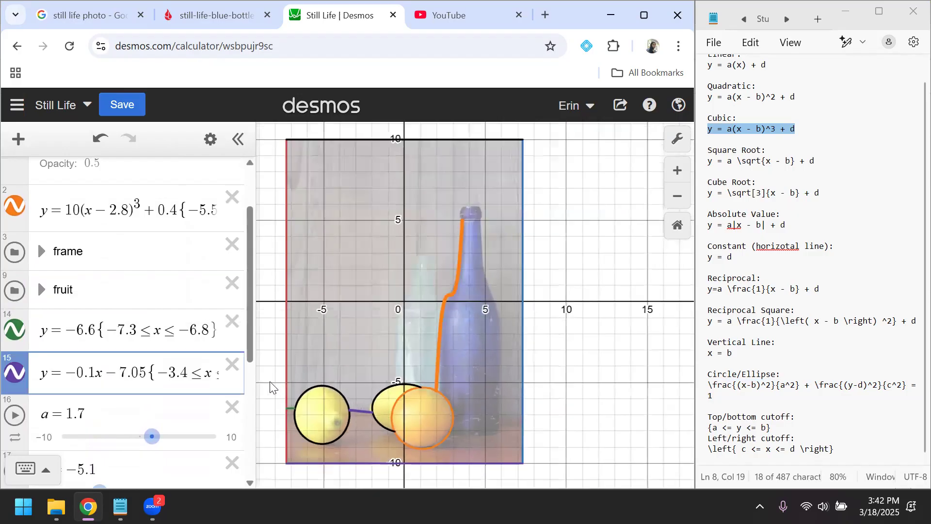
scroll(273, 387, up, 3)
drag(273, 386, 273, 354)
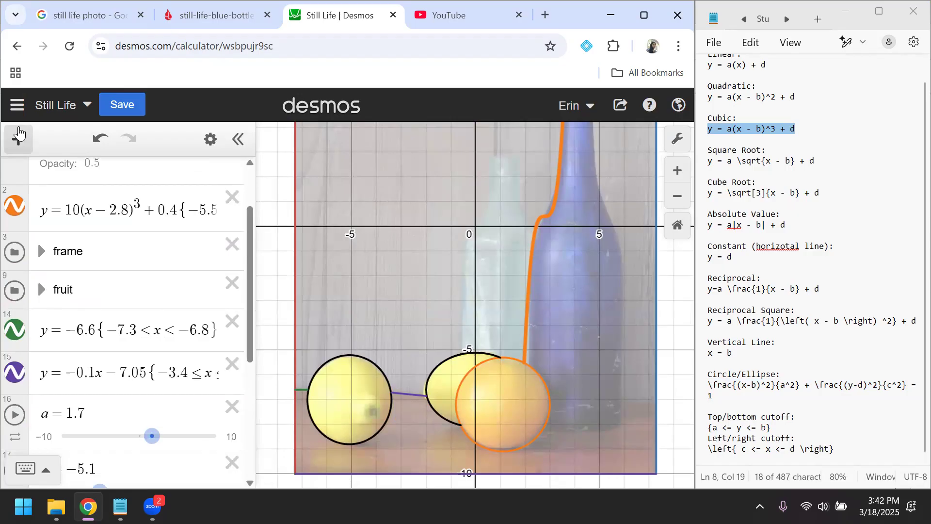
click(18, 134)
click(62, 267)
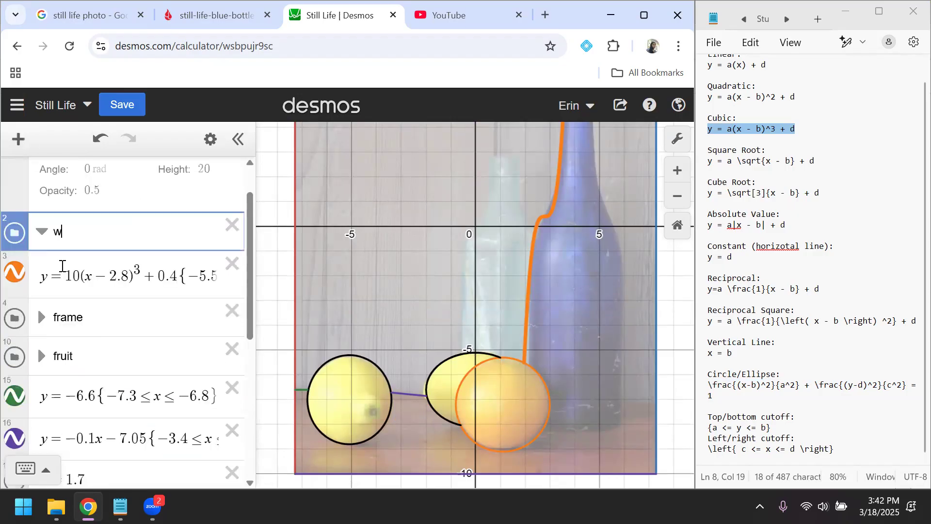
text(wood/wall boundary)
key(Return)
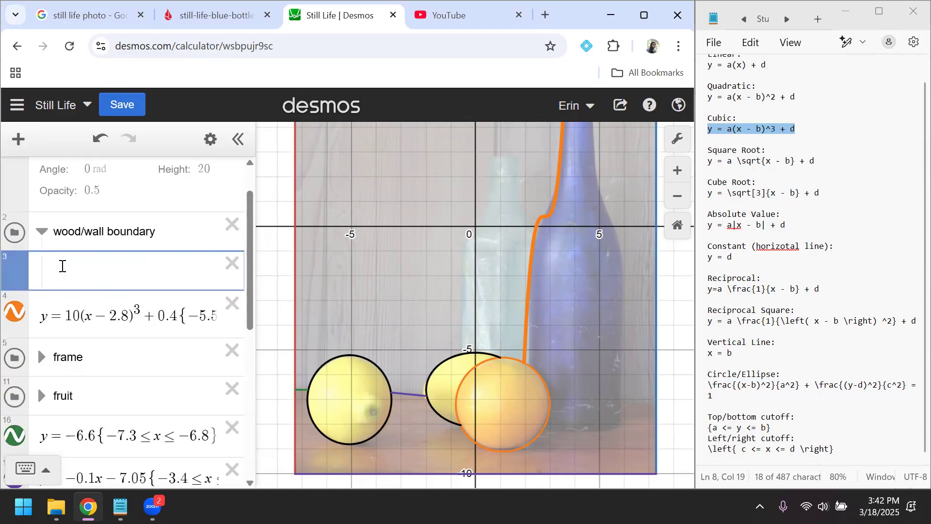
Step: Move the y = -6.6 and y = -0.1x - 7.05 lines into the wood/wall boundary folder and place it, collapsed, directly below the fruit folder
drag(27, 402, 48, 240)
drag(41, 445, 56, 275)
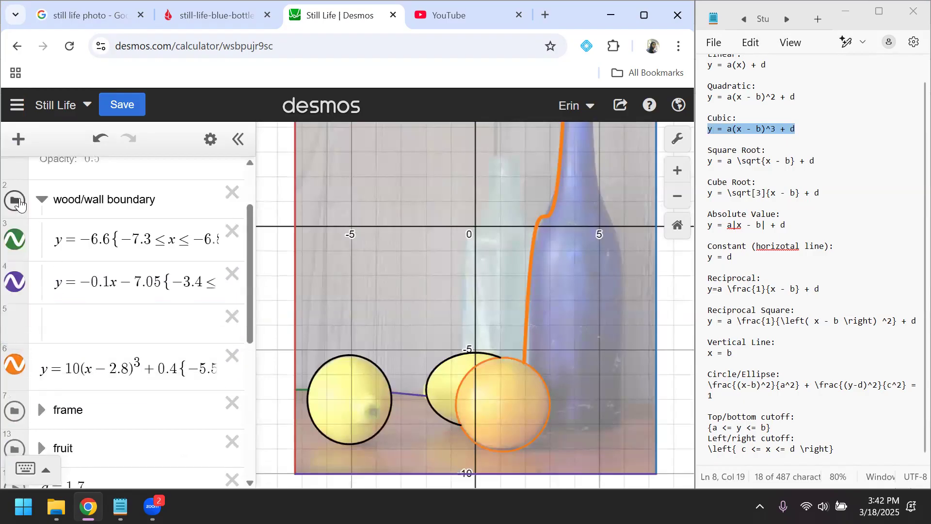
click(39, 200)
drag(15, 201, 13, 324)
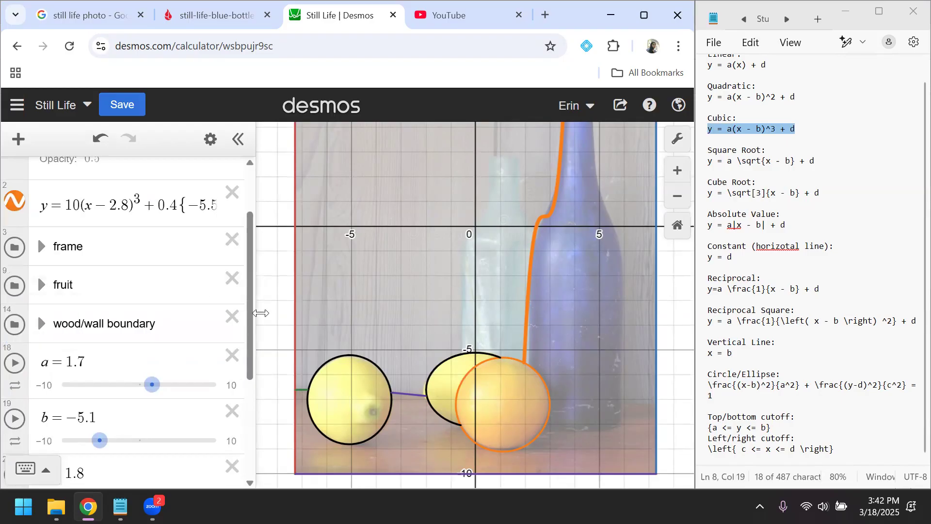
Step: Copy the cubic template y = a(x - b)^3 + d from the notes into a new expression below the wood/wall boundary folder
scroll(210, 305, down, 1)
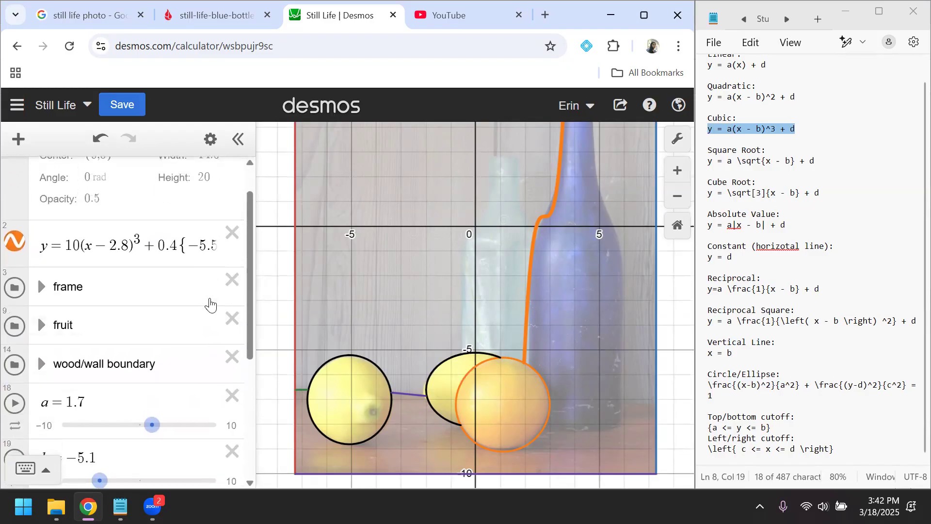
scroll(208, 303, up, 1)
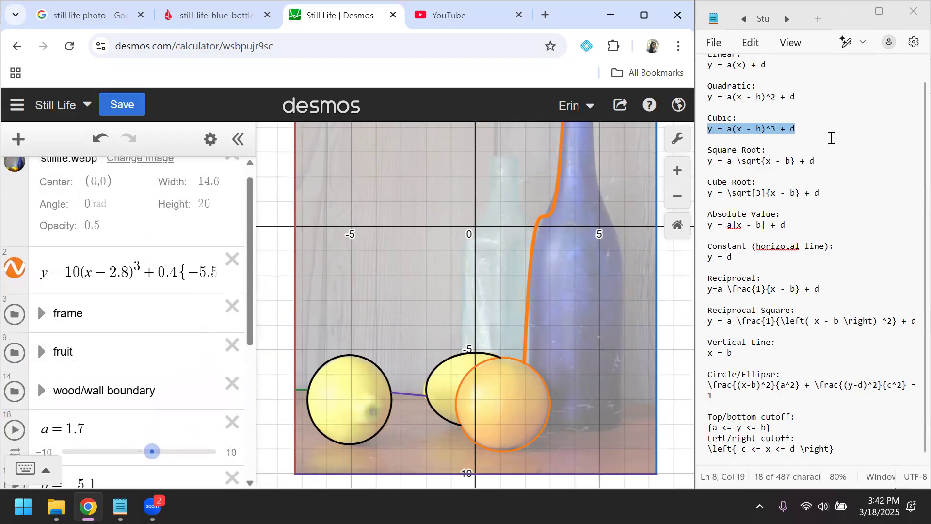
click(796, 129)
drag(800, 129, 701, 139)
key(ctrl+c)
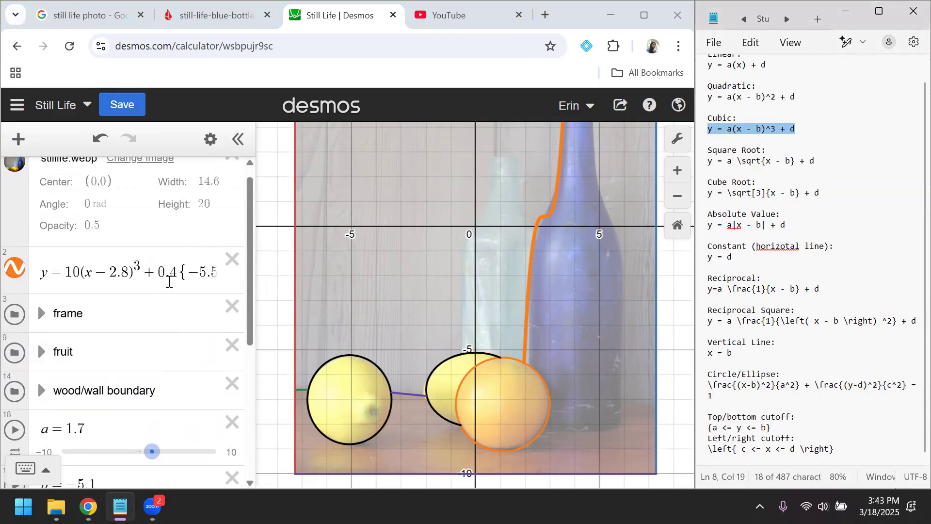
scroll(169, 281, down, 3)
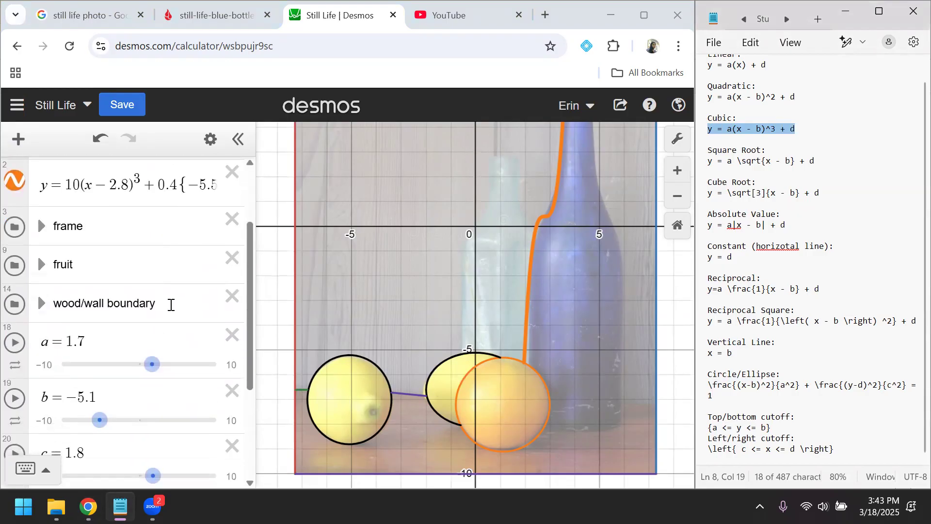
click(171, 305)
key(Return)
key(ctrl+v)
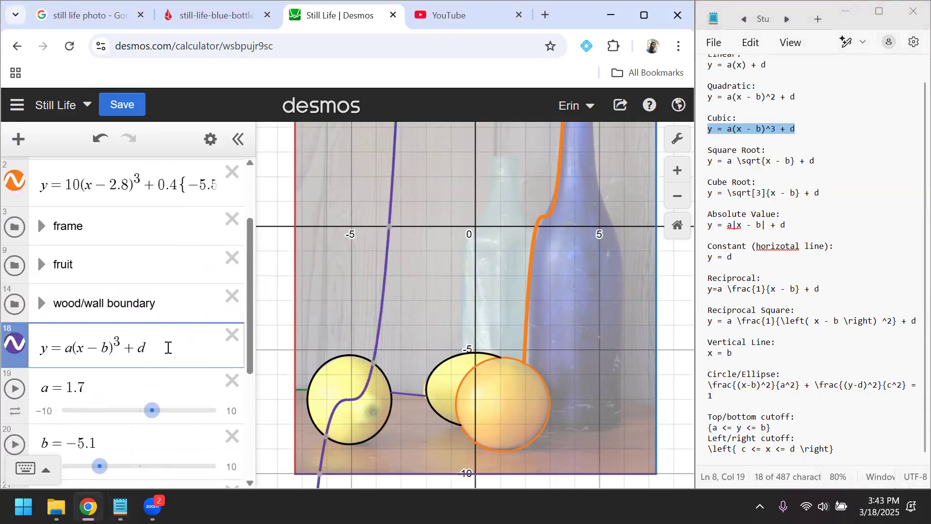
Step: Style the new cubic curve in orange with a line thickness of 5
scroll(176, 416, down, 4)
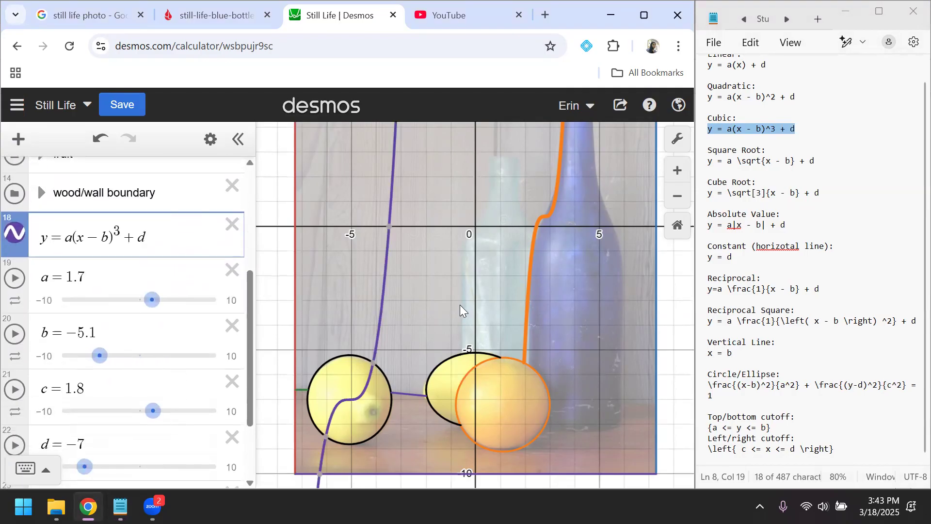
drag(271, 286, 263, 328)
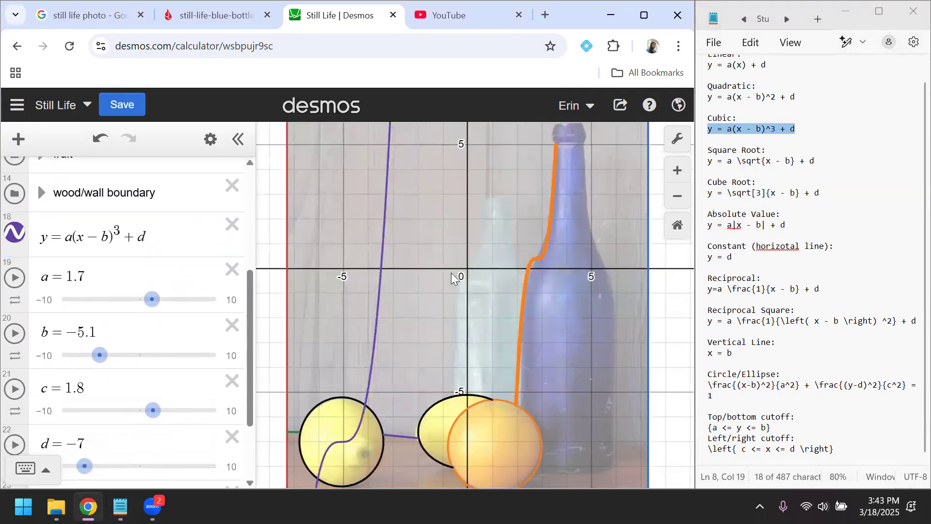
scroll(452, 279, down, 3)
scroll(451, 273, down, 3)
scroll(452, 273, up, 5)
scroll(452, 274, down, 4)
scroll(452, 273, up, 2)
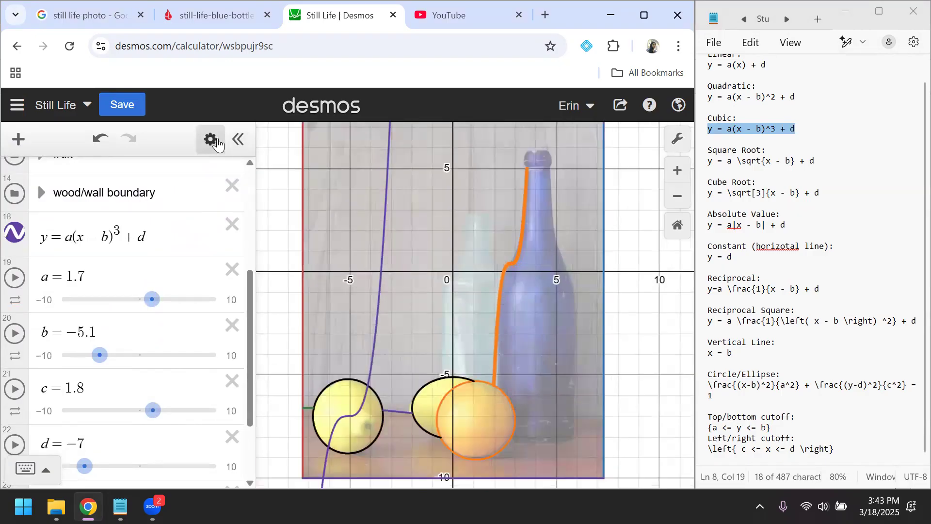
click(210, 139)
click(15, 232)
click(124, 315)
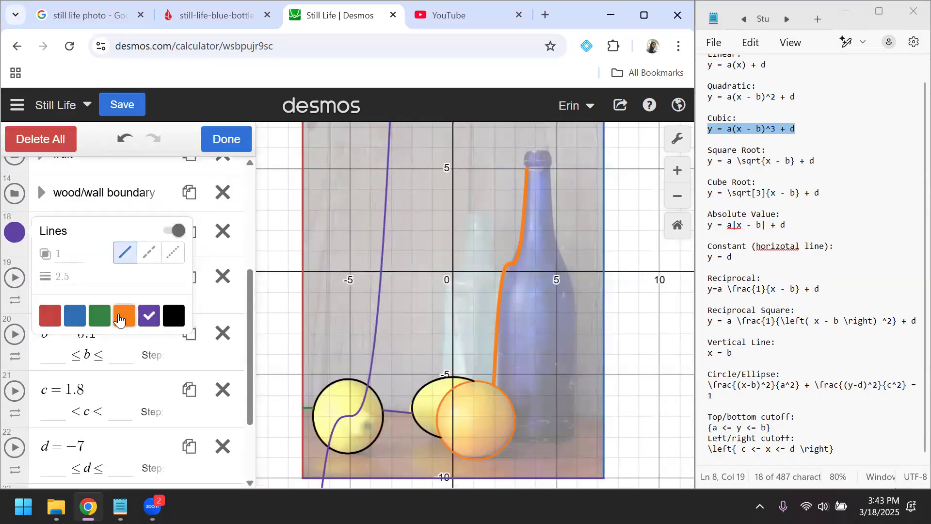
click(63, 277)
text(5)
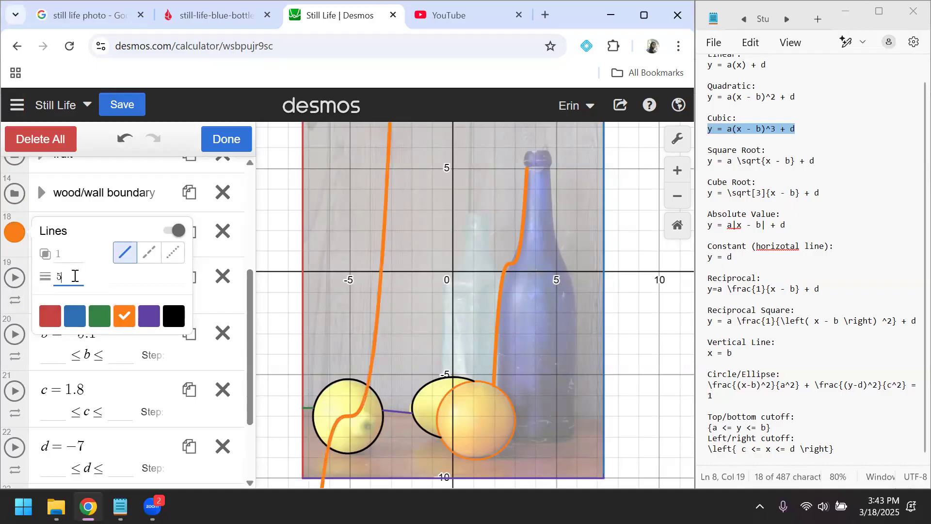
click(224, 139)
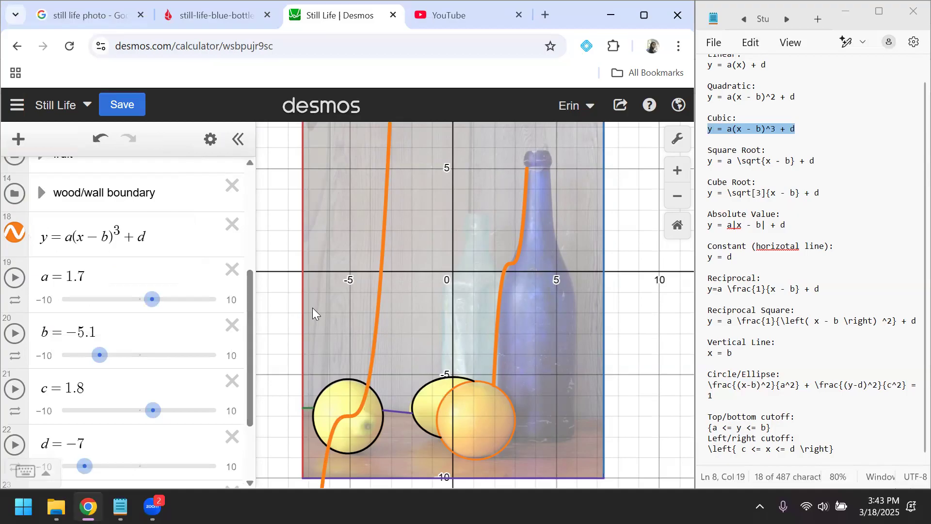
Step: Fit the new cubic to the blue bottle's right edge by setting a to -10, d to 0.4 and b to 5.4
drag(151, 299, 59, 301)
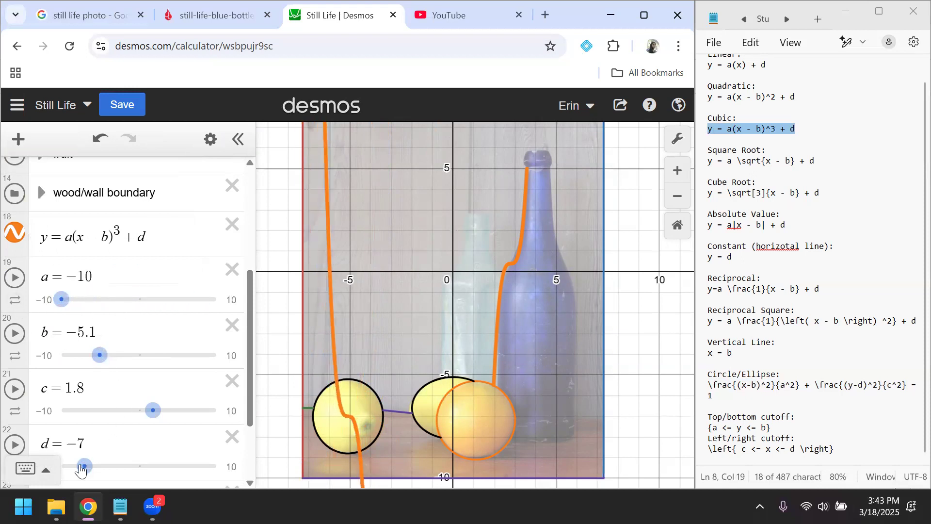
drag(84, 466, 138, 465)
mouse_move(152, 356)
mouse_down()
mouse_move(170, 370)
mouse_move(151, 361)
mouse_up()
click(97, 294)
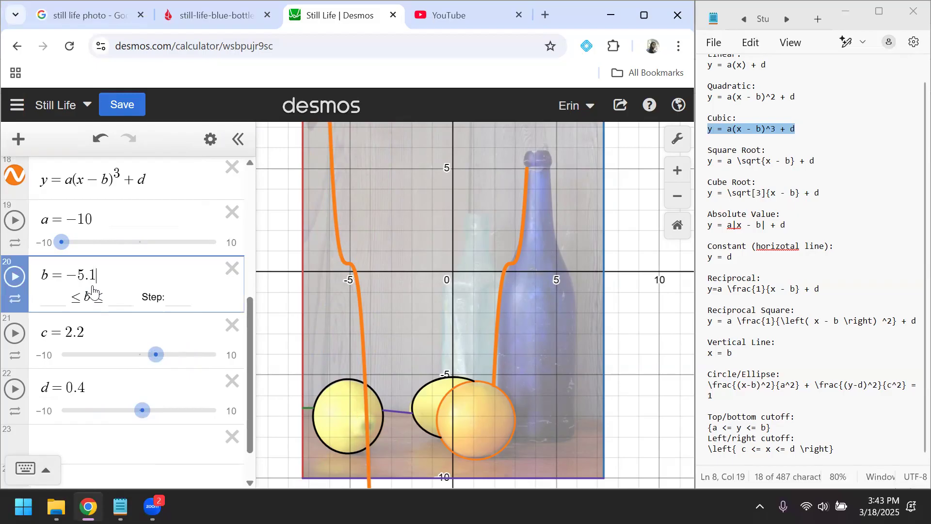
click(113, 334)
drag(99, 298, 183, 311)
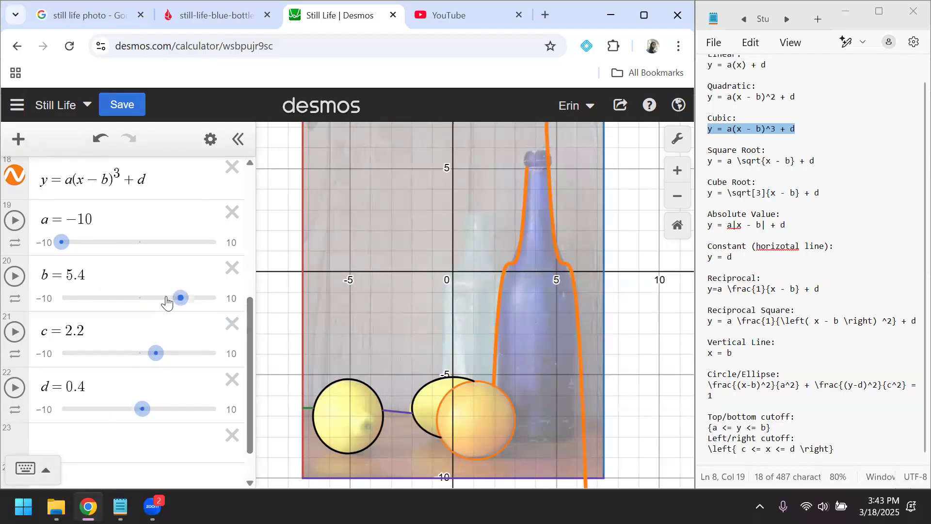
drag(178, 301, 176, 308)
Step: Replace the parameters a and b in the new cubic equation with the fixed values -10 and 5.4
drag(100, 216, 71, 226)
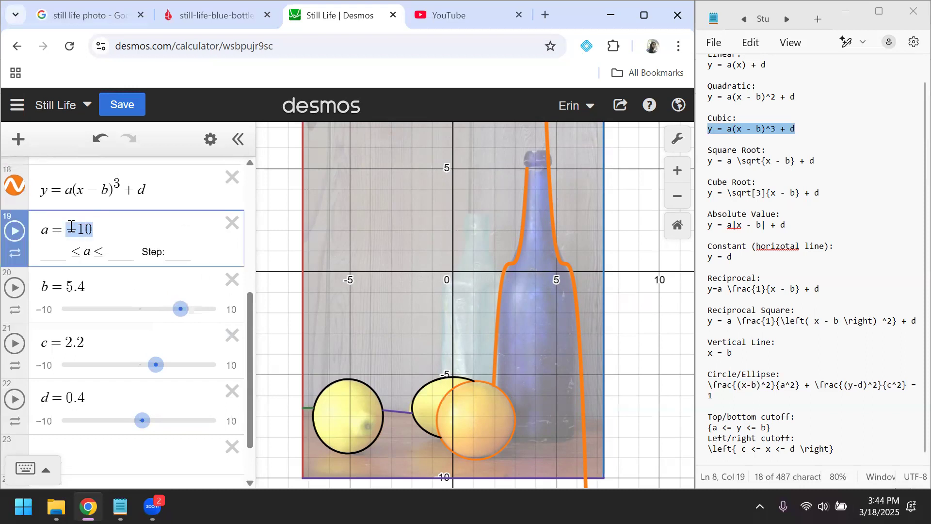
key(ctrl+c)
click(72, 192)
key(BackSpace)
key(ctrl+v)
drag(86, 331, 68, 331)
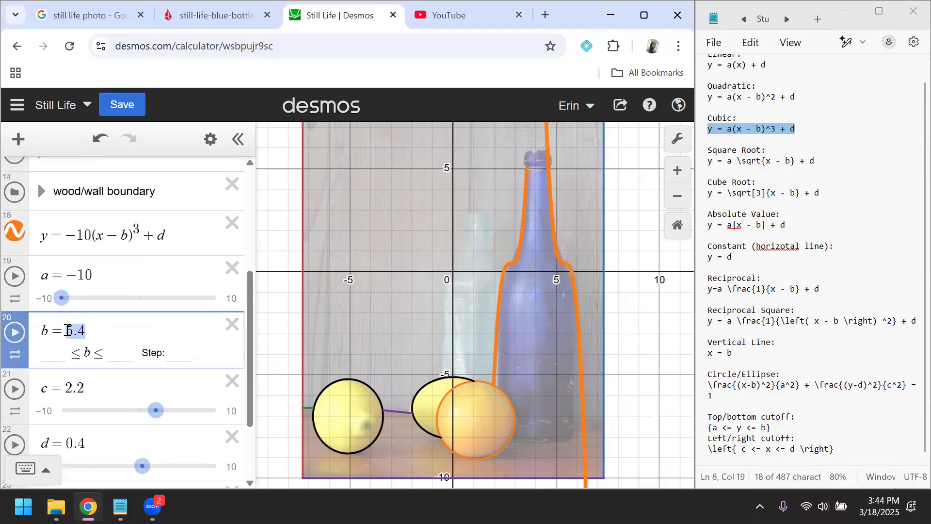
key(ctrl+c)
click(126, 238)
key(BackSpace)
key(ctrl+v)
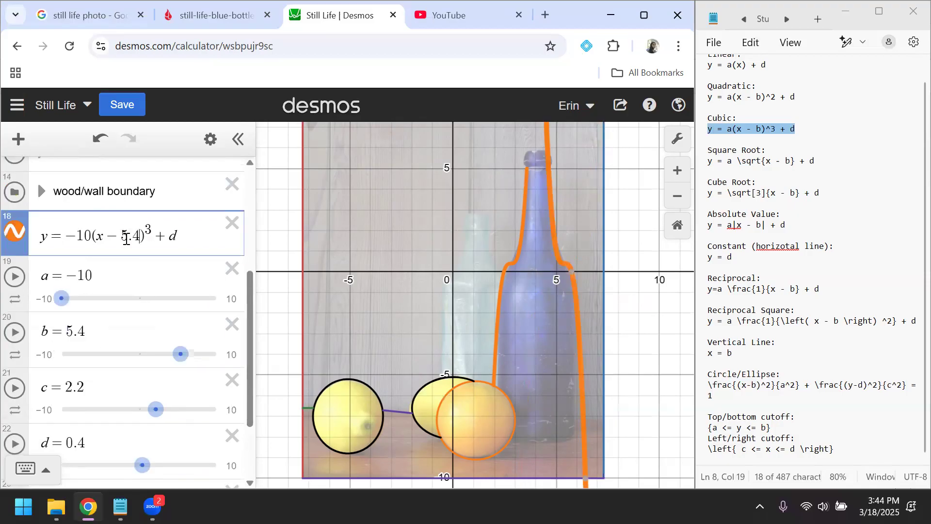
Step: Replace the parameter d in the right-edge cubic equation with the fixed value 0.4
click(95, 440)
drag(95, 440, 64, 446)
key(ctrl+c)
click(179, 227)
key(BackSpace)
key(ctrl+v)
Step: Append the top/bottom cutoff {a ≤ y ≤ b} from the notes to the right-edge cubic, with proper less-than-or-equal signs
drag(768, 427, 712, 428)
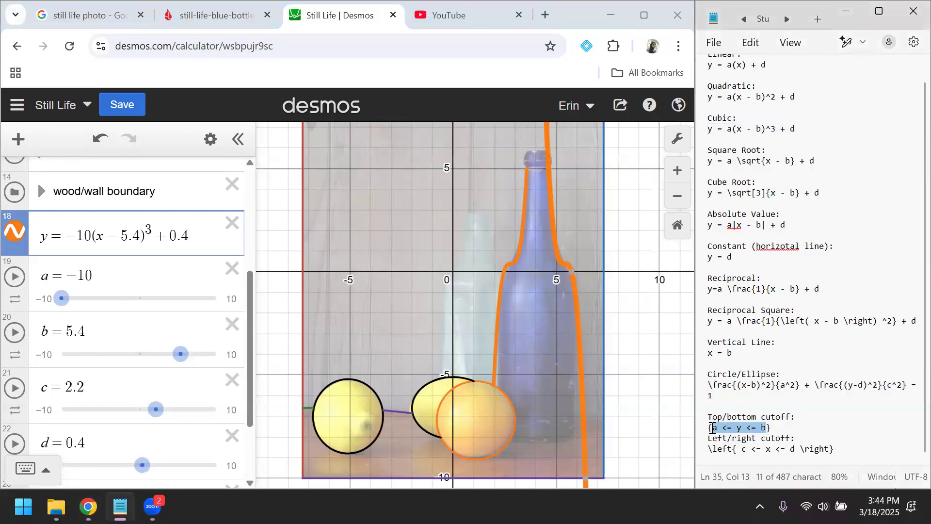
click(197, 240)
text({)
key(ctrl+v)
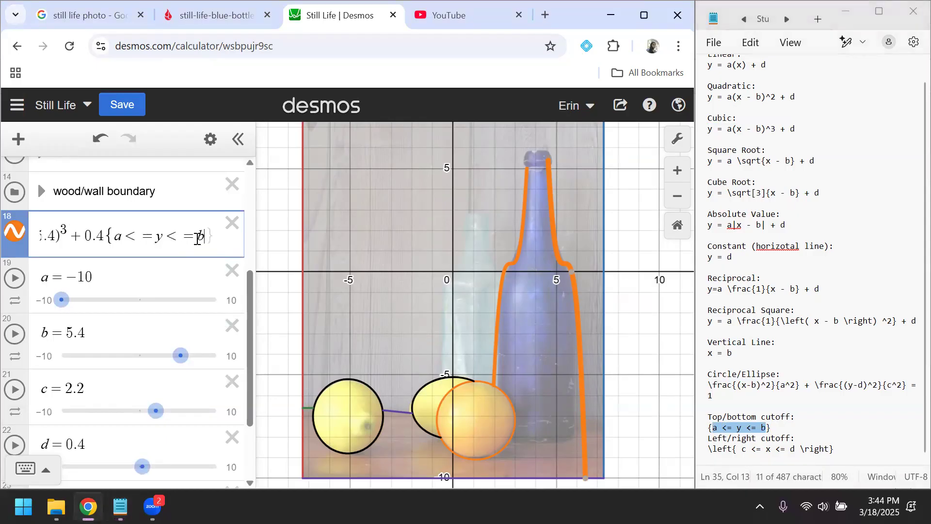
click(145, 238)
key(BackSpace)
key(Right)
key(Right)
key(Right)
key(BackSpace)
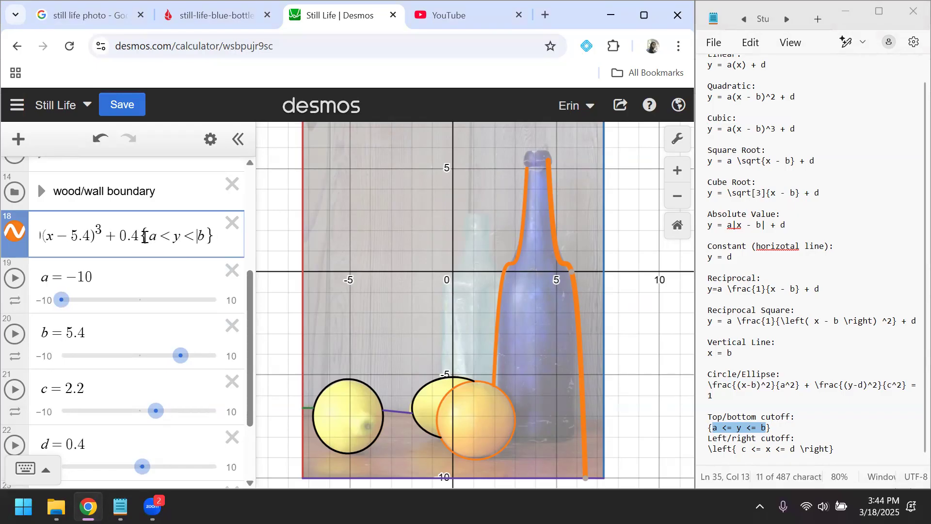
text(=)
key(Left)
key(Left)
text(=)
Step: Trim the right-edge cubic to the bottle's height by setting b to 5 and a to -8
mouse_move(167, 355)
mouse_down()
mouse_move(155, 357)
mouse_move(176, 357)
mouse_up()
click(62, 300)
drag(63, 311, 80, 315)
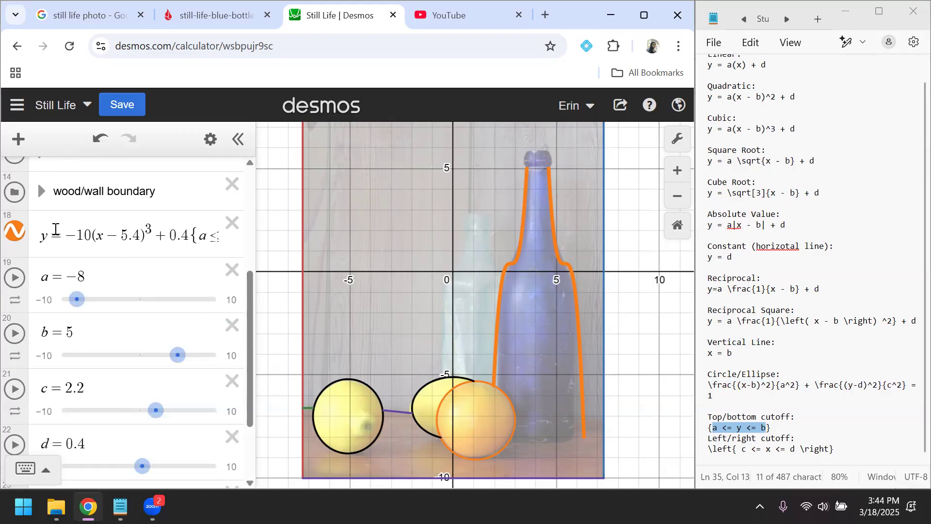
Step: Insert an empty expression below the right-edge cubic and replace the lower limit a in its cutoff with -8
click(165, 235)
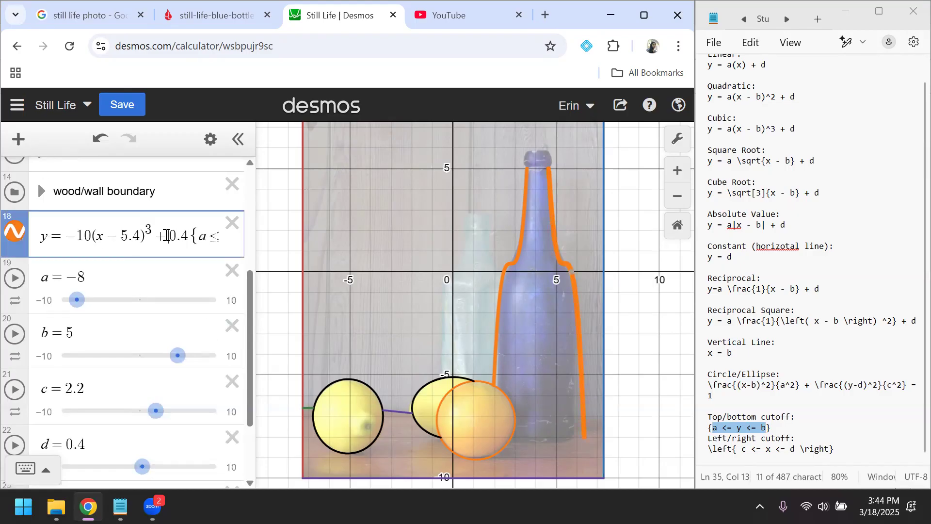
key(Return)
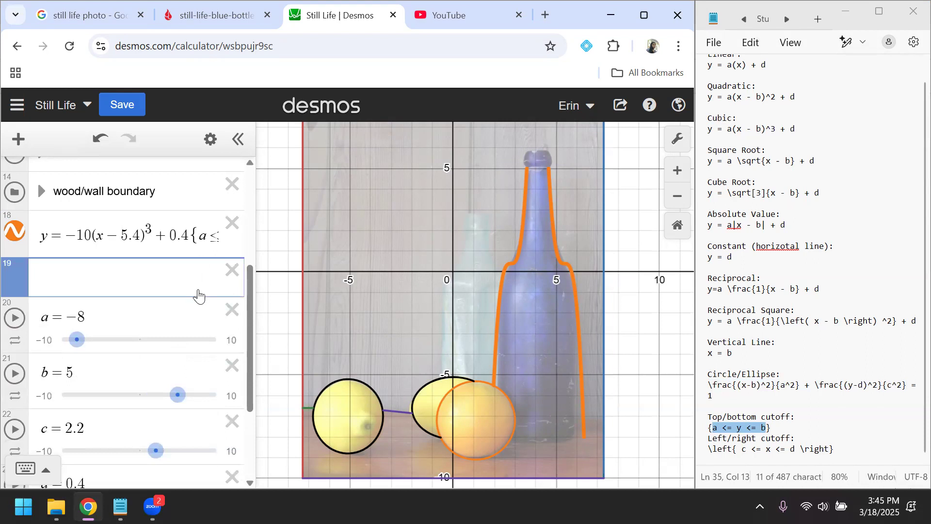
click(207, 236)
key(BackSpace)
text(-8)
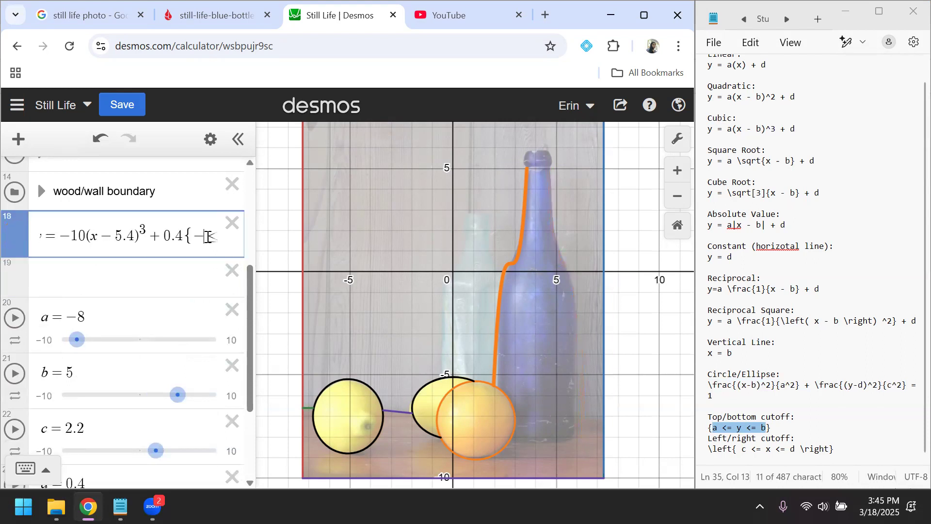
key(Right)
key(Right)
key(Right)
key(Right)
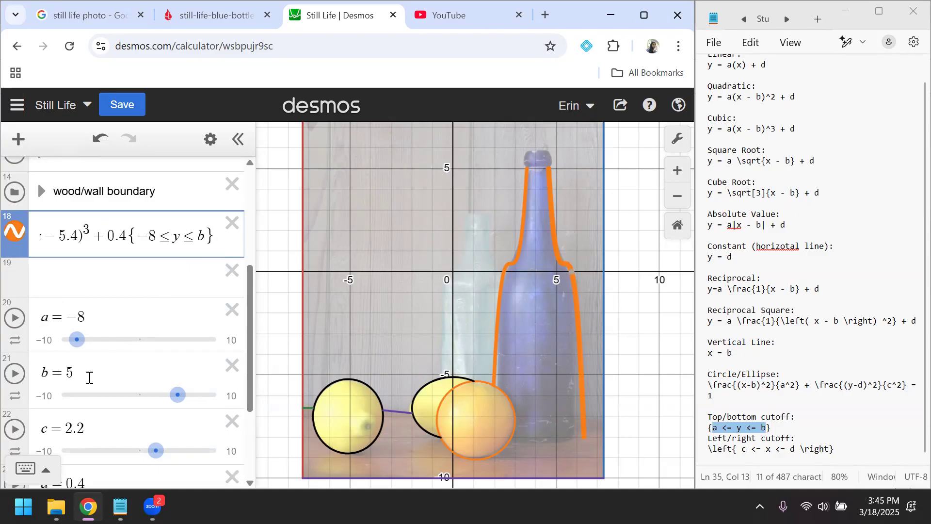
Step: Replace the upper limit b in the right-edge cubic's cutoff with 5 and go to the empty expression below it
click(77, 377)
double_click(69, 378)
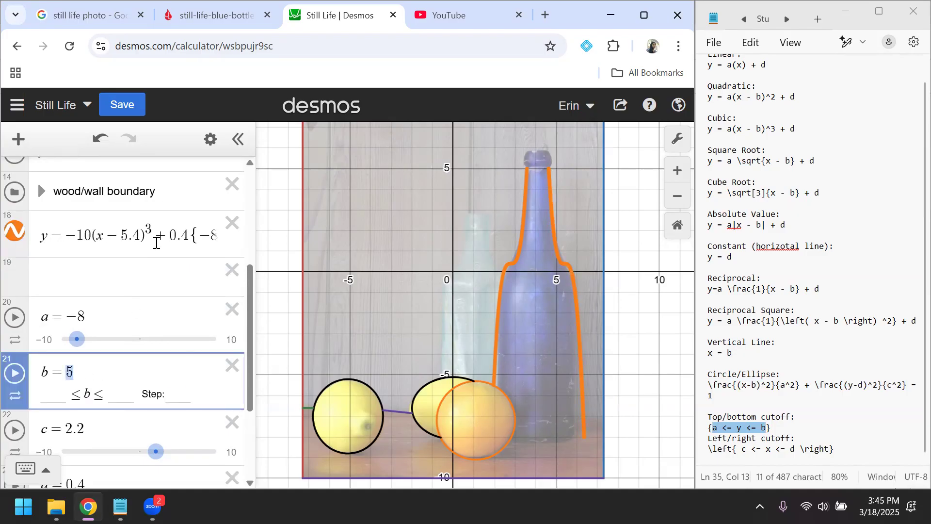
click(157, 243)
key(Right)
key(Right)
key(Right)
key(Right)
key(Right)
key(Right)
key(Right)
key(Right)
key(Right)
key(Right)
key(Right)
key(BackSpace)
text(5)
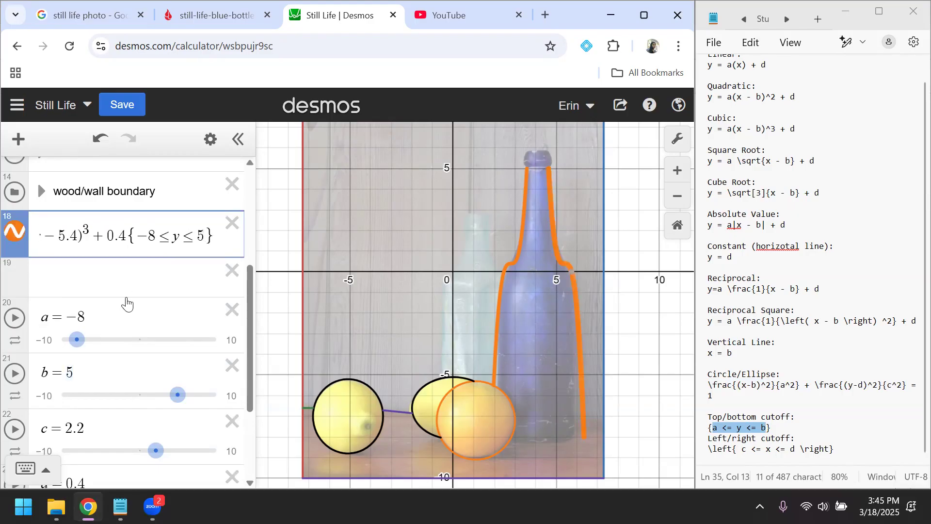
click(125, 273)
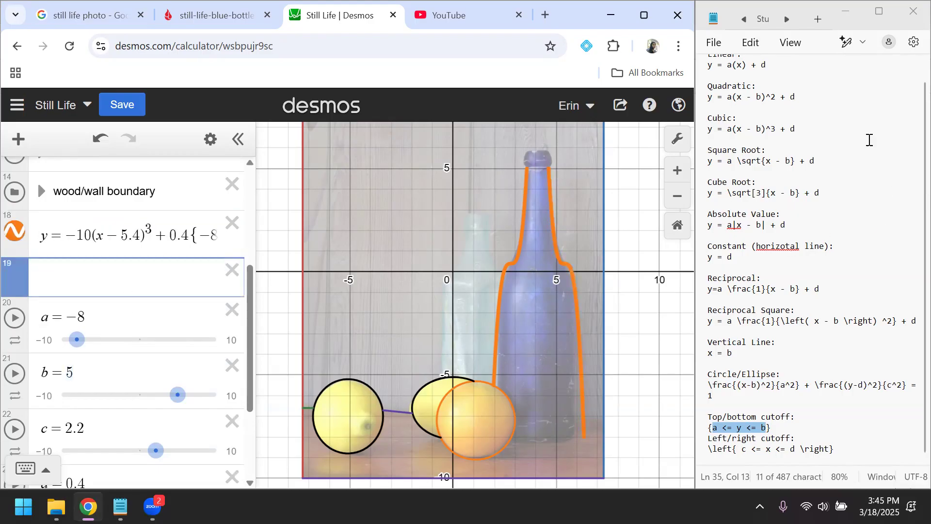
Step: Copy the quadratic template y = a(x - b)^2 + d from the notes into the empty expression below the right-edge cubic
click(820, 94)
drag(819, 94, 710, 103)
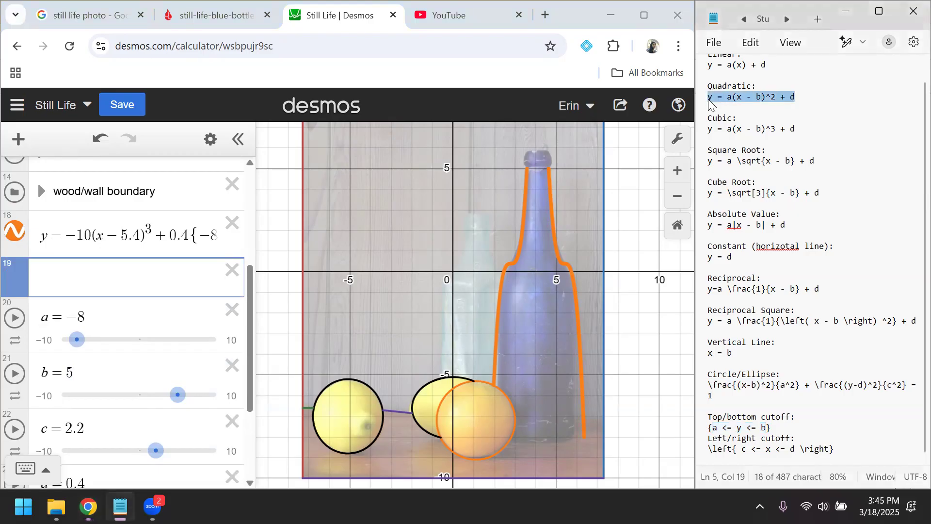
key(ctrl+c)
click(106, 279)
key(ctrl+v)
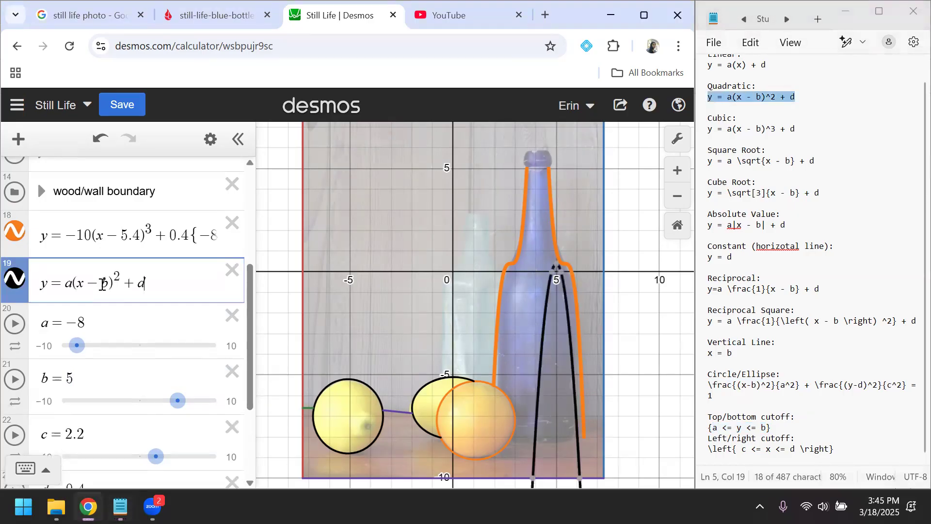
Step: Lower the parabola to the blue bottle's base with d at -8.3 and flatten it by setting a to 0.02
drag(82, 350, 148, 351)
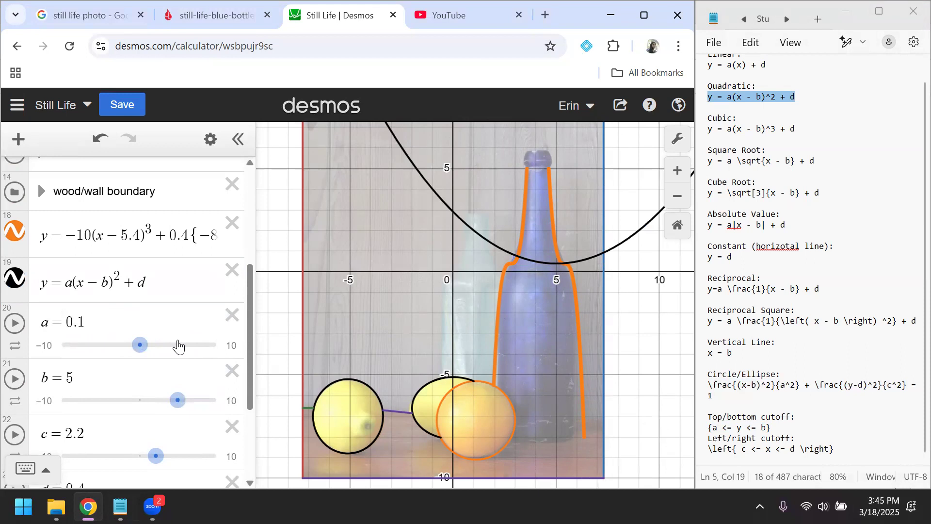
scroll(179, 345, down, 2)
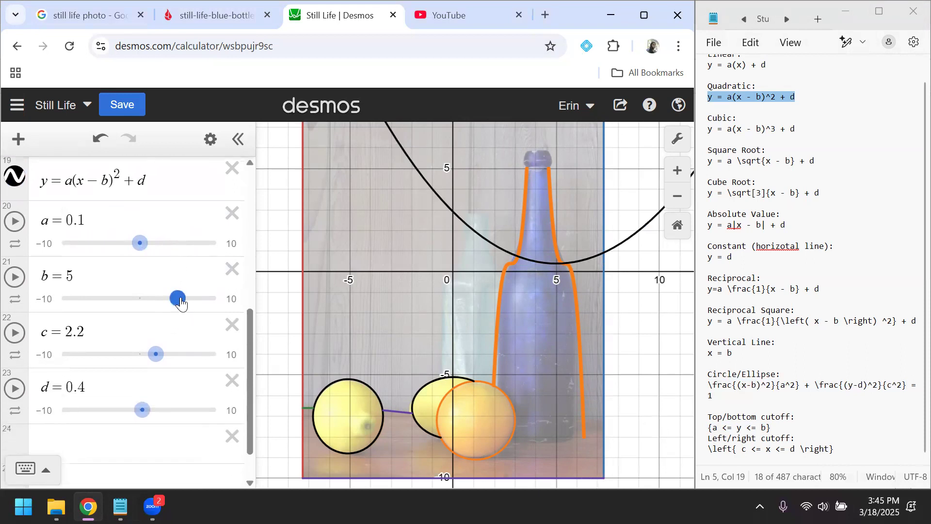
drag(141, 410, 75, 409)
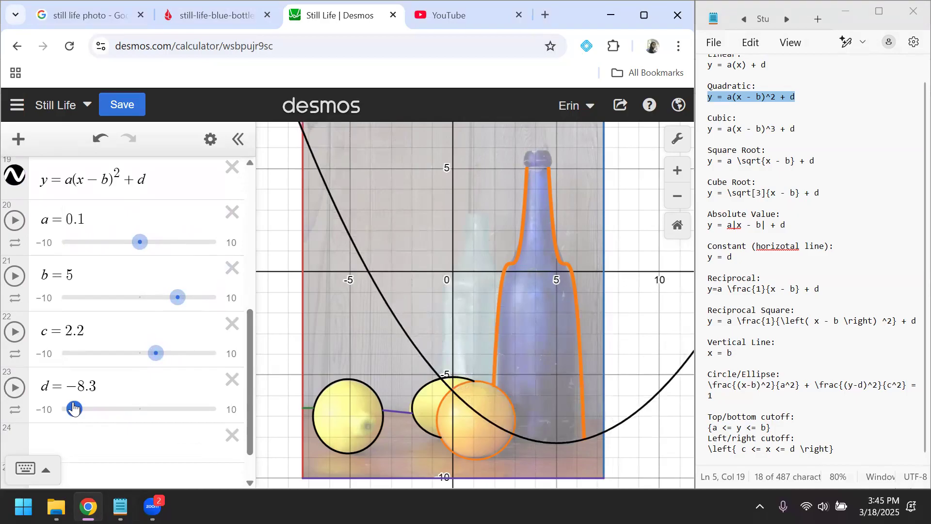
click(90, 221)
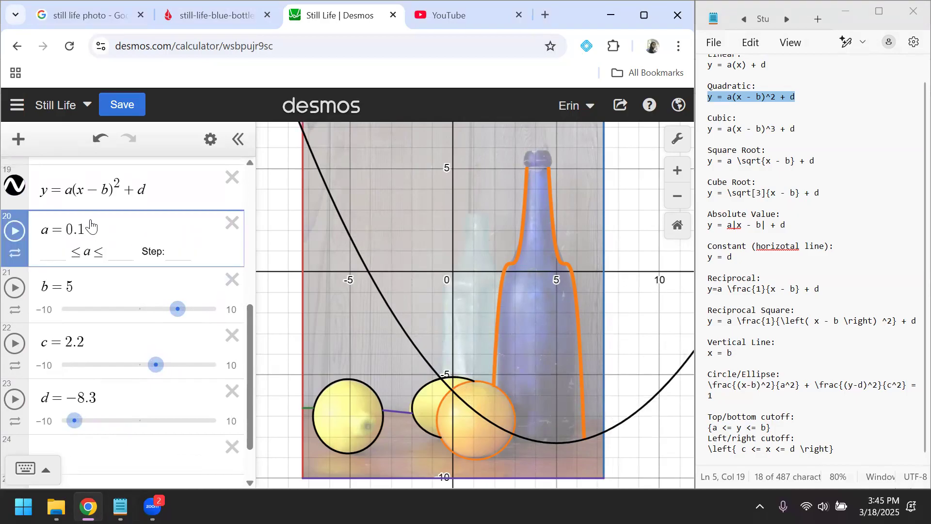
key(BackSpace)
text(0)
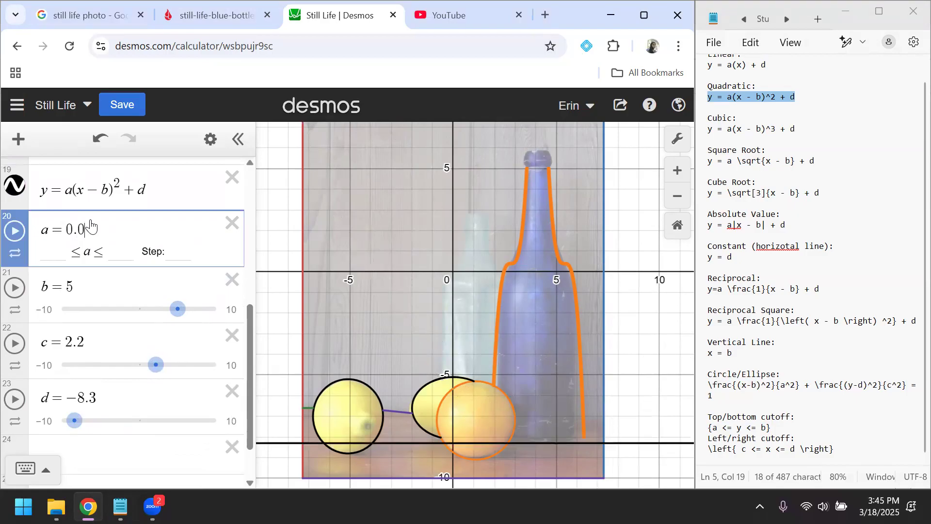
text(3)
key(BackSpace)
text(2)
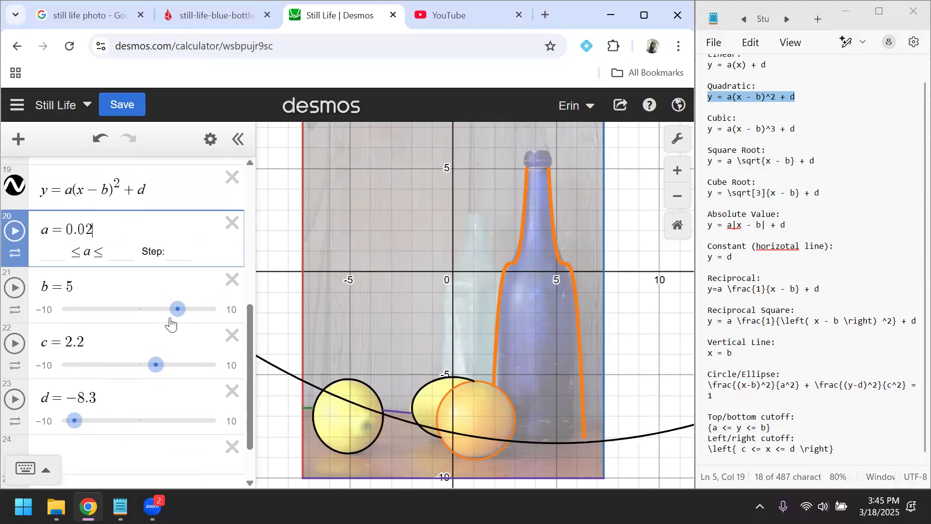
Step: Center the parabola under the bottle with b at 3.9 and raise it slightly by setting d to -8.2
drag(172, 326, 165, 324)
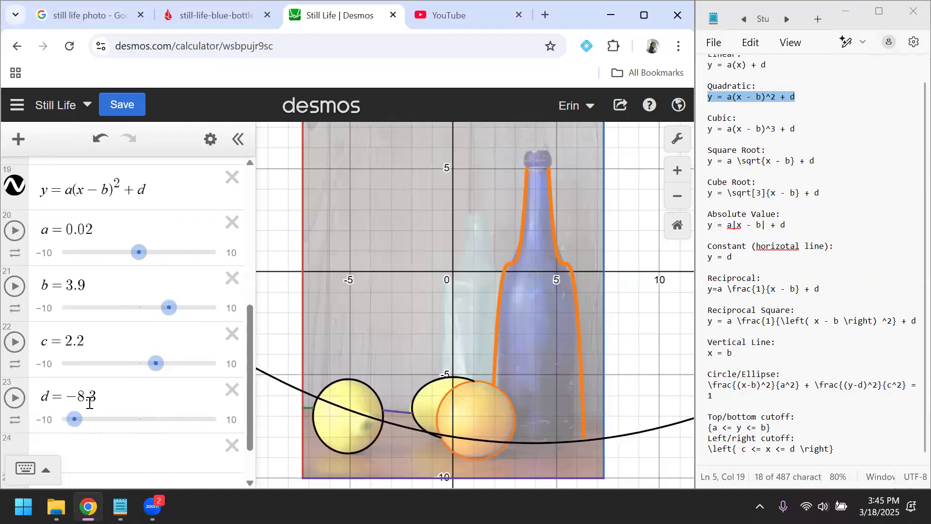
drag(74, 419, 80, 429)
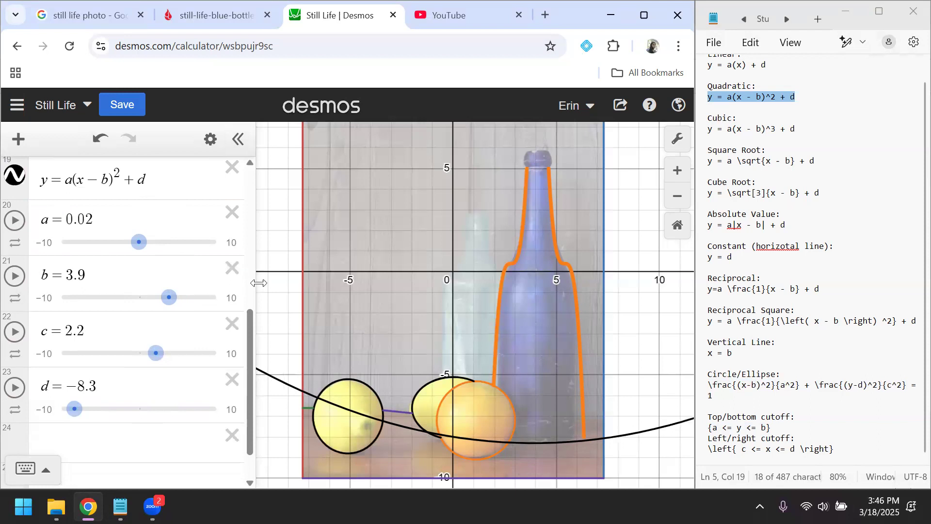
click(74, 410)
drag(73, 416, 73, 416)
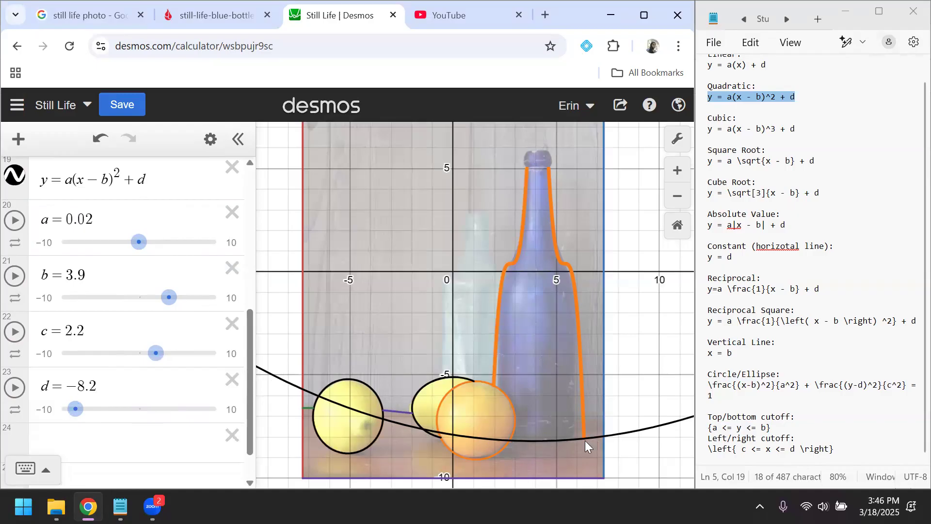
Step: Simplify the left/right cutoff in the notes to c < x < d and select that inequality
click(795, 451)
drag(795, 450, 742, 450)
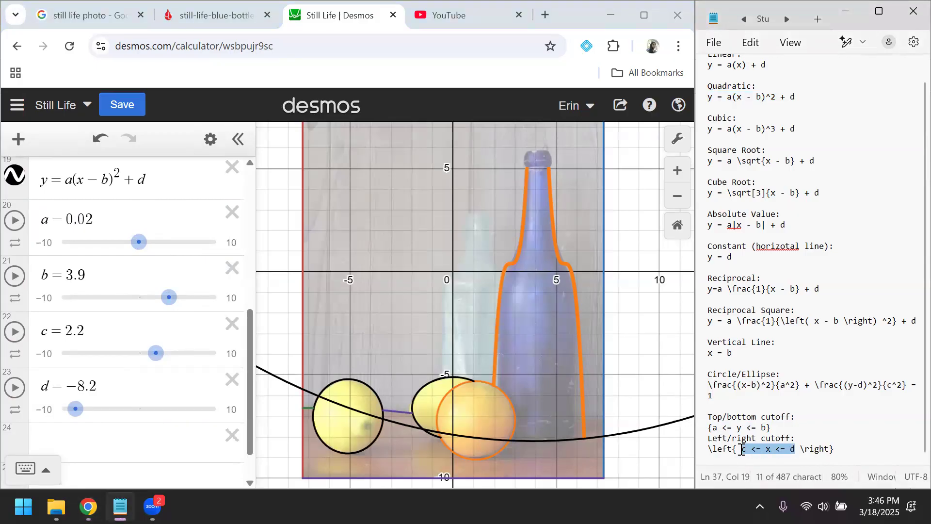
click(756, 450)
key(Delete)
click(776, 450)
key(Delete)
drag(785, 450, 745, 455)
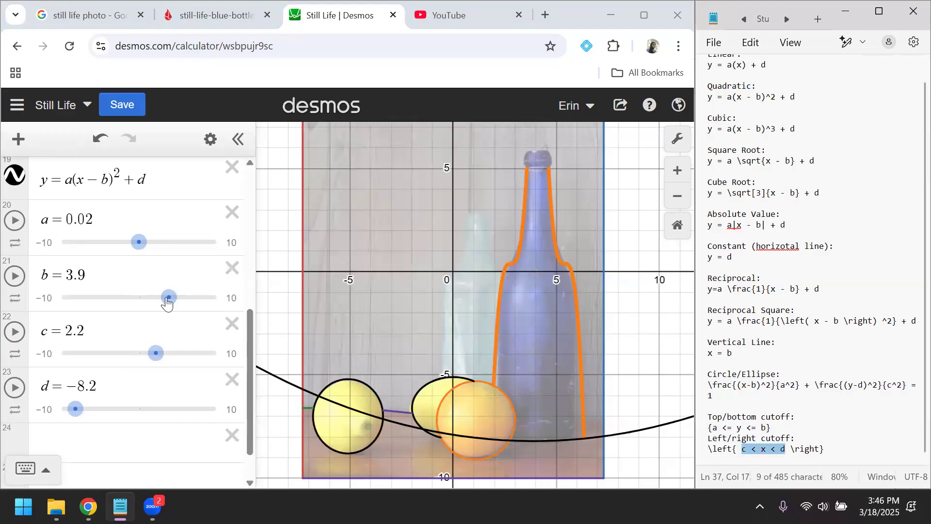
Step: Replace a with 0.02 and b with 3.9 in the base parabola's equation
scroll(167, 301, up, 1)
click(172, 227)
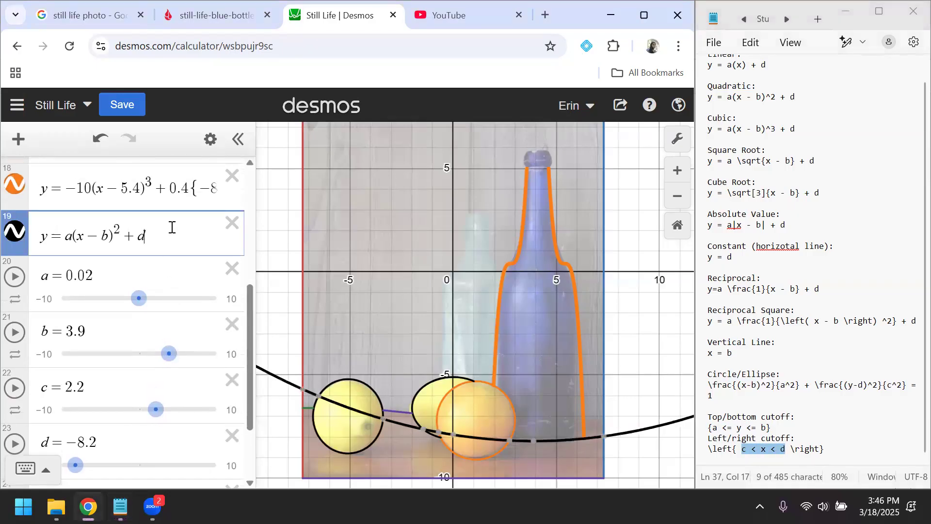
drag(100, 277, 67, 277)
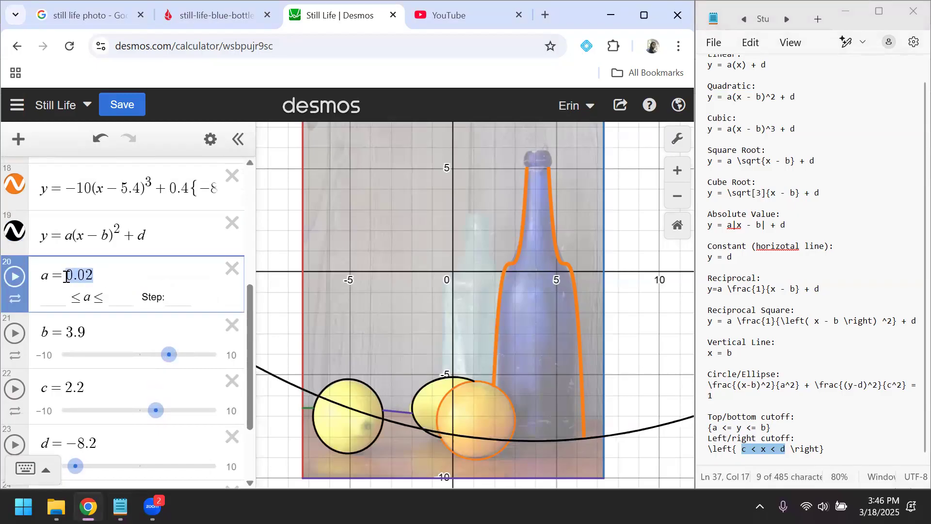
key(ctrl+c)
click(73, 239)
key(BackSpace)
key(ctrl+v)
drag(97, 334, 68, 332)
key(ctrl+c)
click(126, 237)
key(BackSpace)
key(ctrl+v)
Step: Replace d with -8.2 in the base parabola's equation and remove the redundant plus sign
drag(104, 441, 63, 437)
key(ctrl+c)
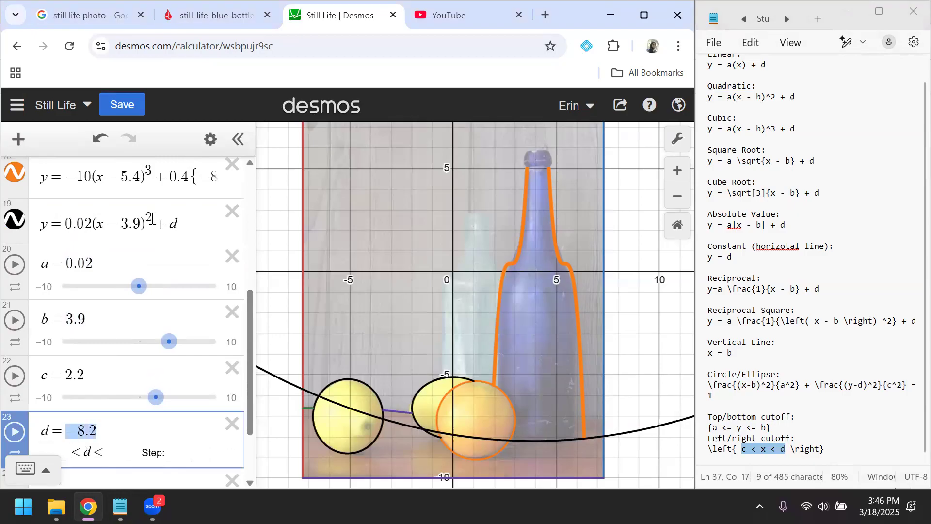
click(179, 224)
key(BackSpace)
key(ctrl+v)
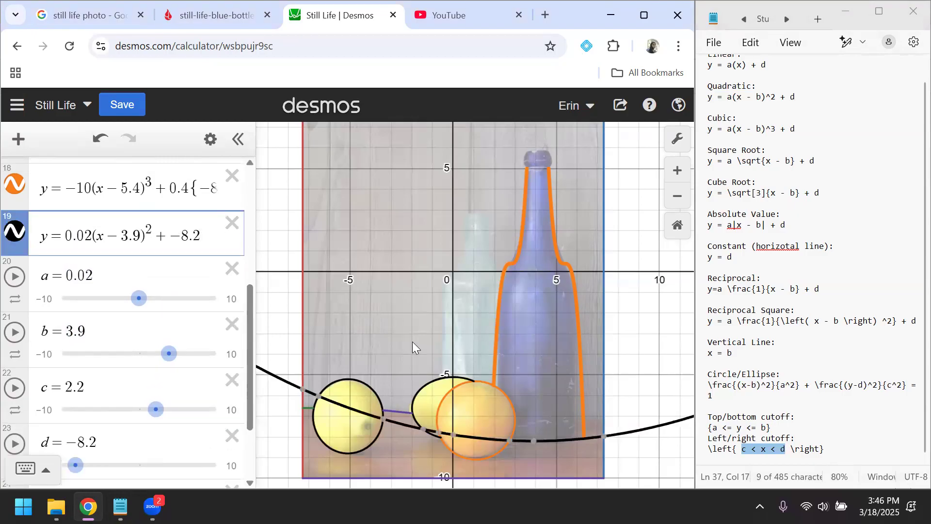
click(169, 228)
key(BackSpace)
Step: Append the left/right cutoff {c < x < d} from the notes to the base parabola's equation
scroll(149, 355, down, 1)
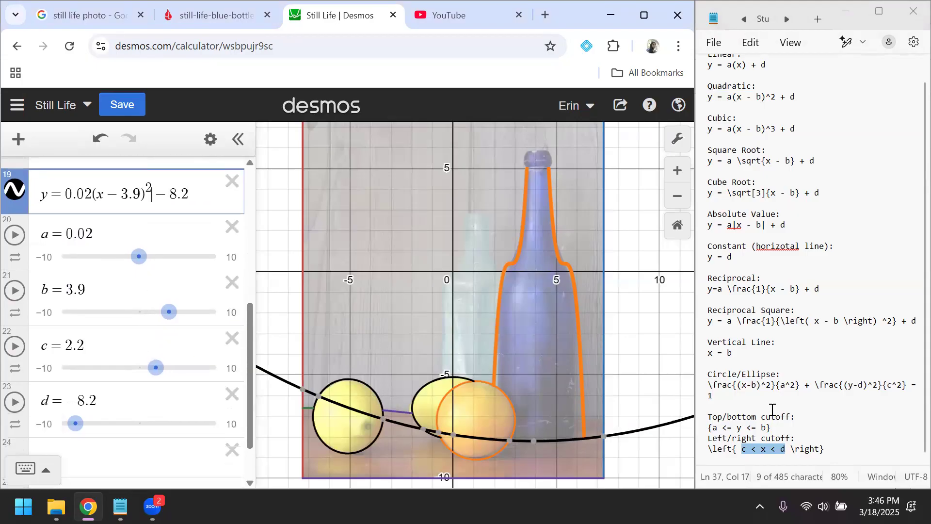
click(786, 451)
drag(786, 452, 743, 446)
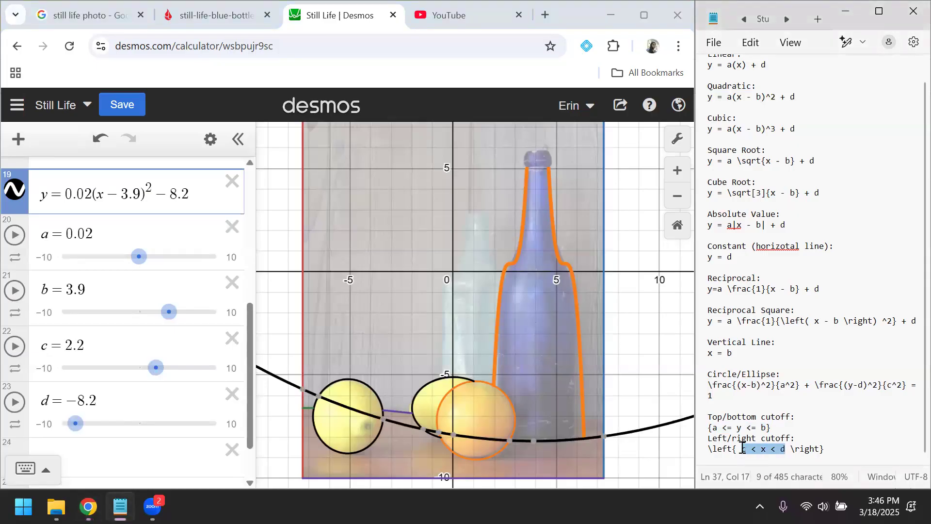
click(194, 199)
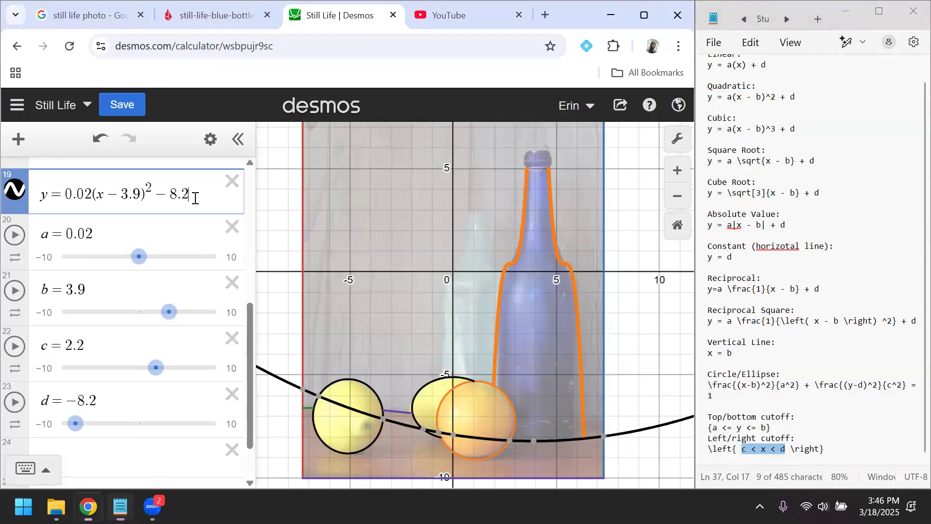
text({)
key(ctrl+v)
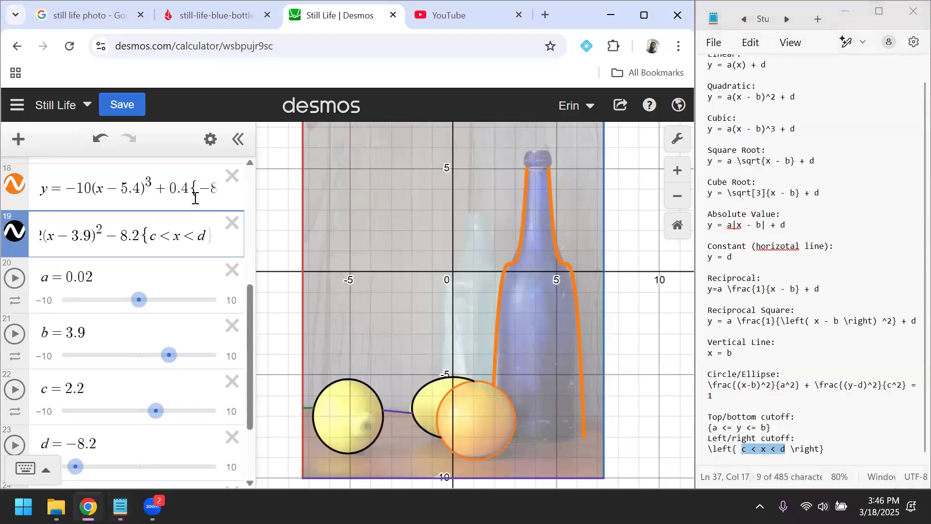
text(})
Step: Trim the base parabola to the bottle's visible width with d at 6.3 and c at 2.8, and check its endpoint beside the orange
drag(75, 467, 166, 458)
click(167, 407)
drag(156, 354, 99, 353)
mouse_move(166, 408)
mouse_down()
mouse_move(192, 411)
mouse_move(181, 416)
mouse_up()
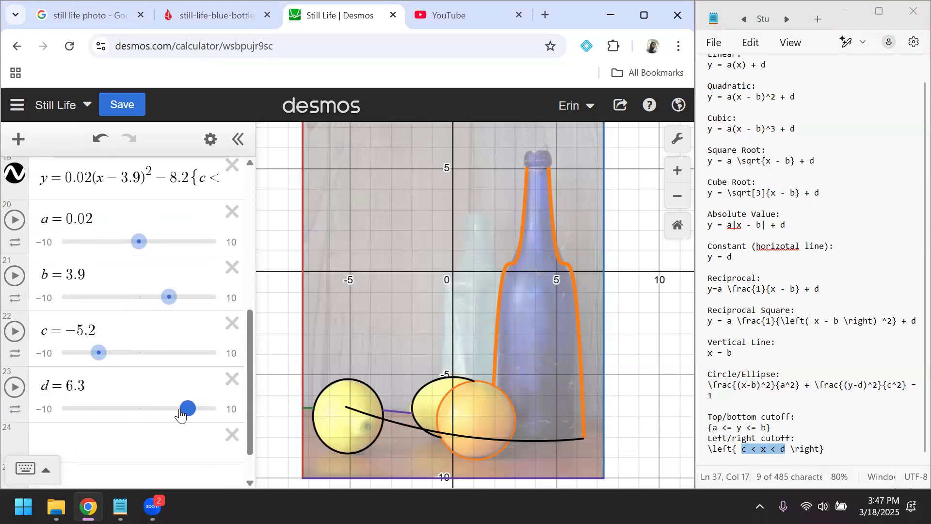
drag(99, 354, 166, 364)
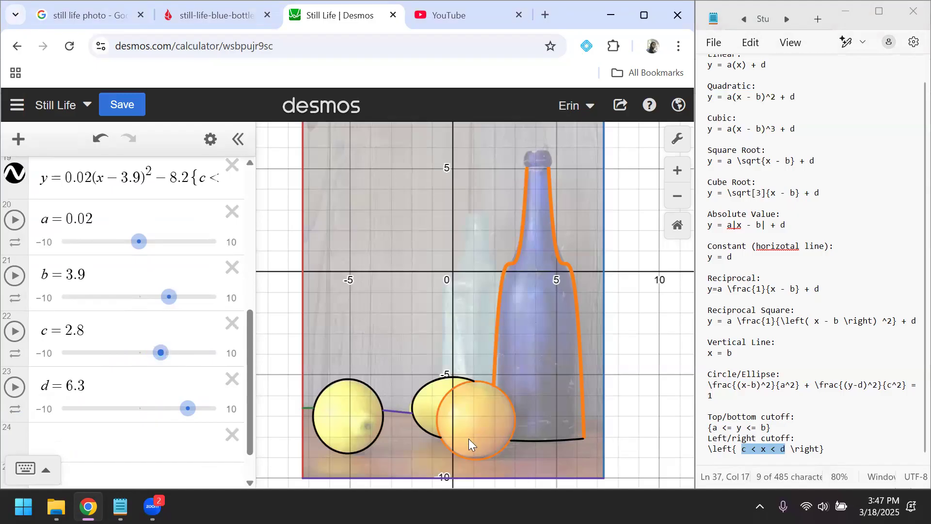
click(509, 440)
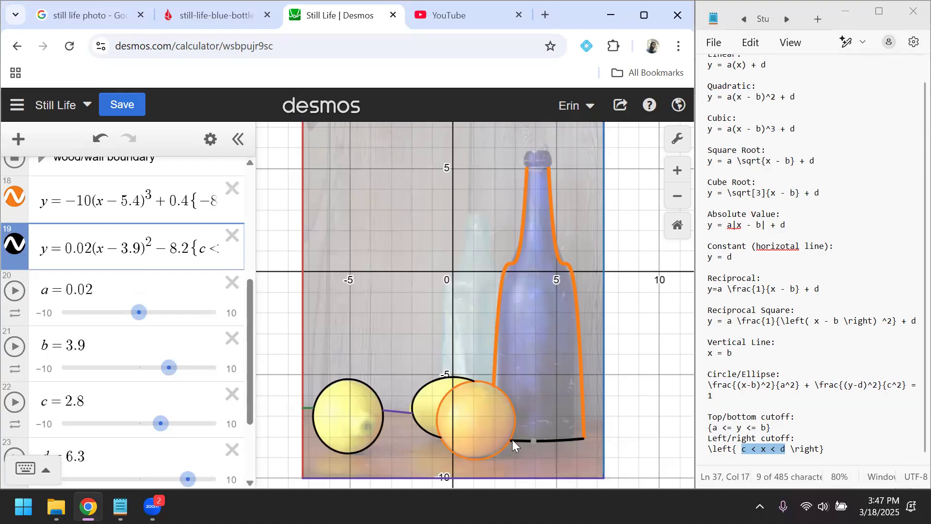
click(513, 439)
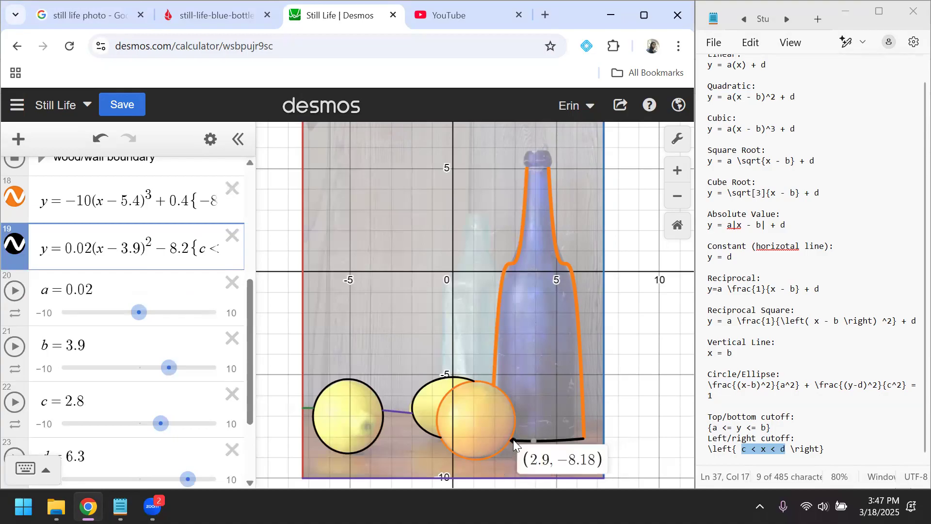
click(511, 439)
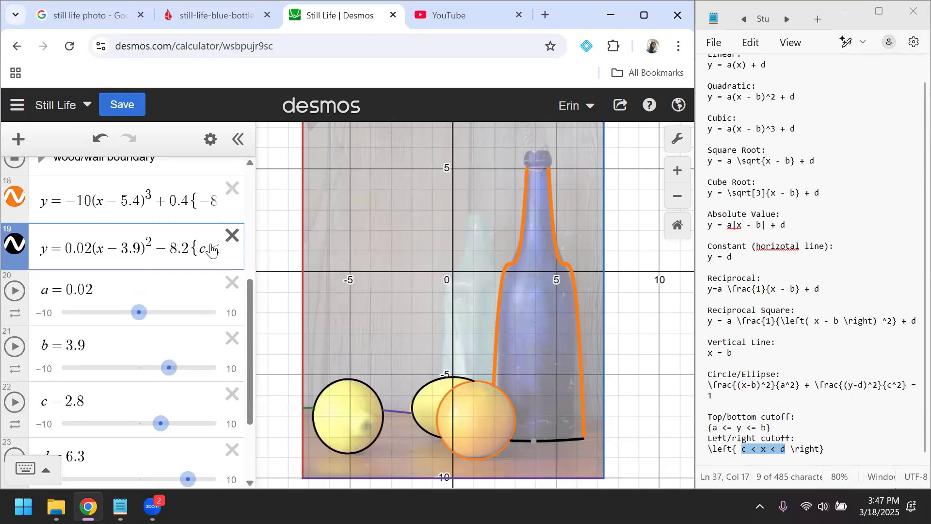
Step: Change both less-than signs in the base parabola's cutoff to less-than-or-equal signs, giving {c ≤ x ≤ d}
key(Right)
key(Right)
key(Right)
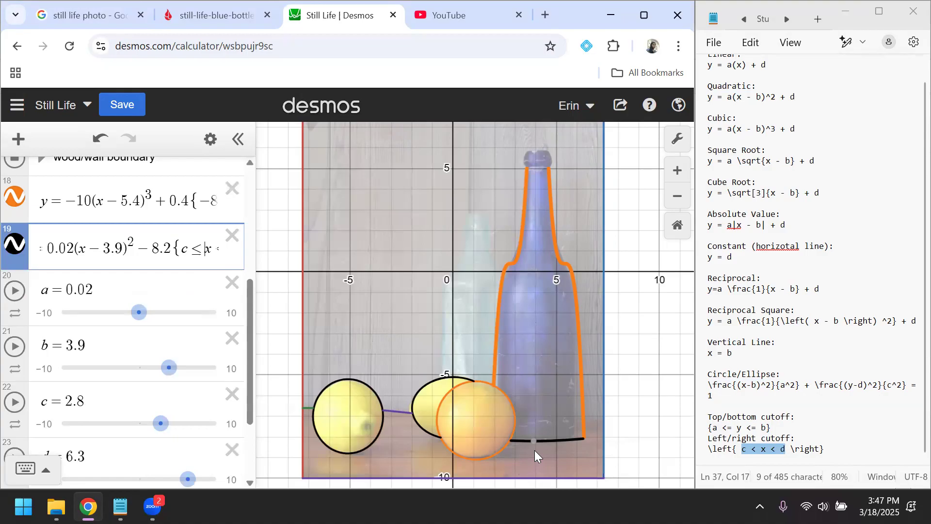
click(509, 440)
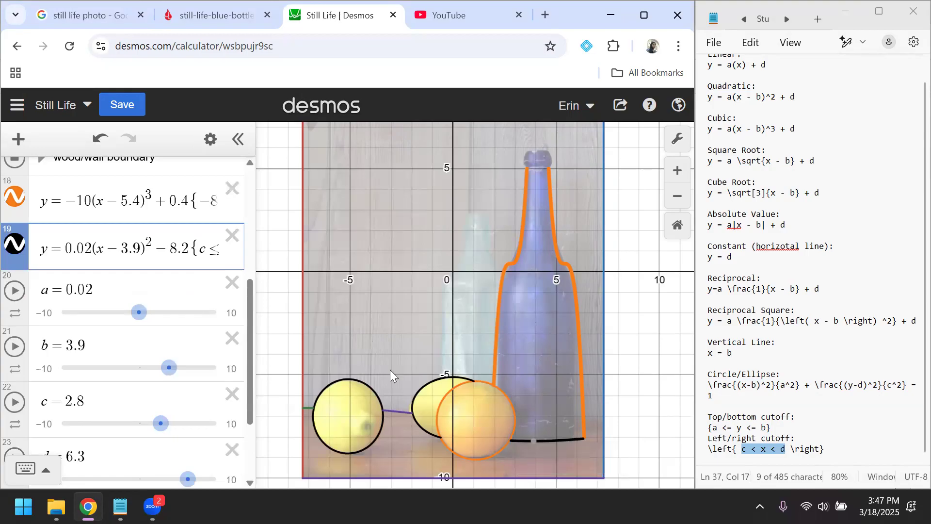
click(173, 257)
key(Right)
key(Right)
key(Right)
key(Right)
key(Right)
key(Right)
key(Right)
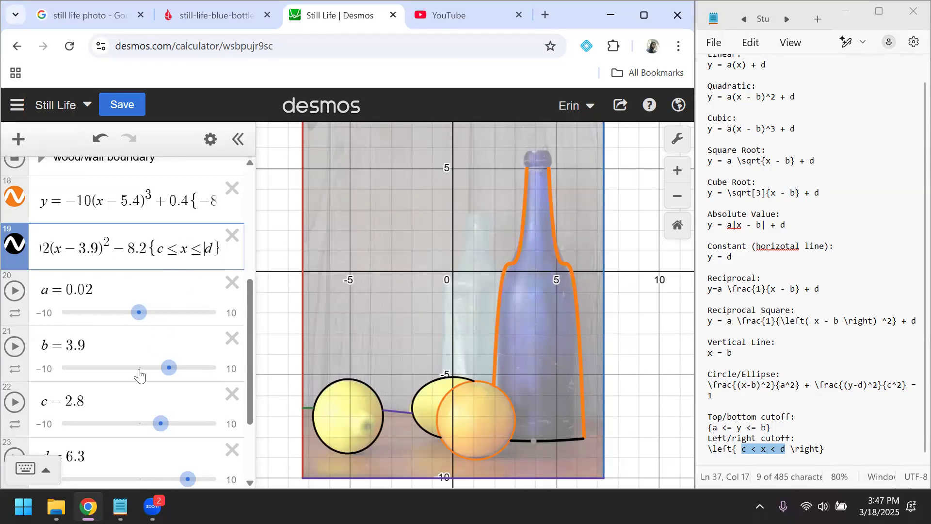
Step: Replace the lower limit c in the base parabola's cutoff with 2.8
click(84, 401)
drag(84, 402, 63, 402)
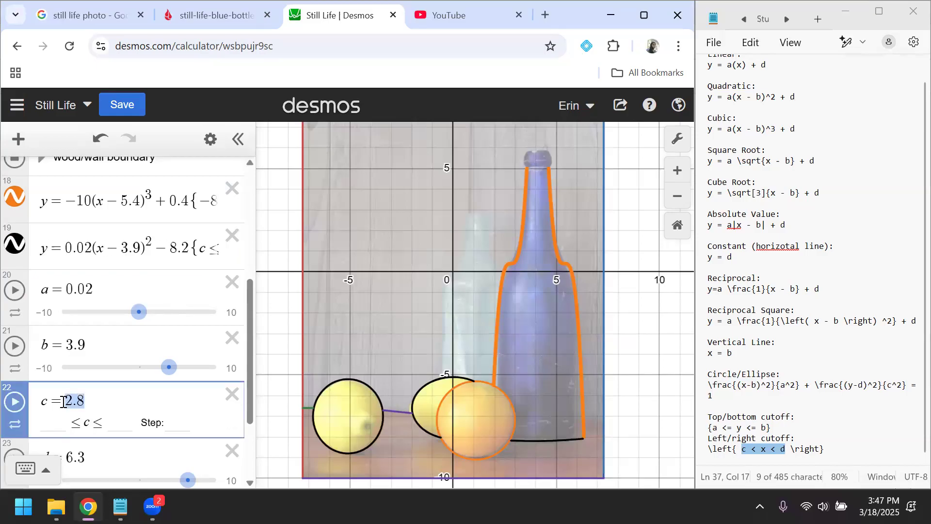
click(209, 252)
key(BackSpace)
key(ctrl+v)
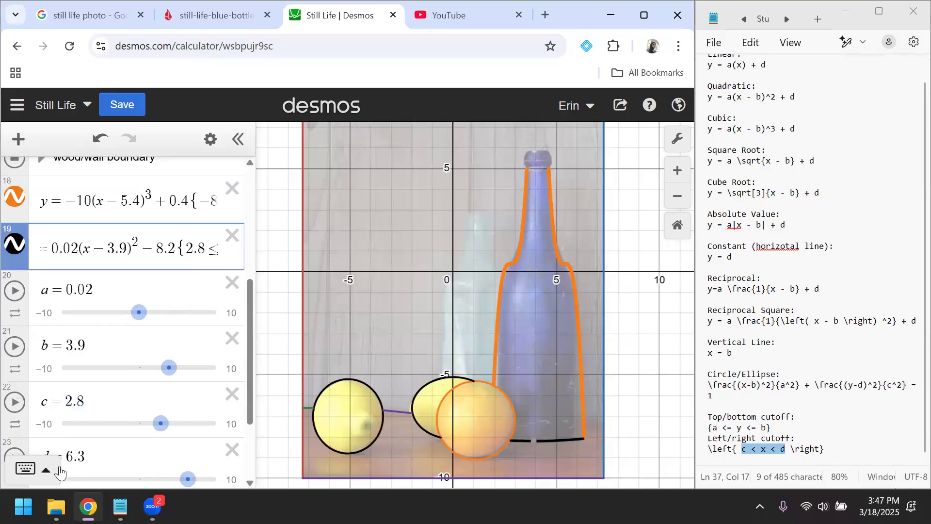
Step: Replace the upper limit d in the base parabola's cutoff with 6.3 and deselect everything
click(98, 454)
drag(86, 431, 70, 423)
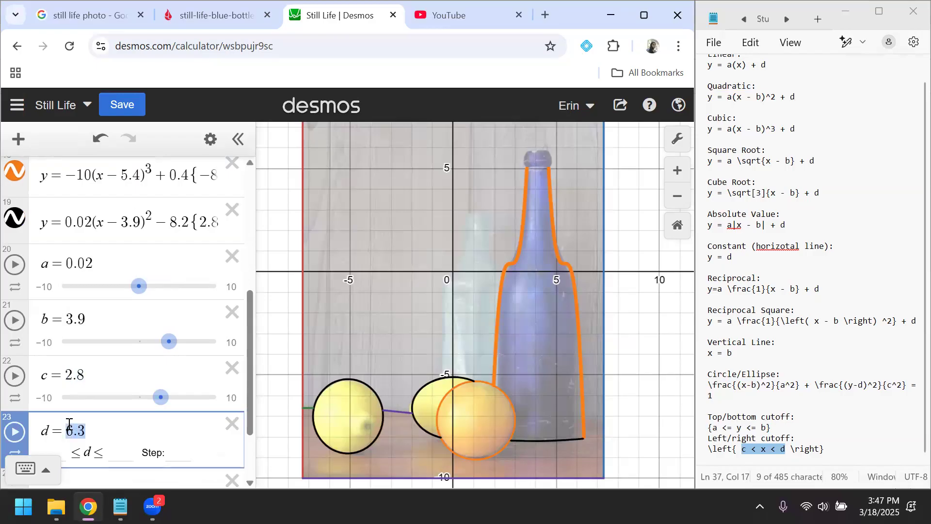
drag(153, 232, 228, 247)
click(209, 237)
key(BackSpace)
text(6.3)
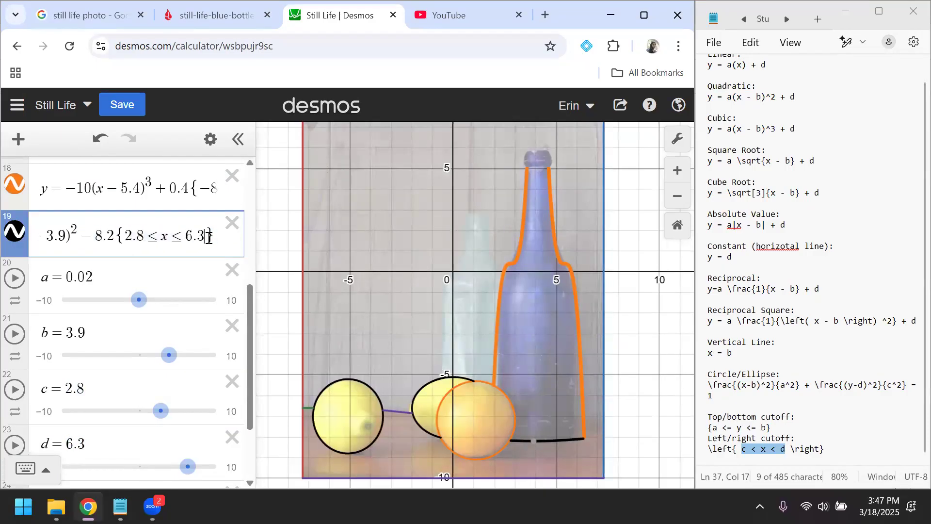
click(385, 326)
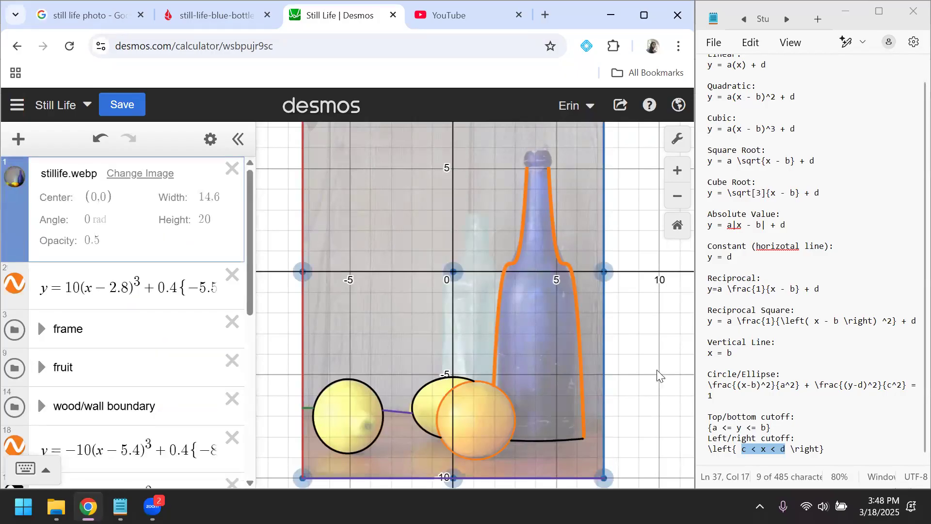
click(658, 387)
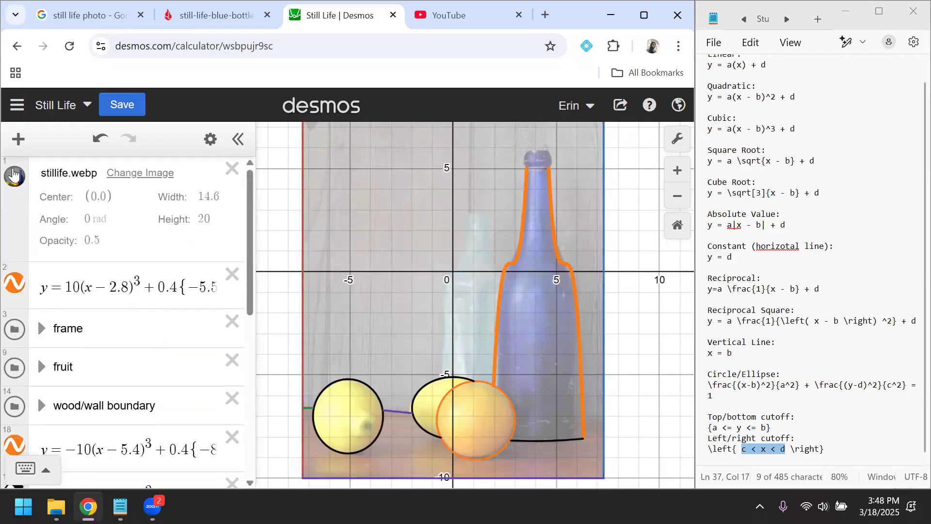
Step: Compare the traced curves with the photo hidden and shown, trying its opacity at 0.9 and restoring 0.5
click(14, 179)
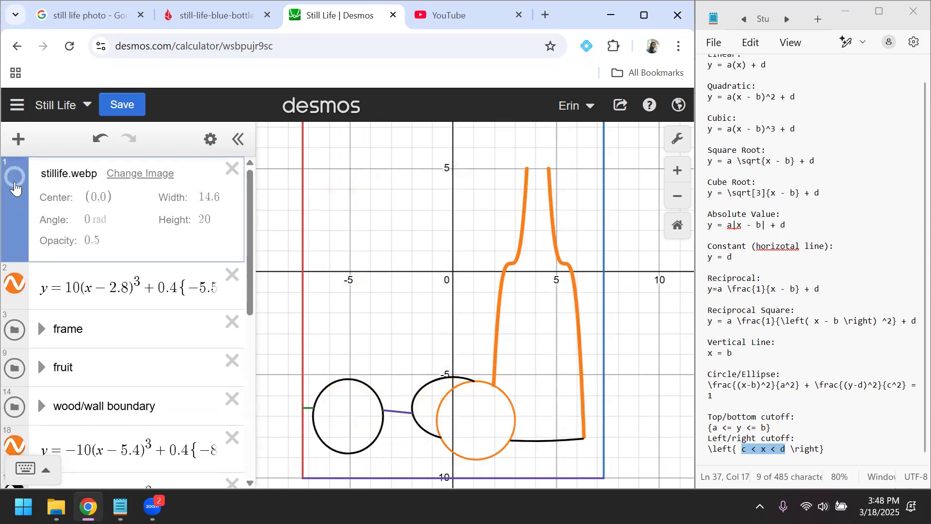
click(15, 179)
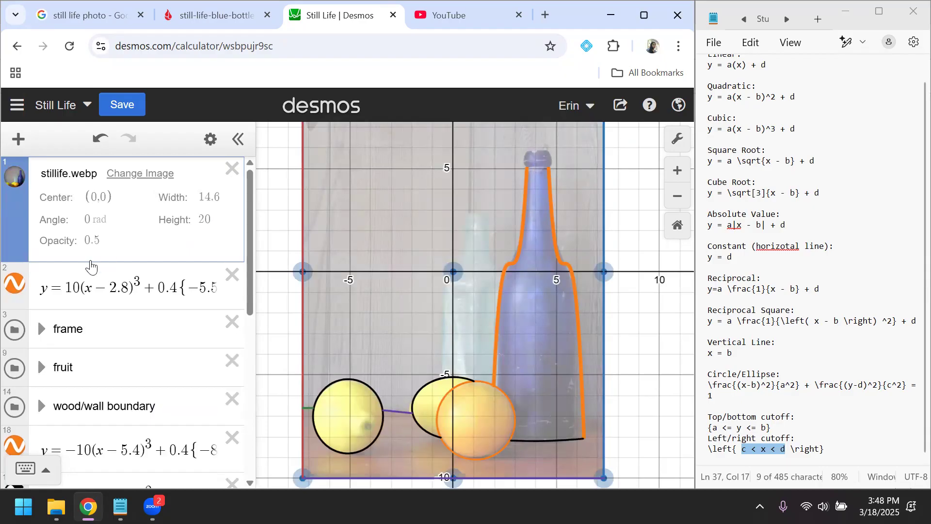
right_click(90, 262)
click(105, 239)
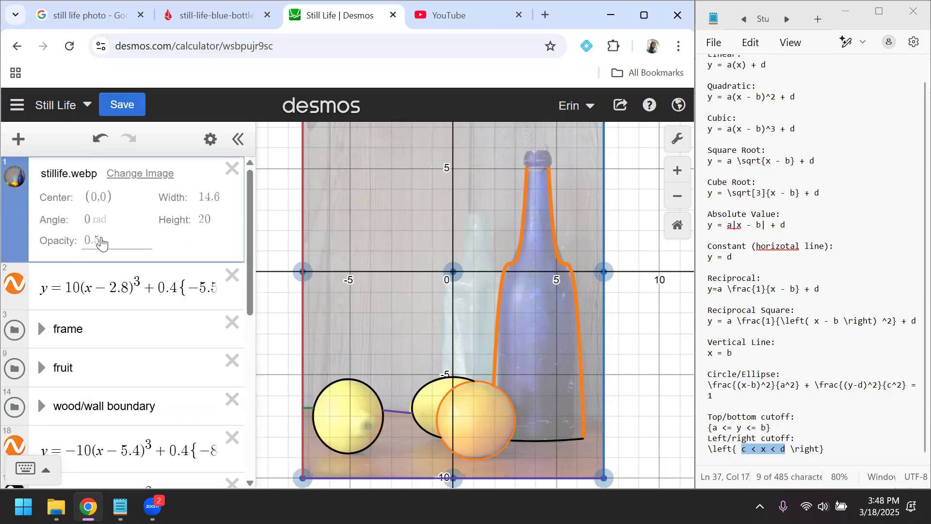
key(BackSpace)
text(9)
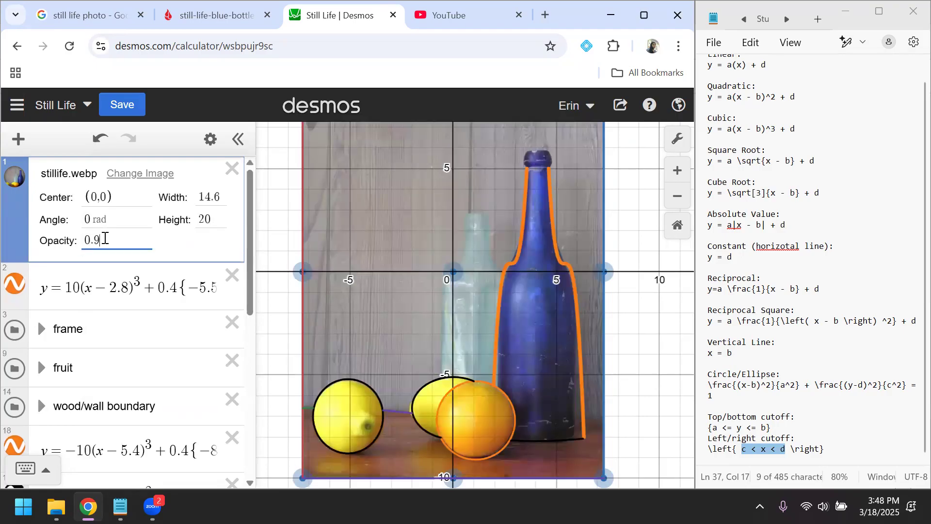
key(BackSpace)
text(5)
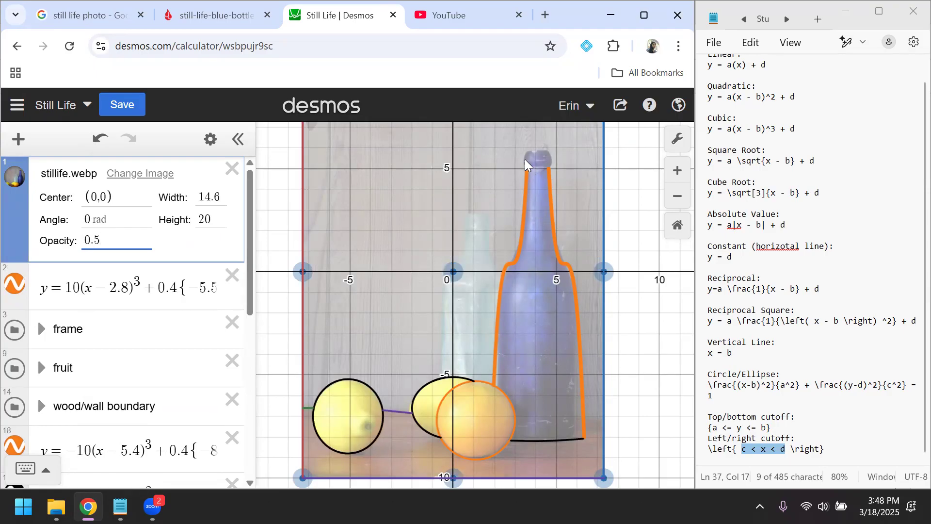
click(642, 345)
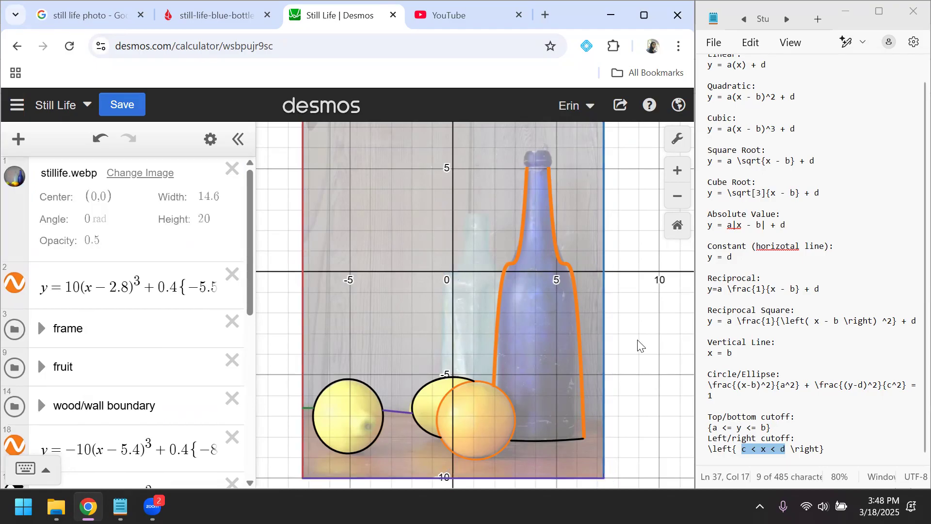
Step: Add a horizontal line y = a below the base parabola and set a to -7.3, along the wood/wall boundary behind the bottle
mouse_move(641, 346)
mouse_down()
mouse_move(641, 320)
mouse_move(629, 347)
mouse_up()
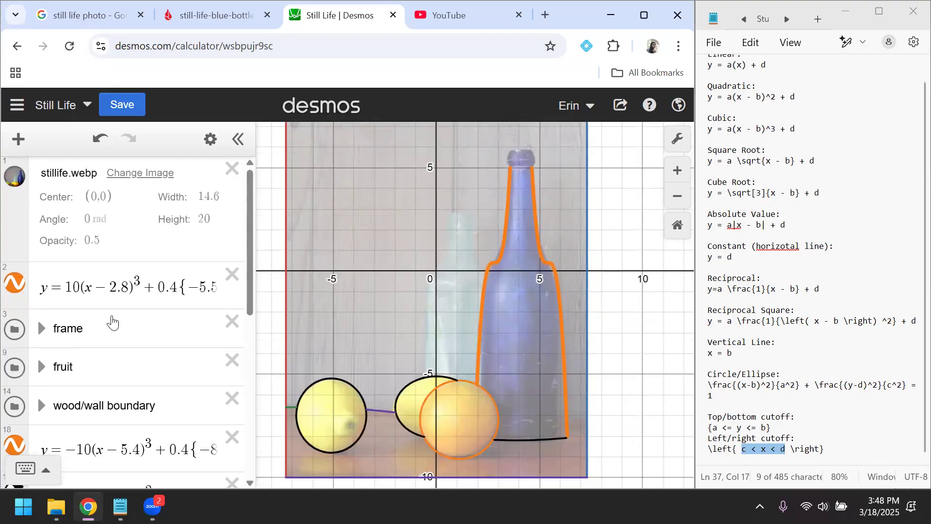
scroll(113, 317, down, 5)
scroll(112, 317, up, 3)
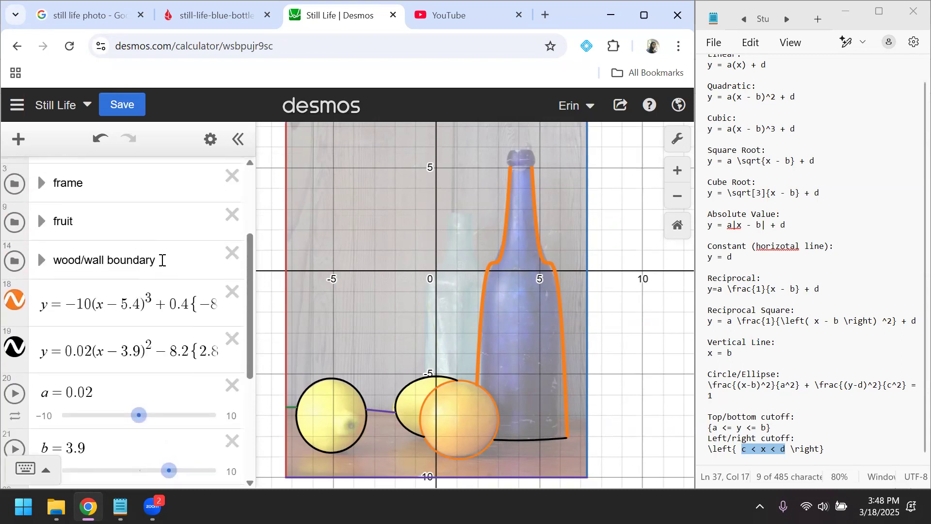
click(191, 353)
key(Return)
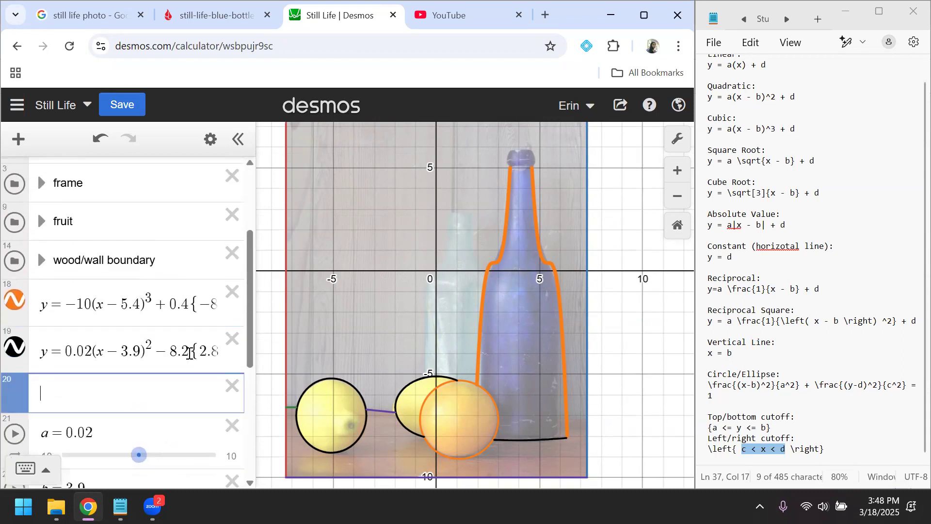
text(y=a)
drag(139, 455, 86, 428)
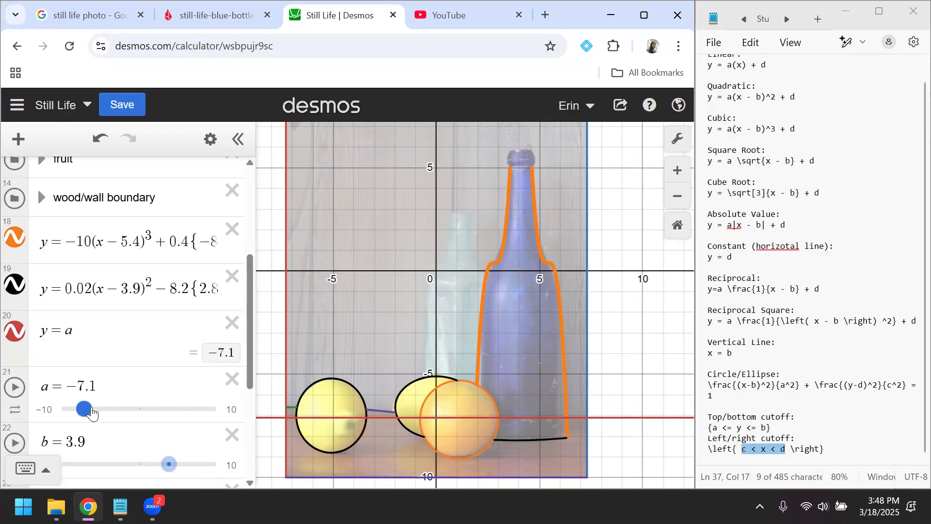
drag(93, 412, 93, 412)
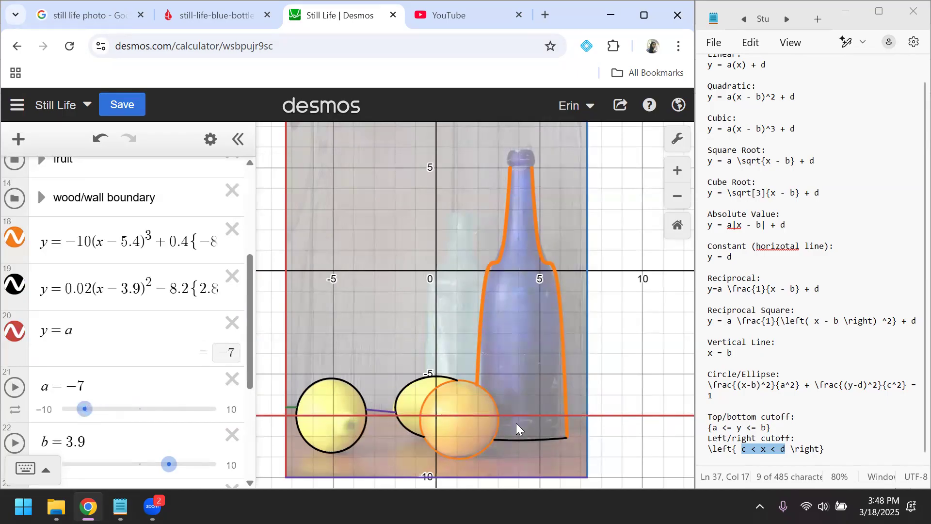
drag(81, 419, 79, 417)
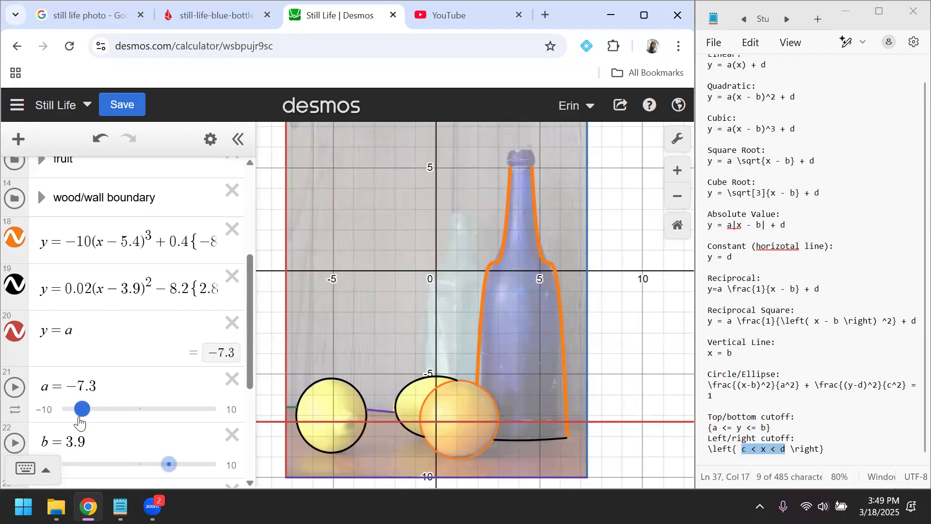
click(139, 388)
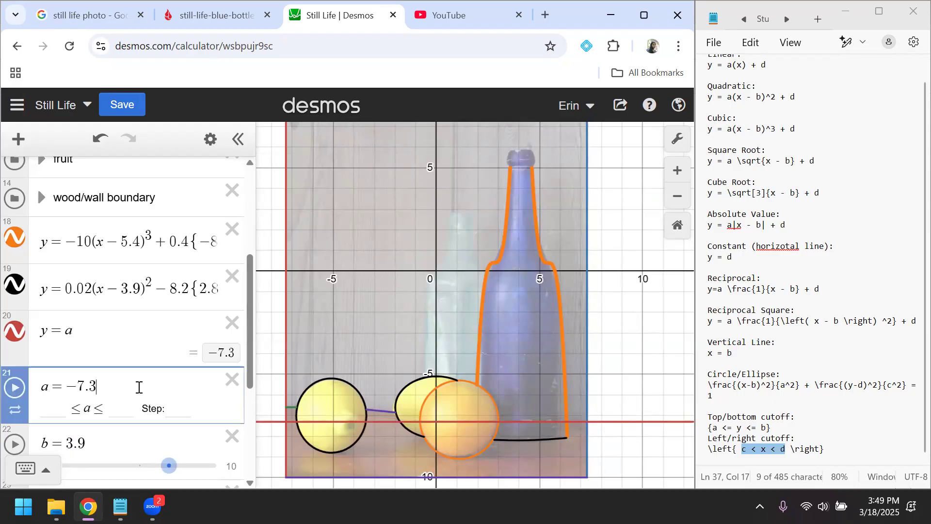
Step: Check where the horizontal line meets the bottle's outer side and the frame, and restrict it to {6.3 < x < 7.3}
click(567, 421)
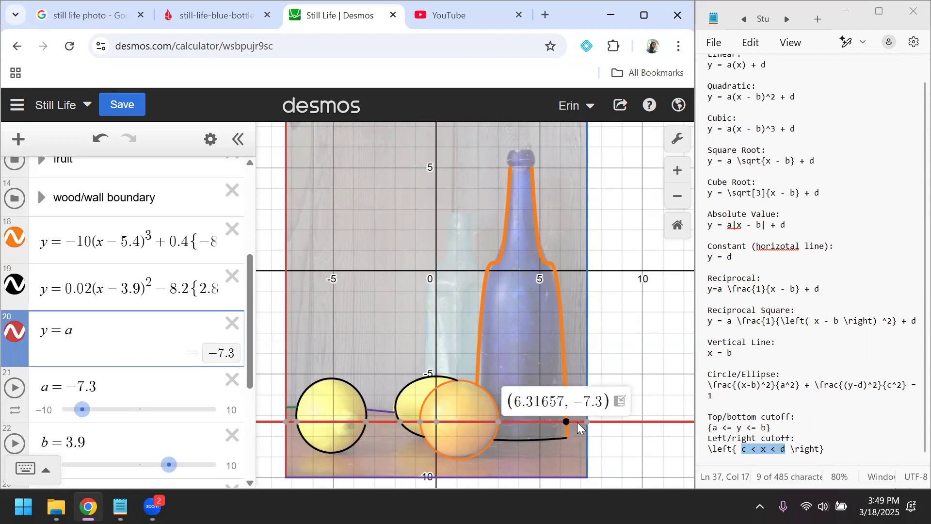
mouse_move(585, 431)
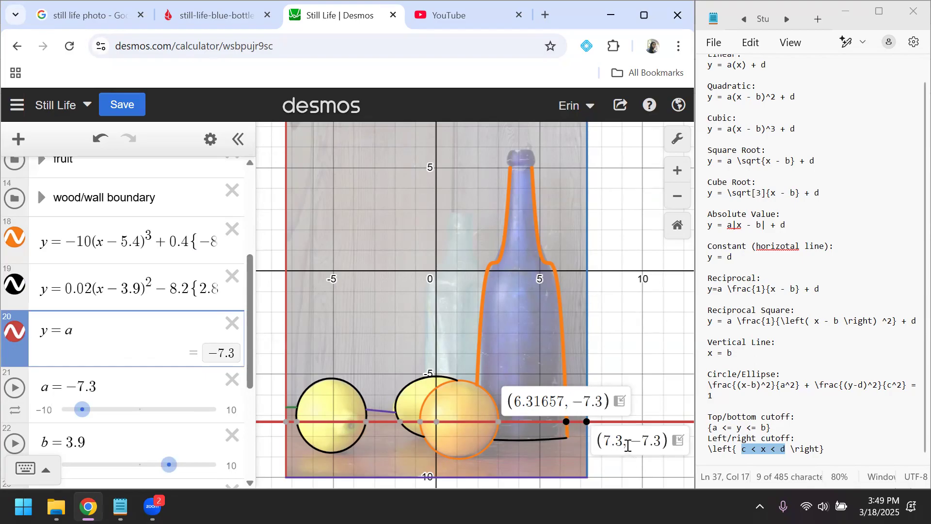
click(133, 335)
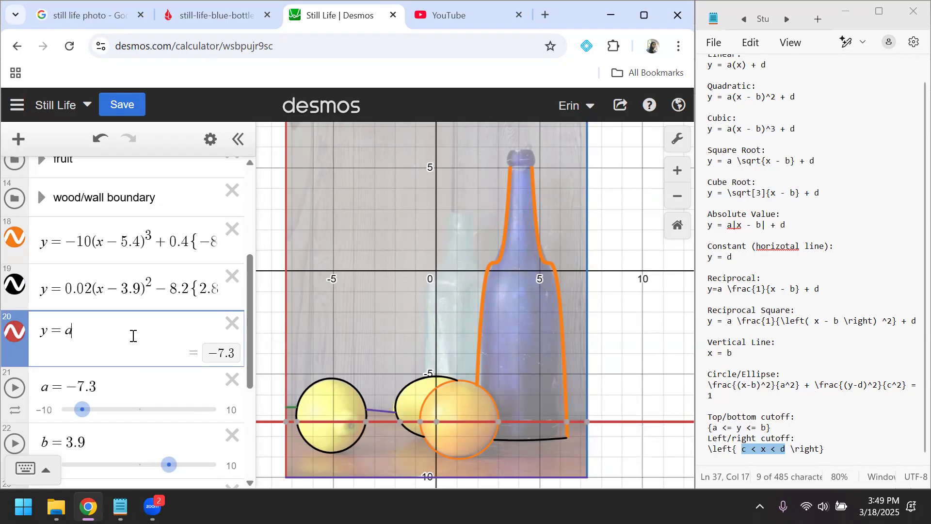
text({)
text(6.)
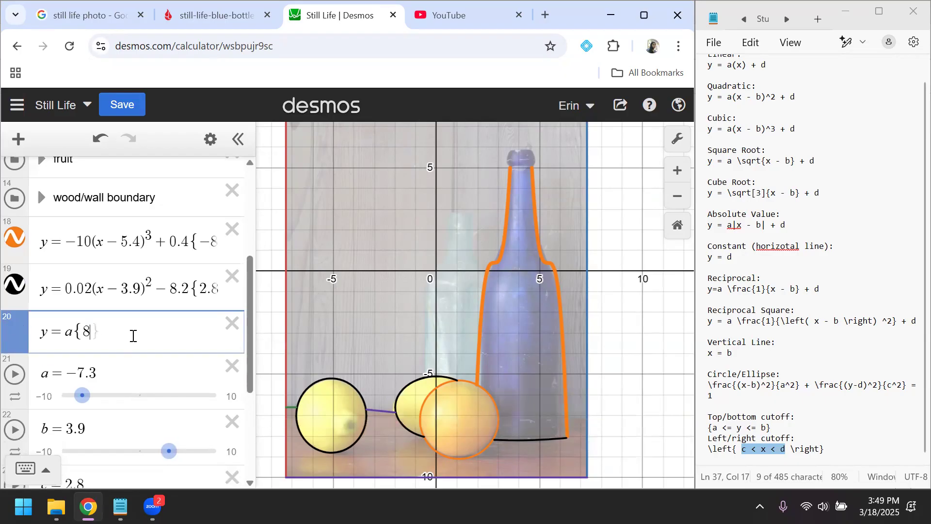
text(3 < x )
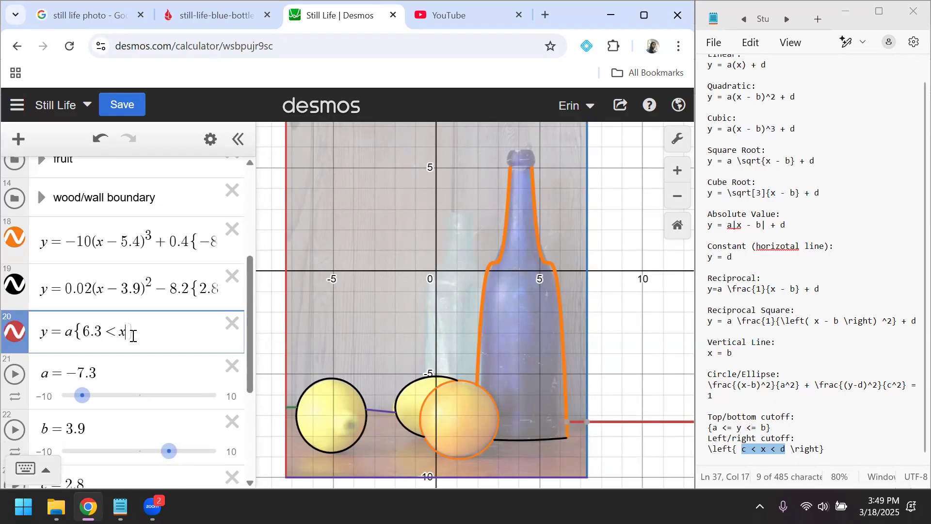
text(< 7.3)
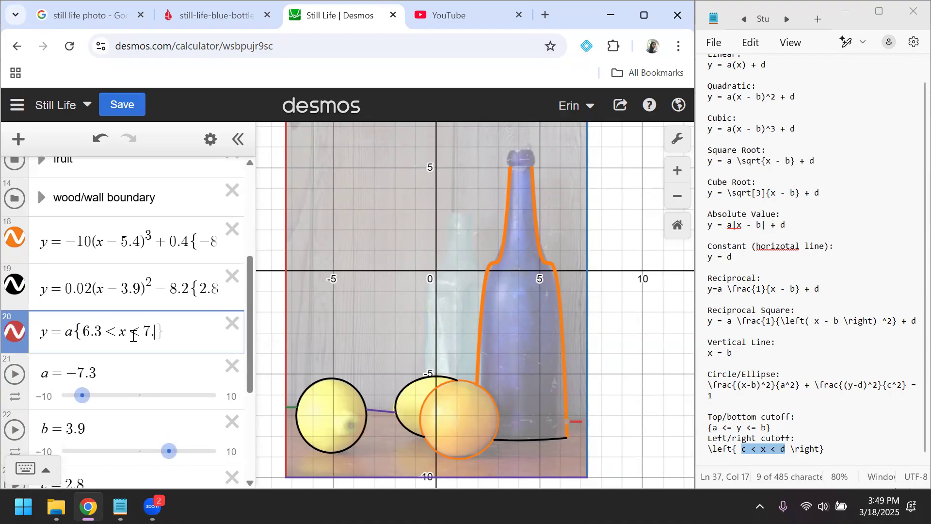
click(633, 409)
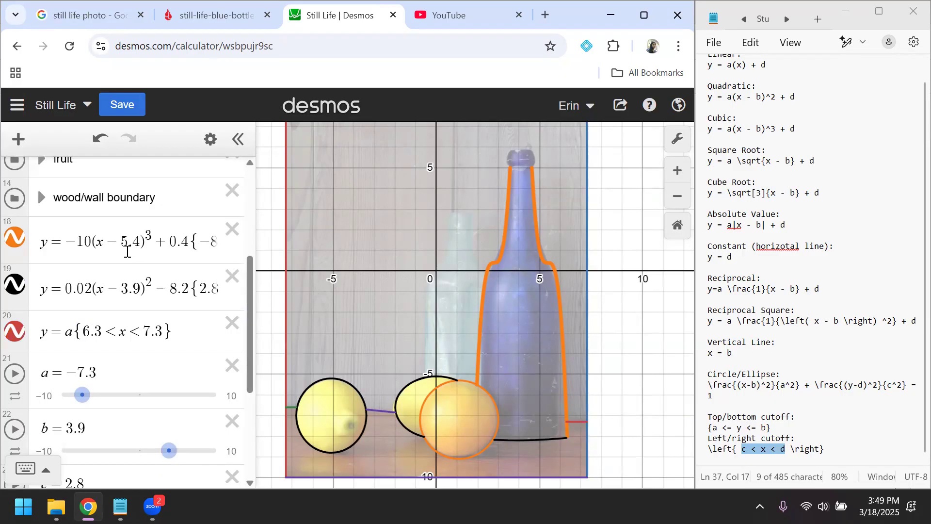
Step: Hide the photo to check the curves on their own, and show it again
scroll(149, 277, up, 5)
click(12, 186)
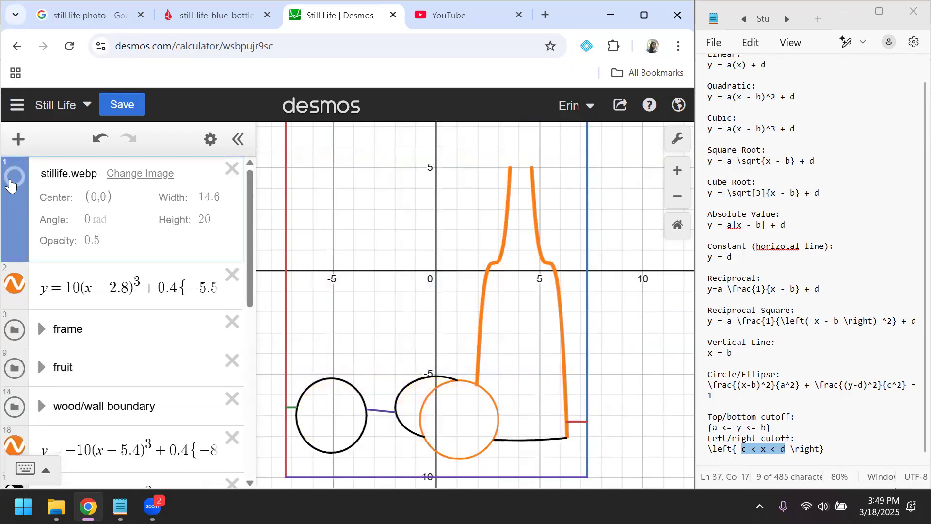
click(14, 180)
Step: Move the restricted y = a line into the wood/wall boundary folder, delete the blank row below it and collapse the folder
scroll(39, 253, down, 3)
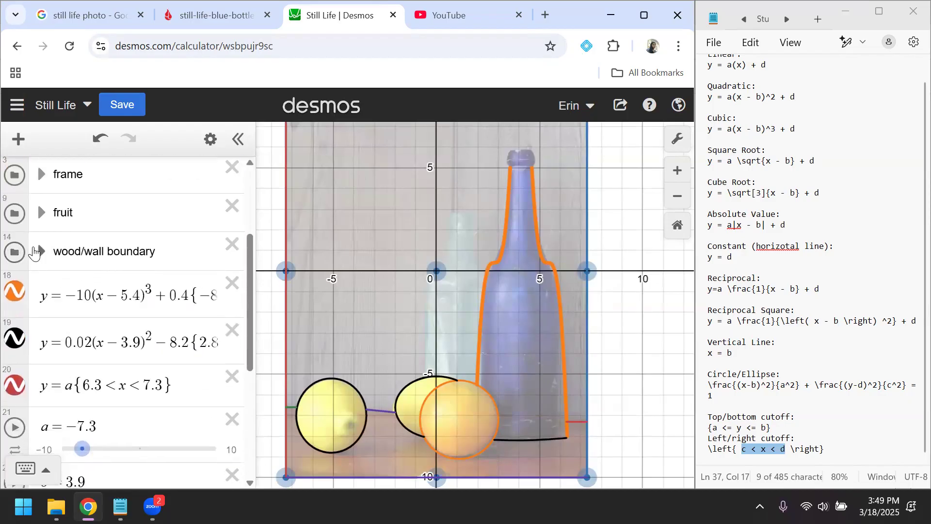
click(41, 252)
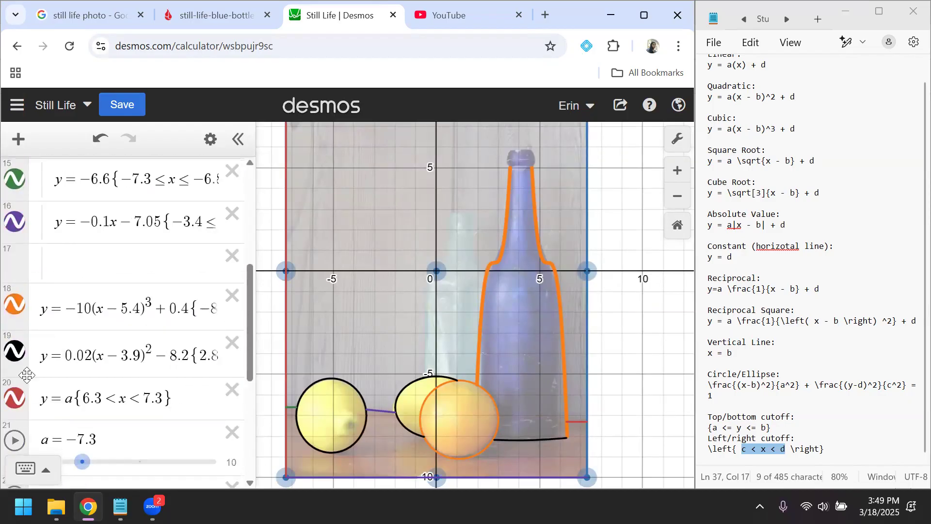
drag(23, 394, 39, 262)
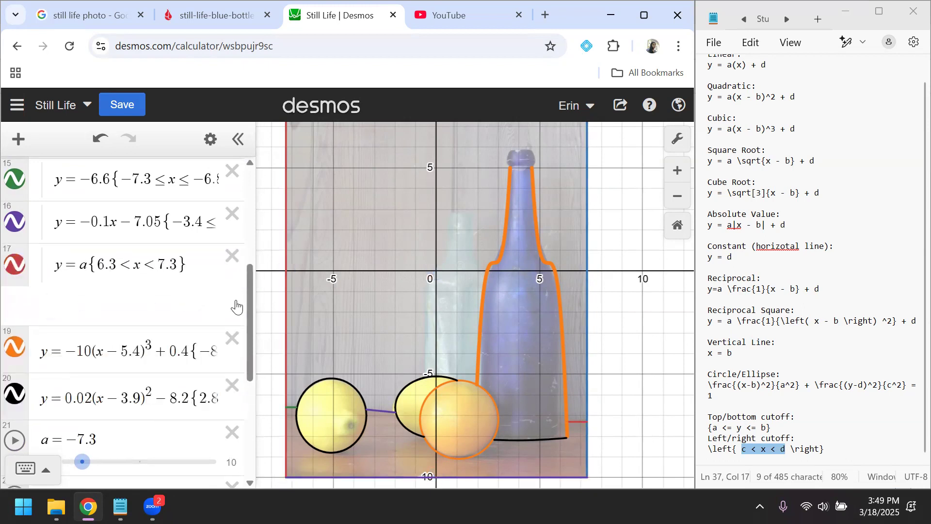
click(233, 298)
scroll(129, 308, up, 4)
click(42, 331)
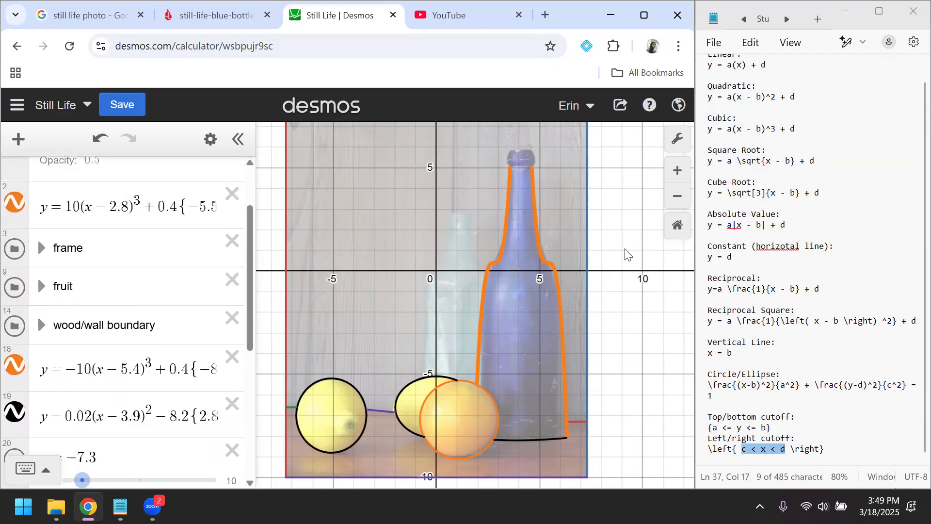
Step: Examine the whole drawing, the parameter sliders and a close-up of the untraced rim at the blue bottle's mouth
scroll(629, 255, up, 2)
scroll(628, 254, down, 4)
scroll(629, 254, up, 2)
drag(629, 255, 617, 309)
scroll(88, 373, down, 5)
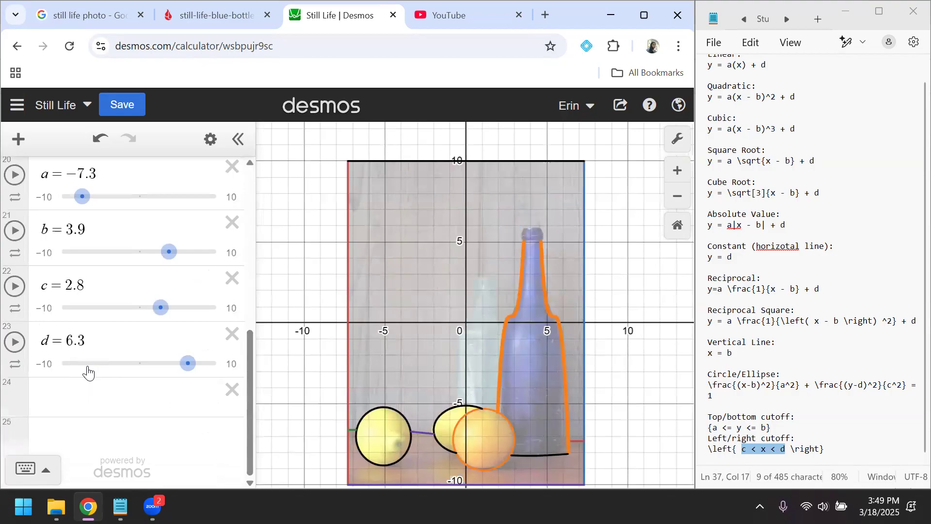
scroll(88, 373, up, 3)
scroll(87, 373, down, 2)
scroll(88, 368, up, 1)
scroll(88, 368, up, 1)
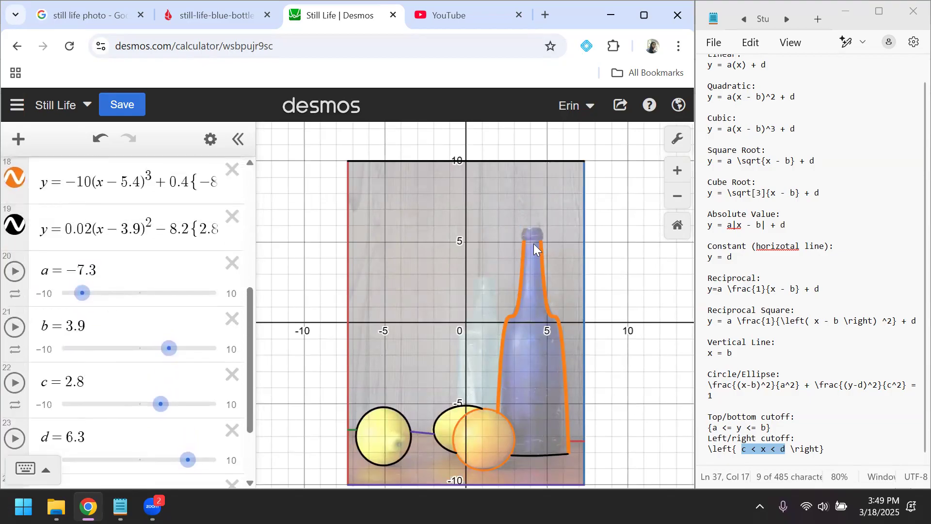
scroll(533, 244, up, 5)
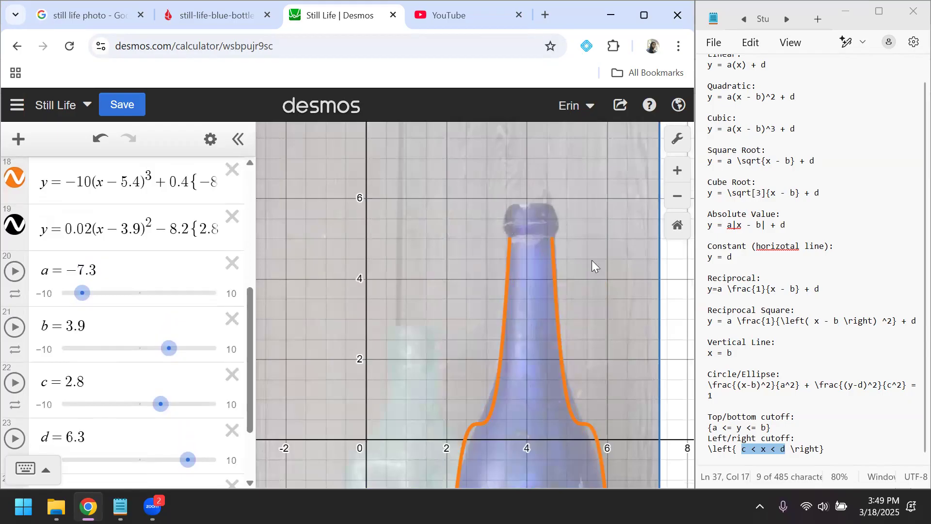
scroll(592, 262, down, 5)
drag(644, 325, 640, 265)
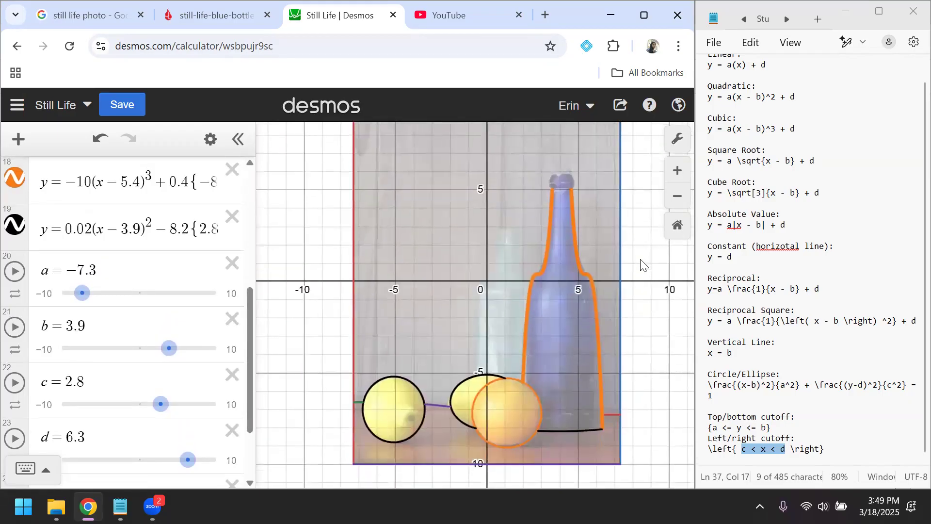
Step: Copy the circle/ellipse formula from the Notepad notes into a new Desmos expression below the base parabola, and set a to -0.8
click(728, 397)
triple_click(709, 389)
key(ctrl+c)
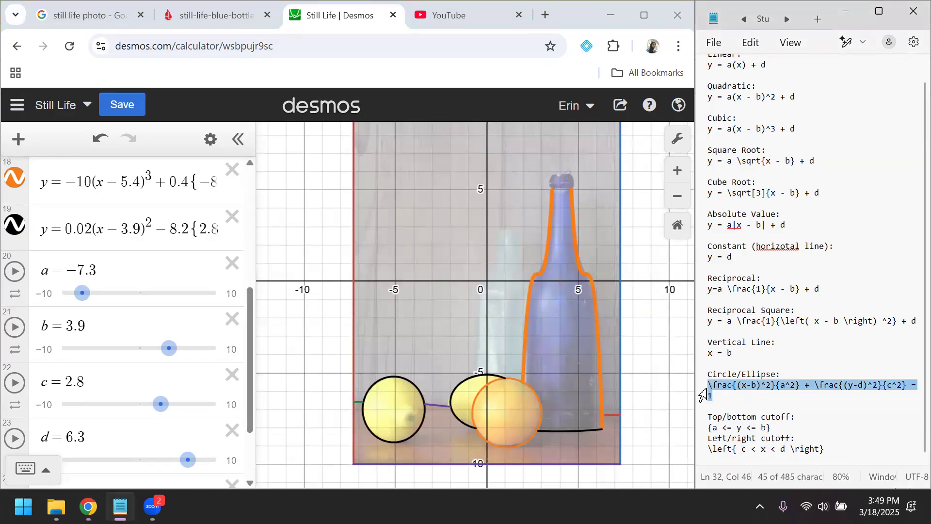
scroll(136, 268, up, 1)
click(187, 249)
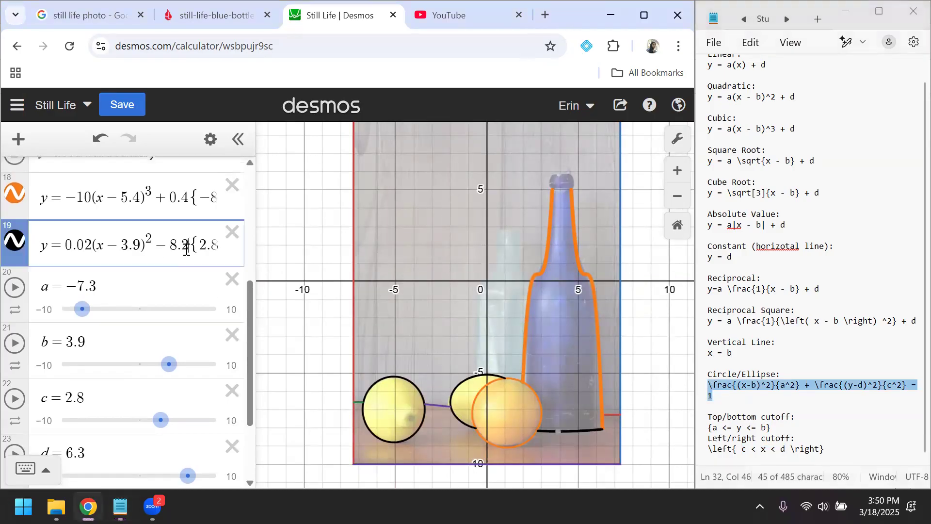
key(Return)
key(ctrl+v)
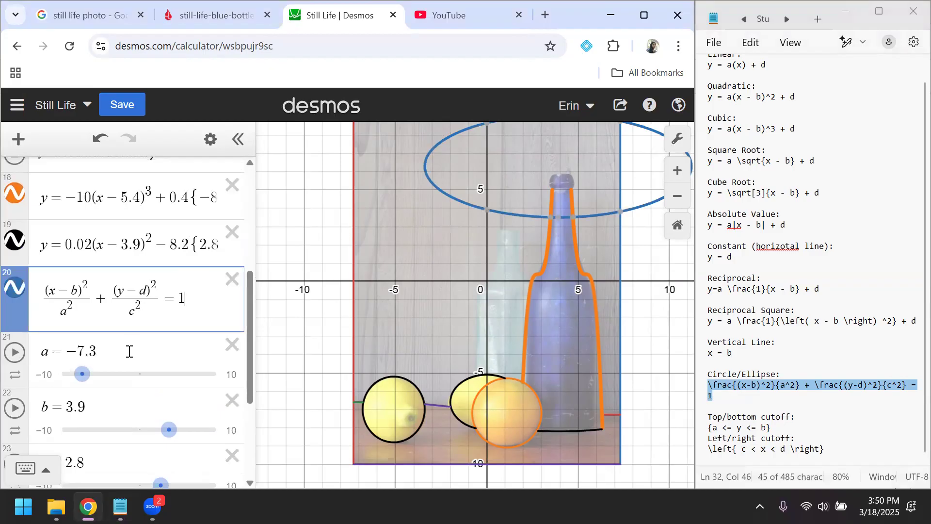
drag(97, 386, 141, 383)
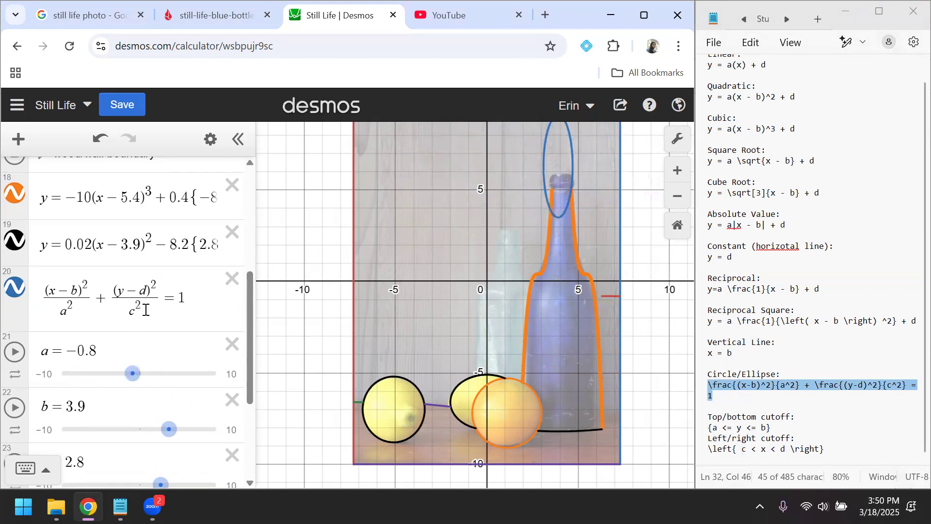
Step: In the wood/wall boundary folder, replace a with -7.3 in the line restricted to 6.3 < x < 7.3, and collapse the folder
scroll(129, 267, up, 3)
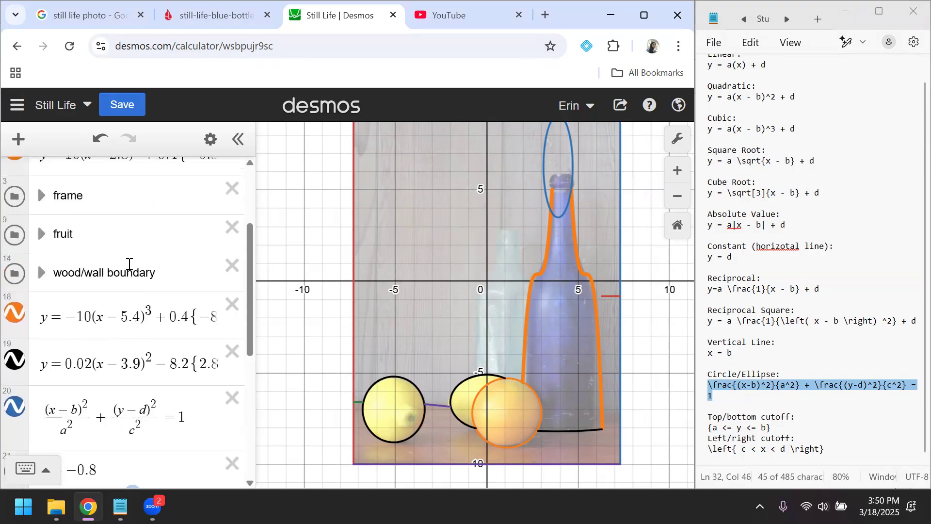
click(41, 273)
scroll(105, 387, down, 1)
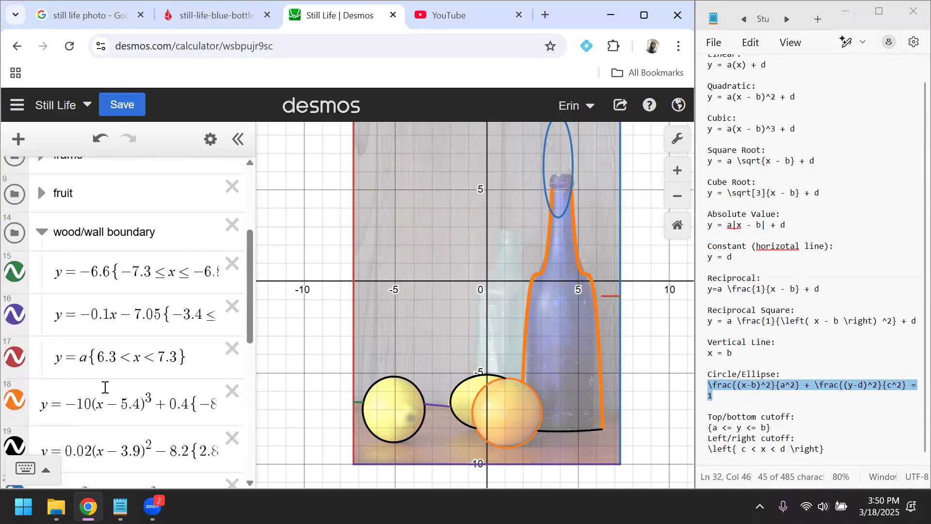
click(88, 359)
key(BackSpace)
text(-7.3)
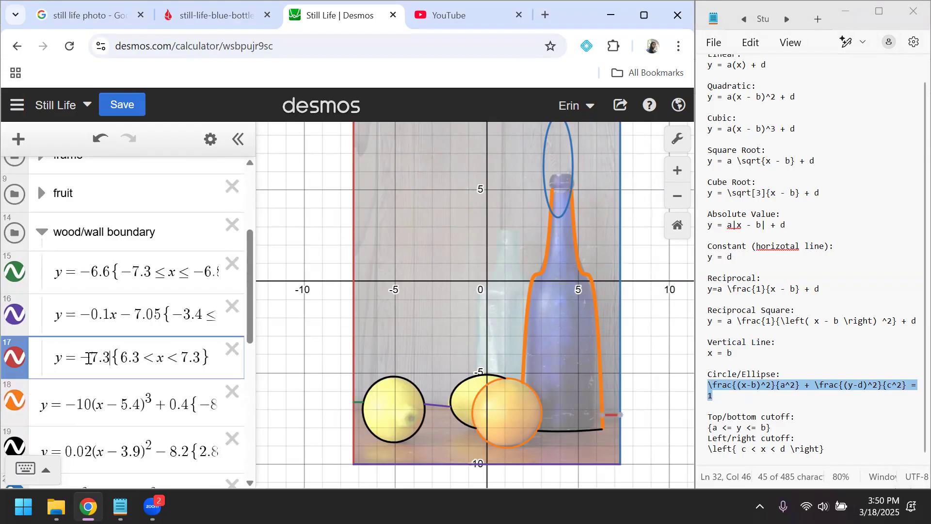
click(632, 388)
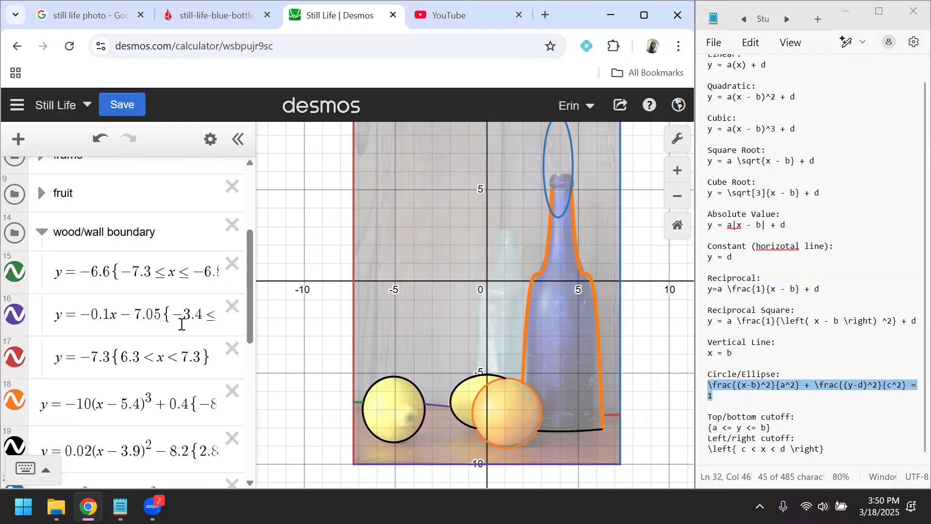
scroll(122, 335, down, 3)
scroll(44, 223, up, 2)
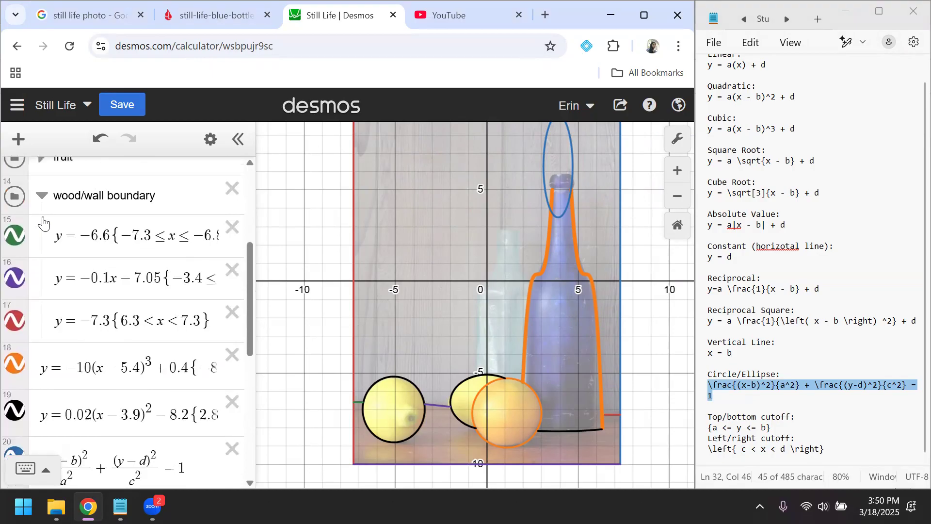
click(43, 196)
Step: Adjust the ellipse's parameters to a = -0.6, b = 4.1 and d = 5.5 to centre it over the blue bottle's mouth
scroll(154, 403, down, 2)
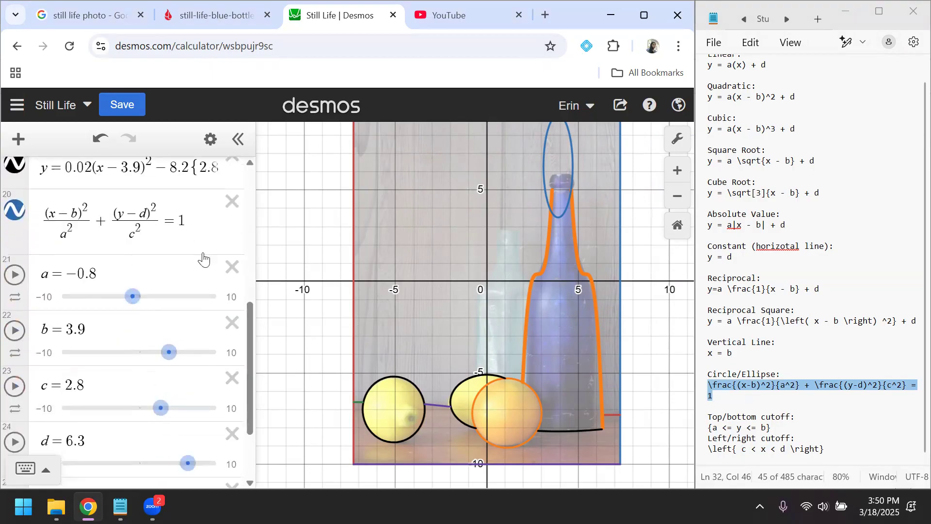
drag(131, 297, 133, 302)
drag(159, 370, 167, 370)
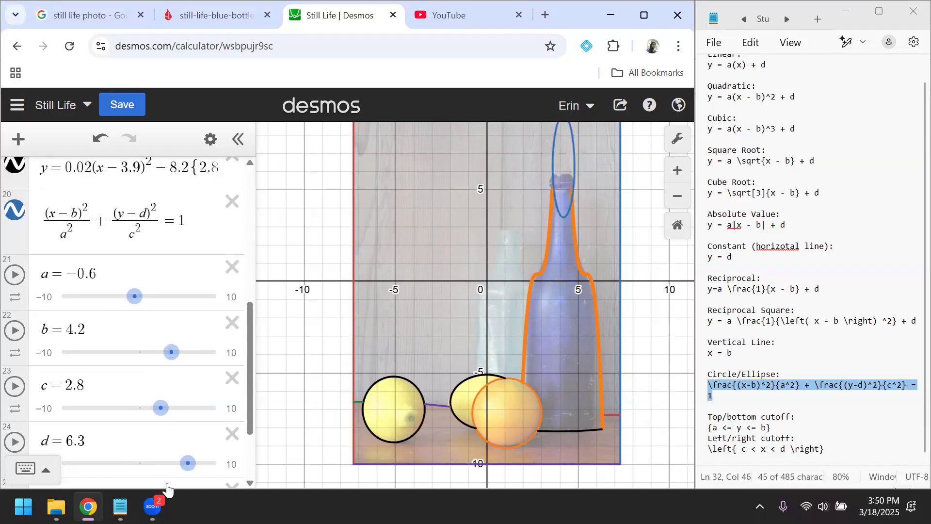
drag(178, 474, 173, 474)
drag(170, 316, 169, 315)
drag(184, 412, 183, 412)
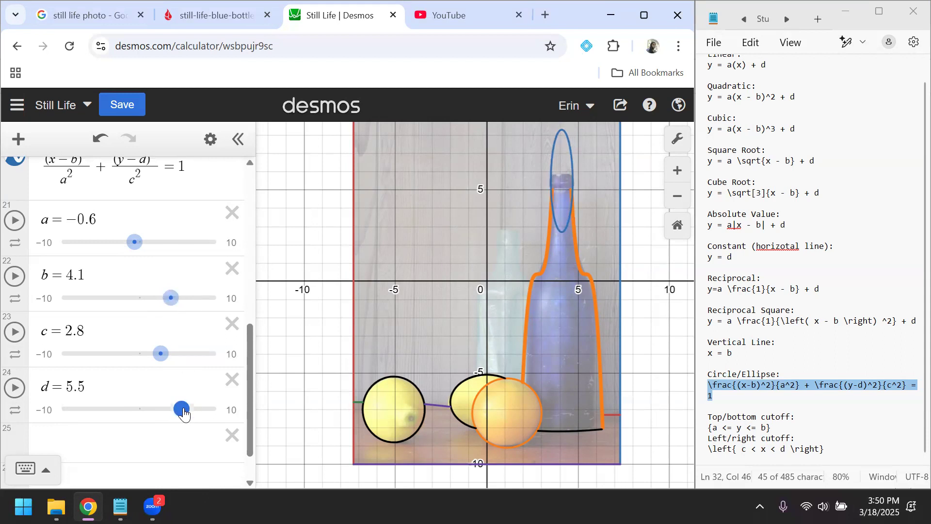
Step: Flatten and lower the ellipse onto the bottle's rim with a = 0.6, c = 0.4 and d = 5.3, keeping b at 4.1
click(137, 241)
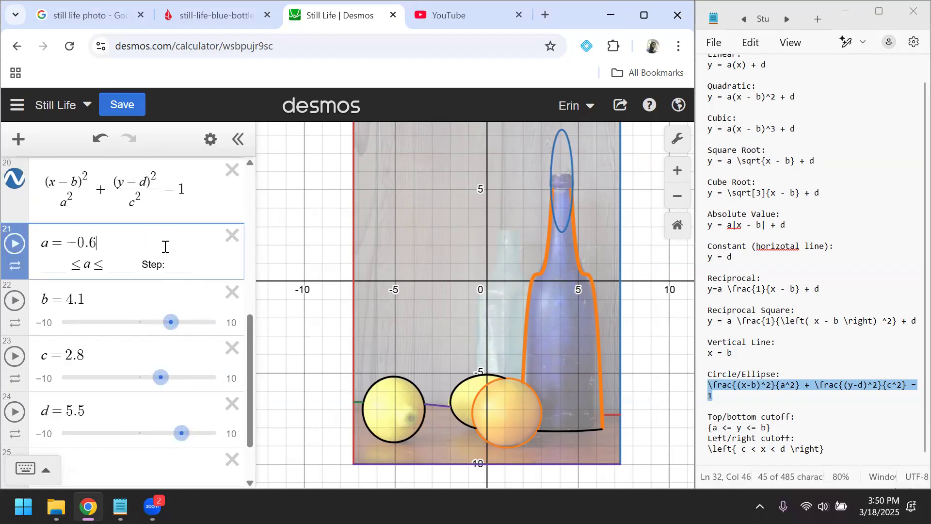
click(164, 295)
drag(143, 268, 152, 269)
drag(171, 325, 173, 334)
drag(161, 378, 147, 383)
drag(170, 320, 171, 321)
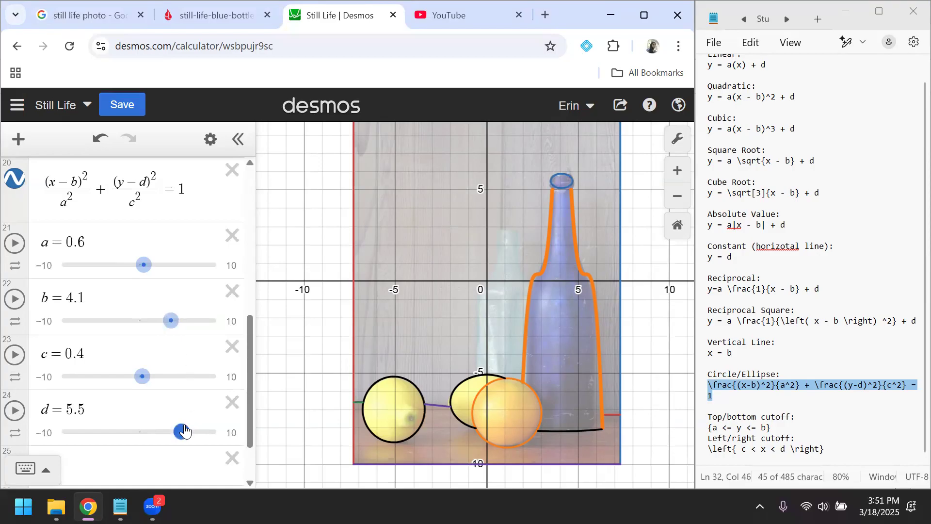
drag(184, 432, 184, 430)
Step: Replace a with 0.6 and b with 4.1 in the ellipse equation, copying the values from their sliders
drag(99, 221, 69, 229)
key(ctrl+c)
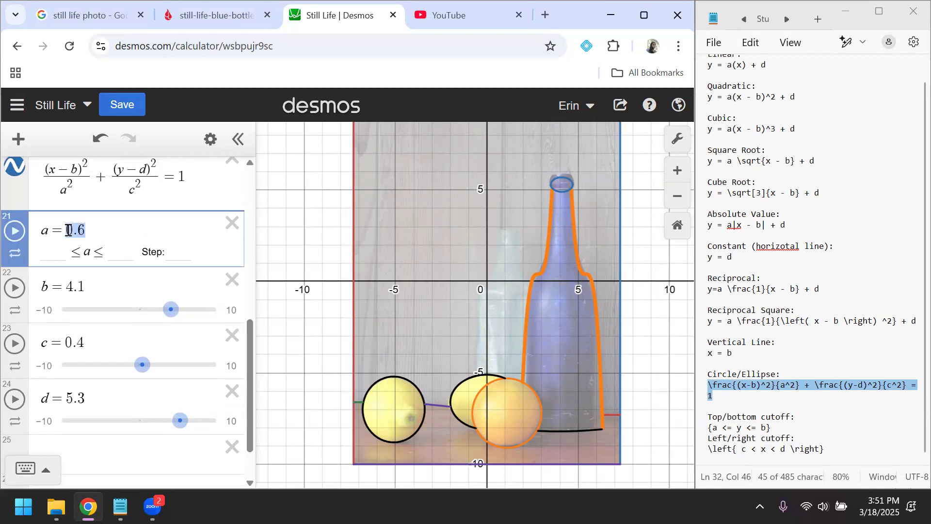
click(67, 193)
key(BackSpace)
key(ctrl+v)
click(94, 350)
drag(93, 350, 70, 351)
key(ctrl+c)
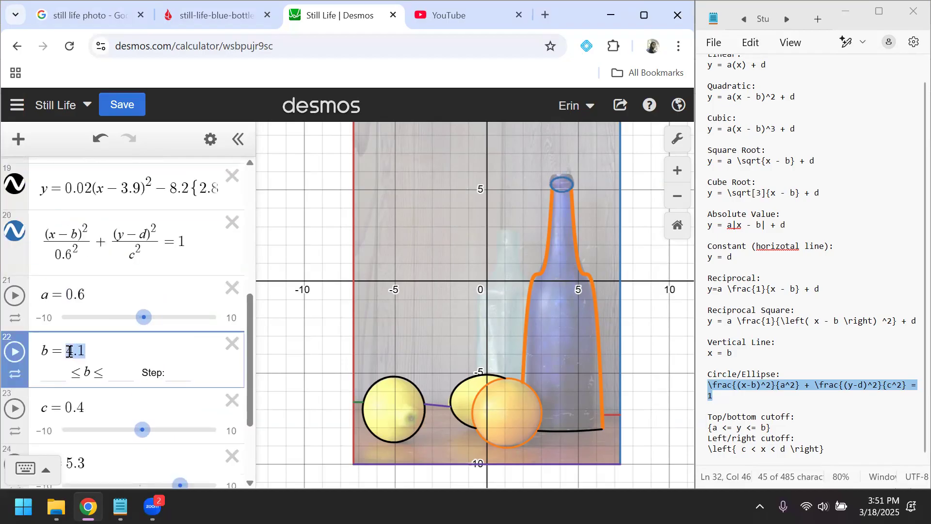
click(76, 238)
key(BackSpace)
key(ctrl+v)
Step: Replace c with 0.4 and d with 5.3 in the ellipse equation, copying the values from their sliders
drag(86, 406, 63, 407)
key(ctrl+c)
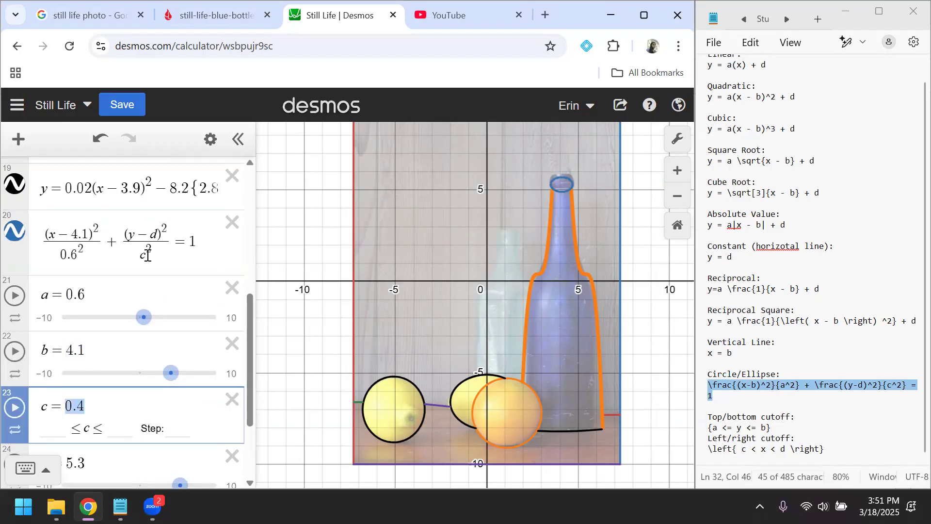
click(147, 256)
key(BackSpace)
key(ctrl+v)
drag(88, 460, 70, 449)
key(ctrl+c)
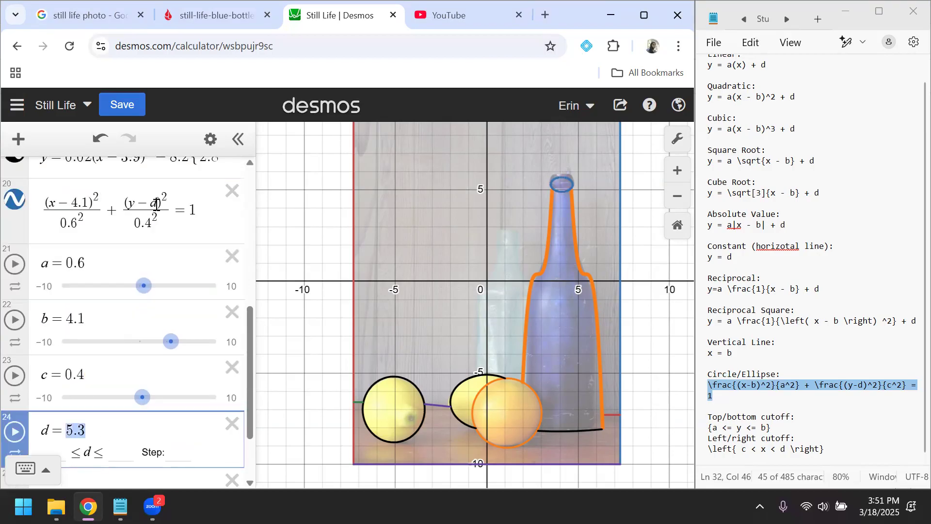
click(158, 203)
key(BackSpace)
key(ctrl+v)
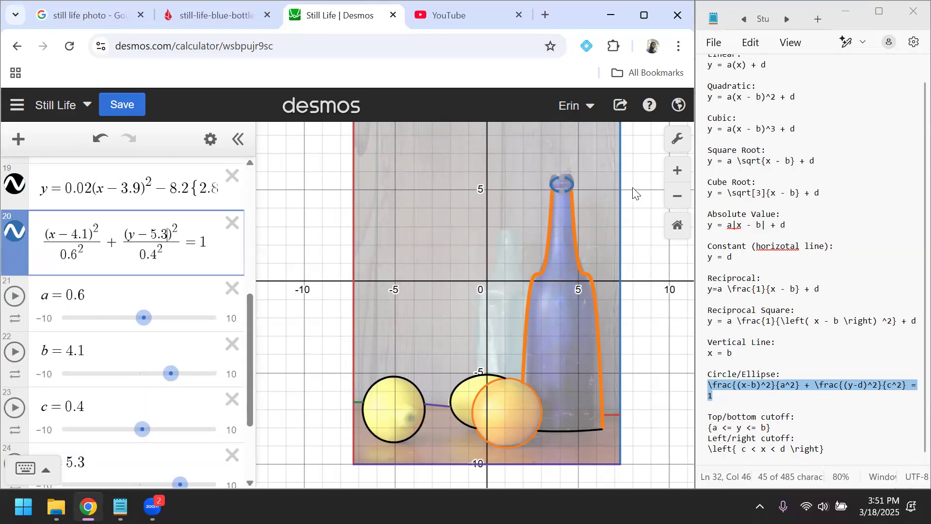
click(641, 208)
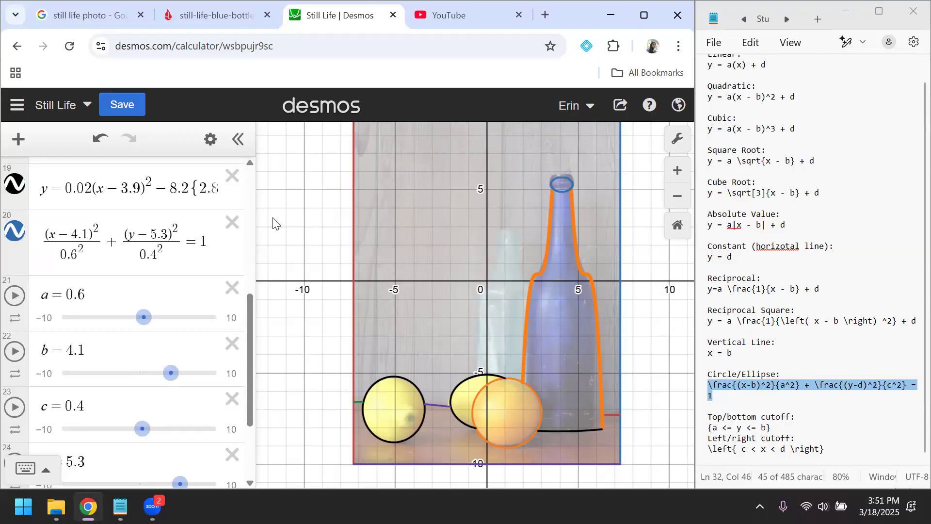
Step: Hide the stillife.webp photo and bring the whole traced drawing with its frame into view
scroll(97, 203, up, 10)
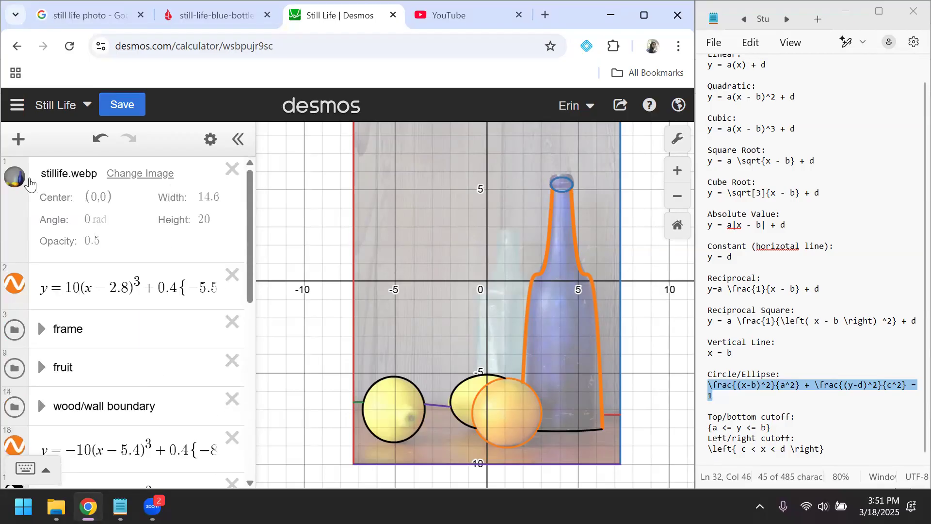
click(19, 179)
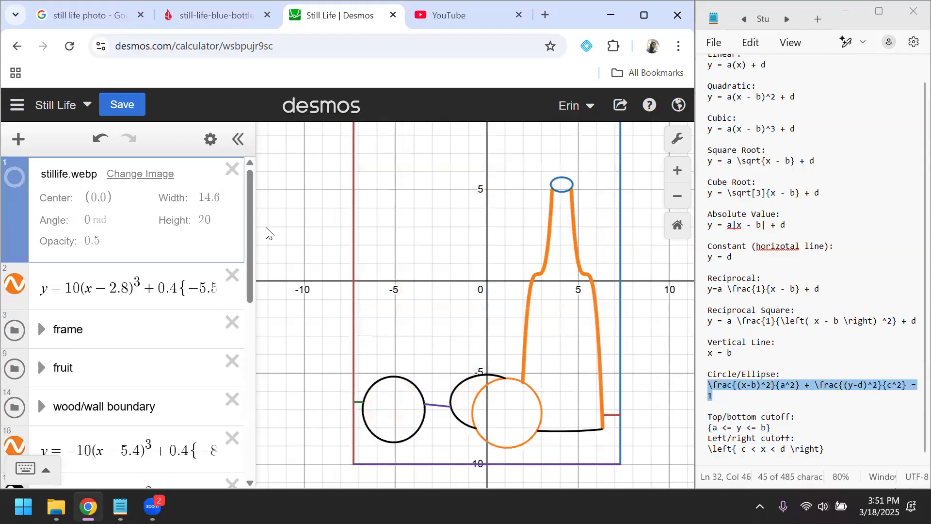
click(286, 214)
drag(286, 214, 285, 233)
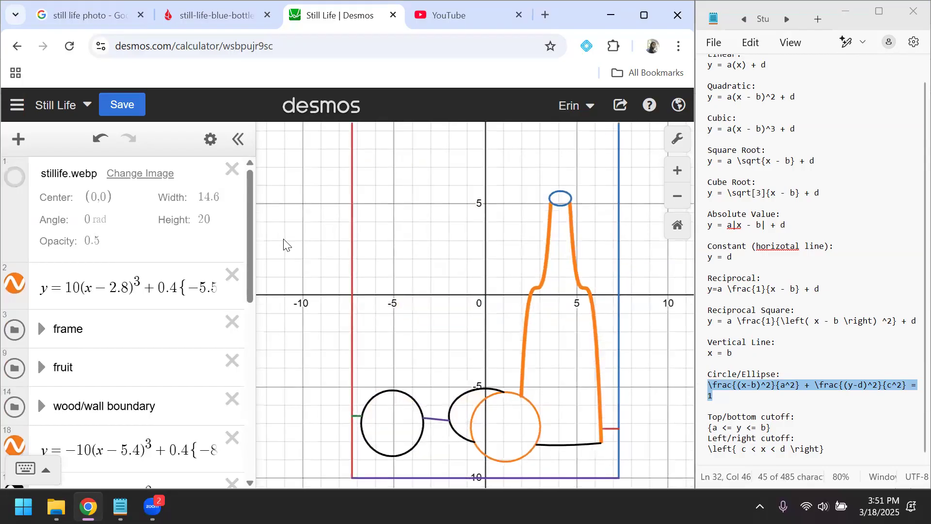
scroll(435, 275, down, 1)
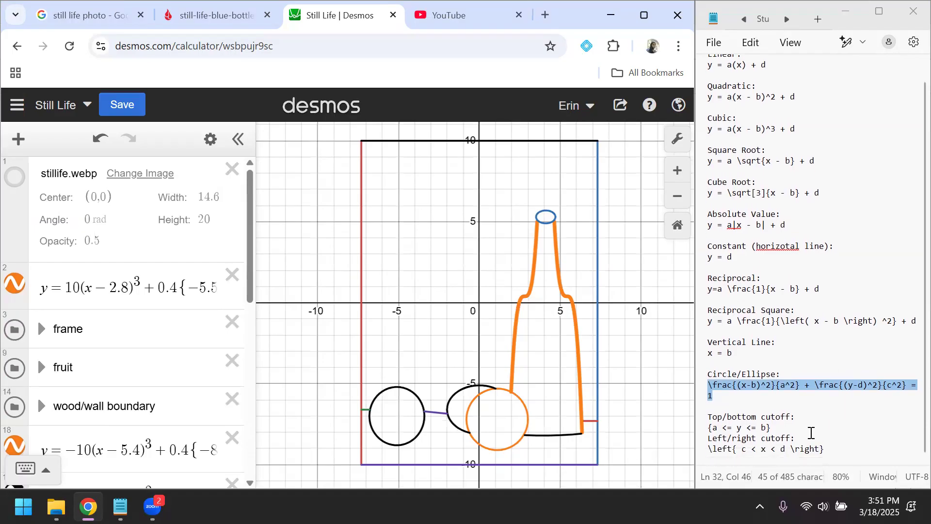
Step: Open the Winchester Thurston School portal in a new browser tab and sign in with the remembered account
click(545, 14)
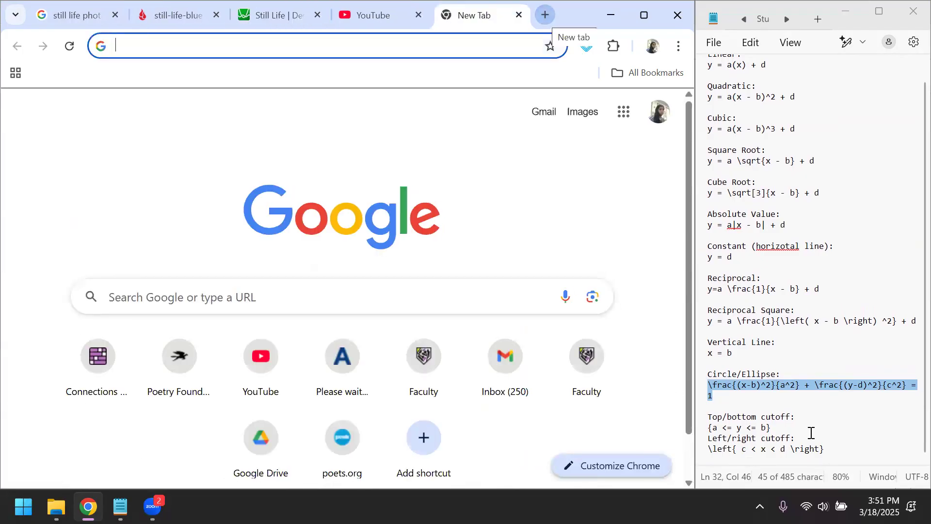
text(w)
key(Return)
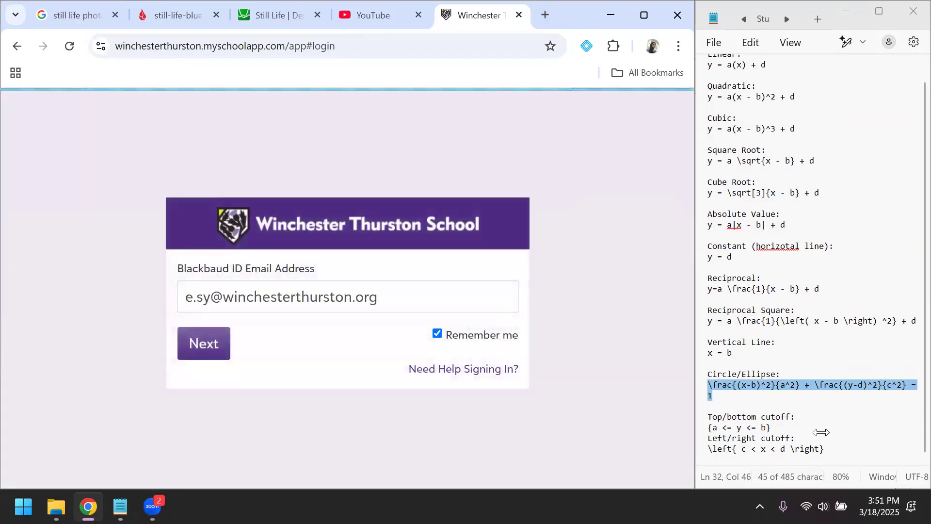
scroll(822, 432, up, 1)
click(205, 347)
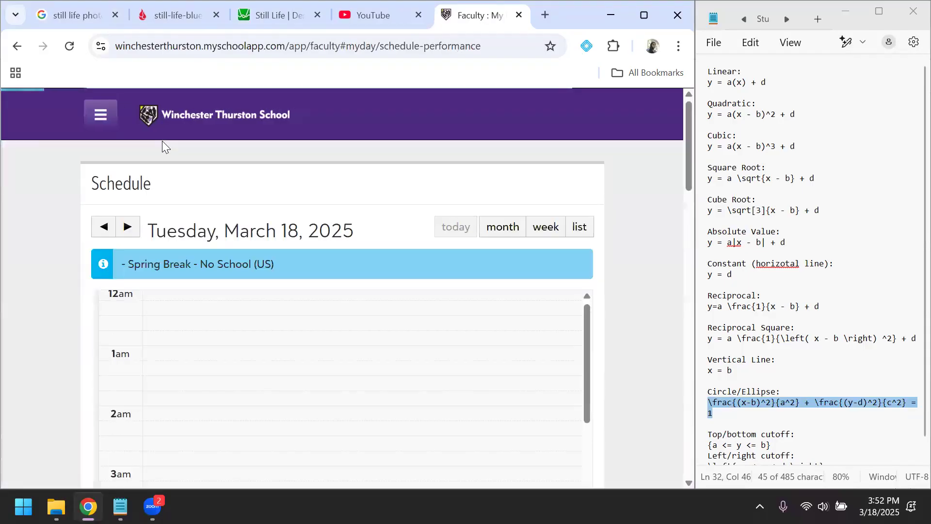
Step: Open the Topics page of the Algebra 2 - 3 (A) class
click(89, 111)
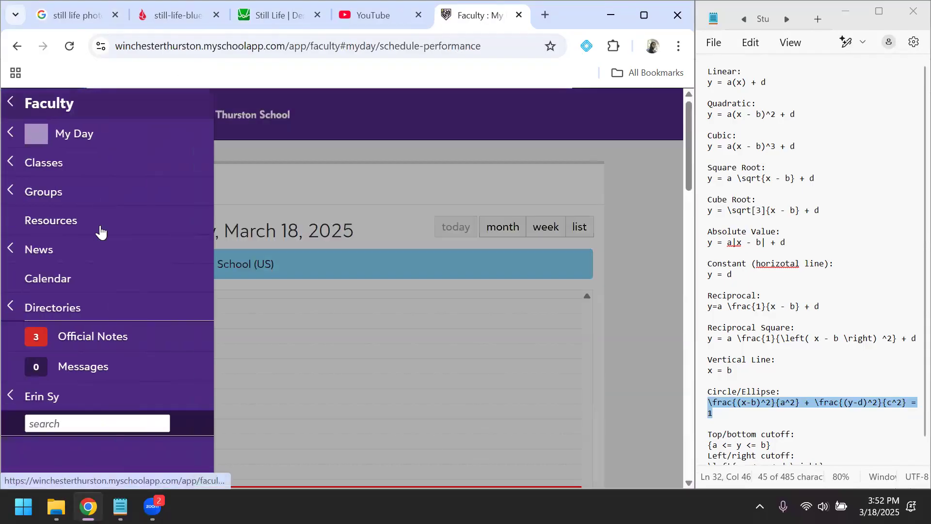
click(68, 166)
click(68, 161)
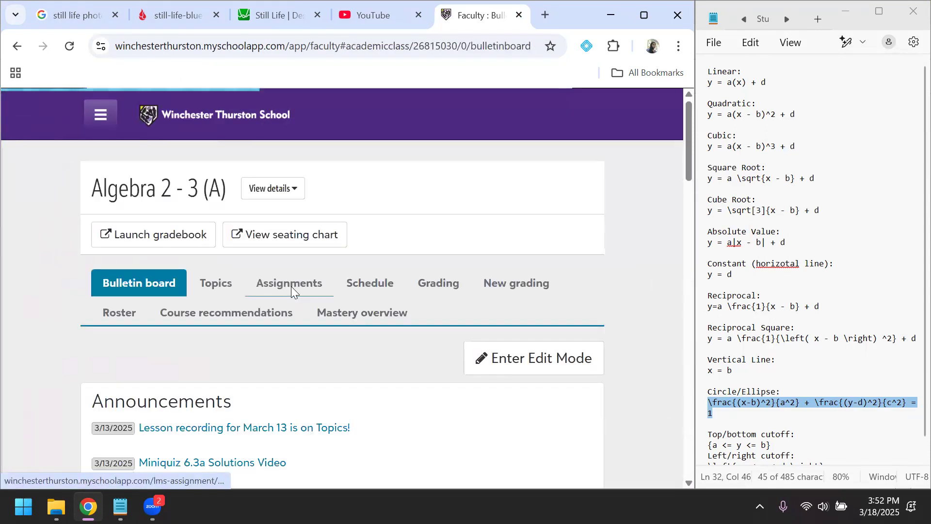
click(226, 283)
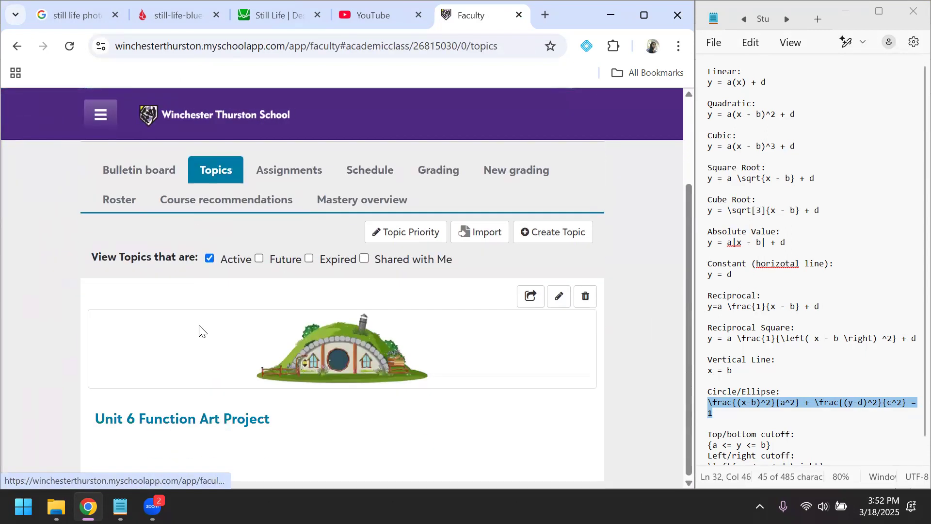
Step: Open the Unit 6 Function Art Project topic for editing and look through its layout and the available content elements
click(561, 296)
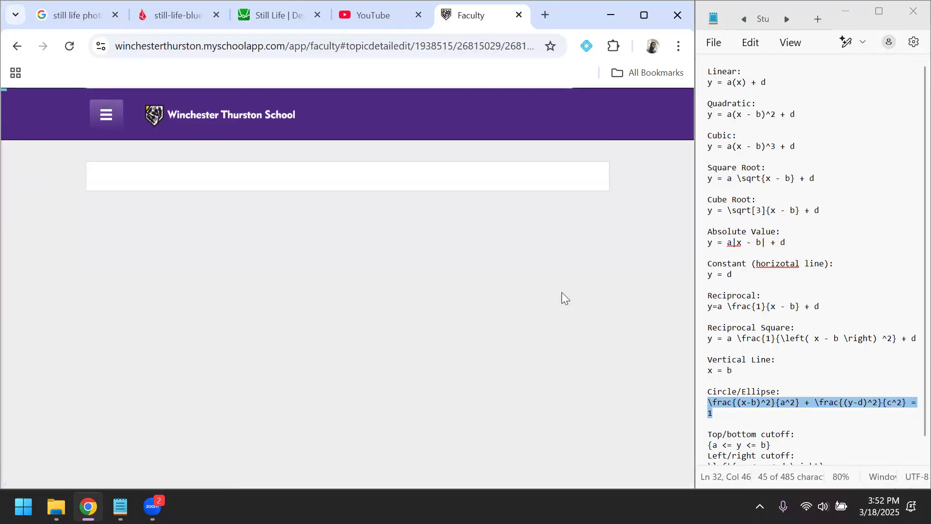
scroll(567, 309, down, 4)
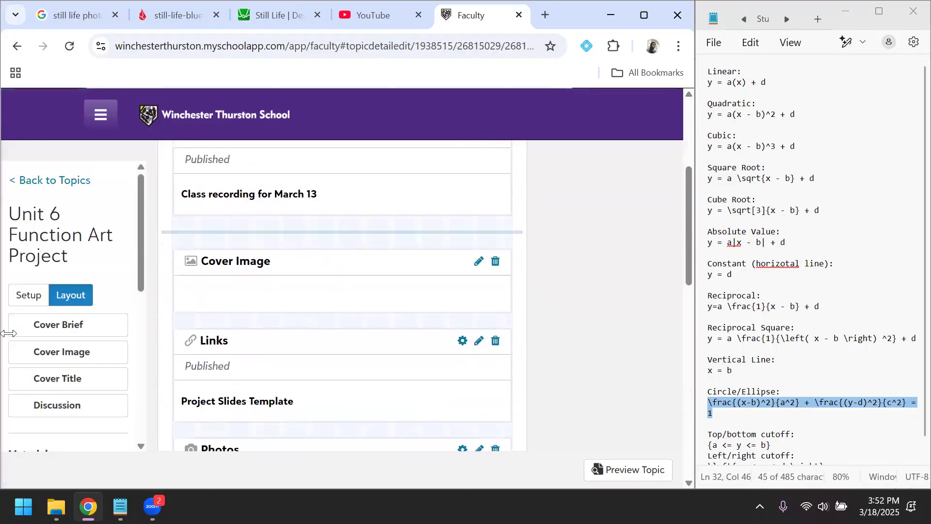
scroll(20, 334, down, 7)
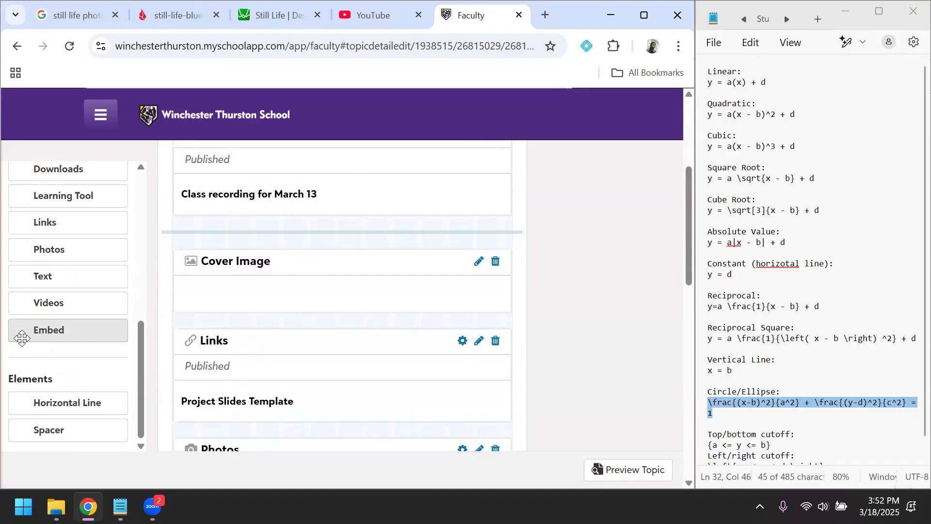
scroll(22, 338, up, 5)
scroll(22, 338, down, 5)
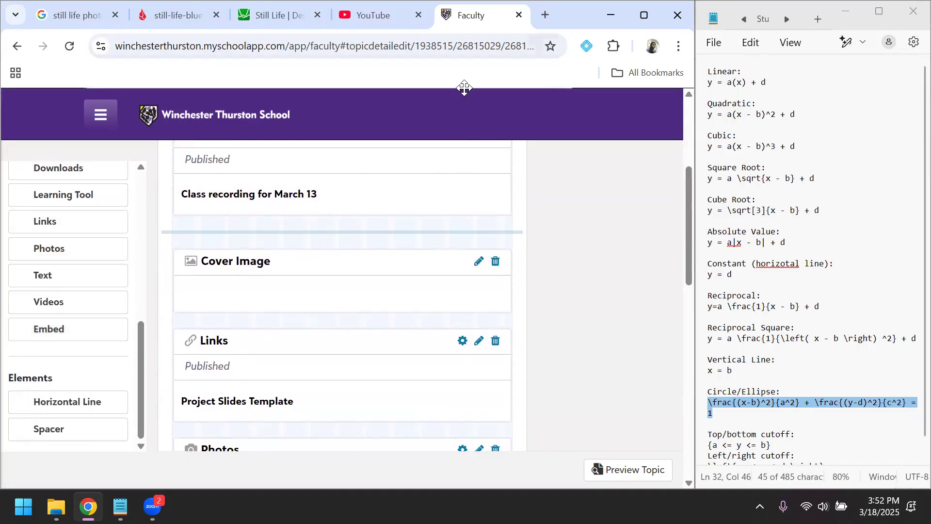